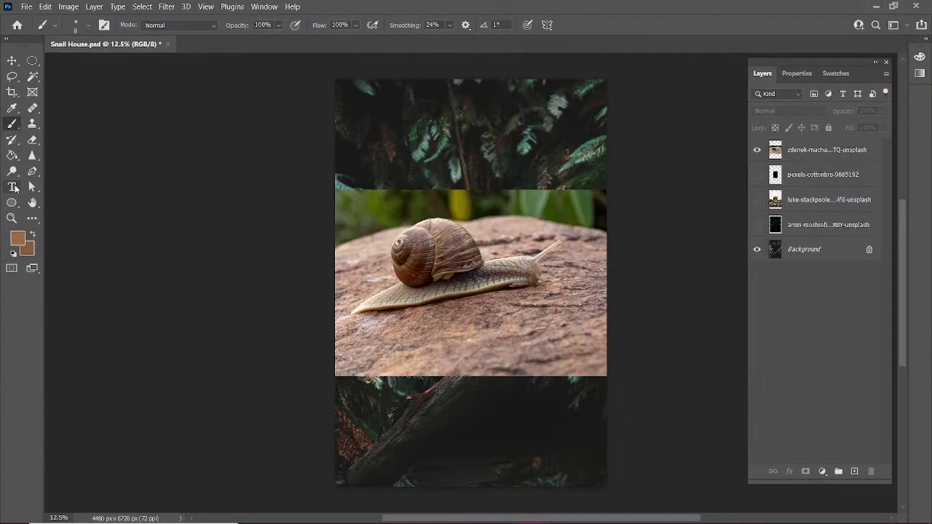
Zoom to about 33% and Pen-trace the snail's back, eye stalk, head, foot and shell, then make it a selection.
left_click(12, 218)
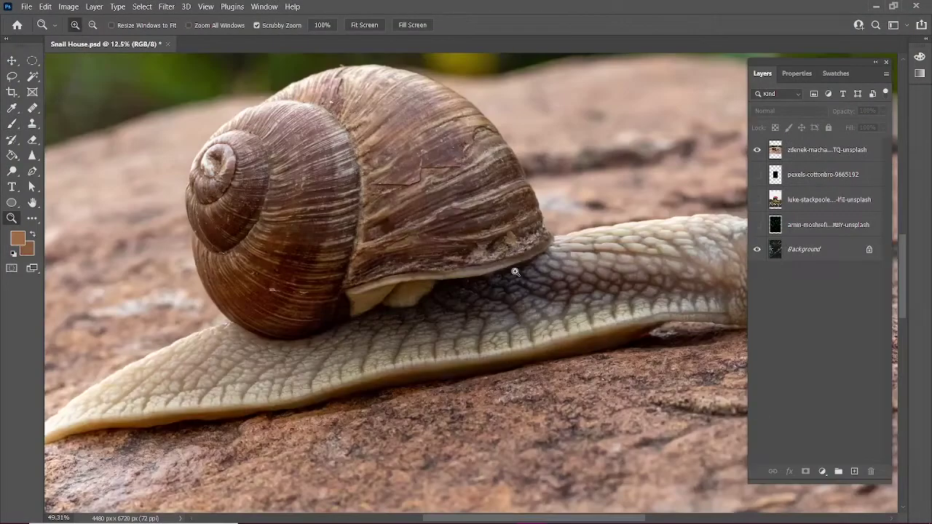
left_click_drag(516, 270, 502, 304)
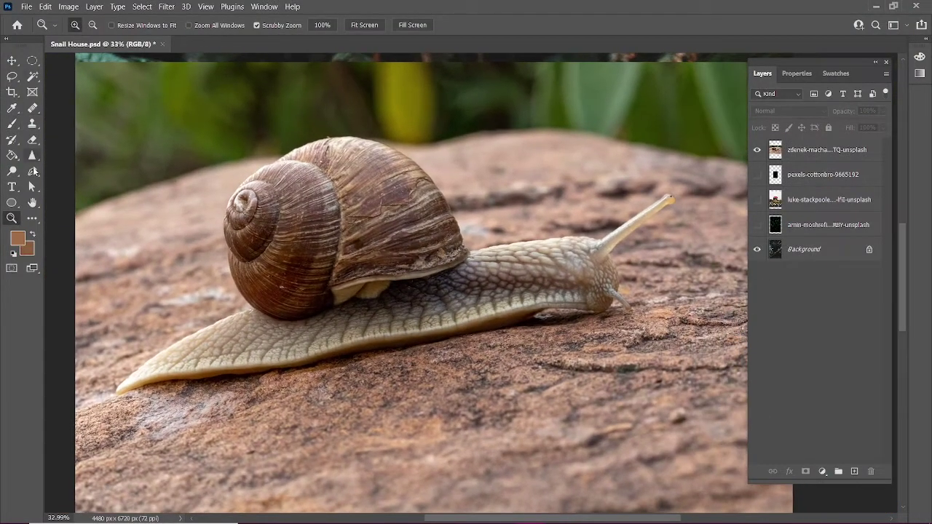
left_click(32, 171)
left_click_drag(476, 252, 490, 251)
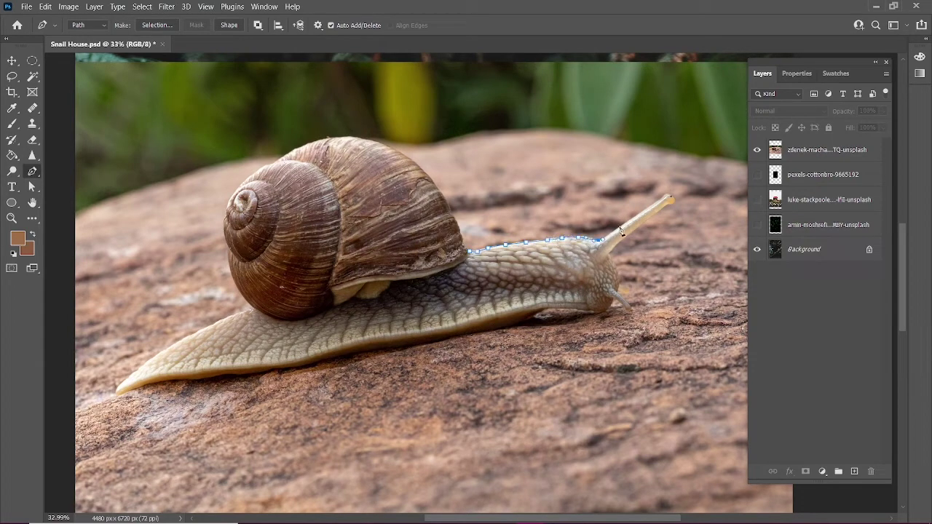
left_click(667, 202)
left_click(616, 302)
left_click_drag(451, 337, 152, 386)
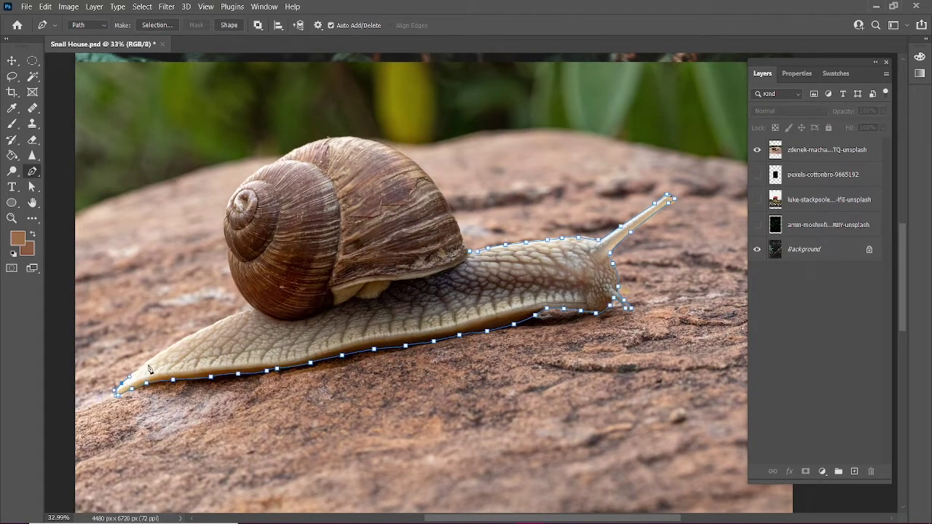
left_click_drag(142, 349, 175, 362)
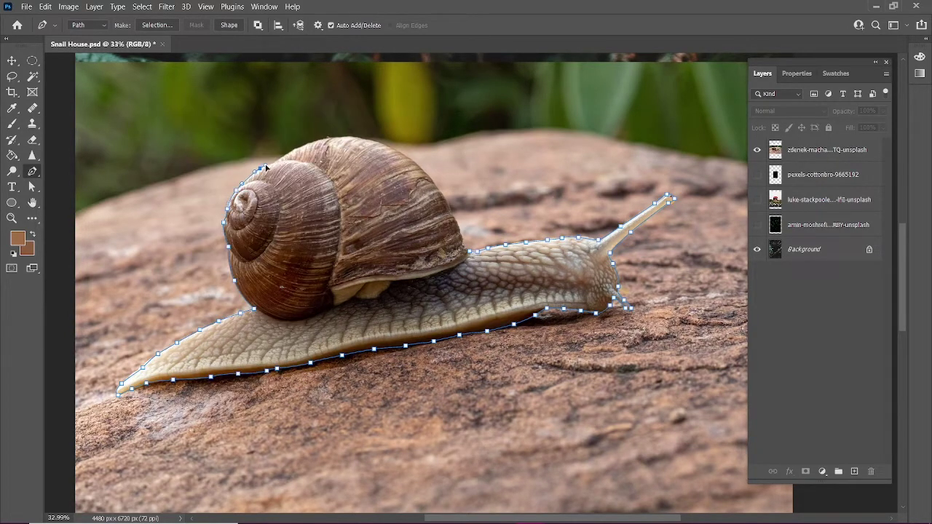
left_click_drag(242, 186, 297, 149)
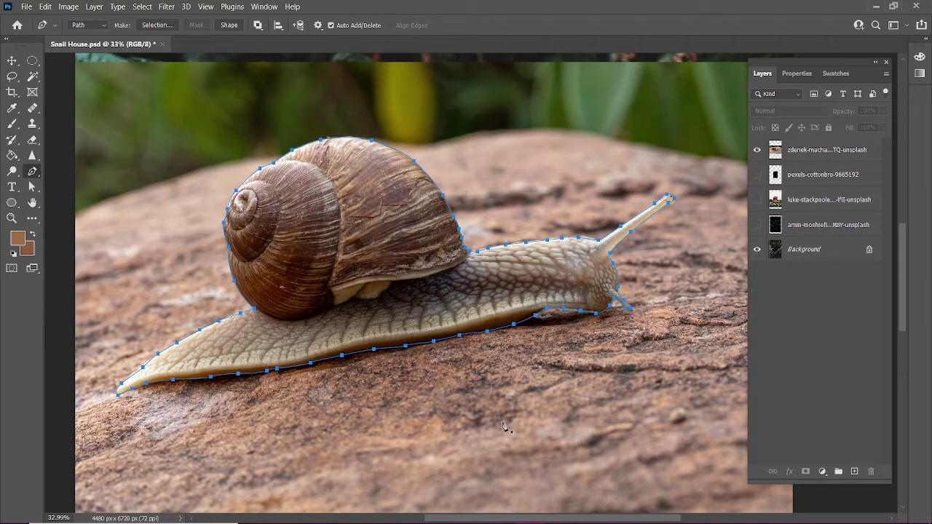
left_click(157, 25)
Copy the selected snail to Layer 1, hide the original photo, and shift it right.
left_click(523, 129)
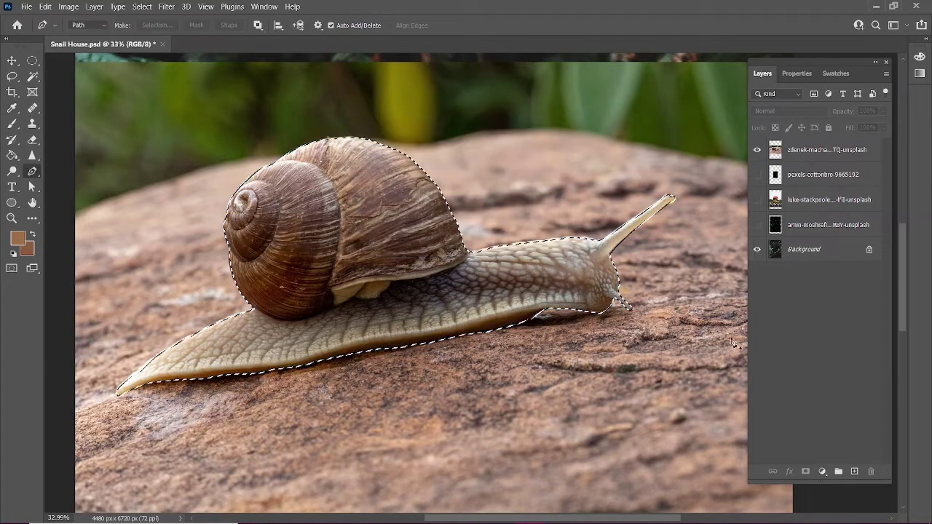
left_click(826, 150)
key("ctrl+j")
left_click(756, 175)
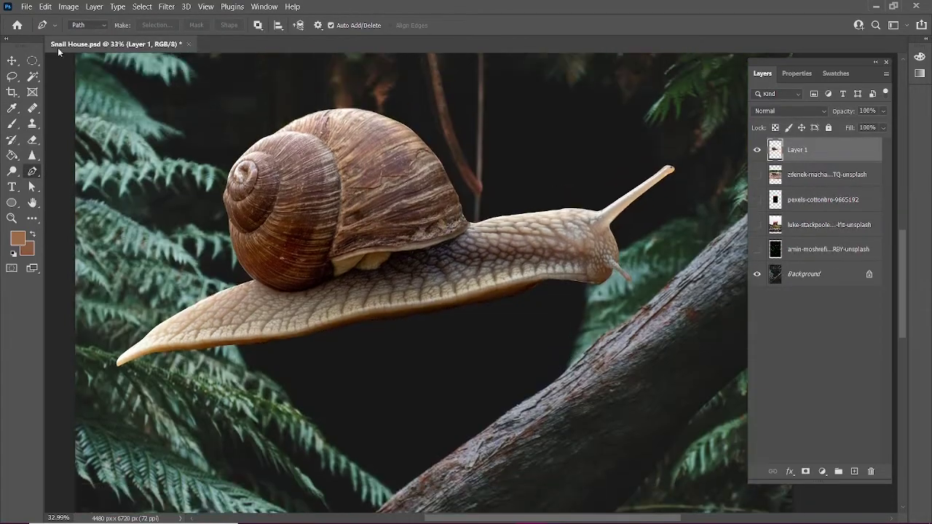
key("v")
left_click_drag(455, 357, 500, 364)
key("ctrl+minus")
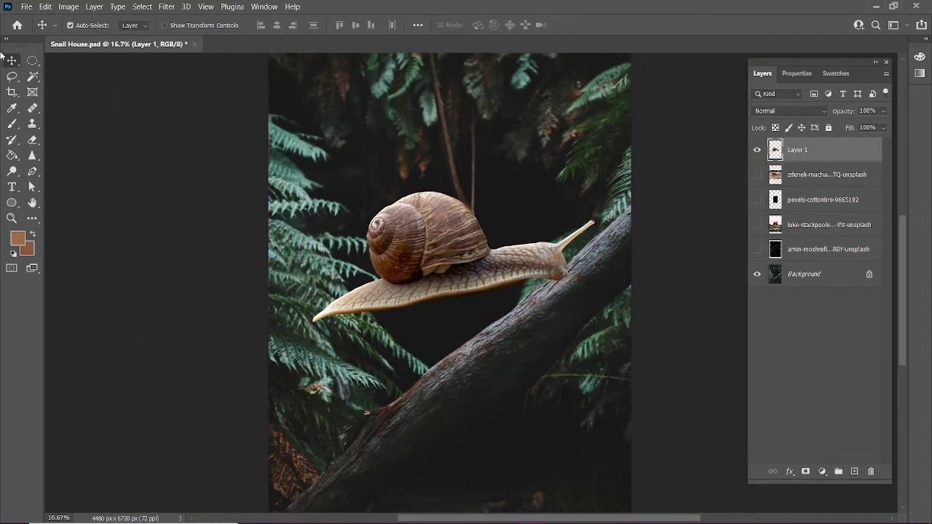
Rotate the snail to the log's slope, then resize and settle it onto the log.
key("ctrl+t")
mouse_move(601, 185)
left_mouse_down()
mouse_move(560, 167)
mouse_move(539, 269)
left_mouse_up()
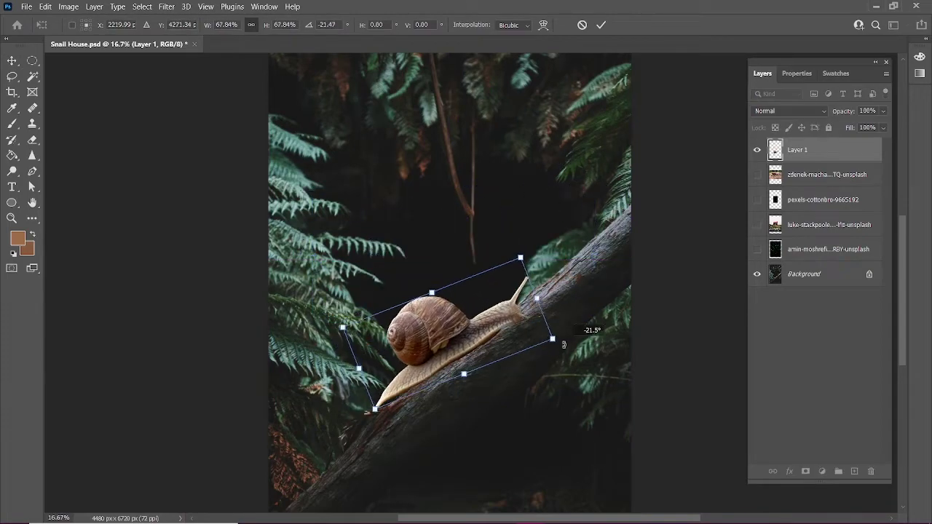
left_click_drag(473, 313, 500, 335)
key("Return")
key("ctrl+t")
left_click_drag(547, 277, 576, 245)
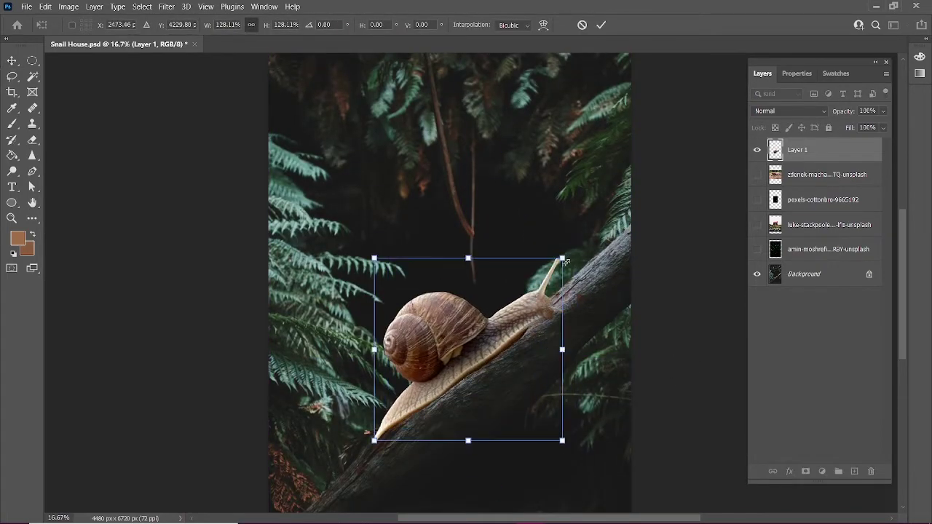
left_click_drag(499, 333, 502, 342)
key("Return")
Zoom in and Pen-trace a closed shape around the snail's shell.
key("ctrl+plus")
key("ctrl+plus")
key("ctrl+plus")
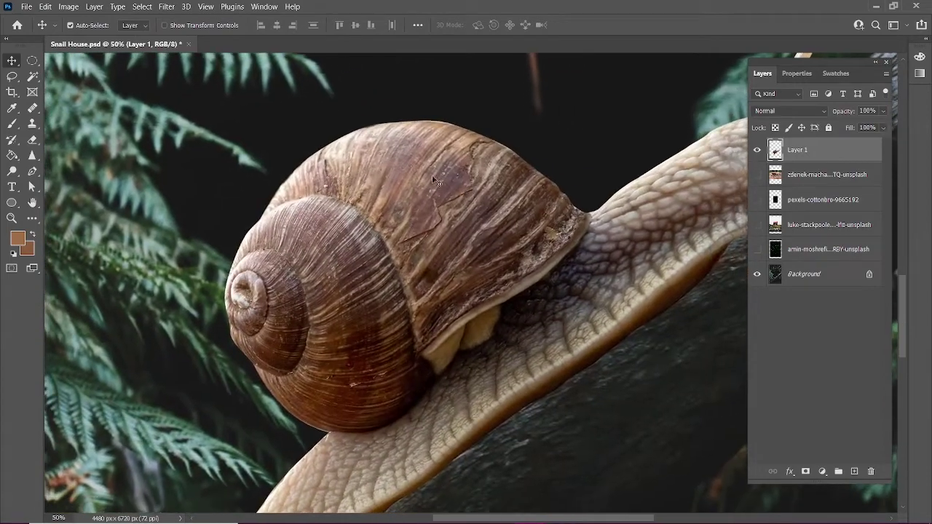
left_click(32, 76)
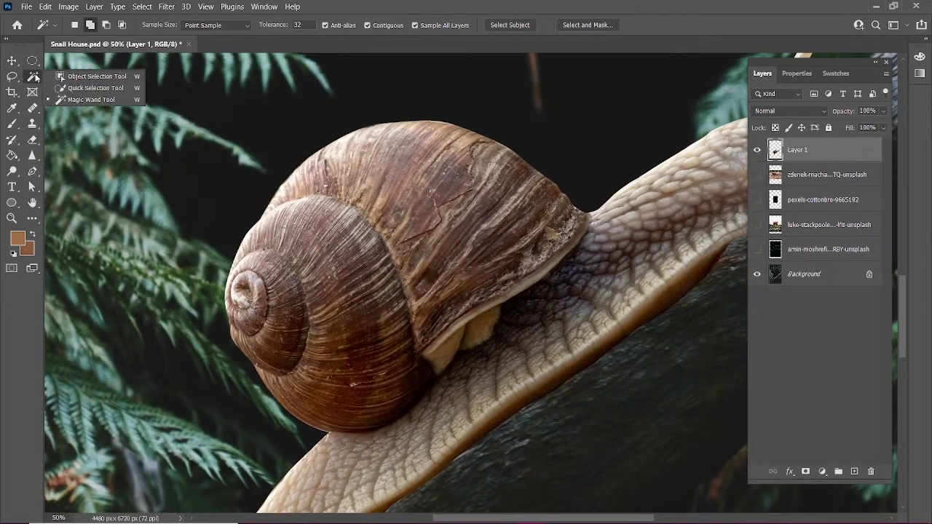
key("p")
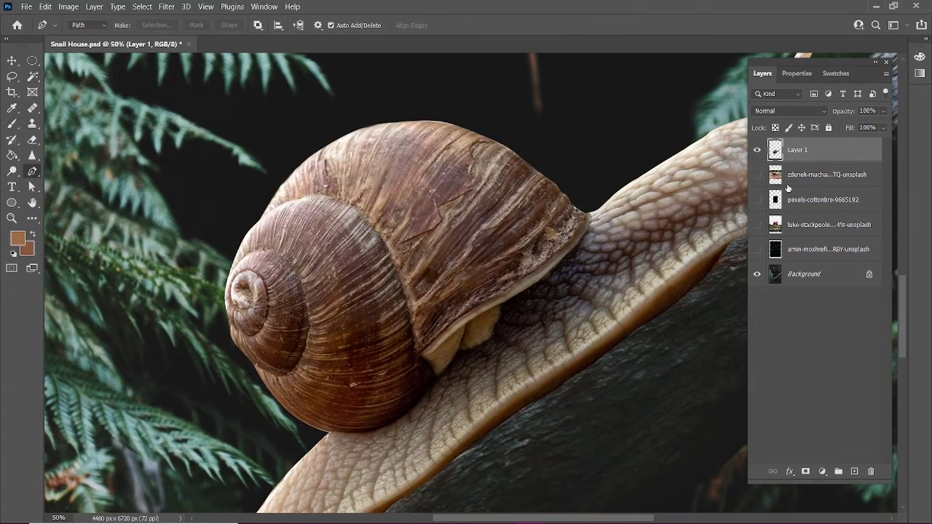
left_click(328, 434)
left_click_drag(363, 433, 370, 432)
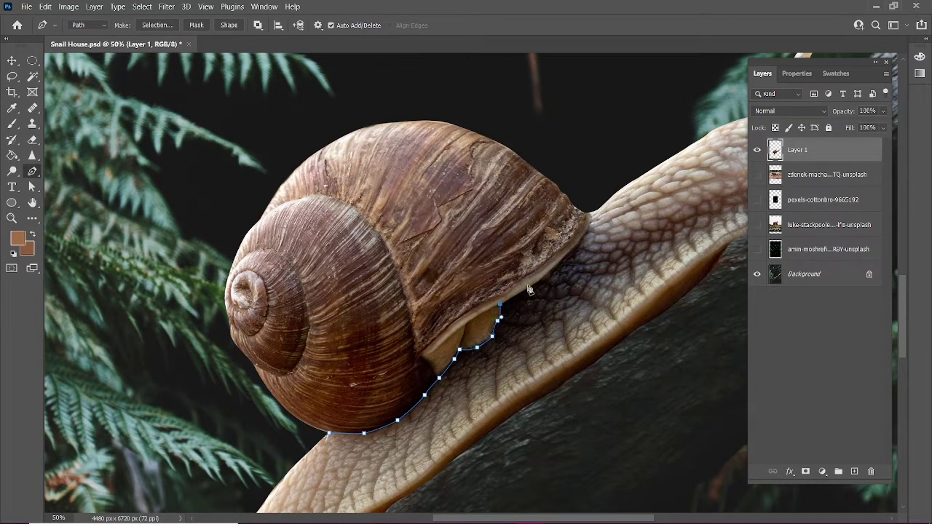
left_click(481, 92)
left_click(286, 135)
left_click(178, 274)
left_click(279, 435)
Turn the shell outline into a selection and switch to the Elliptical Marquee tool.
right_click(368, 251)
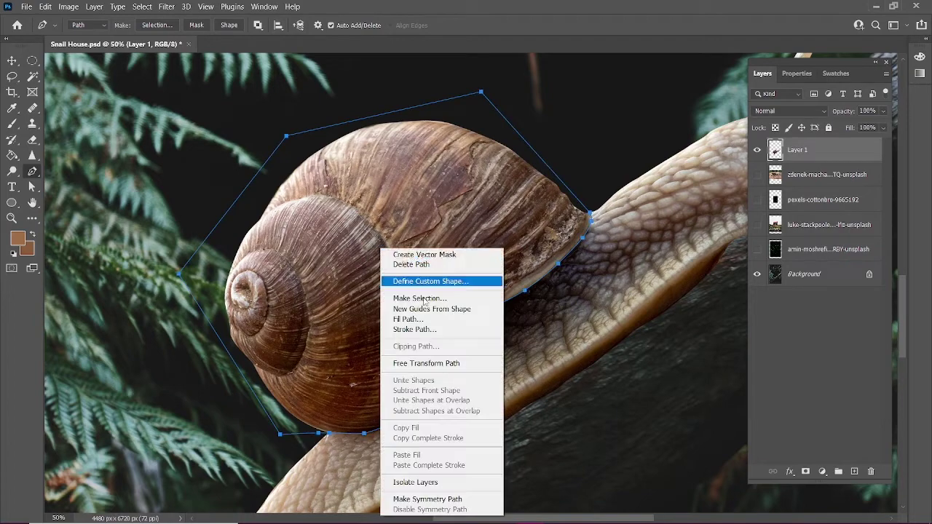
left_click(408, 296)
key("Return")
right_click(451, 246)
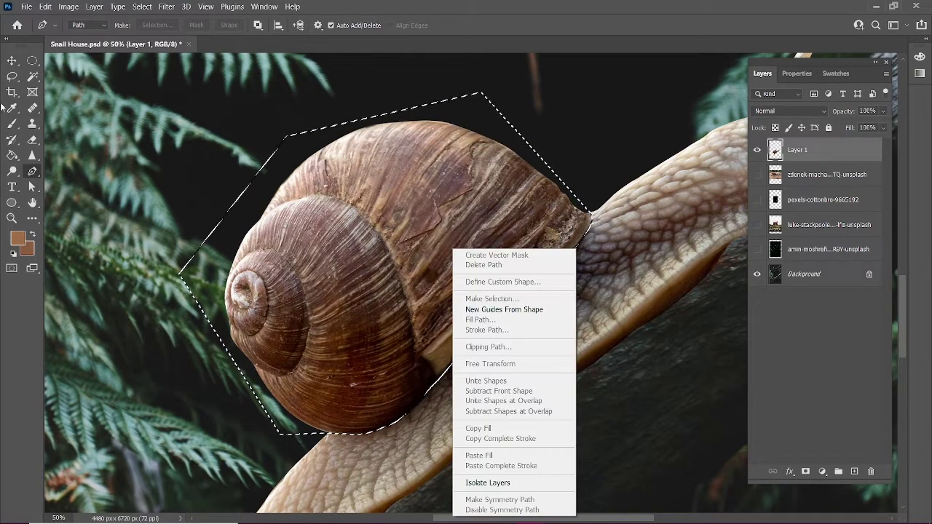
key("Escape")
key("m")
right_click(303, 246)
key("Escape")
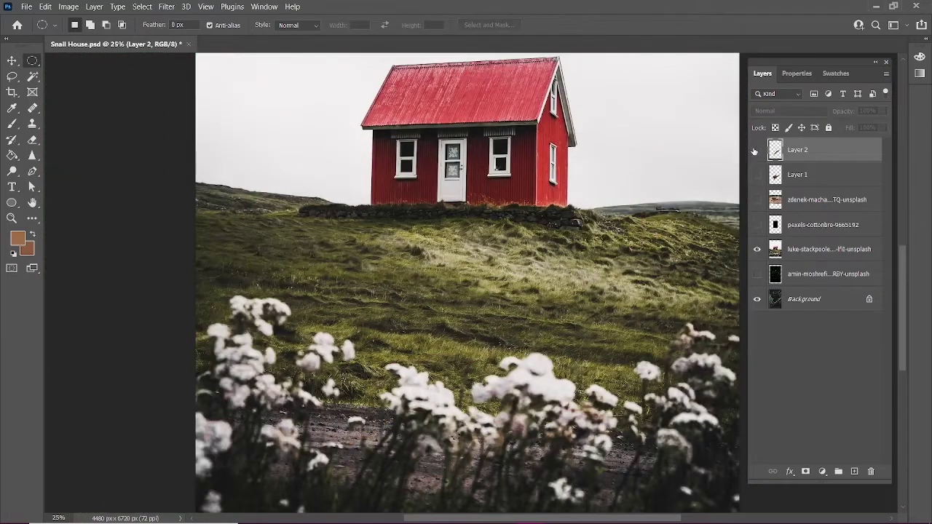
Zoom in, keep the snail layer hidden, and make the red house photo the working layer with the Pen tool.
scroll(399, 325, "up", 5)
scroll(398, 326, "up", 3)
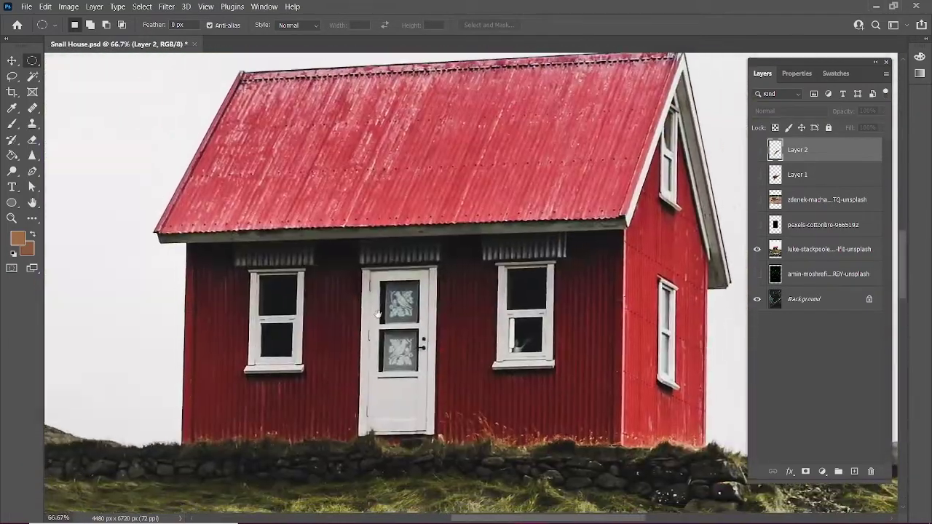
left_click(758, 175)
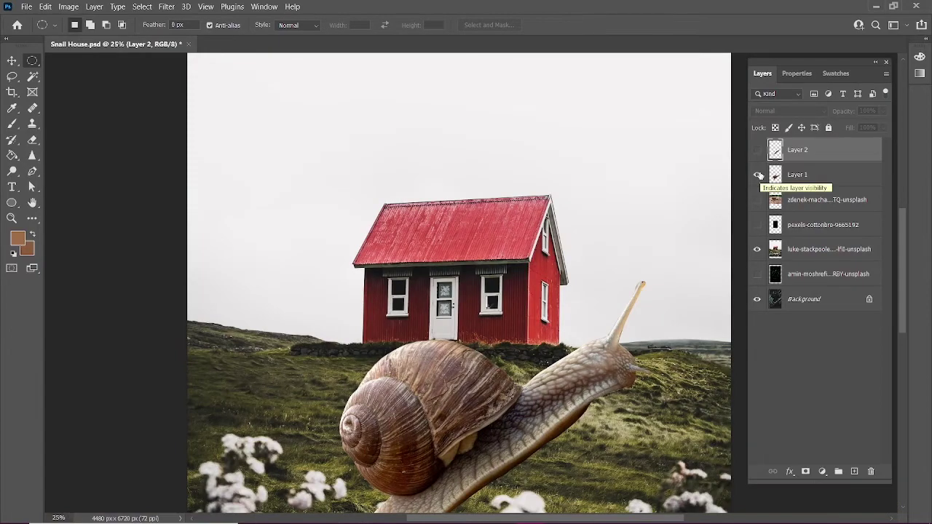
left_click(758, 175)
scroll(480, 284, "up", 3)
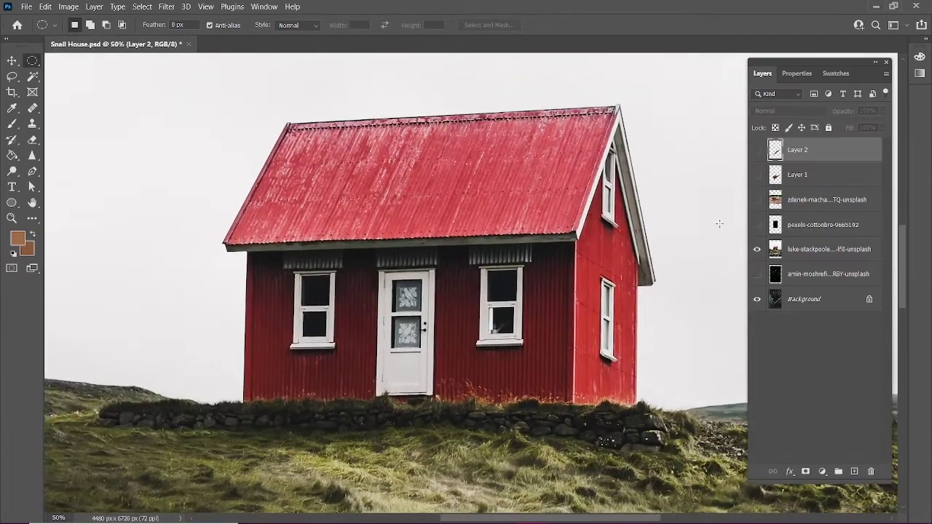
left_click(32, 171)
left_click(828, 249)
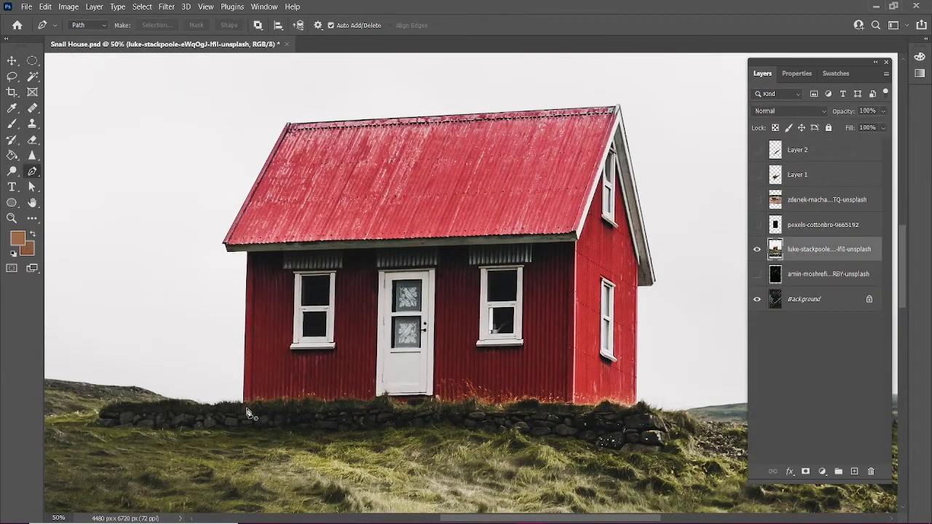
Start the path along the top of the stone wall and up the house's left wall.
left_click(100, 413)
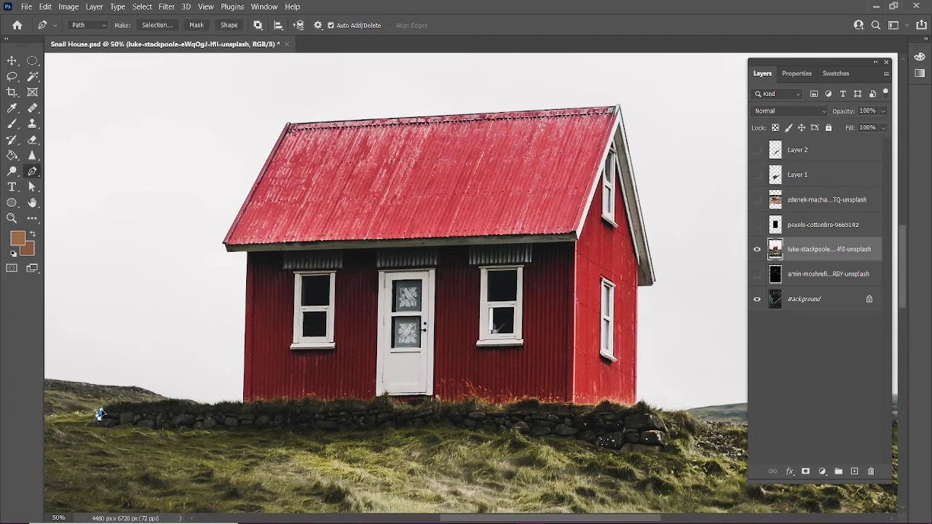
left_click(167, 401)
left_click(193, 403)
left_click(217, 403)
left_click(240, 403)
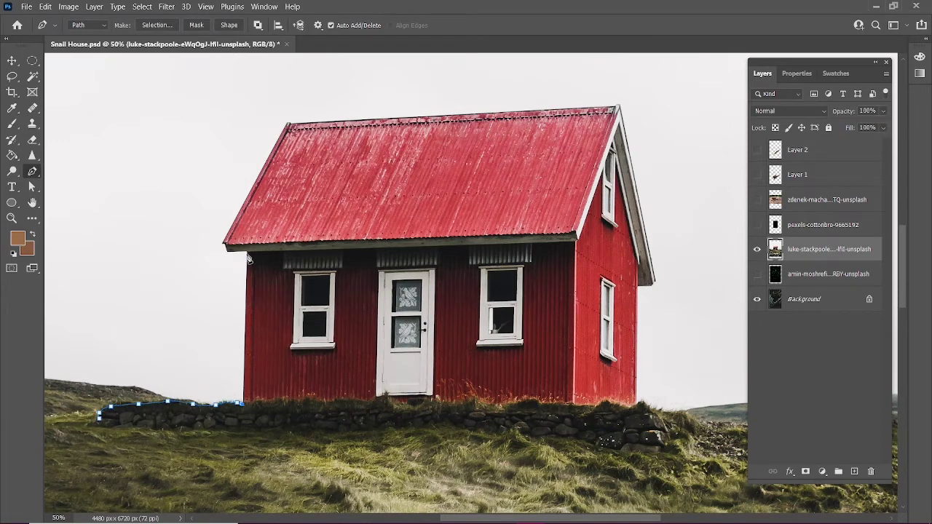
left_click(247, 254)
scroll(244, 242, "up", 2)
Trace the roof eave, ridge, apex and gable, then down the side wall to its base.
left_click(362, 295)
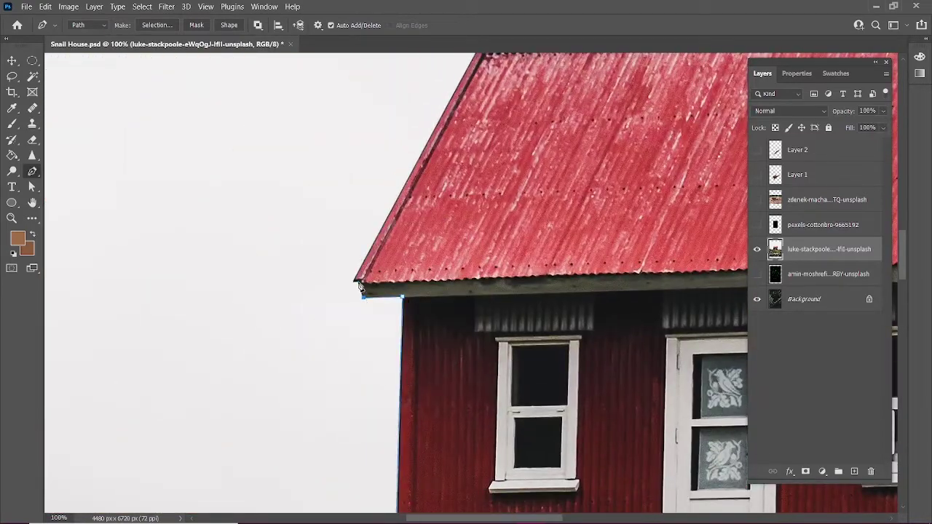
left_click_drag(499, 193, 412, 406)
left_click(397, 255)
left_click_drag(408, 260, 291, 305)
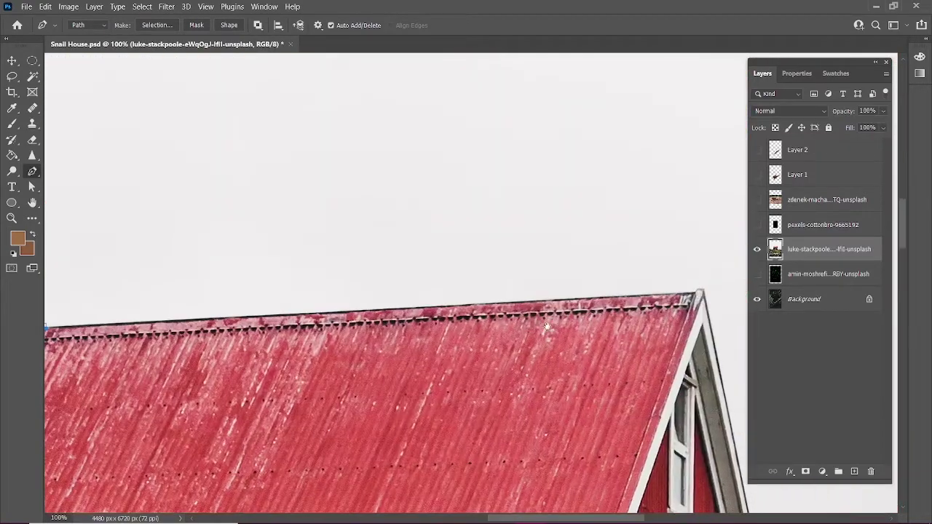
left_click(484, 313)
mouse_move(527, 401)
left_mouse_down()
mouse_move(447, 343)
mouse_move(437, 233)
left_mouse_up()
left_click(442, 357)
left_click(409, 365)
left_click(423, 419)
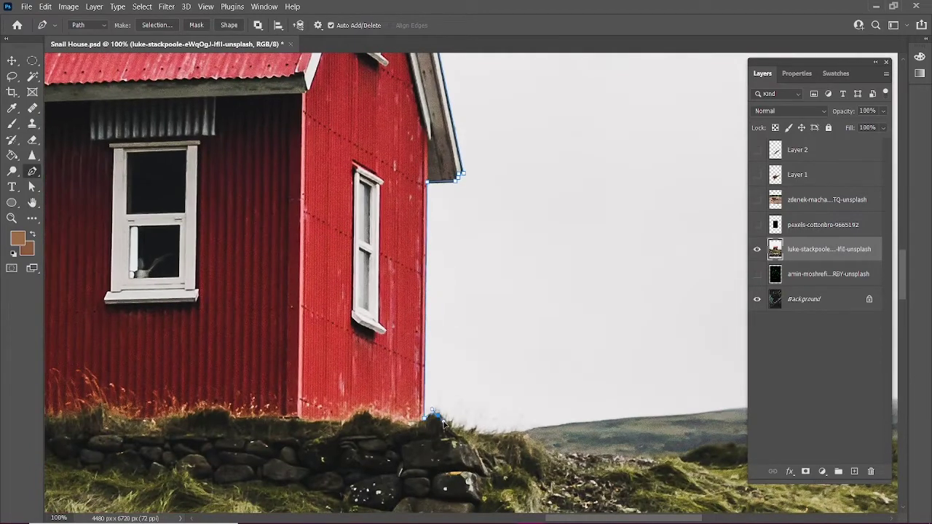
left_click(431, 417)
Close the outline along the grass edge and wall base, then zoom out to the whole path.
left_click_drag(515, 439, 570, 290)
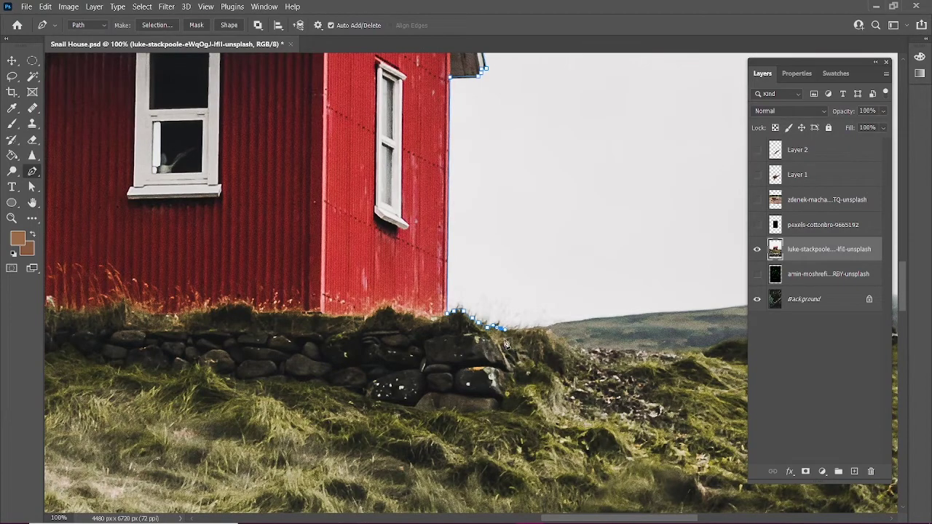
left_click_drag(506, 342, 522, 372)
mouse_move(412, 411)
left_mouse_down()
mouse_move(336, 386)
mouse_move(225, 380)
mouse_move(591, 446)
left_mouse_up()
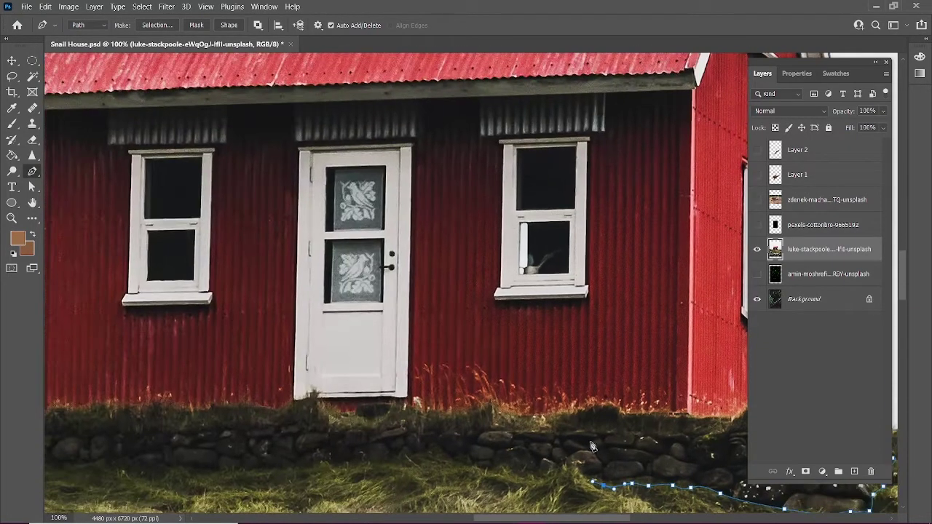
mouse_move(529, 477)
left_mouse_down()
mouse_move(186, 473)
mouse_move(615, 433)
mouse_move(172, 429)
left_mouse_up()
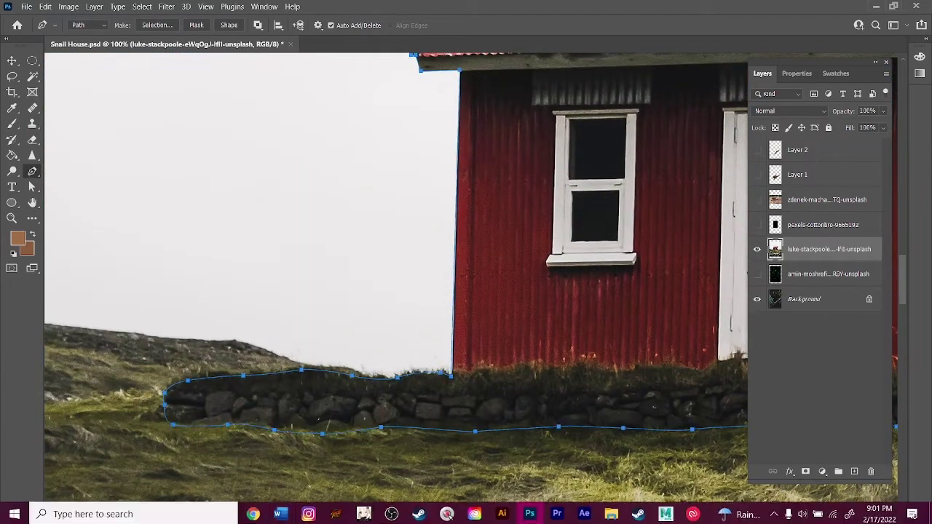
key("ctrl+minus")
key("ctrl+minus")
key("ctrl+minus")
right_click(495, 317)
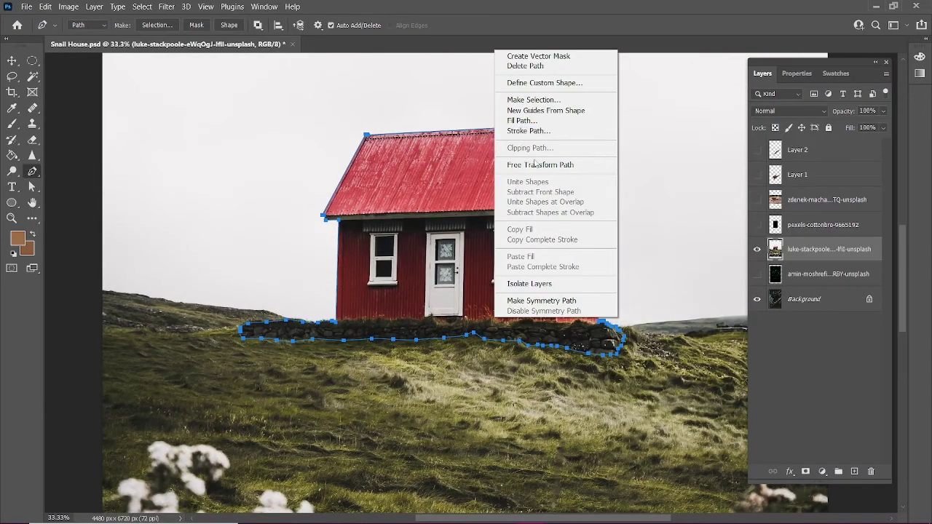
Turn the house path into a selection and mask the house layer to it.
left_click(532, 99)
key("Return")
left_click(805, 471)
left_click(809, 309)
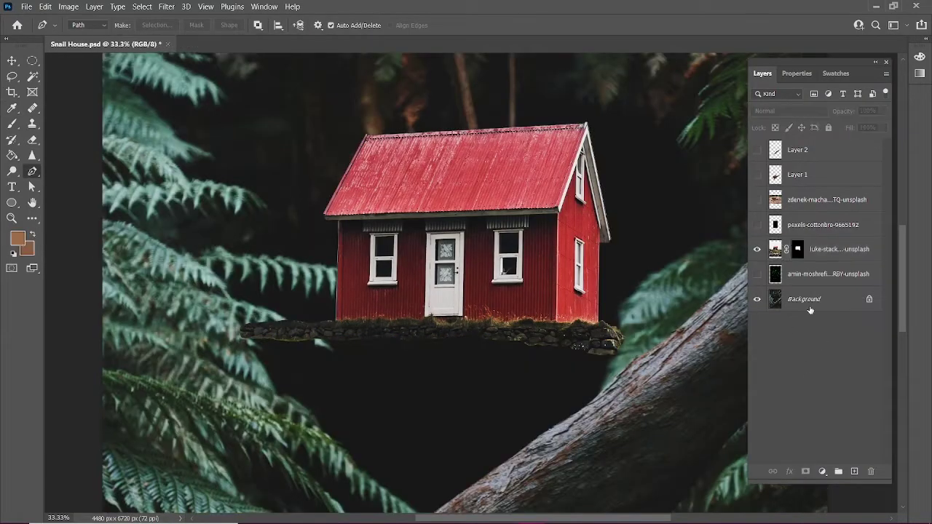
key("v")
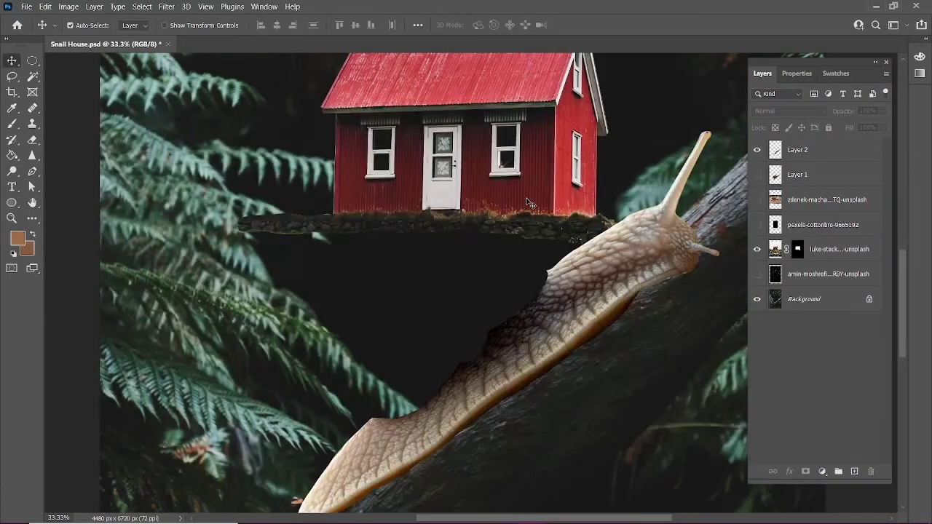
Rotate the house about -38.73°, scale it to 96.91% and place it on the snail's back.
key("ctrl+minus")
left_click_drag(649, 275, 604, 146)
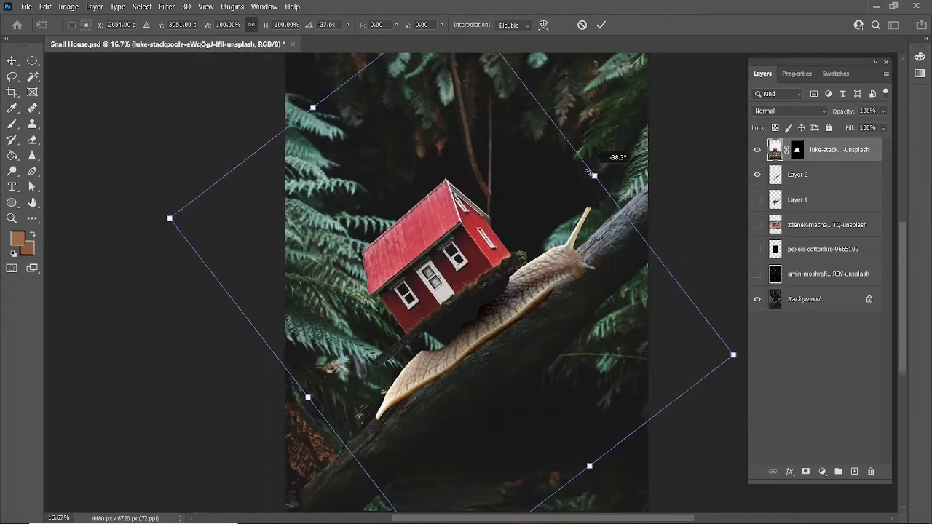
mouse_move(414, 279)
left_mouse_down()
mouse_move(422, 319)
mouse_move(427, 308)
left_mouse_up()
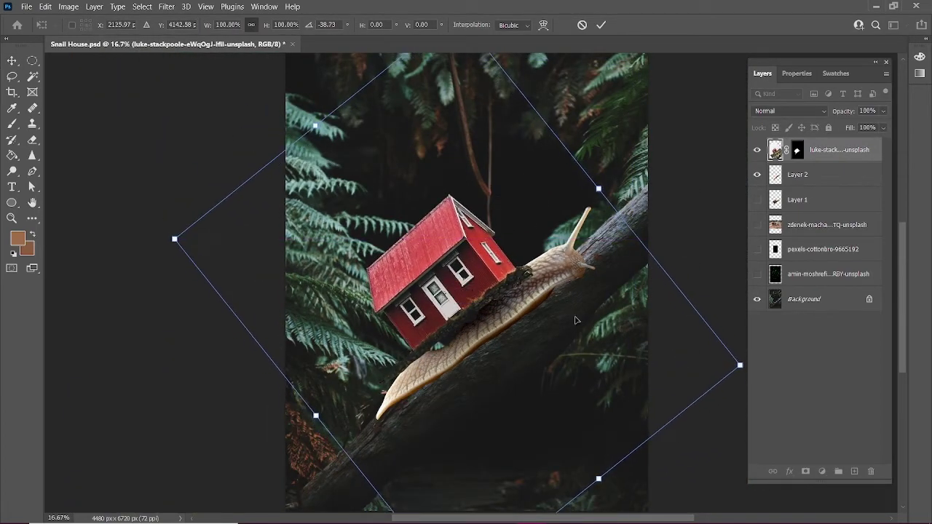
scroll(413, 429, "up", 1)
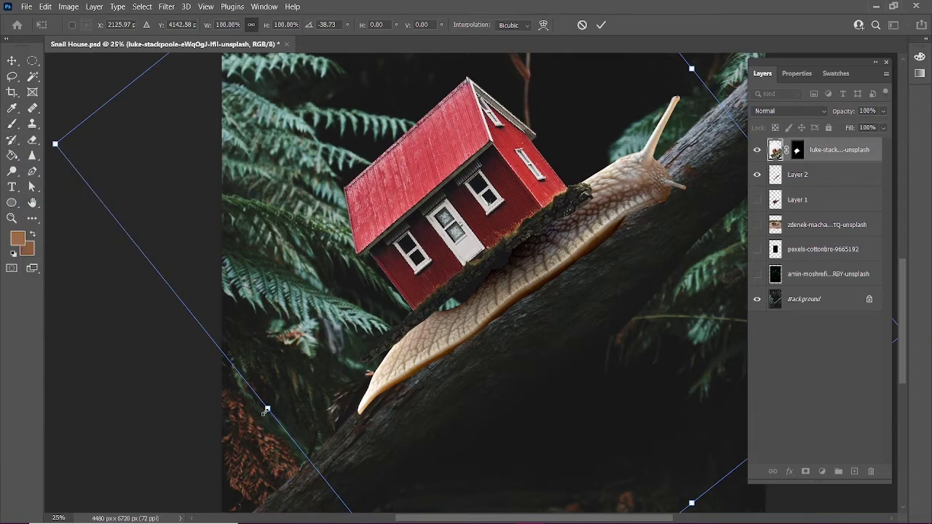
left_click_drag(265, 416, 276, 412)
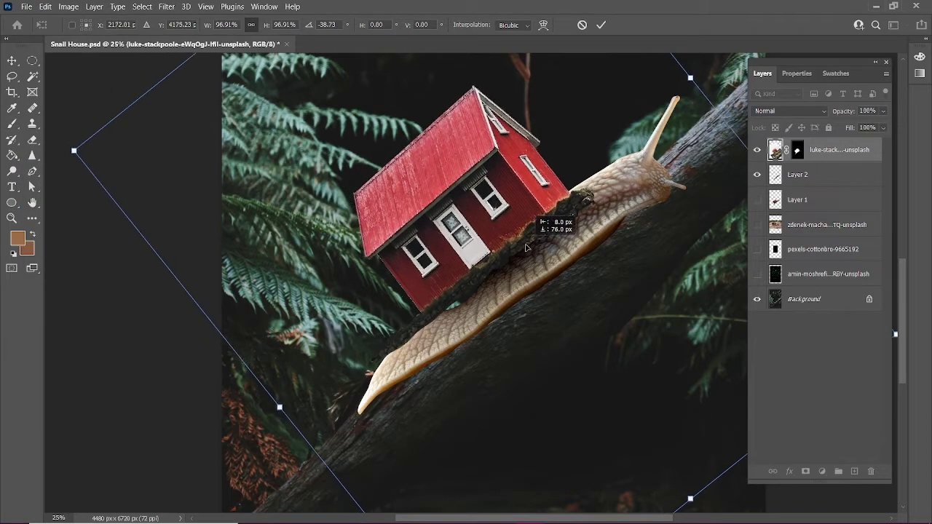
left_click_drag(510, 315, 515, 323)
scroll(515, 323, "up", 3)
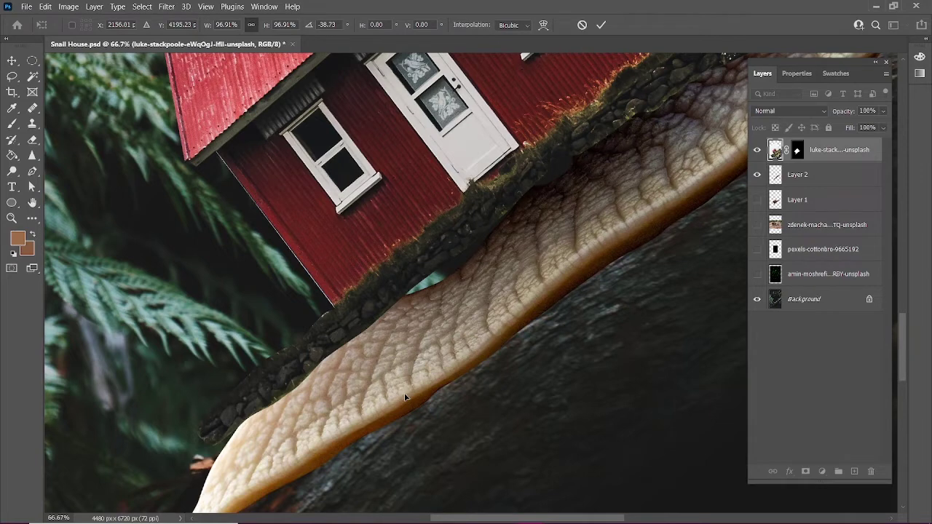
Commit the transform and, with a larger black/white brush, paint the house mask along its mossy base.
key("Return")
key("d")
key("b")
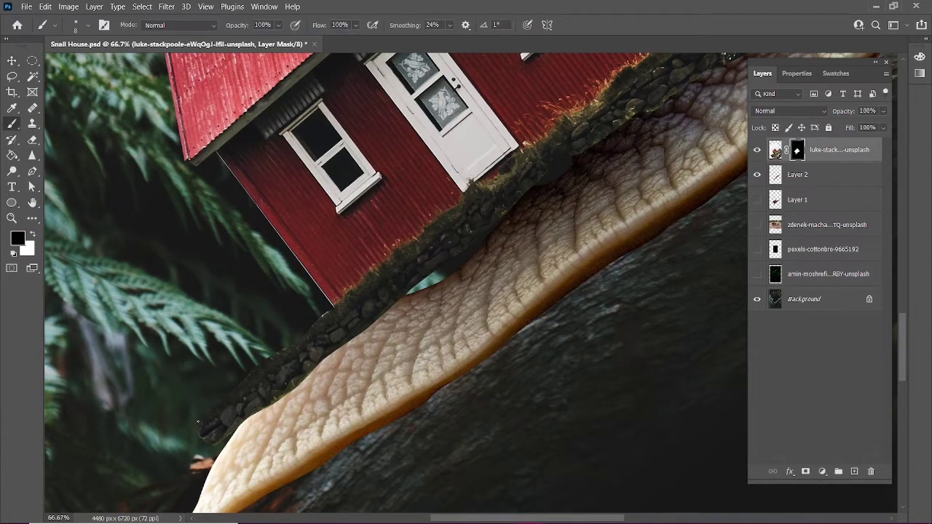
left_click(88, 25)
key("Return")
left_click_drag(208, 410, 277, 364)
scroll(541, 433, "up", 3)
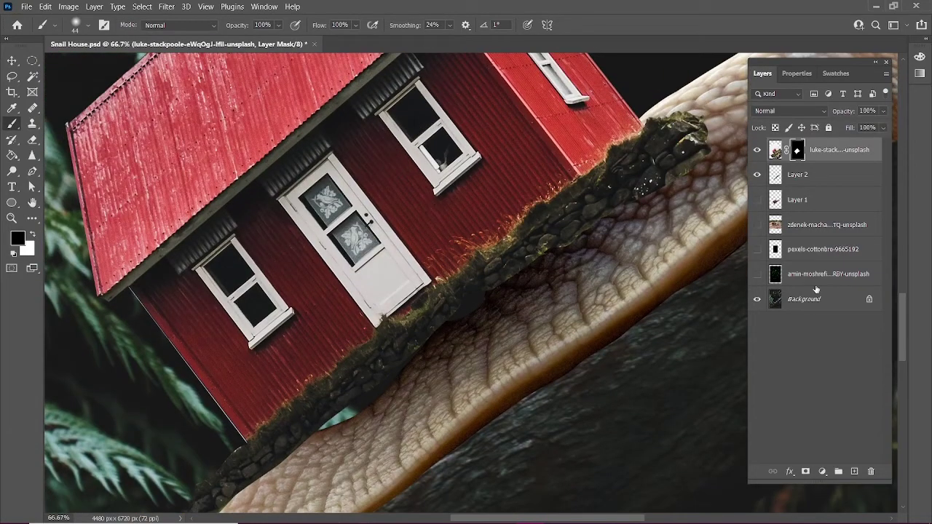
key("x")
mouse_move(316, 437)
left_mouse_down()
mouse_move(364, 407)
mouse_move(514, 274)
mouse_move(614, 207)
left_mouse_up()
Tilt the house slightly further counter-clockwise.
key("ctrl+t")
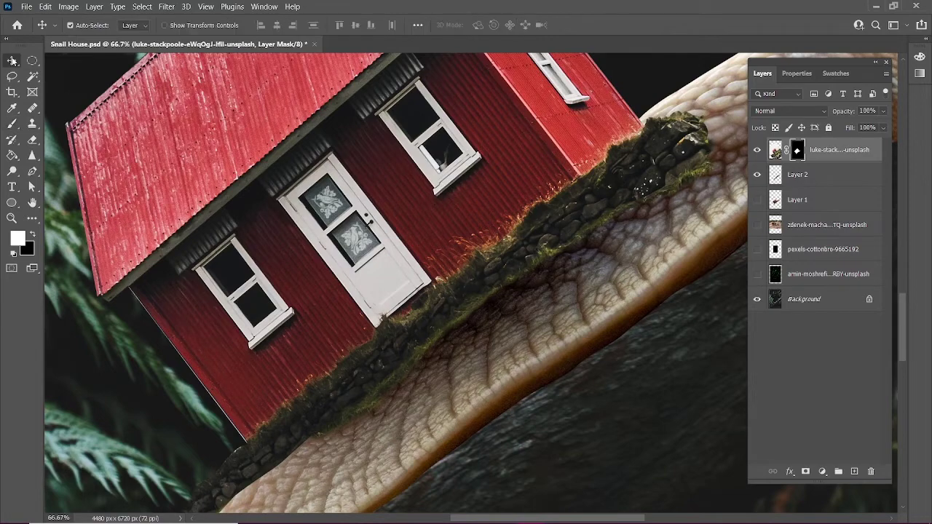
key("ctrl+minus")
key("ctrl+minus")
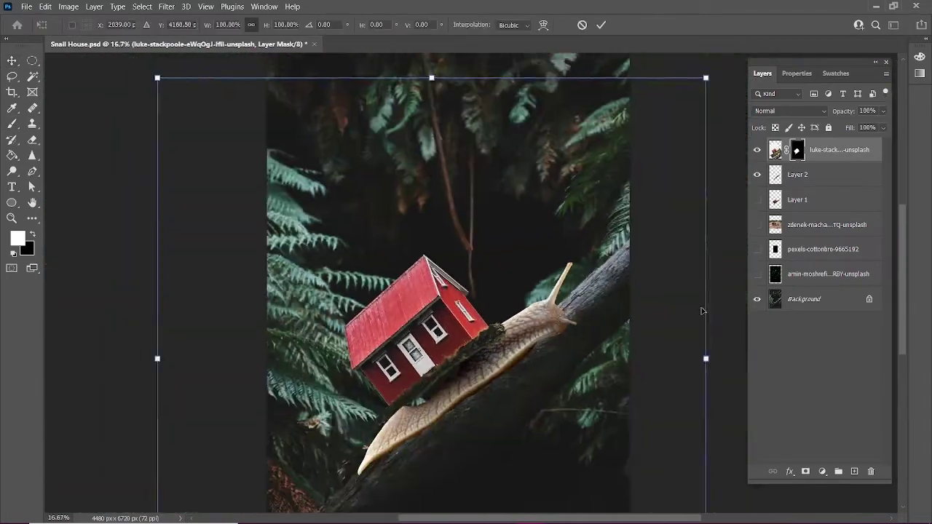
left_click_drag(710, 357, 692, 312)
key("Return")
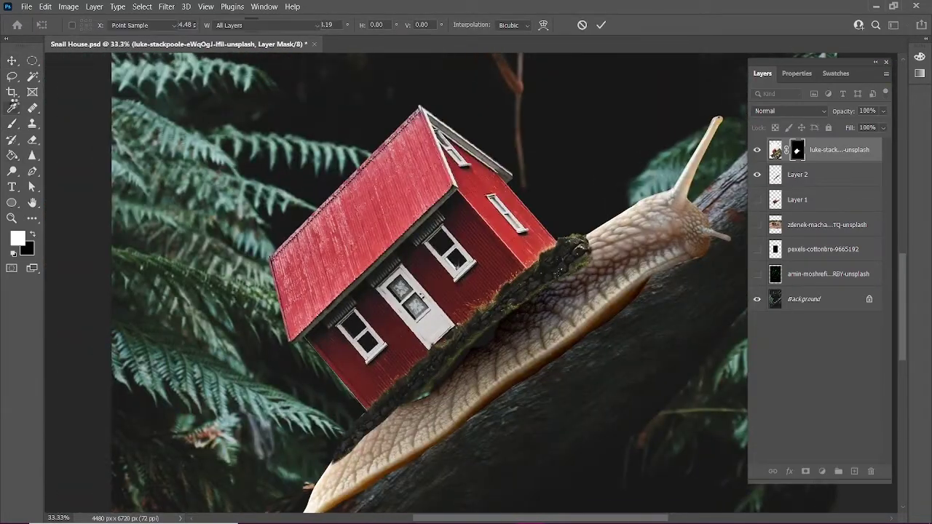
Reveal more moss along the snail's back and lower-left edge, hiding it over the snail's edge.
key("b")
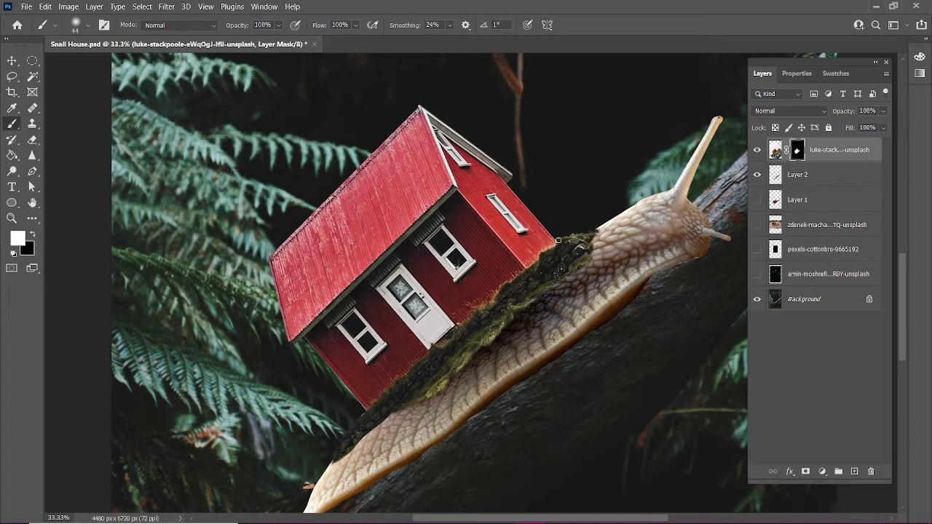
left_click_drag(624, 217, 595, 232)
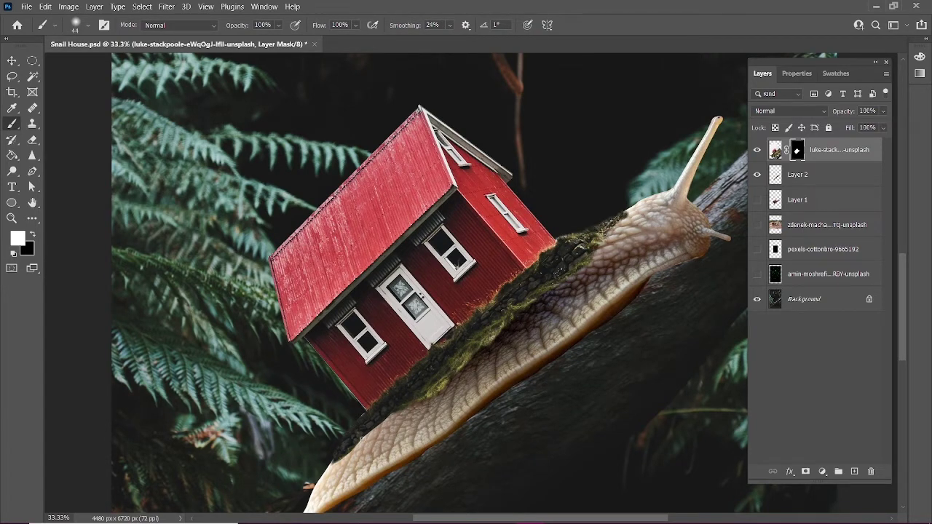
left_click_drag(362, 439, 331, 466)
key("x")
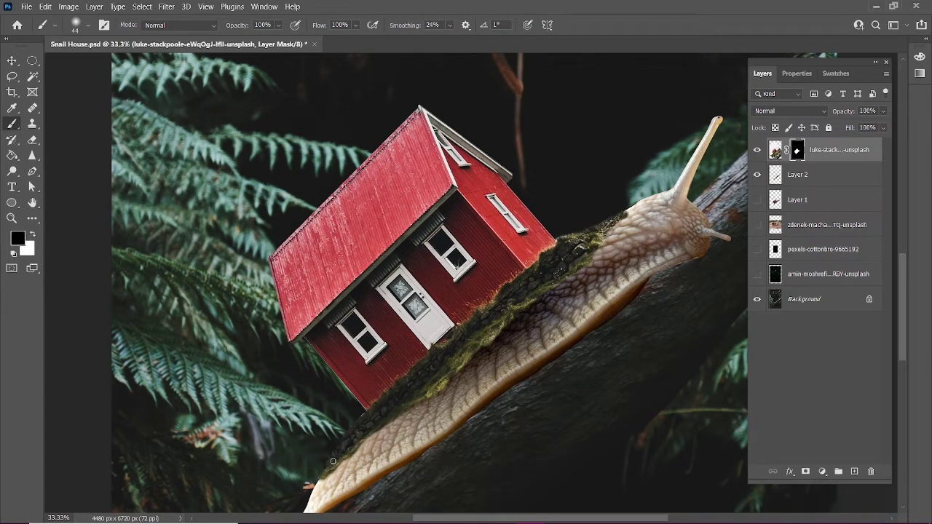
left_click_drag(346, 406, 335, 458)
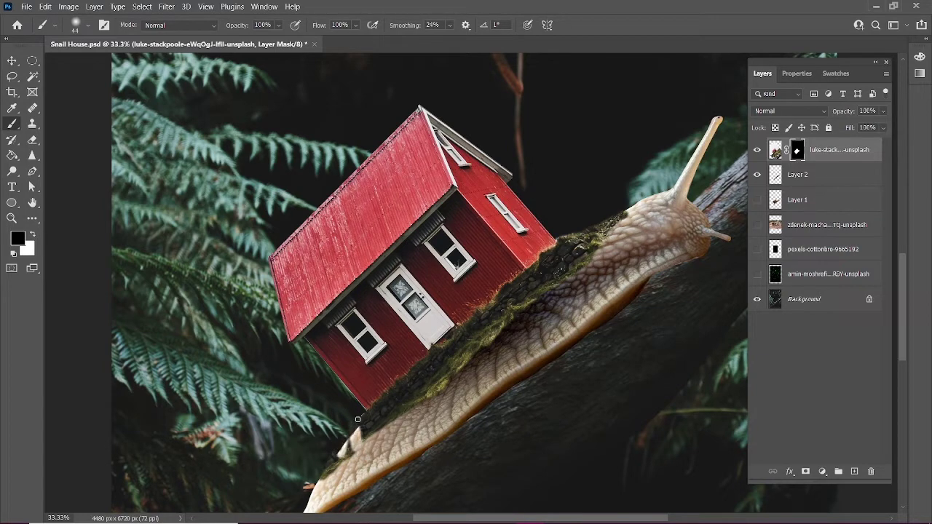
key("x")
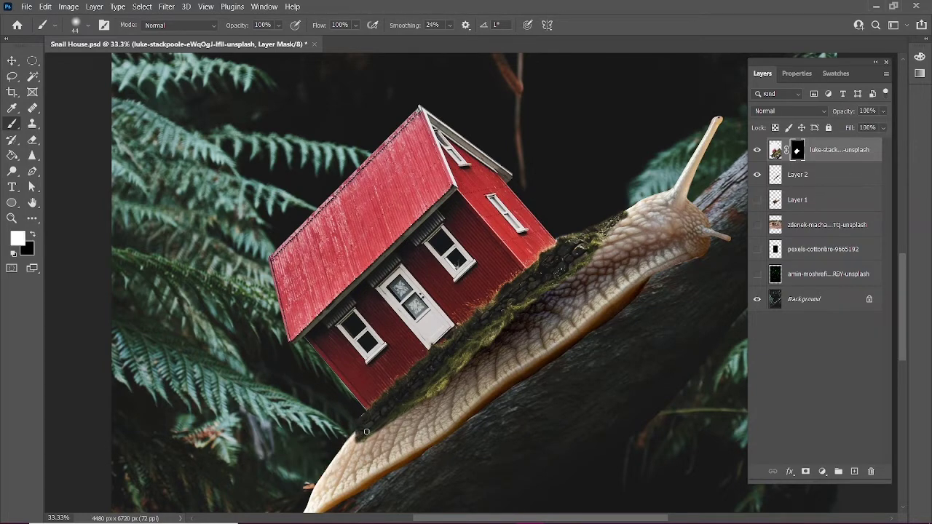
left_click(32, 235)
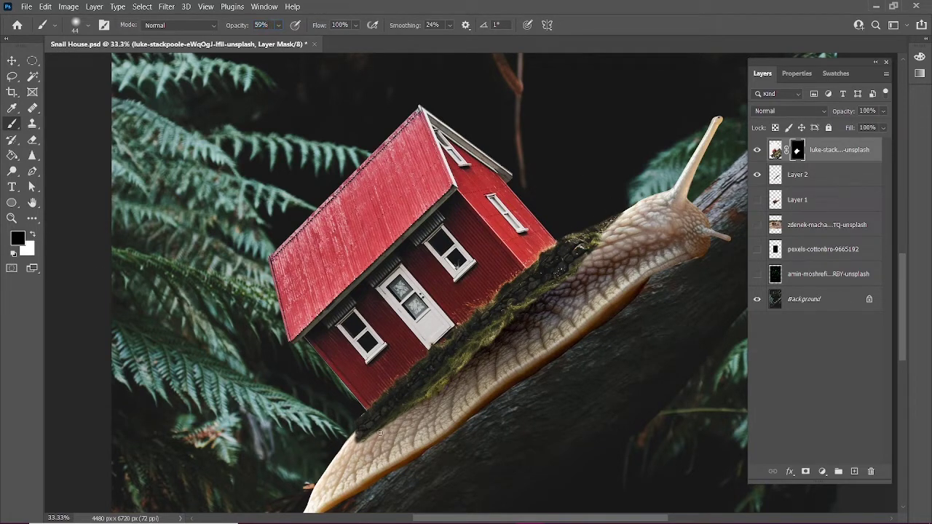
key("x")
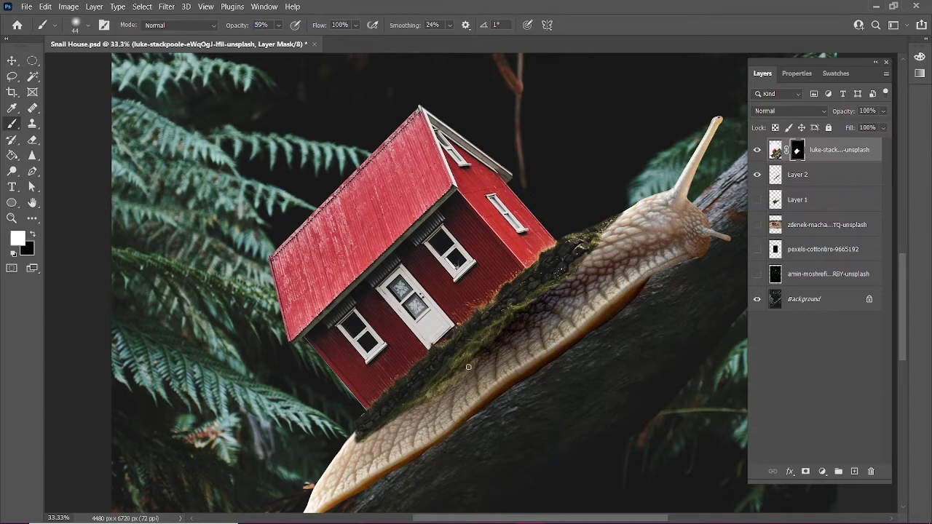
left_click_drag(468, 367, 575, 291)
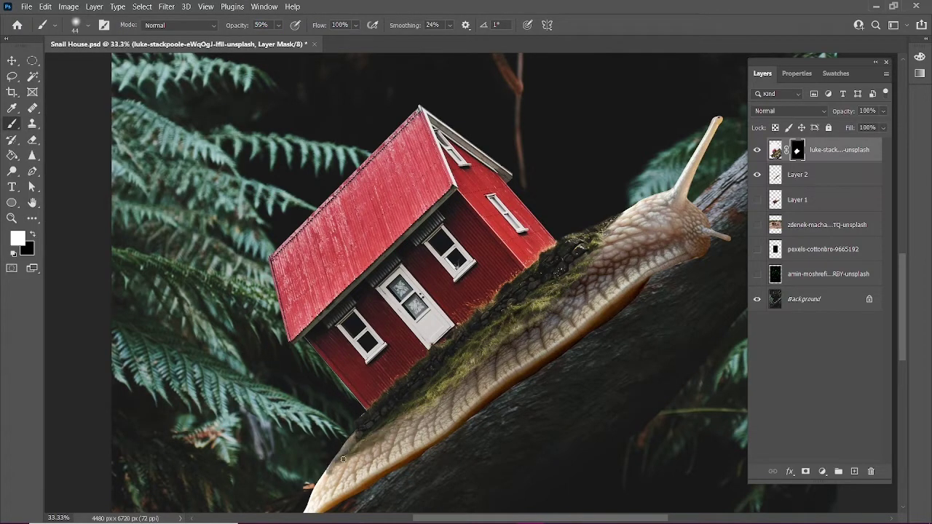
With a bigger brush, reveal soft moss along the snail's back and below the house's corner.
key("bracketright")
key("bracketright")
key("bracketright")
mouse_move(408, 419)
left_mouse_down()
mouse_move(626, 229)
mouse_move(409, 396)
mouse_move(545, 300)
left_mouse_up()
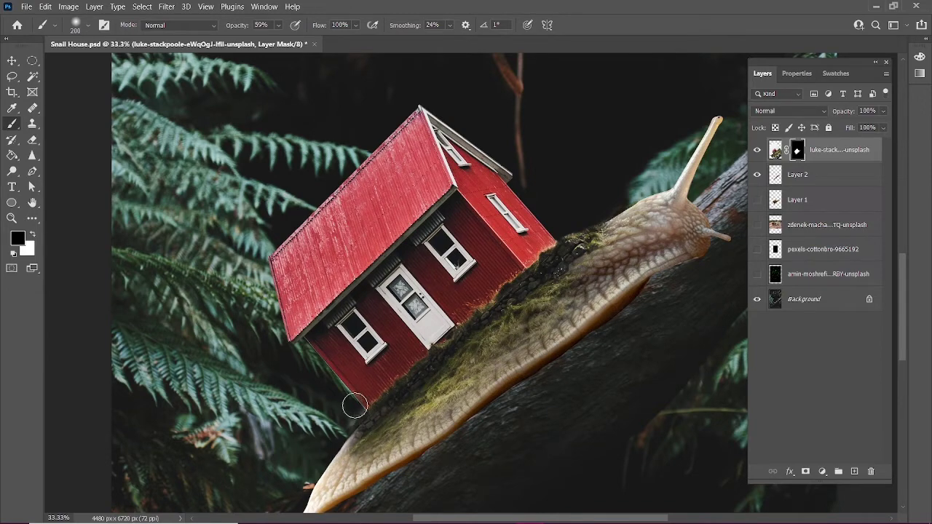
left_click_drag(354, 401, 385, 421)
scroll(328, 462, "up", 2)
With a smaller black brush, clean up the house's lower-left wall edge and set full brush strength.
key("bracketleft")
key("bracketleft")
key("bracketleft")
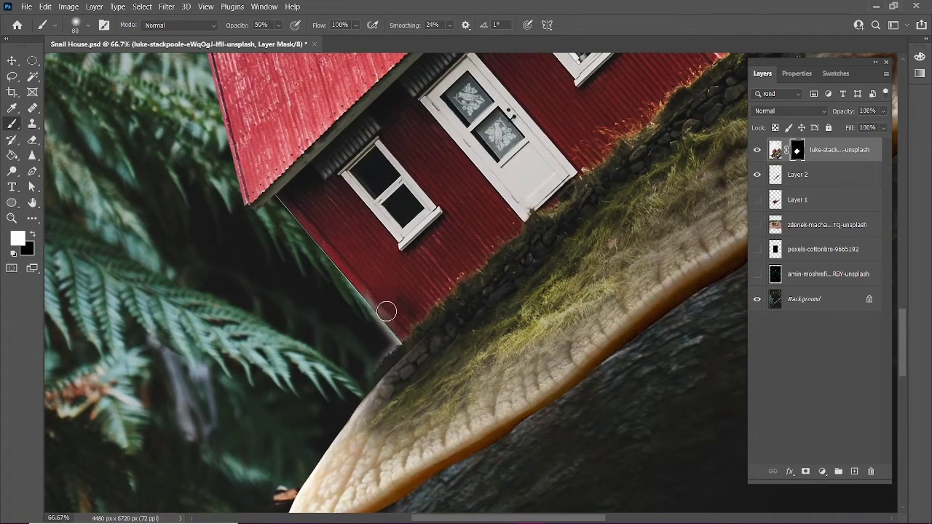
key("x")
key("bracketleft")
key("bracketleft")
key("bracketleft")
left_click_drag(397, 353, 360, 301)
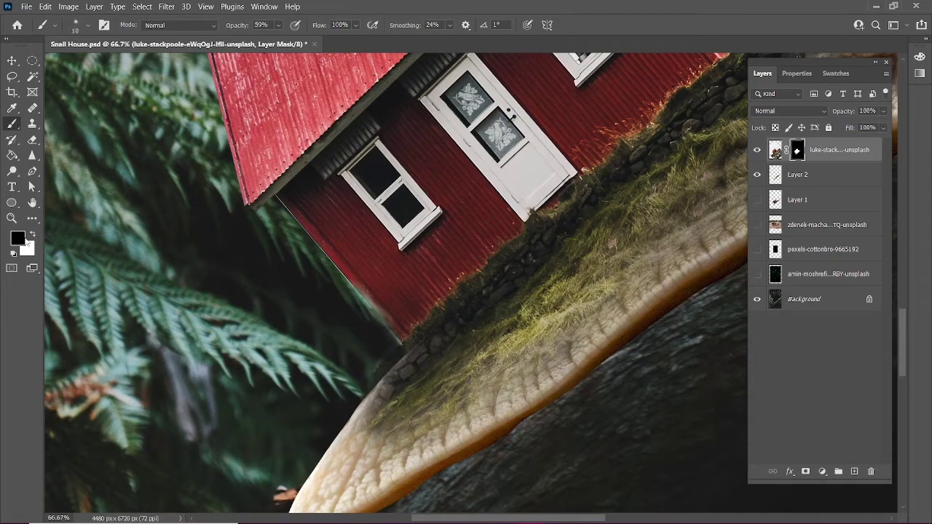
key("x")
key("x")
left_click(33, 234)
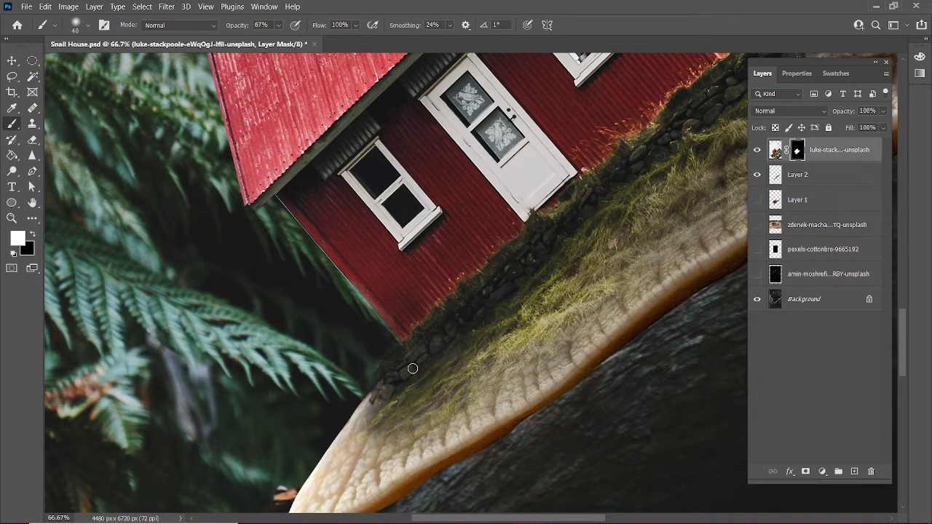
key("x")
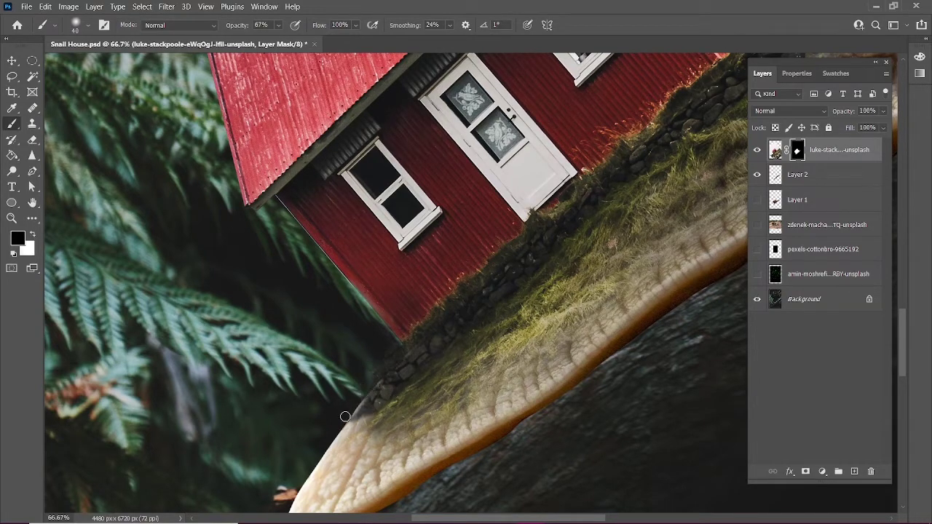
key("0")
scroll(345, 416, "up", 2)
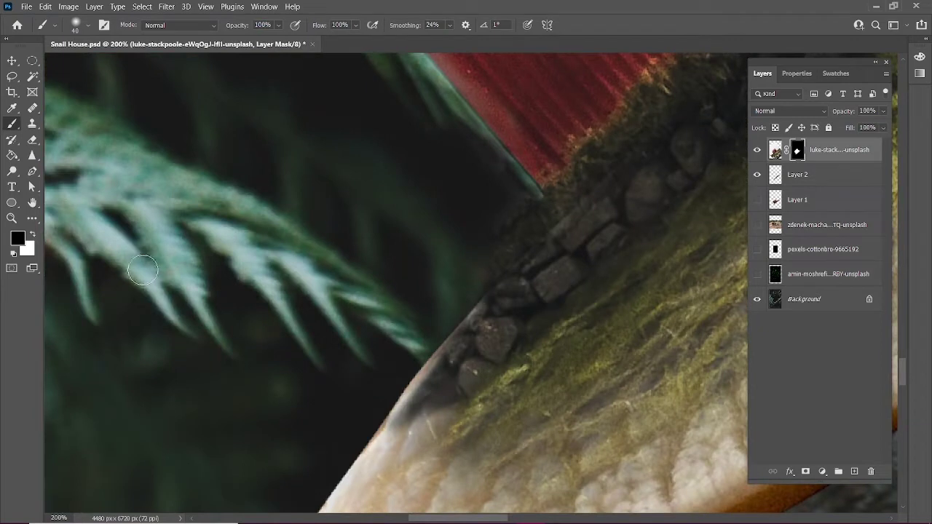
Reveal the rock edge on the mask and trace a closed path along the rocks to the red wall.
key("x")
left_click_drag(539, 223, 462, 364)
key("p")
left_click(435, 438)
mouse_move(426, 421)
left_mouse_down()
mouse_move(462, 401)
mouse_move(488, 347)
mouse_move(477, 316)
mouse_move(503, 289)
left_mouse_up()
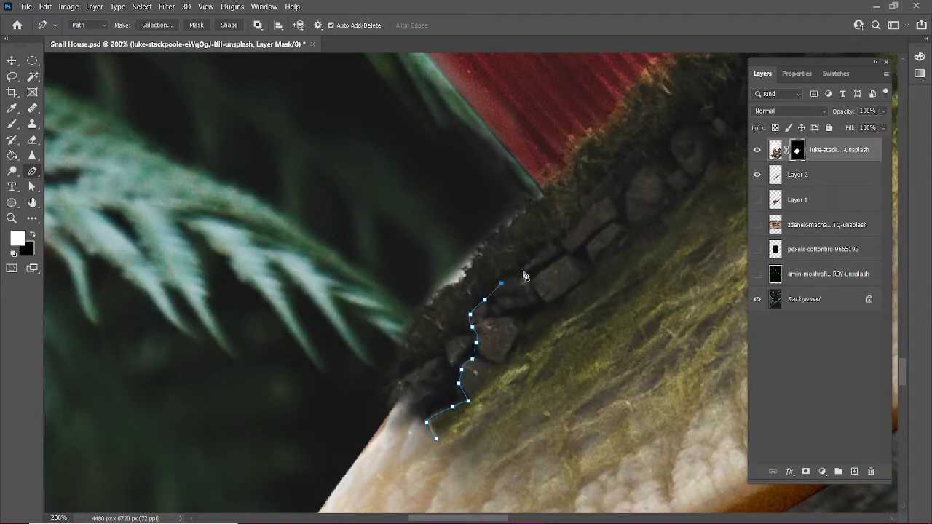
left_click_drag(533, 206, 545, 205)
left_click(545, 193)
left_click(470, 159)
left_click(324, 313)
left_click(332, 417)
Select the traced area, paint it out of the house mask, deselect, and switch to a smaller white brush.
left_click(435, 437)
key("Return")
key("b")
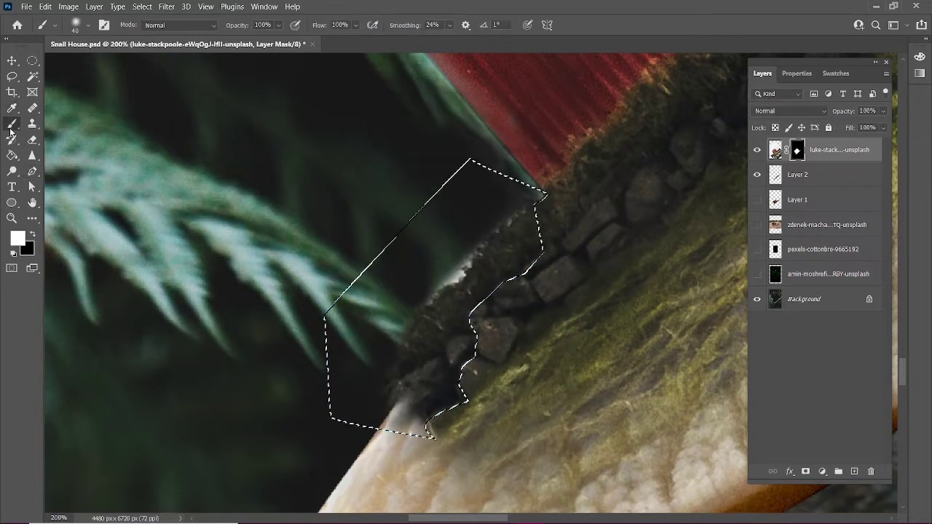
key("x")
left_click_drag(385, 349, 525, 255)
key("ctrl+d")
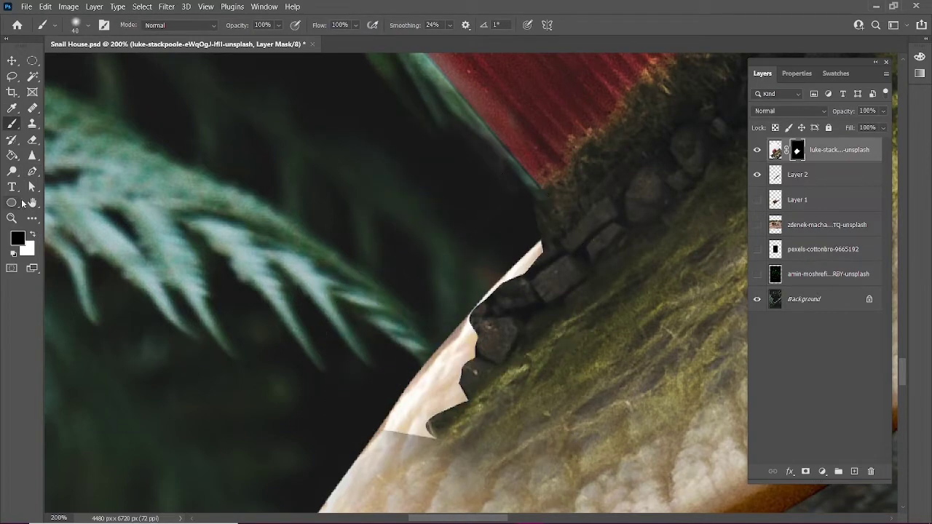
key("x")
key("bracketleft")
key("bracketleft")
key("bracketleft")
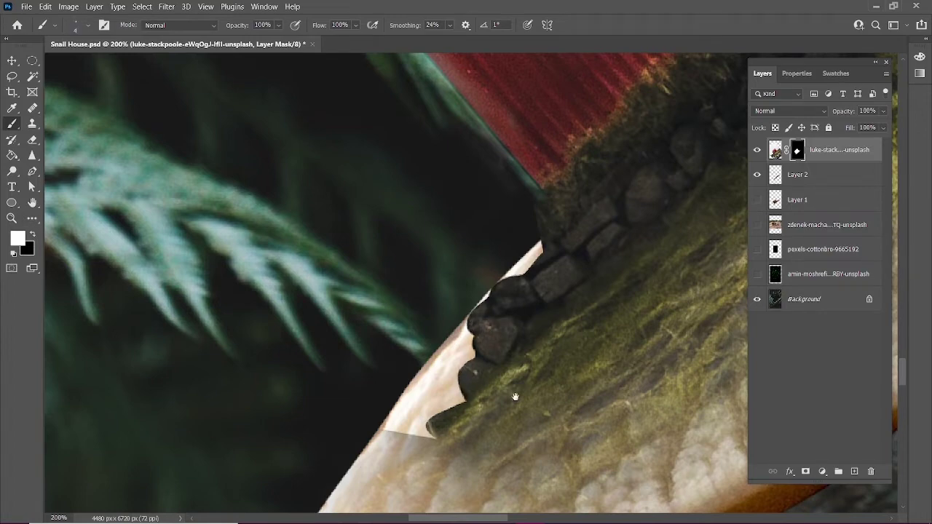
left_click_drag(515, 397, 678, 51)
Paint the house mask in white to reveal more moss and stones along its base.
key("x")
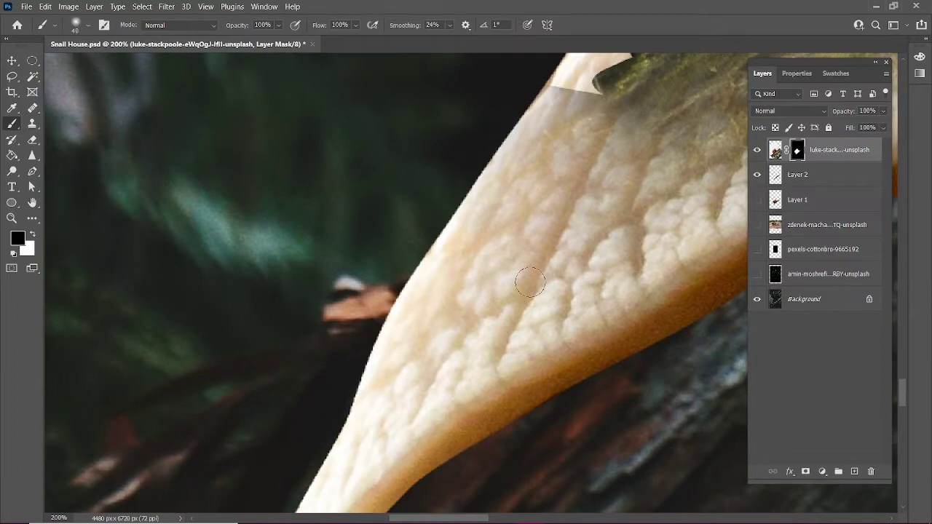
left_click_drag(530, 282, 431, 363)
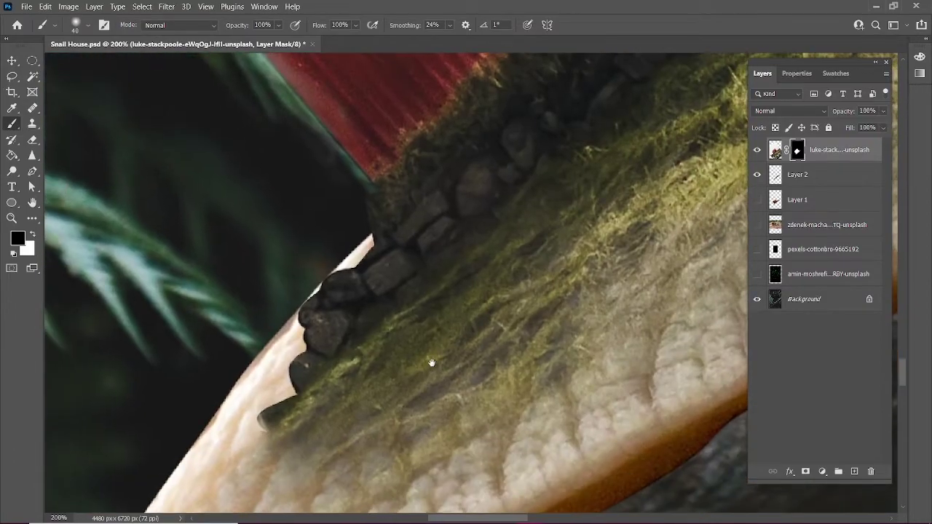
key("ctrl+minus")
key("ctrl+minus")
key("ctrl+minus")
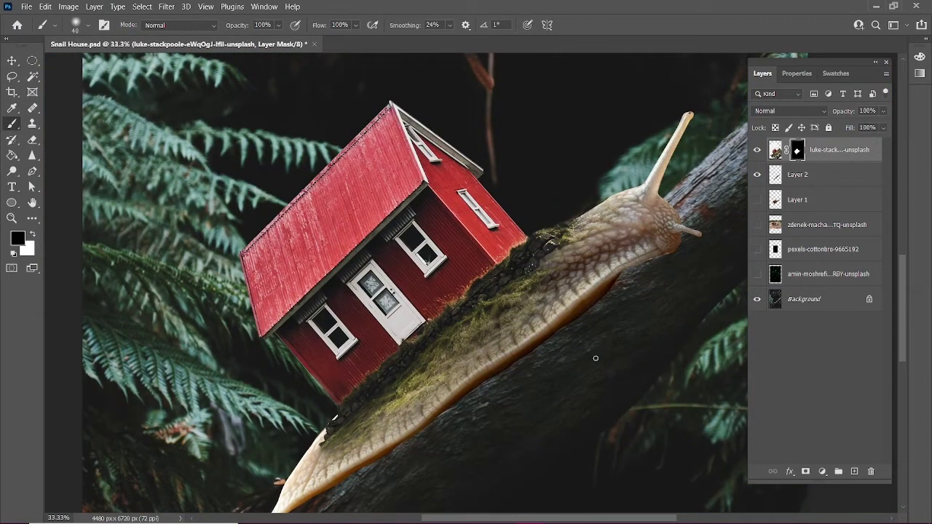
key("ctrl+plus")
key("ctrl+plus")
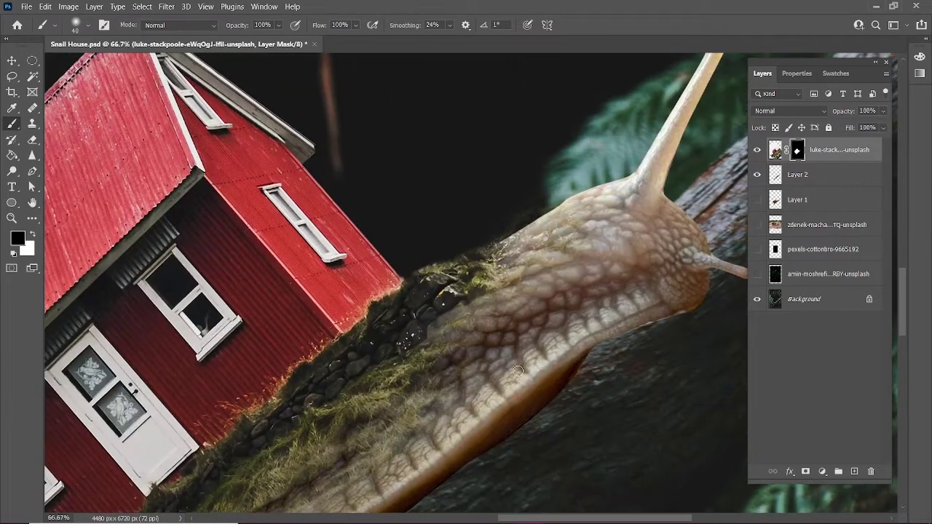
key("x")
key("1")
key("4")
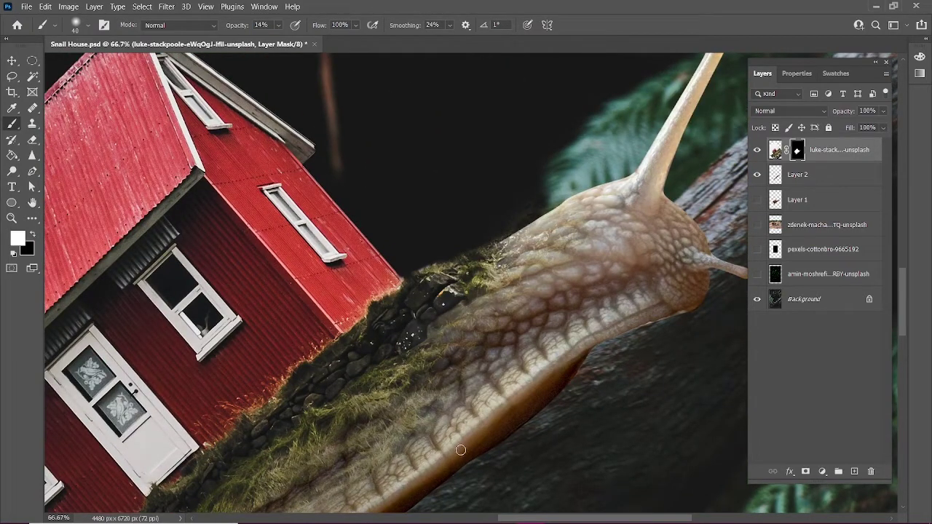
key("0")
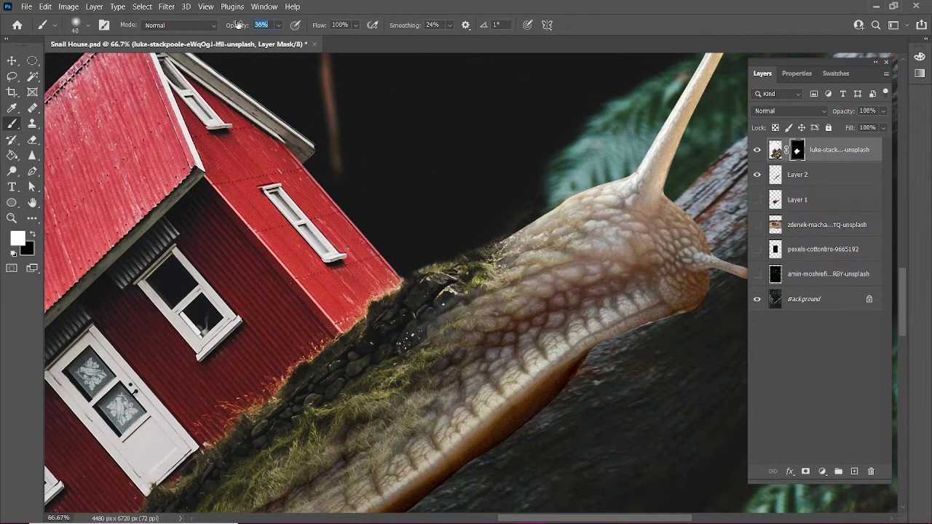
left_click_drag(444, 310, 482, 326)
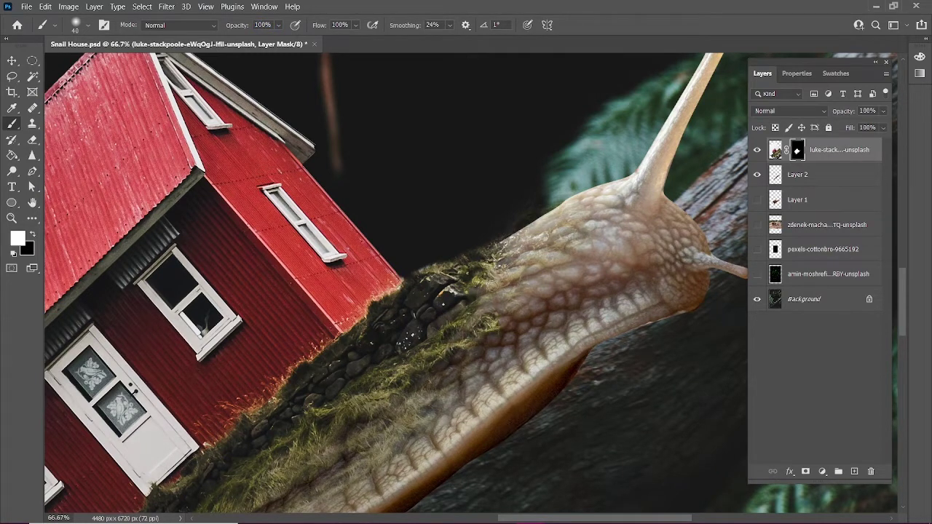
key("2")
key("8")
Fade the moss where it meets the snail with a low-opacity black mask stroke.
key("x")
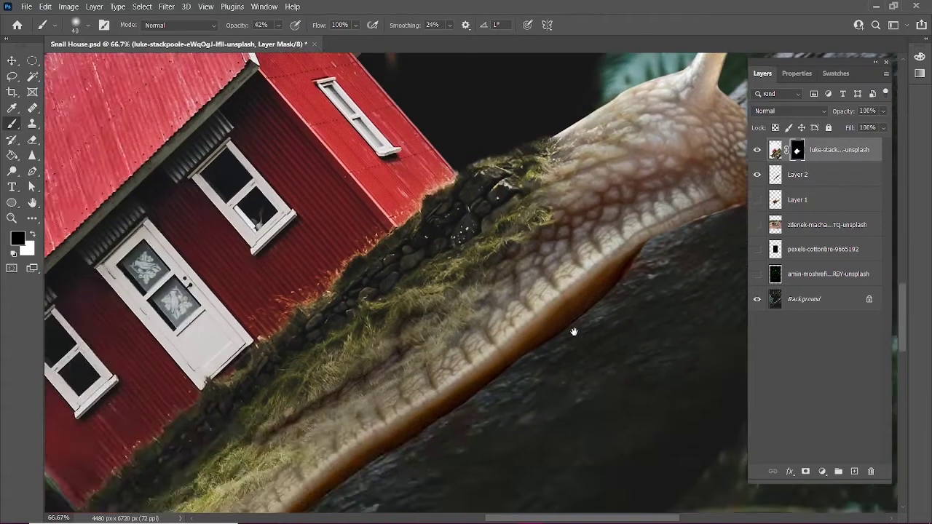
mouse_move(504, 239)
left_mouse_down()
mouse_move(419, 284)
mouse_move(440, 309)
mouse_move(404, 283)
left_mouse_up()
key("x")
key("x")
scroll(408, 327, "down", 3)
scroll(408, 328, "left", 5)
scroll(466, 451, "down", 5)
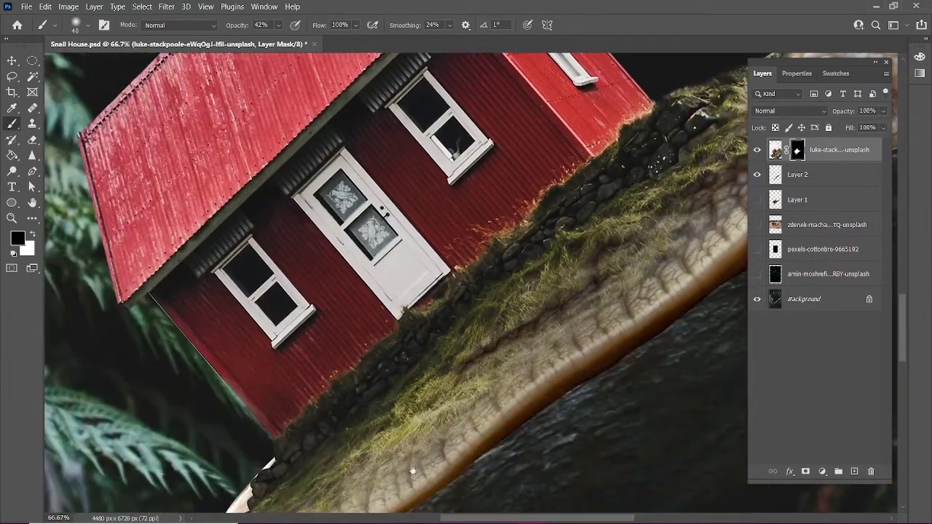
scroll(466, 451, "left", 6)
Restore dark stones at the moss's left tip by painting white at 74% opacity.
key("x")
key("7")
key("4")
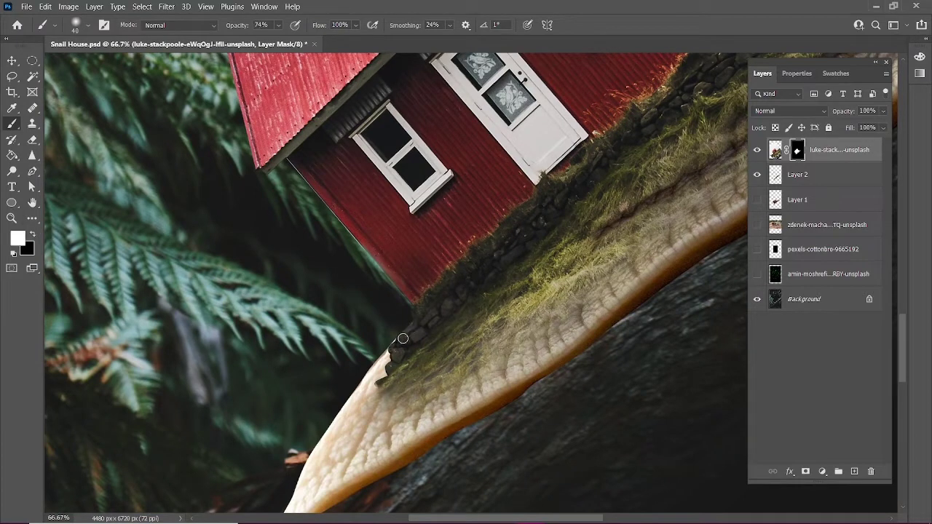
mouse_move(400, 342)
left_mouse_down()
mouse_move(388, 357)
mouse_move(420, 335)
left_mouse_up()
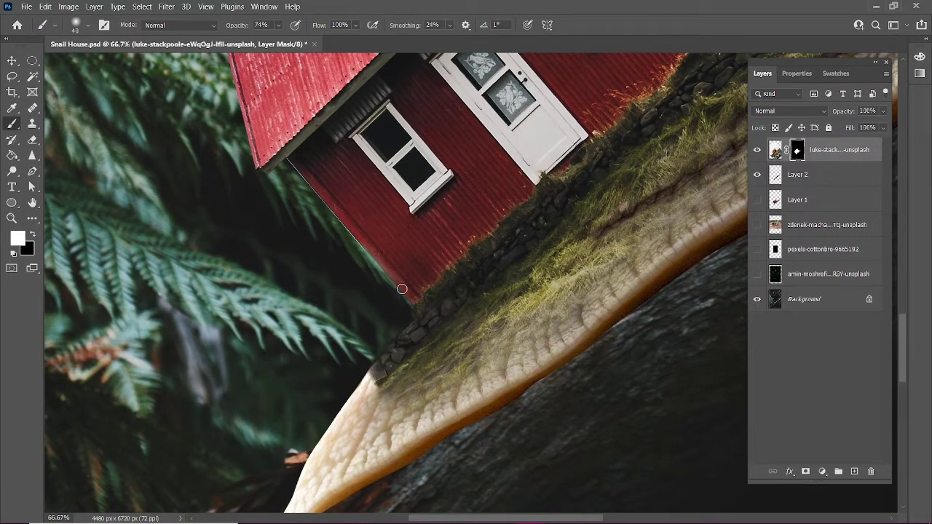
left_click_drag(369, 377, 380, 367)
left_click_drag(529, 313, 544, 291)
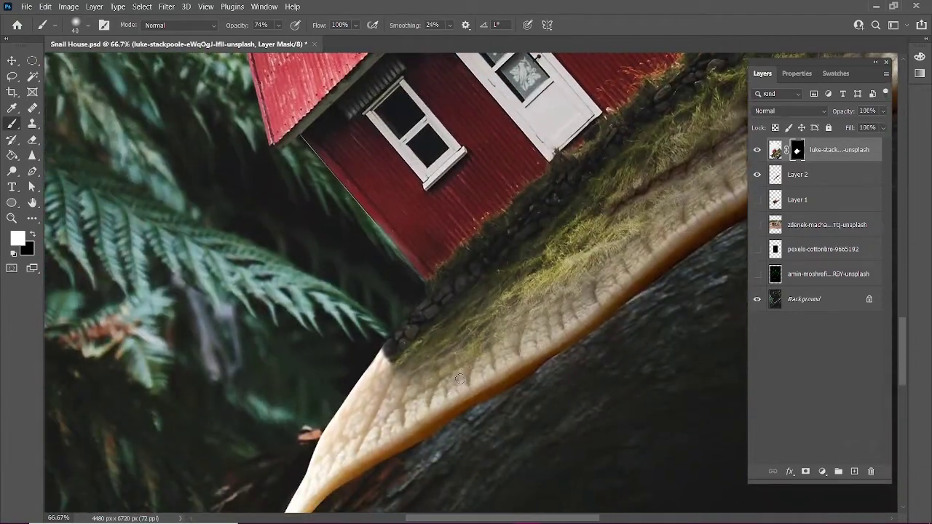
mouse_move(372, 396)
left_mouse_down()
mouse_move(408, 352)
mouse_move(342, 422)
mouse_move(426, 364)
mouse_move(324, 447)
mouse_move(430, 371)
left_mouse_up()
Softly fade the moss along the snail's lower-left edge with black at 18% opacity.
key("x")
key("3")
key("6")
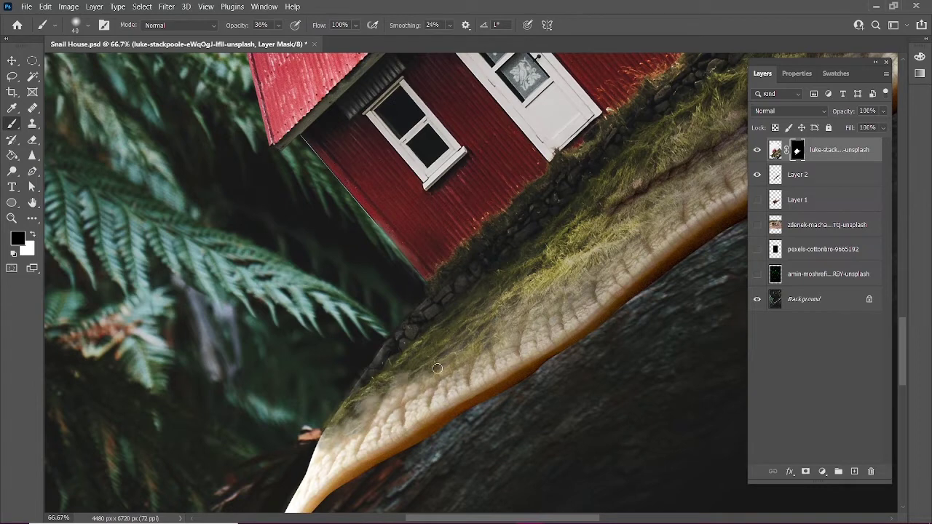
key("1")
key("8")
left_click_drag(360, 424, 437, 353)
left_click_drag(397, 386, 451, 338)
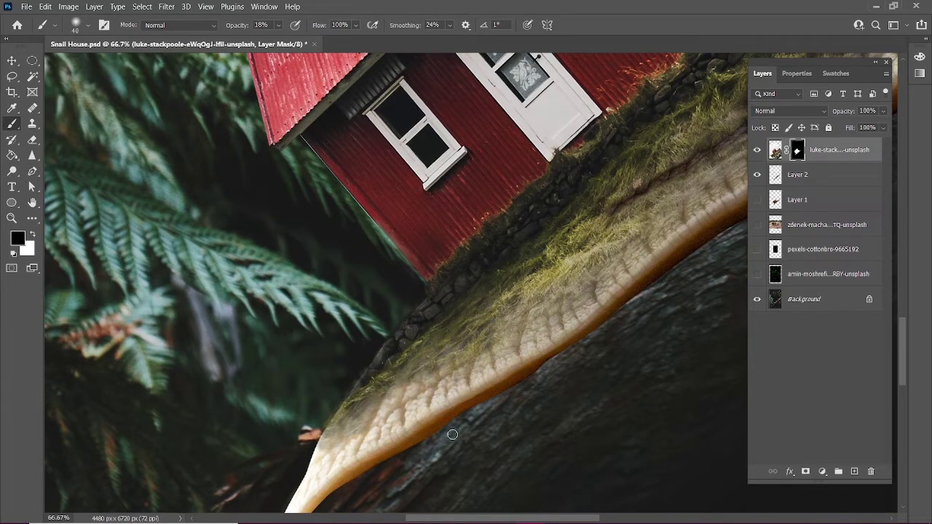
left_click_drag(351, 364, 366, 355)
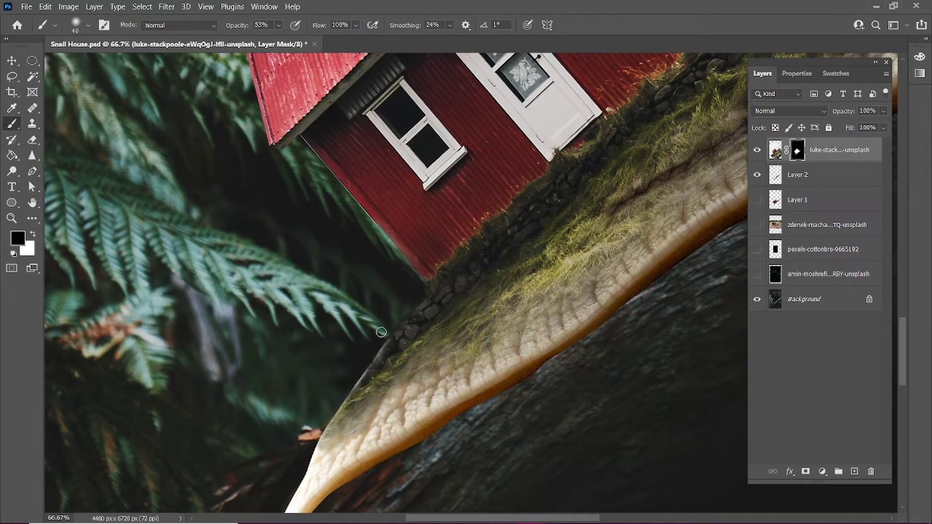
key("x")
scroll(431, 289, "down", 5)
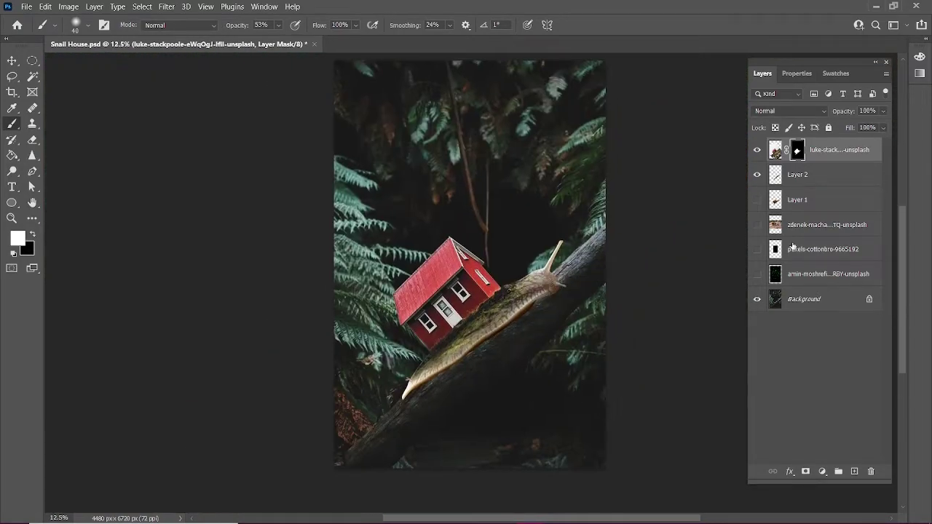
Add a clipped Hue/Saturation adjustment that darkens the house.
left_click_drag(576, 374, 567, 343)
left_click(822, 471)
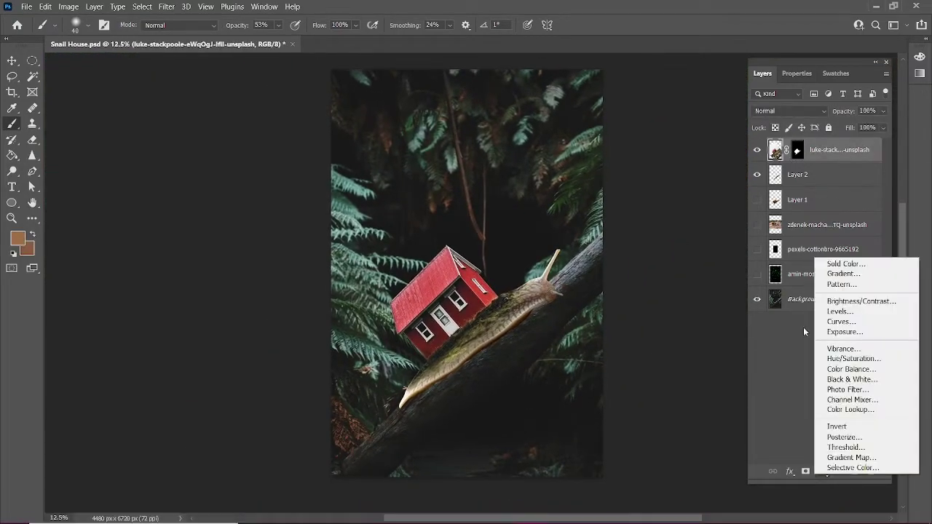
left_click(801, 355)
mouse_move(815, 208)
left_mouse_down()
mouse_move(797, 208)
mouse_move(818, 160)
left_mouse_up()
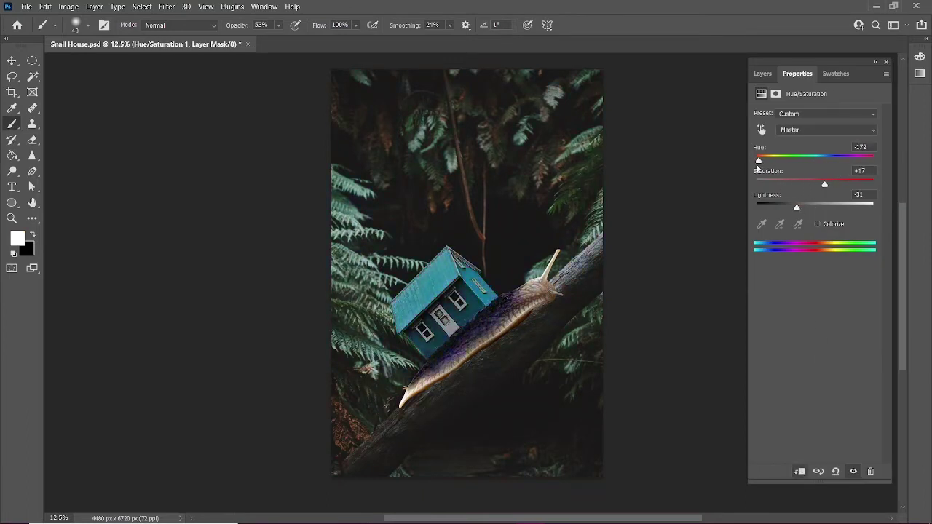
Darken Layer 2 with a second Hue/Saturation adjustment at Hue +17, Lightness -29.
left_click(762, 73)
left_click(822, 471)
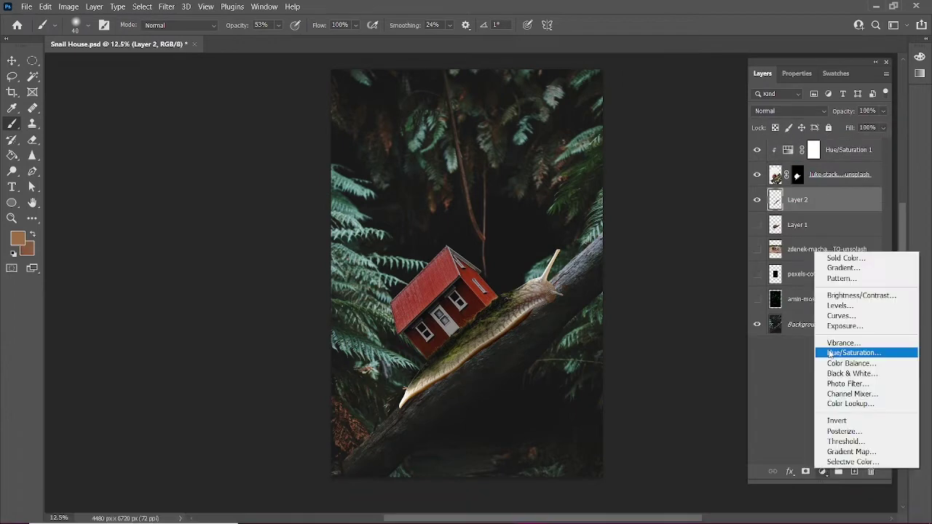
left_click(801, 356)
mouse_move(815, 207)
left_mouse_down()
mouse_move(798, 208)
mouse_move(798, 184)
left_mouse_up()
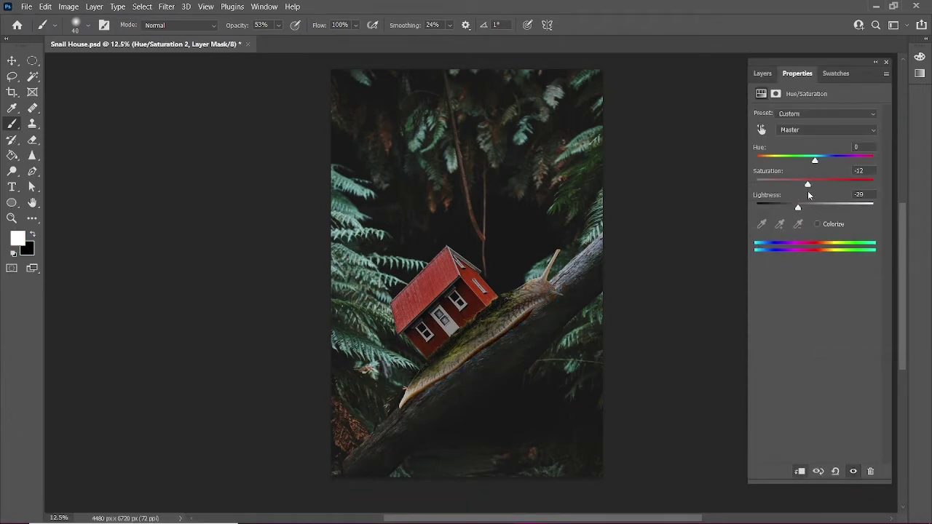
left_click_drag(838, 169, 838, 182)
key("F7")
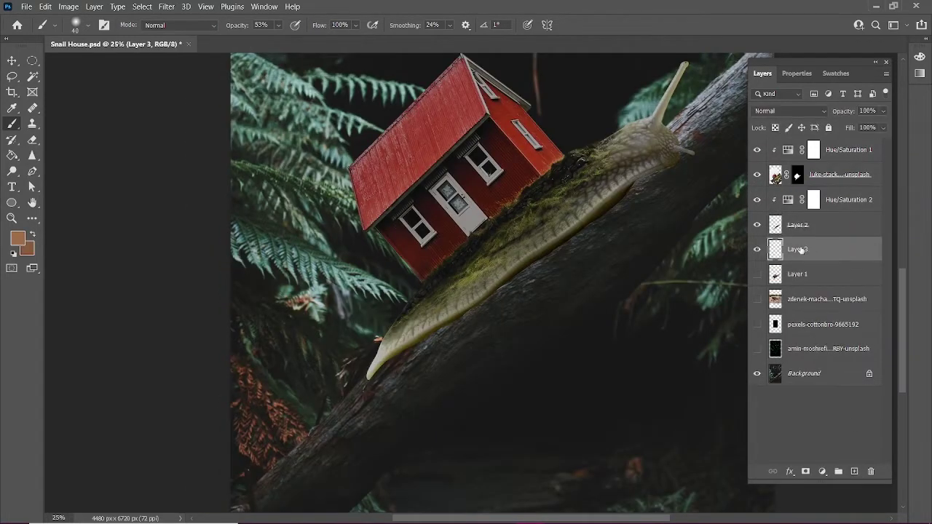
Rename Layer 3 to 'Shdw' and choose a near-black shadow colour.
double_click(800, 249)
type("Shdw")
key("Return")
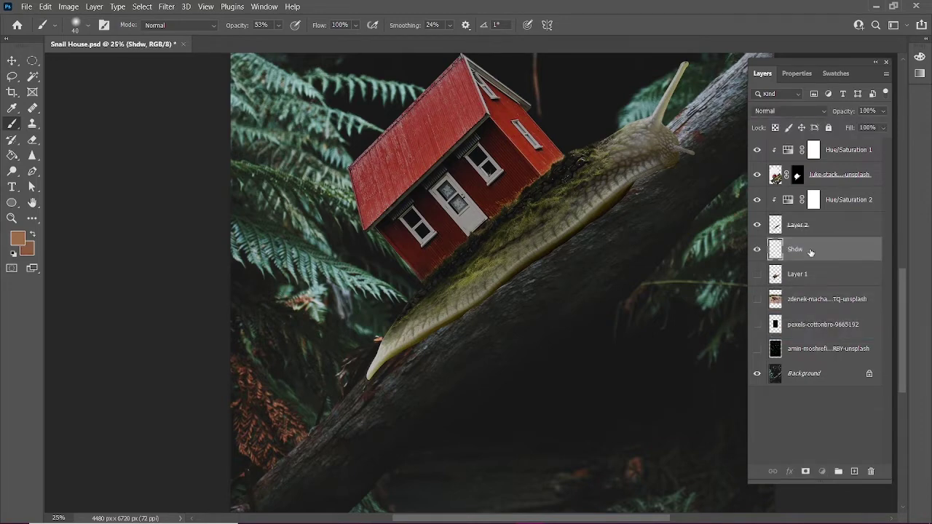
mouse_move(603, 320)
left_mouse_down()
mouse_move(516, 301)
mouse_move(519, 278)
left_mouse_up()
left_click(804, 372)
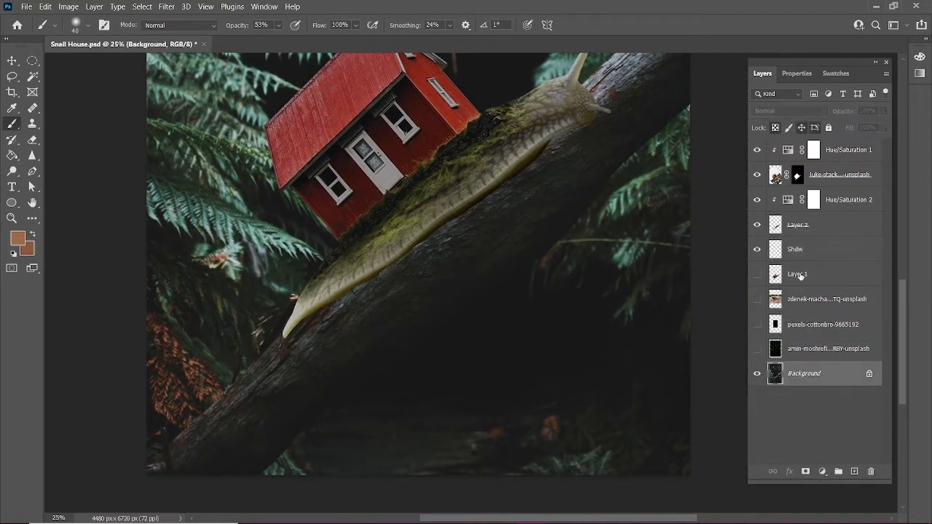
left_click(795, 249)
left_click(461, 221, "alt")
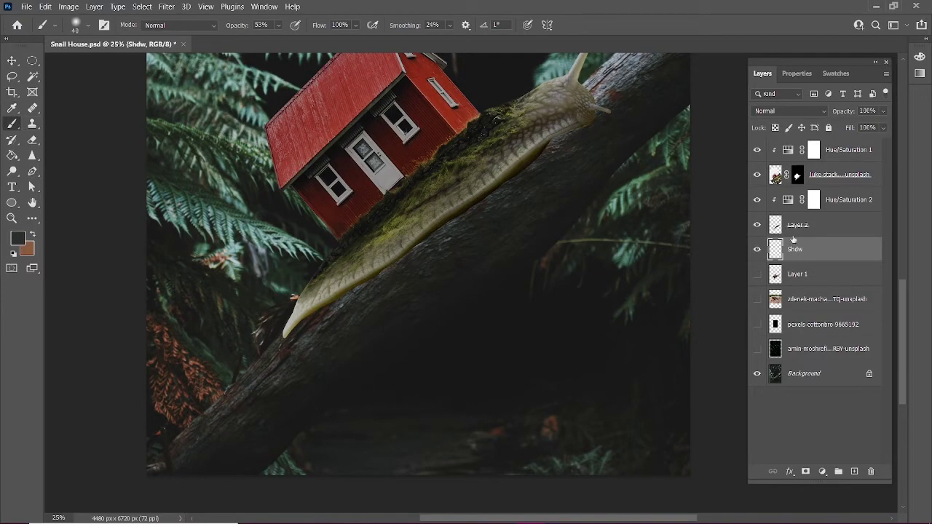
left_click(17, 238)
left_click(632, 293)
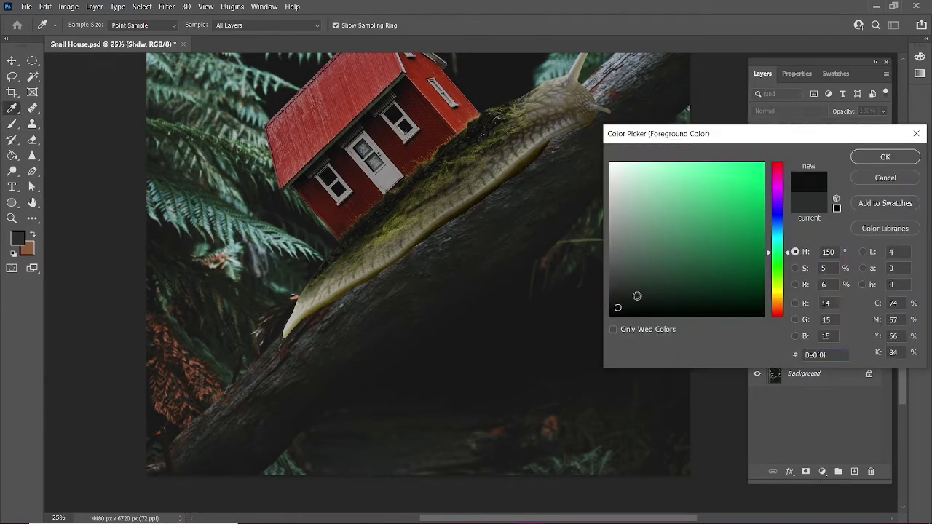
left_click(890, 153)
Brush soft dark shadow under the snail's body, ending with a 24% brush at size 300.
scroll(707, 229, "up", 3)
left_click_drag(308, 454, 585, 208)
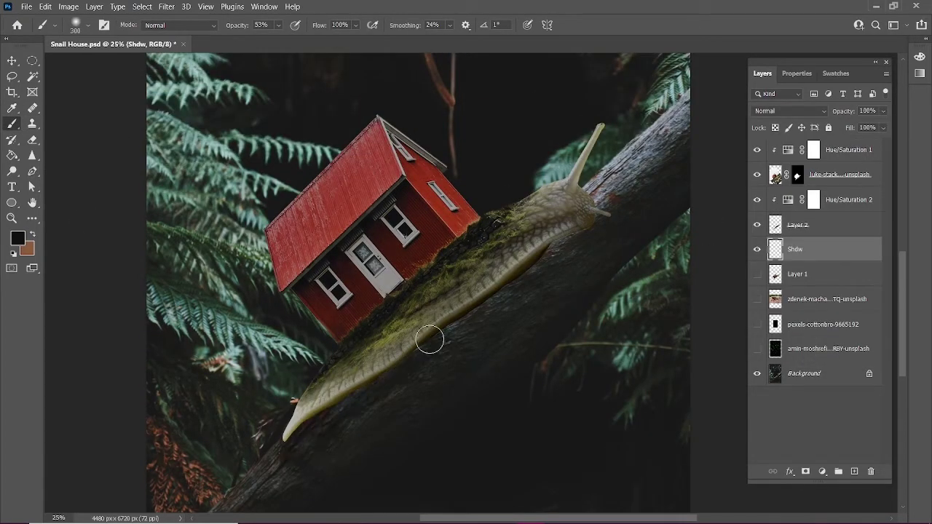
left_click_drag(418, 359, 537, 249)
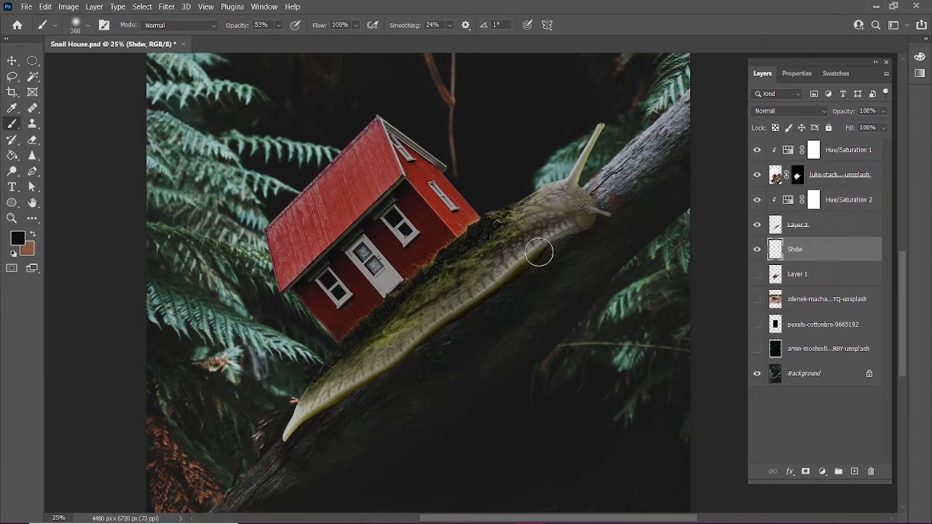
key("6")
key("7")
key("bracketleft")
key("bracketleft")
key("bracketleft")
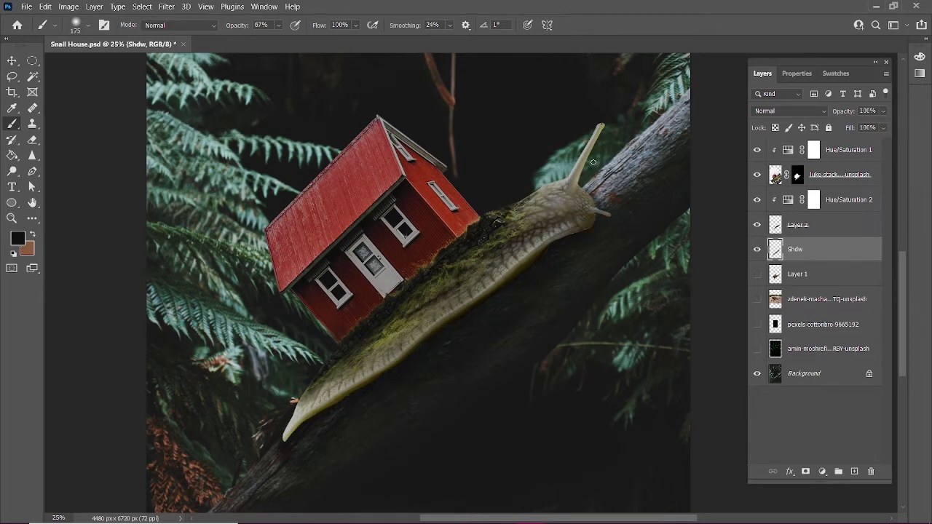
key("e")
key("b")
key("2")
key("4")
key("bracketright")
key("bracketright")
key("bracketright")
key("bracketleft")
key("bracketleft")
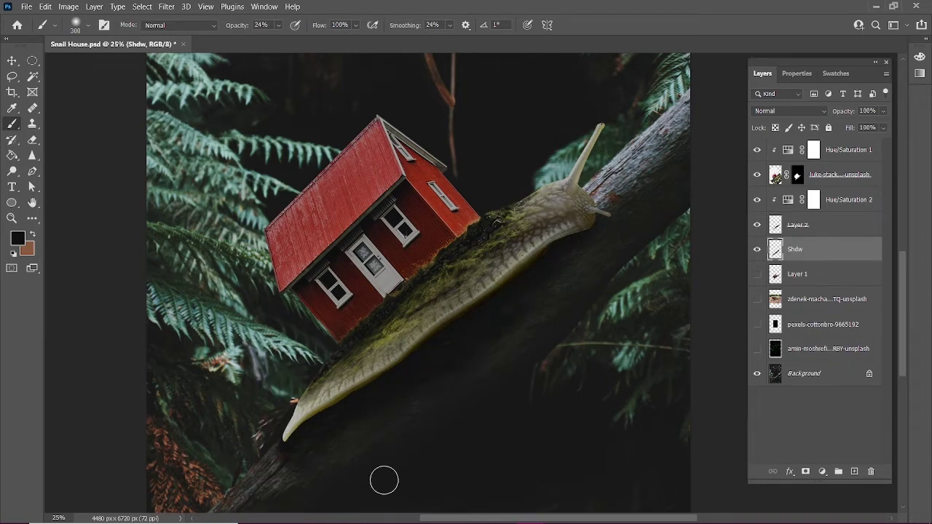
Add an Exposure adjustment to the snail layer with gamma lowered to 0.71.
left_click(797, 225)
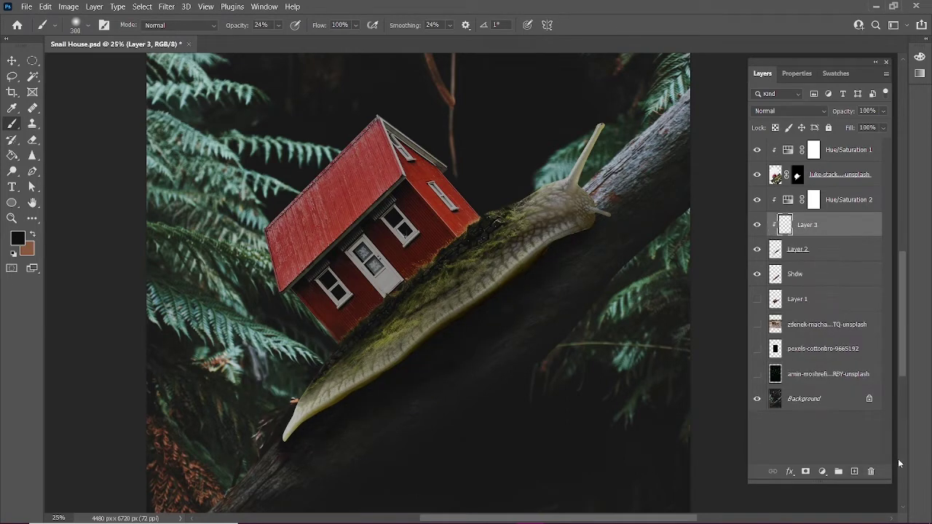
left_click(822, 472)
left_click(844, 327)
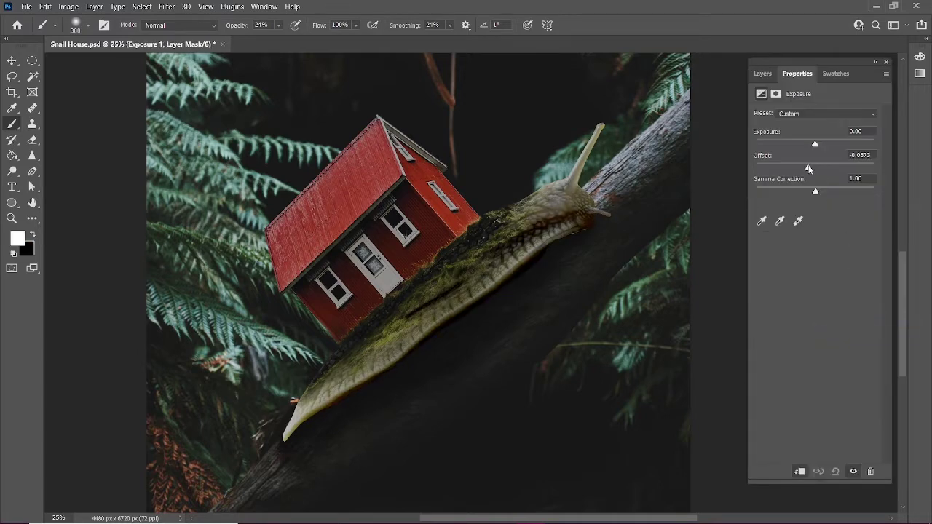
left_click_drag(814, 144, 814, 144)
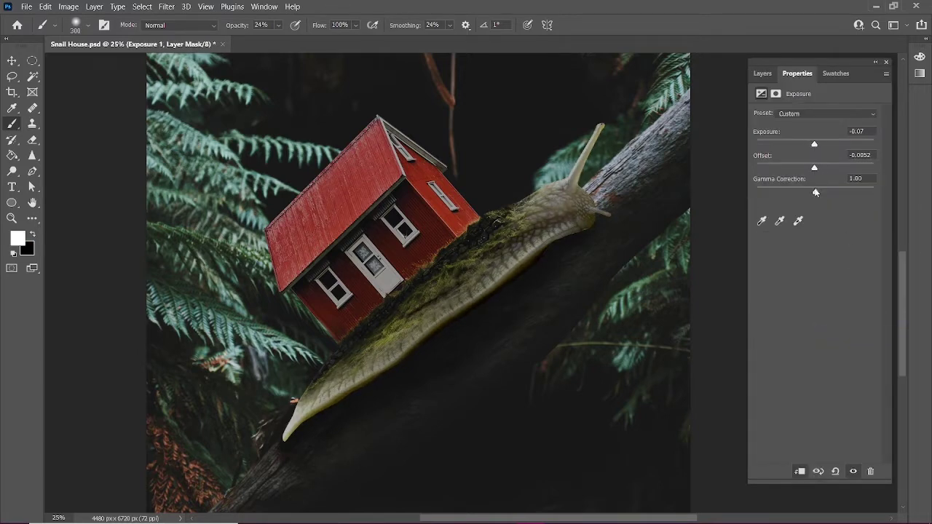
left_click_drag(816, 191, 832, 193)
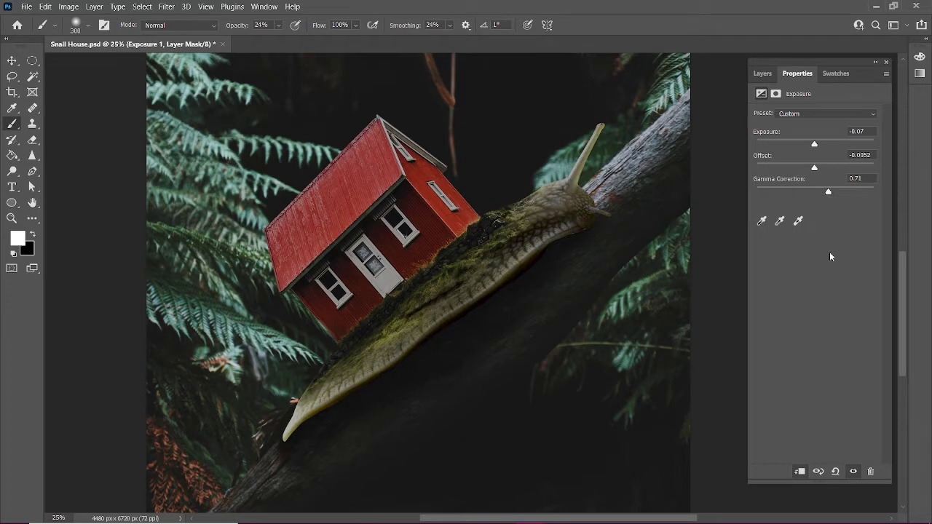
left_click(762, 72)
Add Levels (midtone 0.82) and Curves adjustments to darken the snail, then paint darker shadow on Layer 3.
left_click(825, 471)
left_click(838, 308)
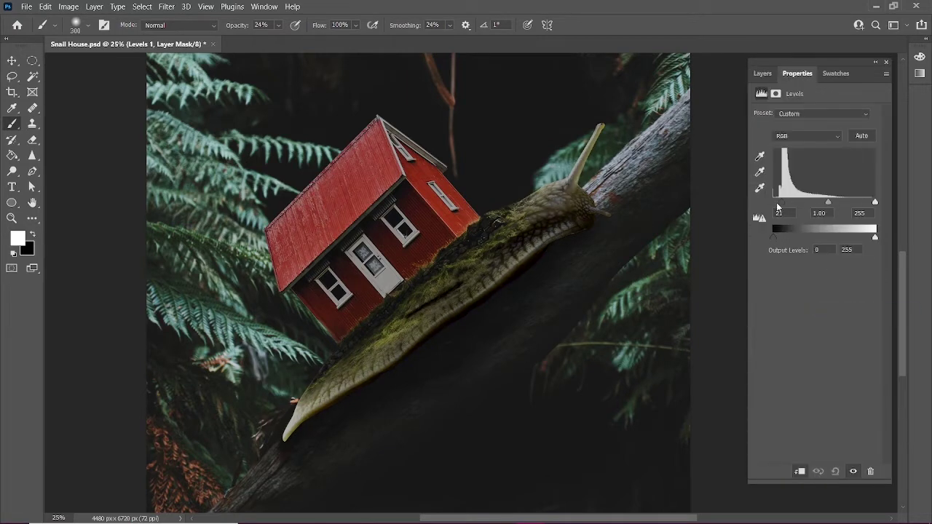
left_click_drag(777, 207, 831, 204)
left_click(762, 73)
left_click(825, 471)
left_click(859, 318)
left_click_drag(816, 198, 818, 213)
left_click(762, 73)
left_click(806, 273)
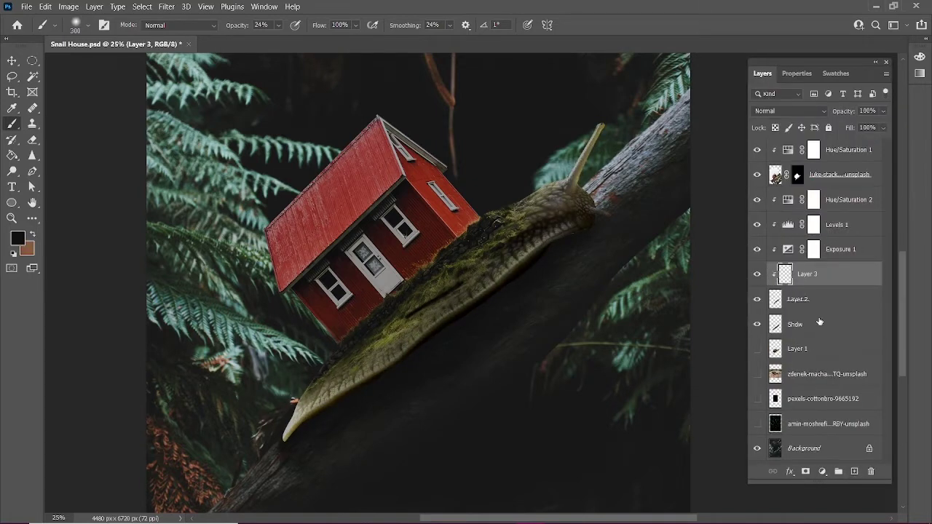
mouse_move(406, 370)
left_mouse_down()
mouse_move(270, 462)
mouse_move(578, 235)
mouse_move(284, 462)
left_mouse_up()
Rename Layer 3 to 'shdw 1' and paint more shadow under the snail on a new layer.
double_click(805, 275)
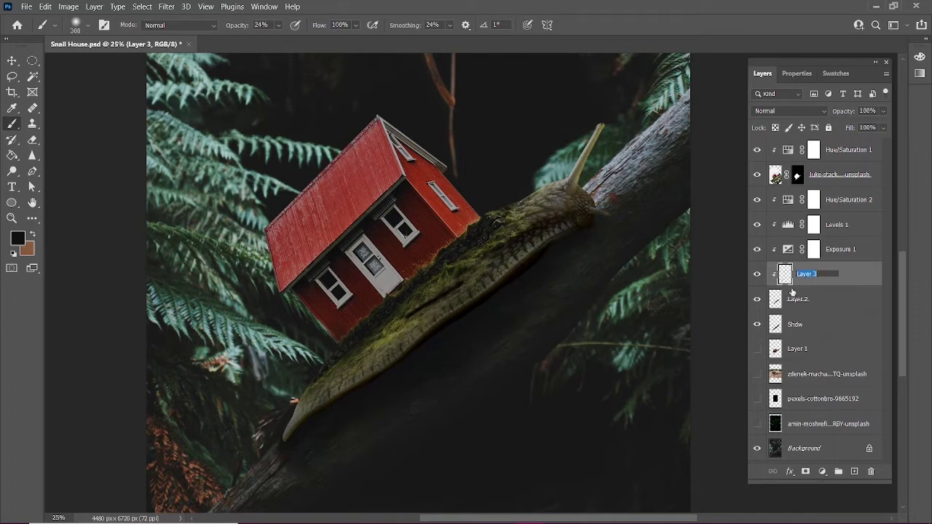
type("shdw1")
key("Return")
left_click(854, 471)
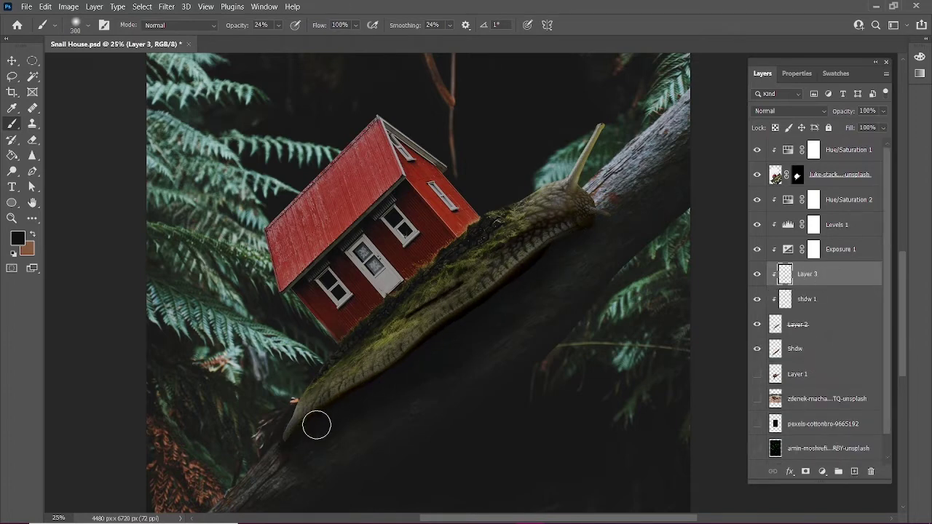
mouse_move(294, 444)
left_mouse_down()
mouse_move(525, 272)
mouse_move(401, 362)
mouse_move(255, 502)
left_mouse_up()
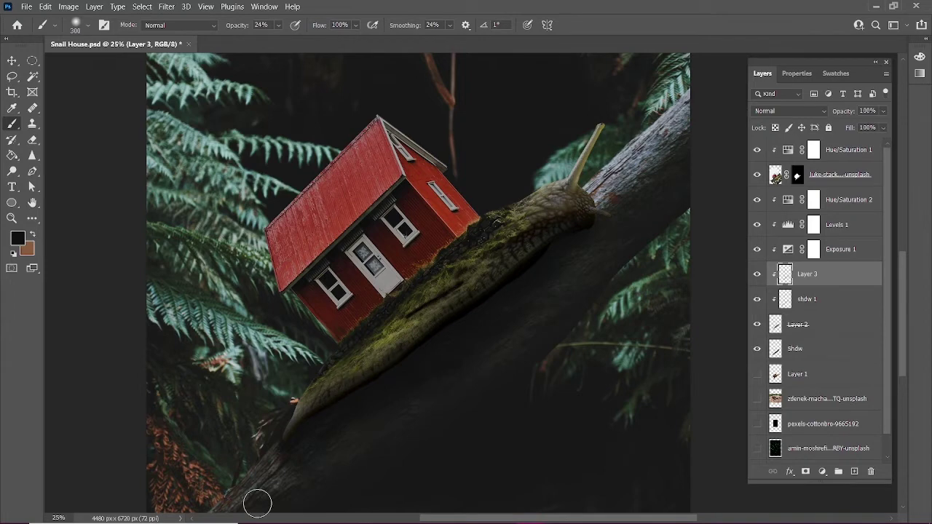
left_click(756, 299)
left_click(756, 299)
Add another layer above Shdw and set up a 95% opacity brush and shadow colour.
left_click(819, 324)
left_click(823, 349)
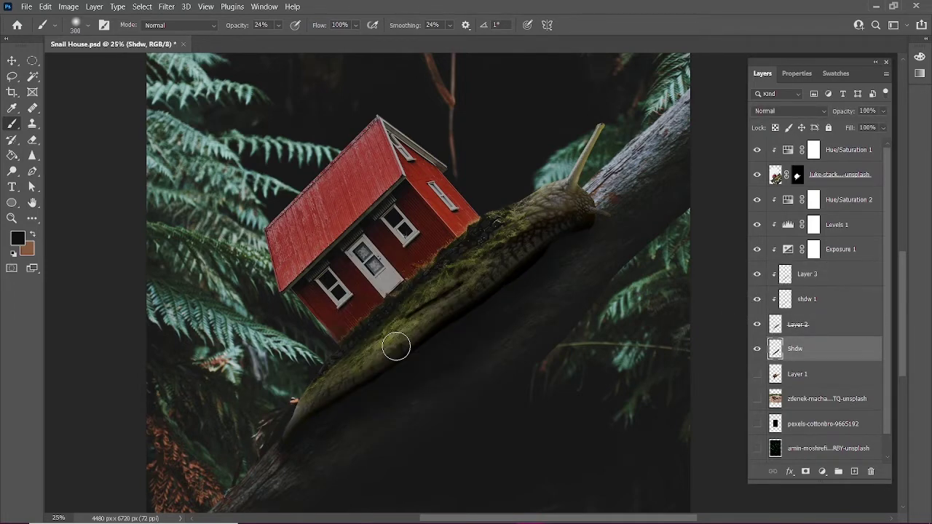
left_click(854, 471)
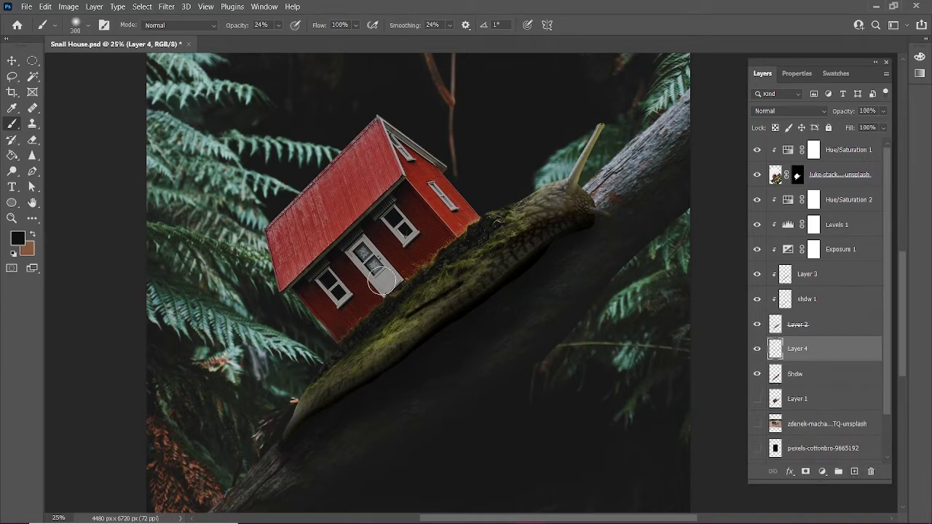
key("9")
key("5")
middle_click(465, 296)
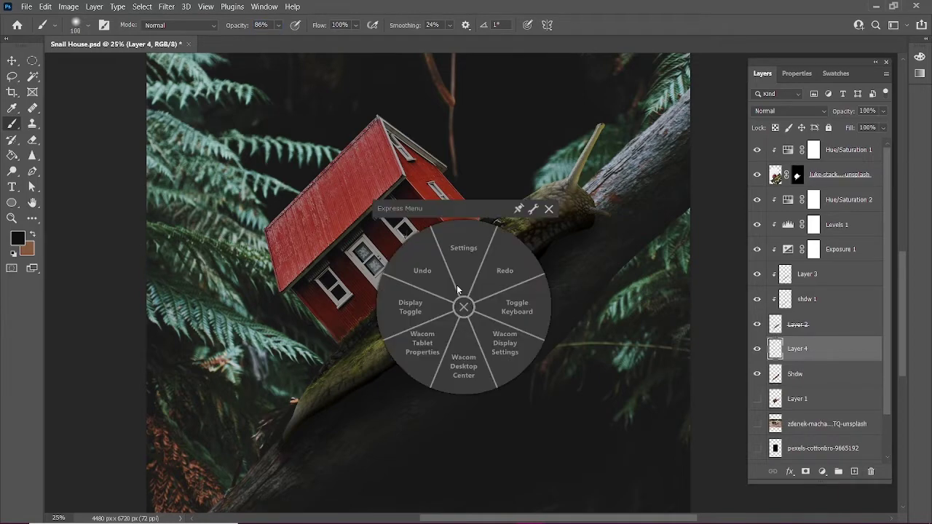
middle_click(538, 303)
left_click(510, 313)
key("Return")
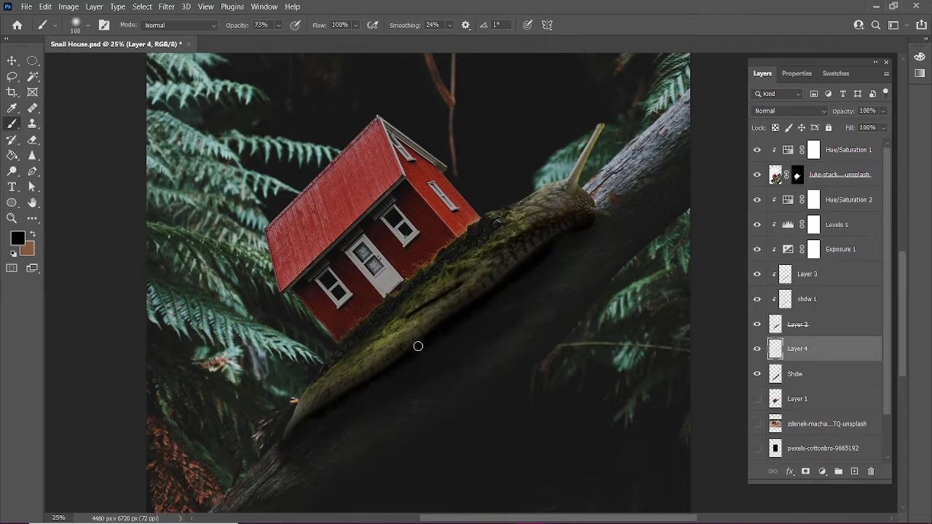
middle_click(510, 317)
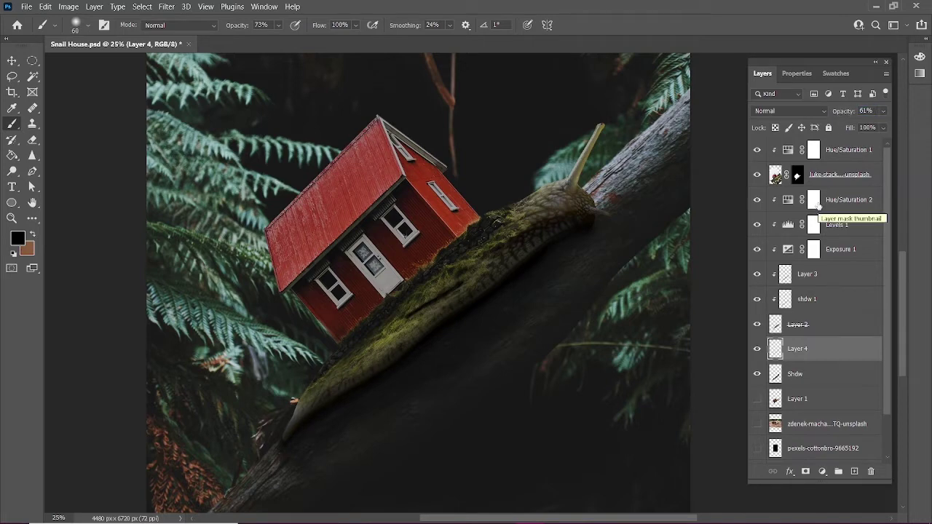
Toggle the snail and Layer 4 visibility to check the shadow.
left_click(757, 325)
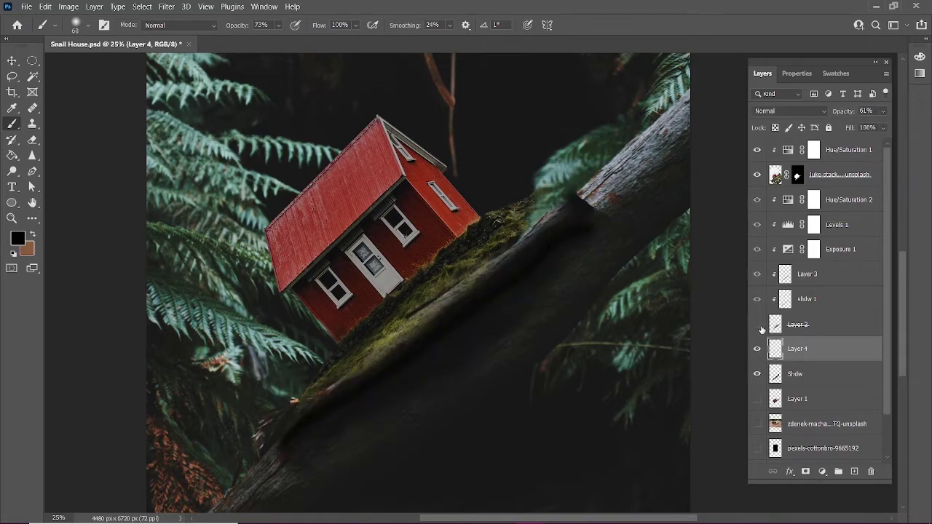
left_click(757, 325)
left_click(757, 349)
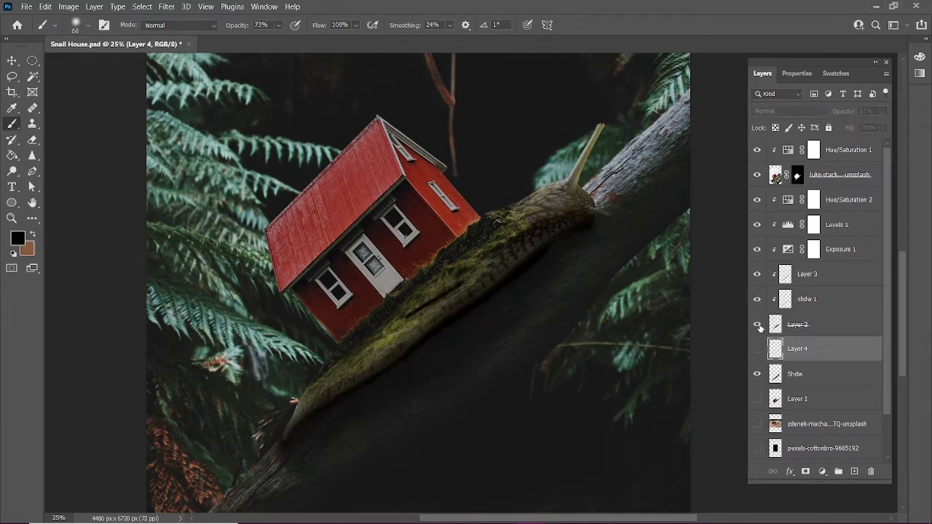
left_click(757, 373)
left_click(757, 374)
key("v")
left_click(776, 324)
left_click(757, 324)
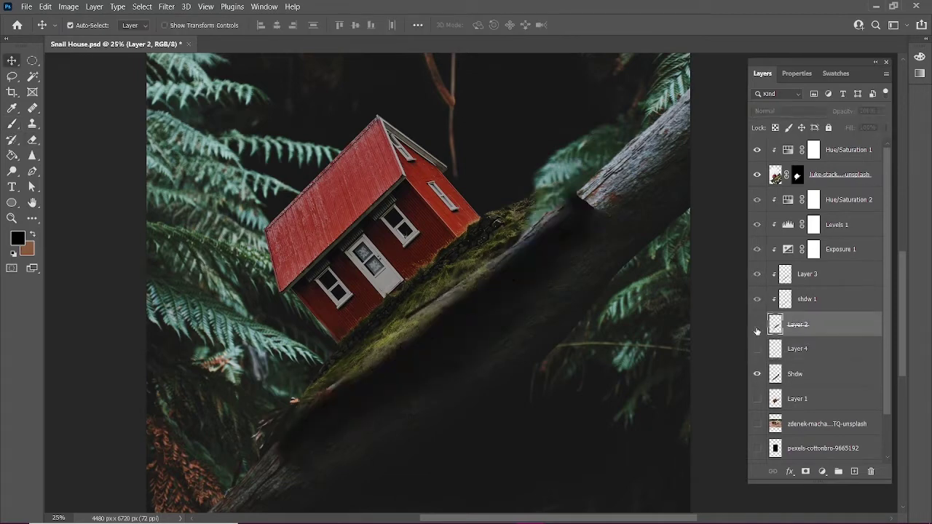
left_click(757, 325)
Zoom in on the snail's mossy back and compare it with the Exposure adjustment on and off.
key("ctrl+1")
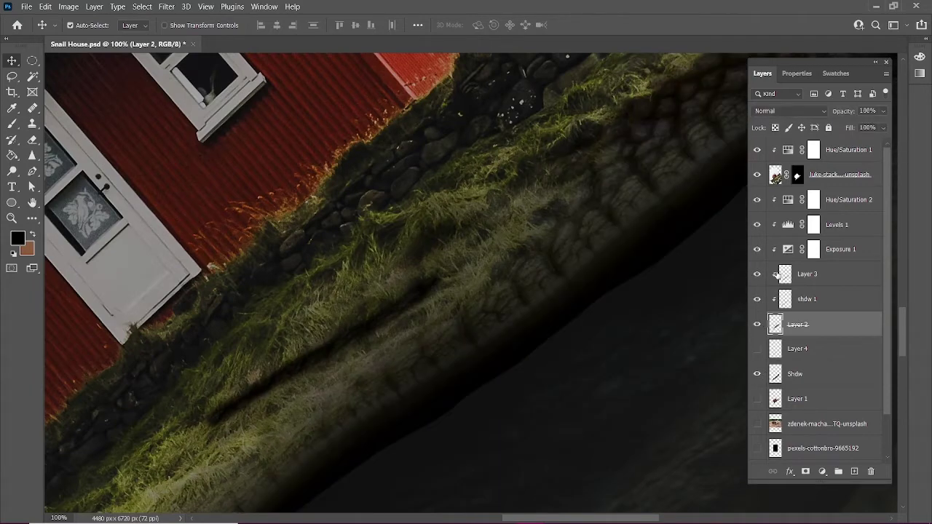
left_click(755, 249)
left_click(755, 249)
double_click(756, 249)
key("ctrl+minus")
key("ctrl+minus")
left_click(756, 248)
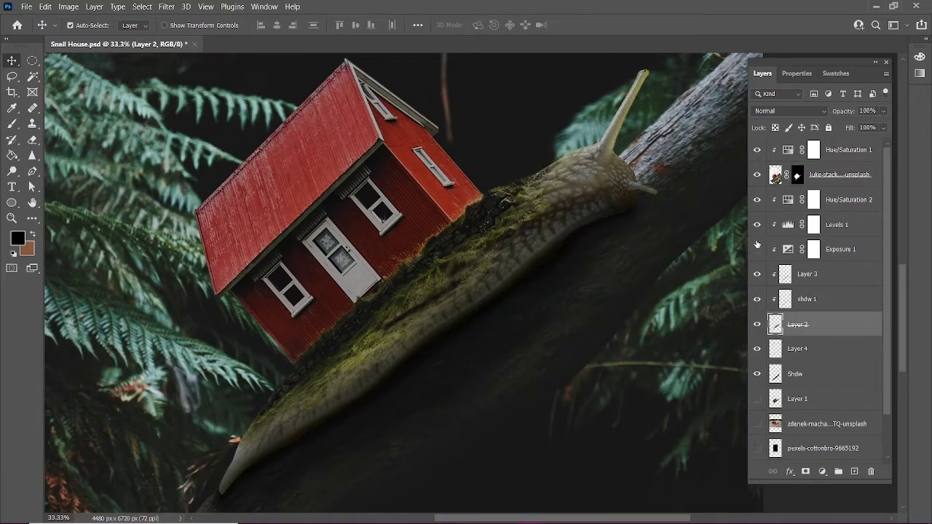
left_click(756, 249)
key("ctrl+plus")
key("ctrl+plus")
Add clipped Layer 5, then lighten the dark crack along the snail's back with a size-70 Dodge brush.
key("m")
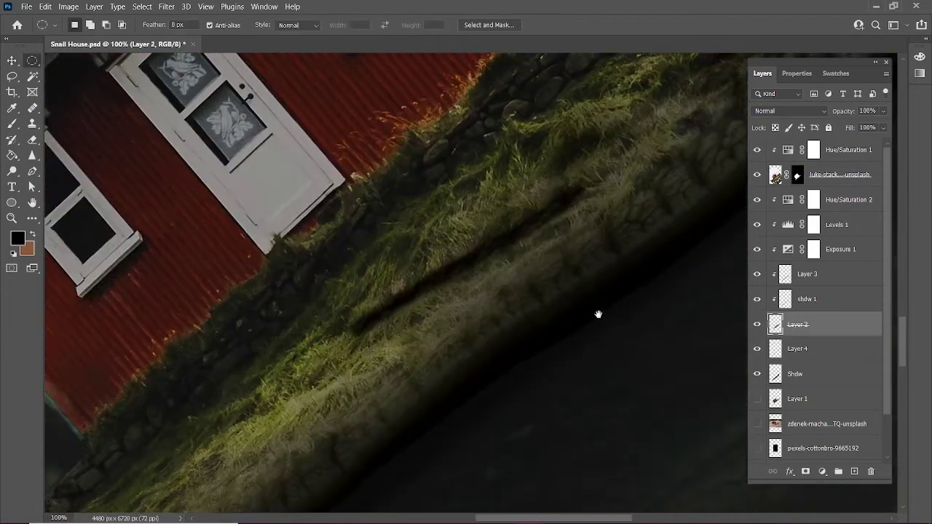
left_click(855, 472)
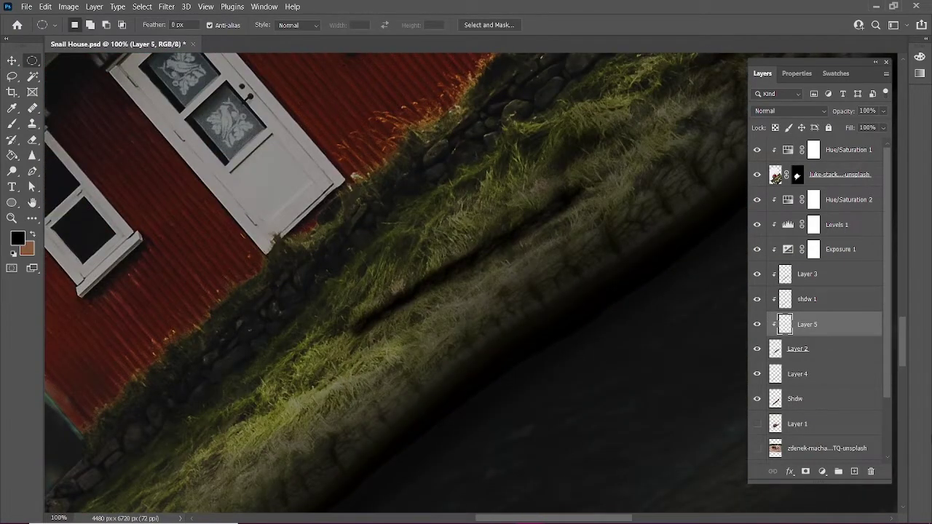
right_click(12, 171)
left_click(80, 164)
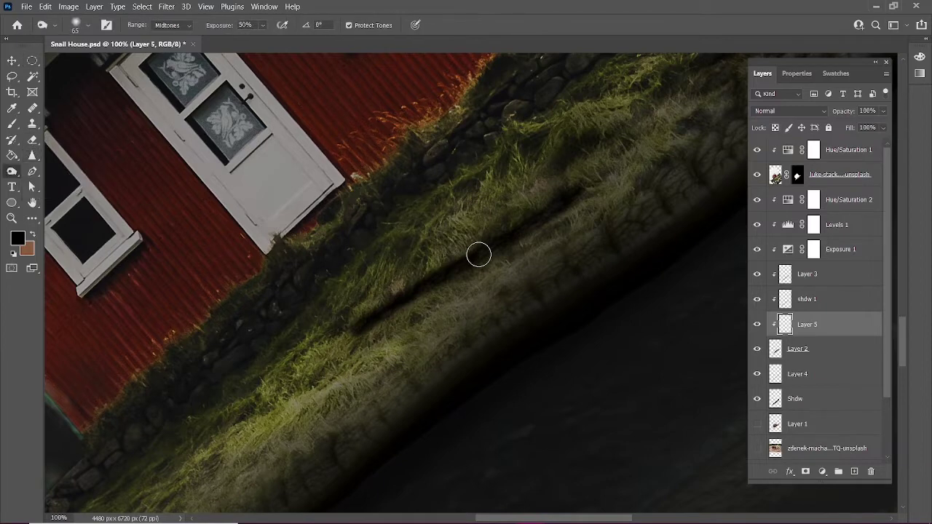
key("alt+bracketleft")
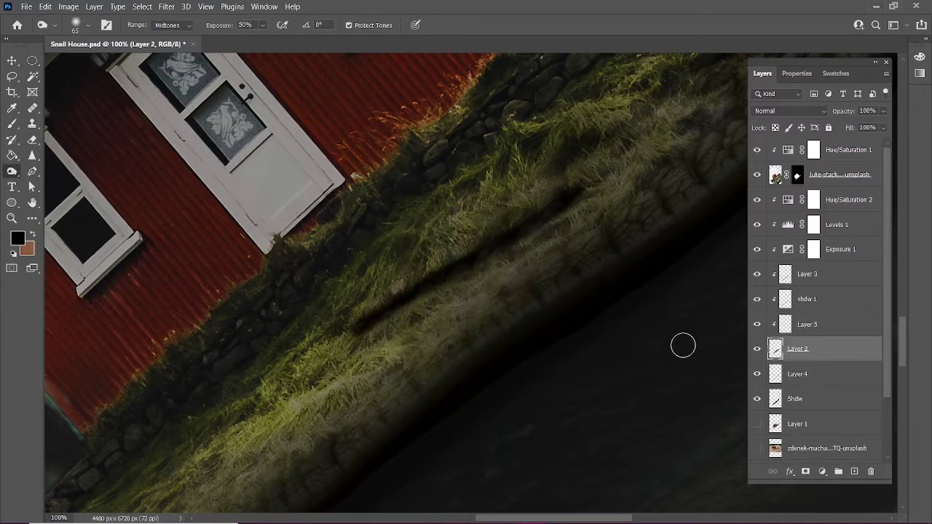
key("shift+o")
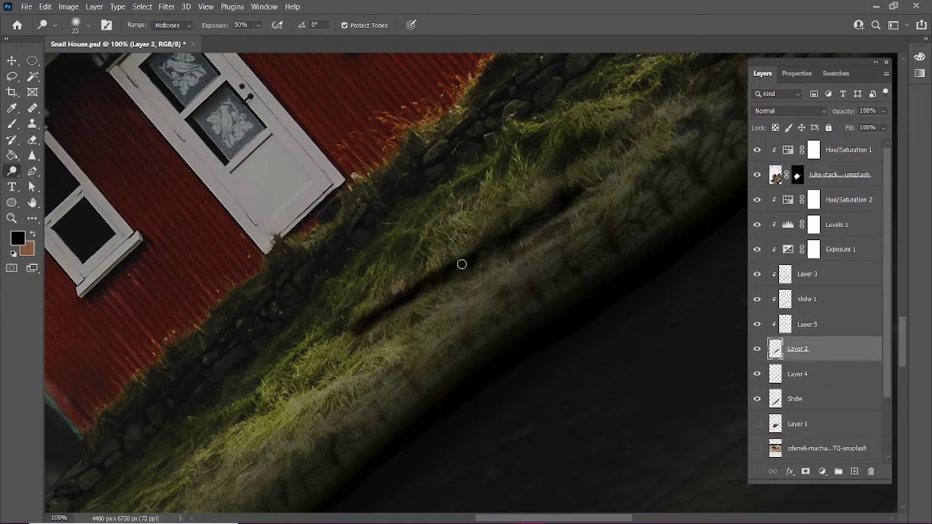
key("bracketright")
key("bracketright")
key("bracketright")
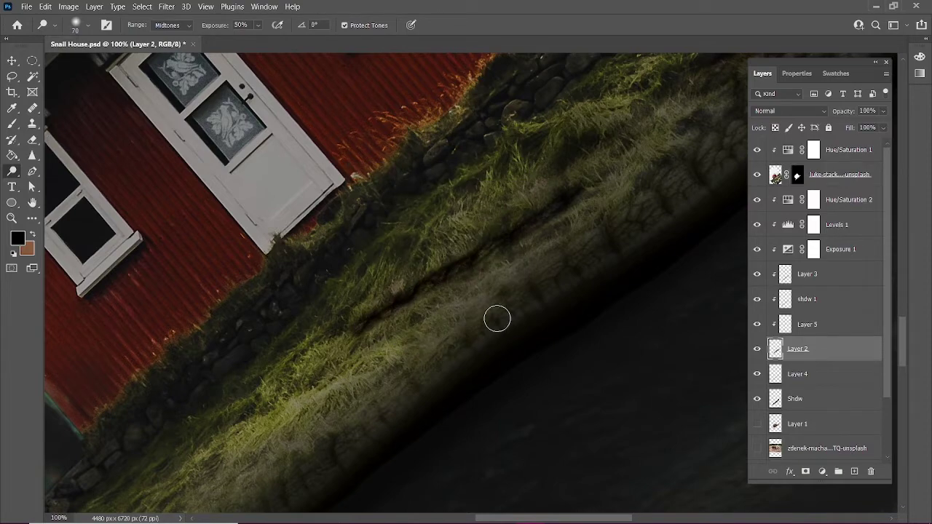
left_click_drag(557, 198, 355, 346)
Zoom to the house's base and toggle the house layer on and off to compare.
key("ctrl+0")
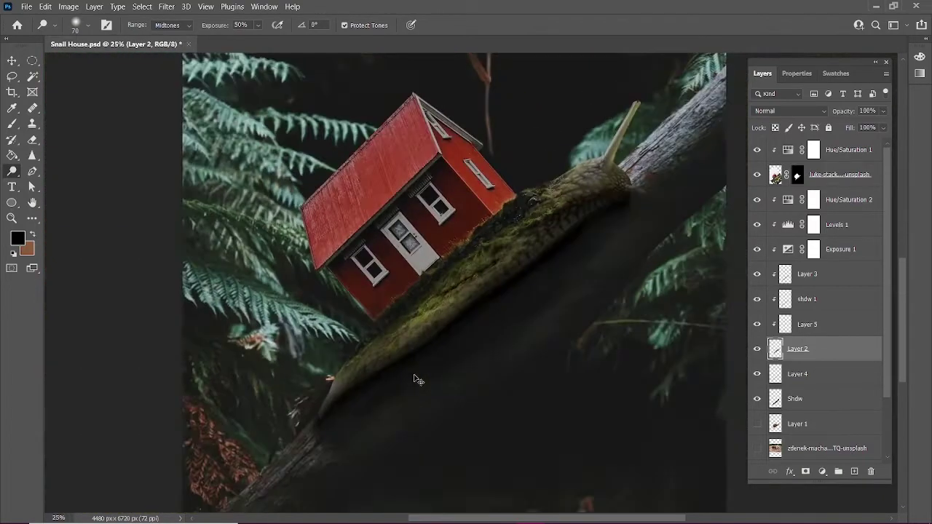
key("ctrl+plus")
left_click(757, 174)
left_click(757, 175)
Reset the colours to black and white, zoom out, and save the document.
left_click(797, 175)
key("b")
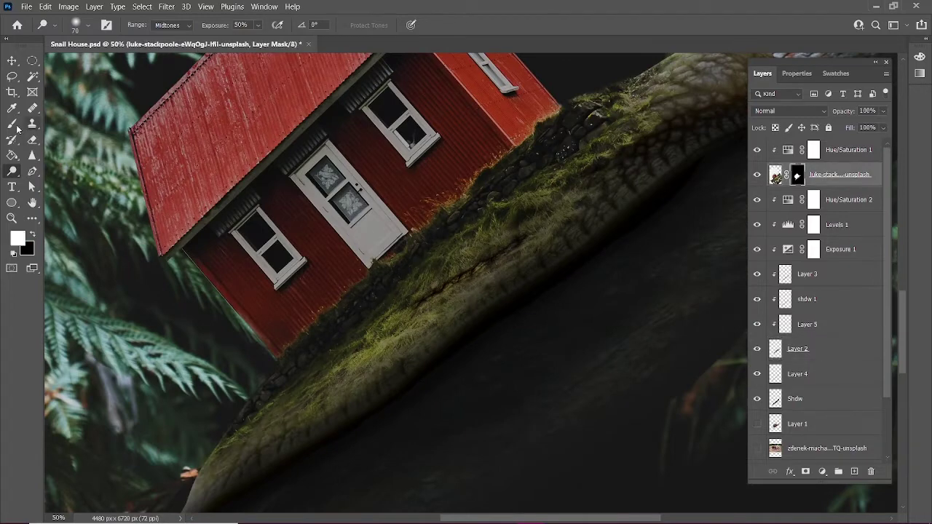
key("x")
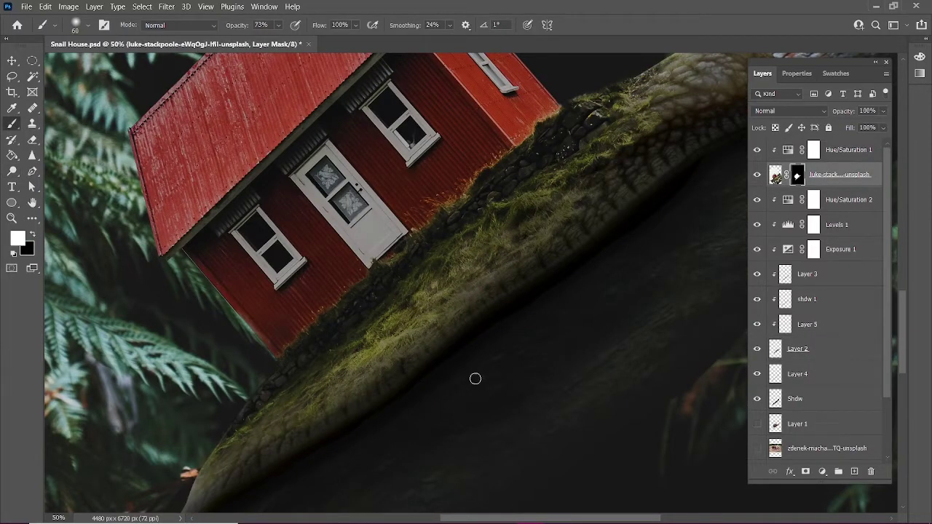
key("ctrl+minus")
key("ctrl+minus")
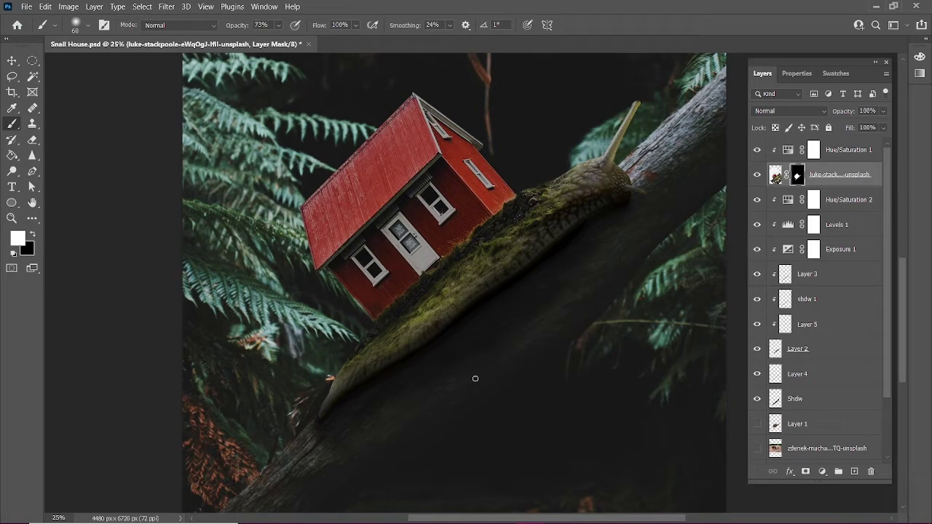
key("ctrl+s")
Paint a soft black shadow on Layer 3 on the bark under the snail's tentacle.
scroll(444, 267, "up", 2)
scroll(441, 374, "up", 4)
left_click(757, 398)
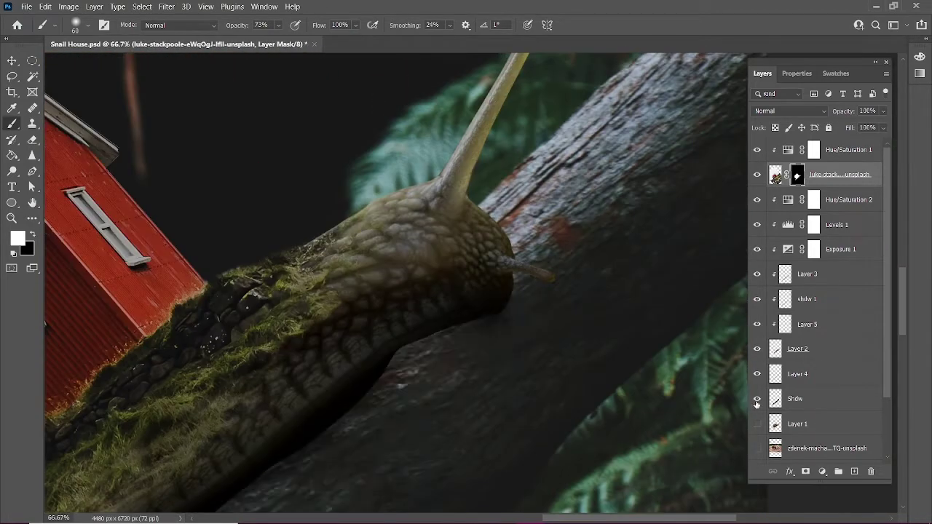
left_click(757, 399)
left_click(804, 324)
left_click(810, 276)
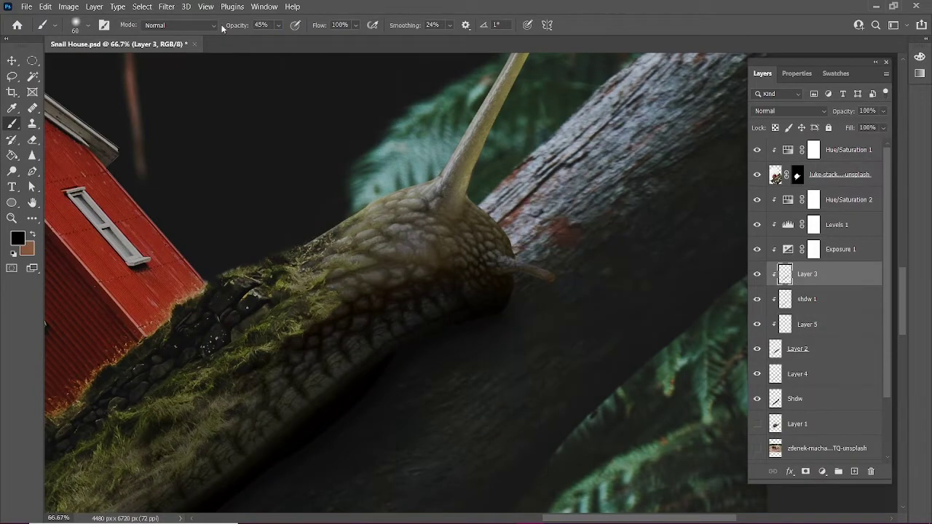
left_click_drag(514, 278, 542, 293)
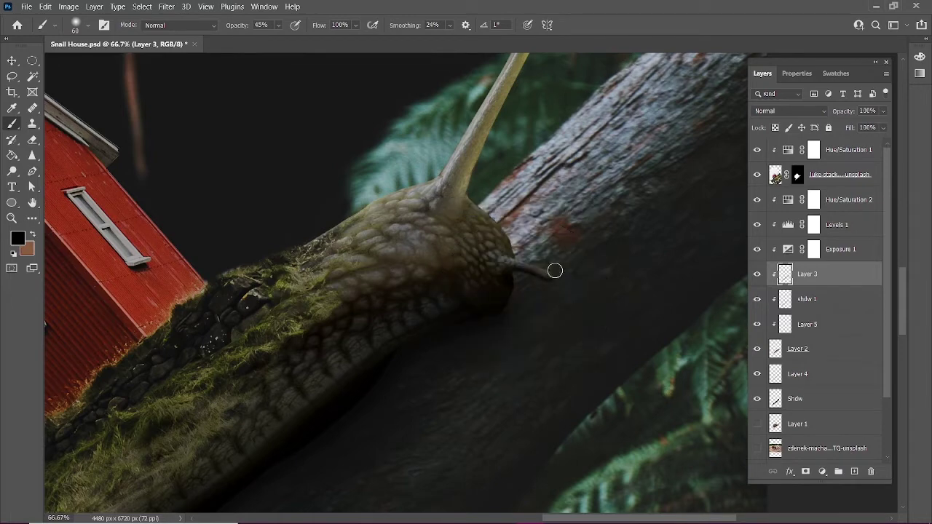
key("e")
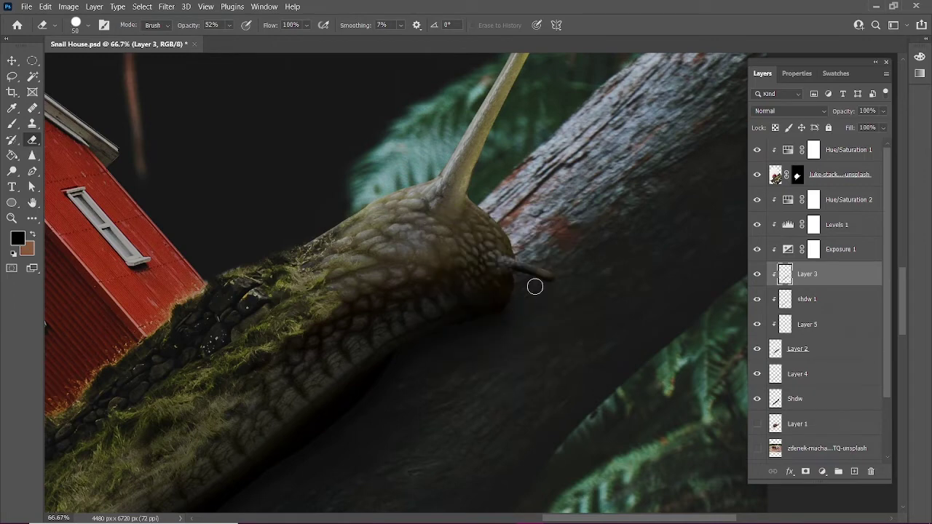
key("b")
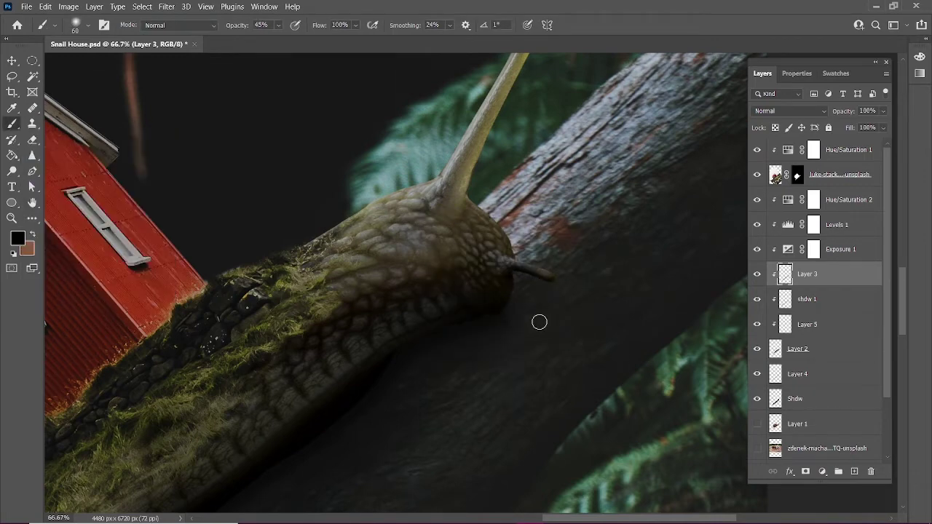
left_click(830, 398)
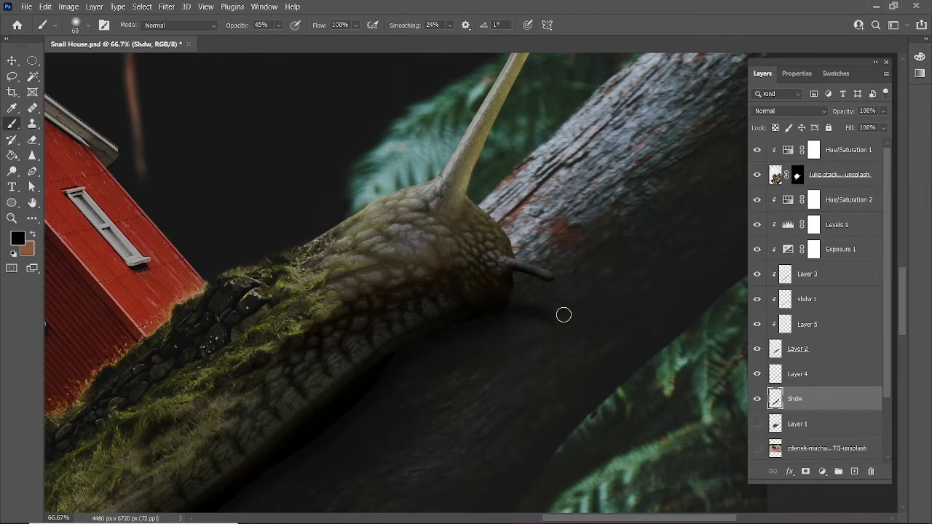
Darken the shadow under the snail's head, then set a larger brush at 39% opacity.
left_click_drag(562, 312, 508, 308)
key("bracketright")
key("bracketright")
key("bracketright")
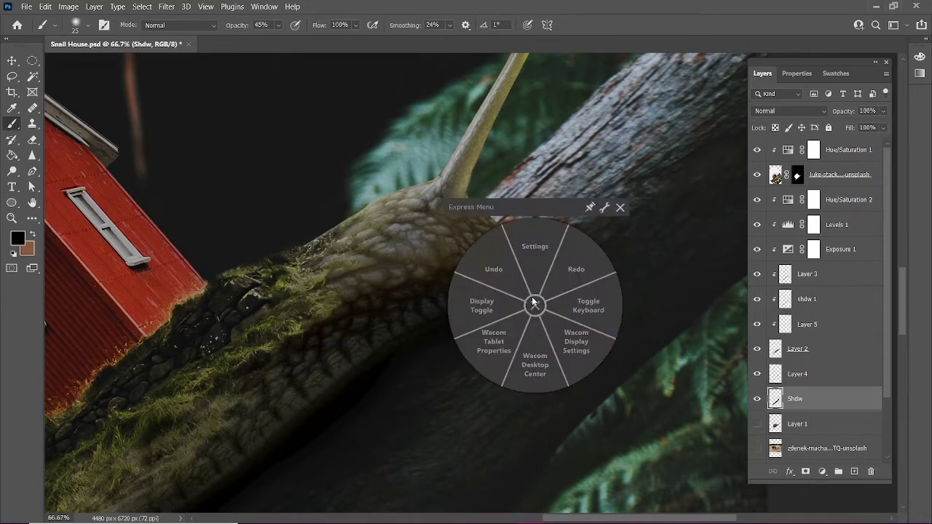
key("2")
key("2")
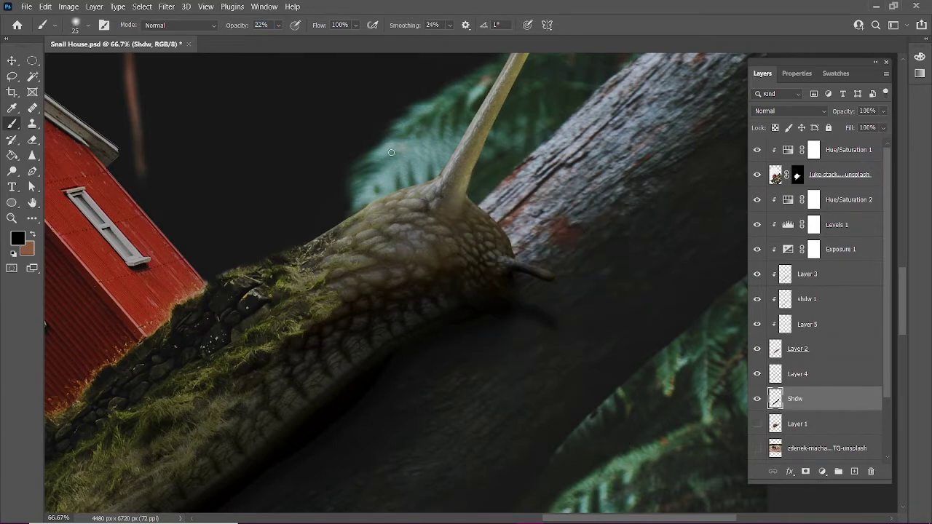
key("1")
key("5")
key("ctrl+minus")
key("ctrl+minus")
key("ctrl+minus")
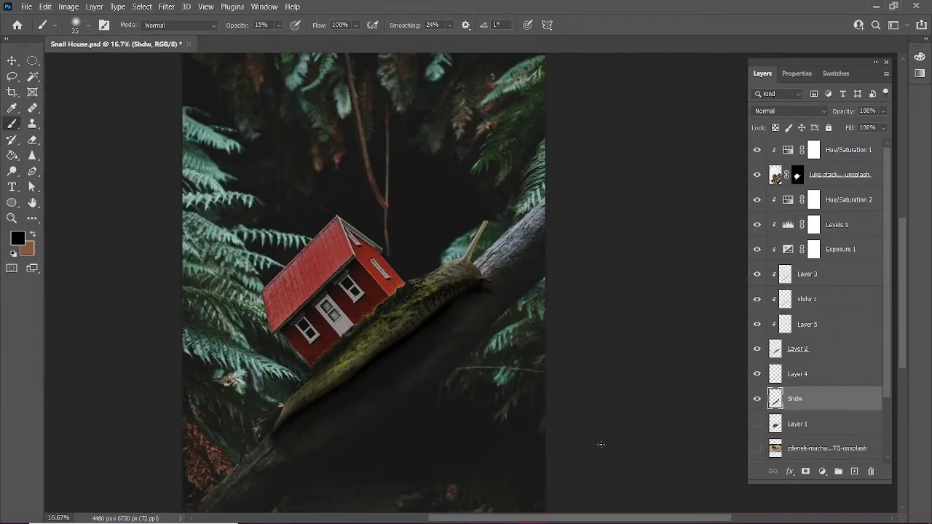
key("ctrl+plus")
key("ctrl+plus")
key("ctrl+plus")
key("ctrl+plus")
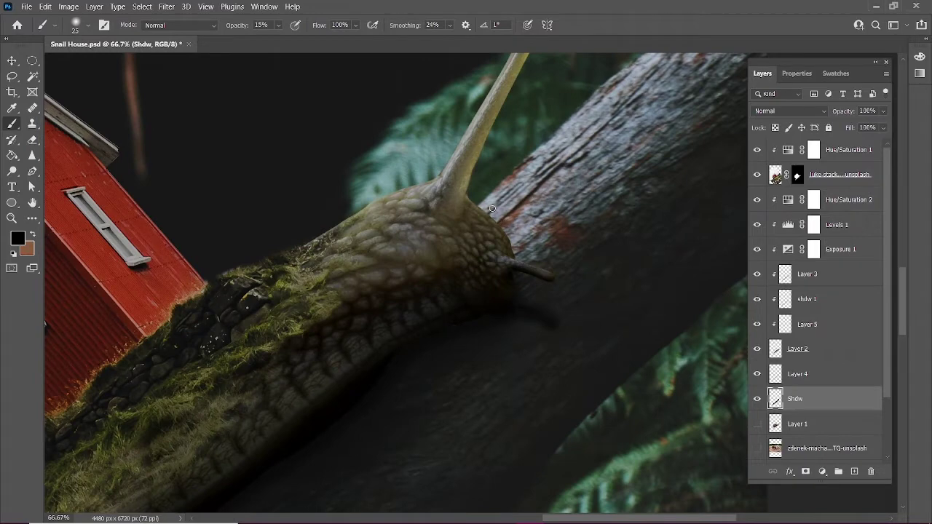
scroll(492, 209, "up", 2)
key("3")
key("9")
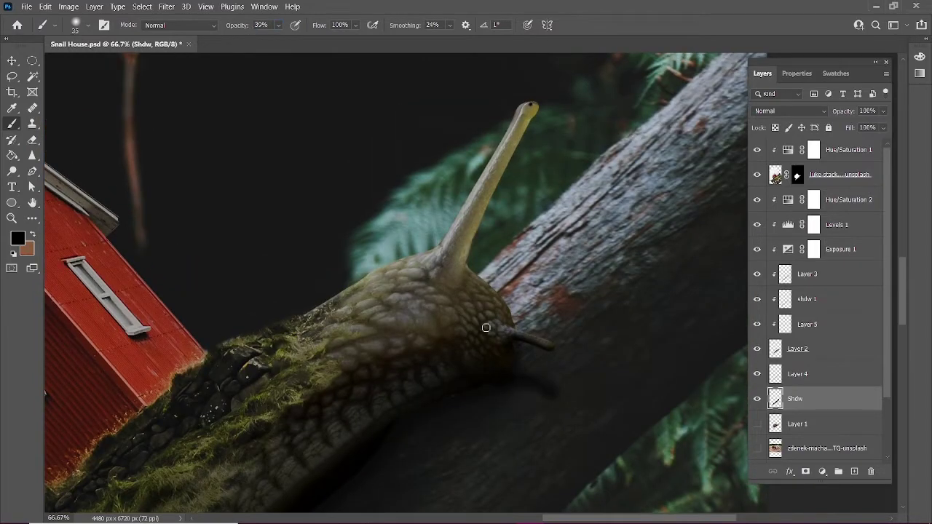
Paint a soft shadow along the branch's upper edge beside the snail's head.
mouse_move(515, 326)
left_mouse_down()
mouse_move(495, 292)
mouse_move(617, 228)
left_mouse_up()
key("ctrl+z")
left_click_drag(480, 280, 619, 229)
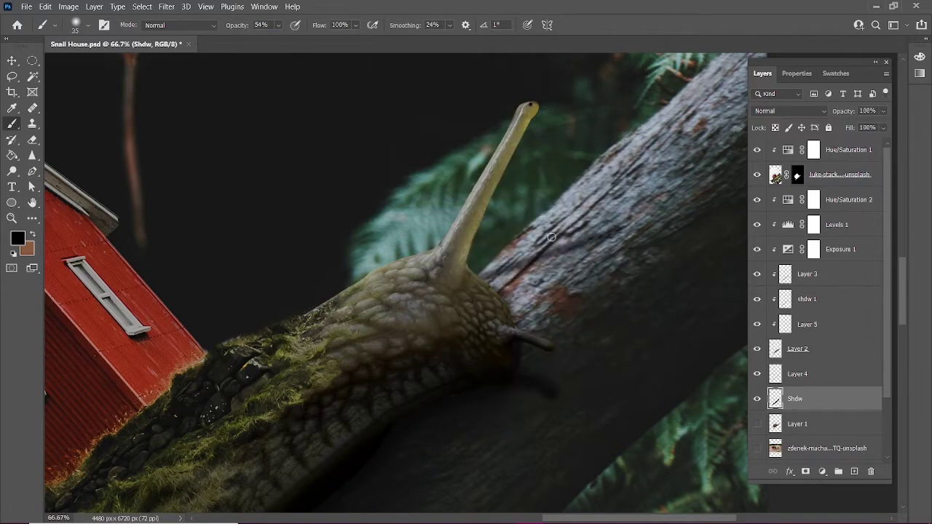
key("ctrl+z")
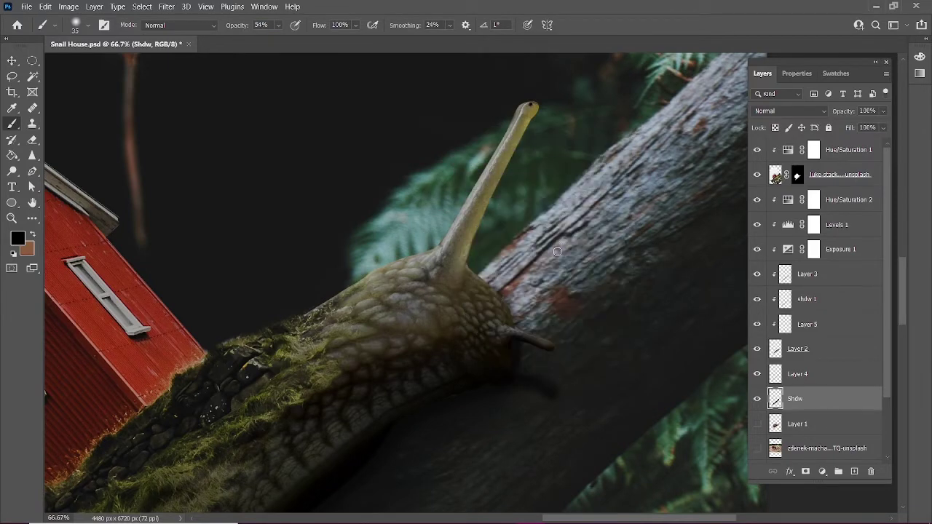
left_click_drag(498, 283, 649, 217)
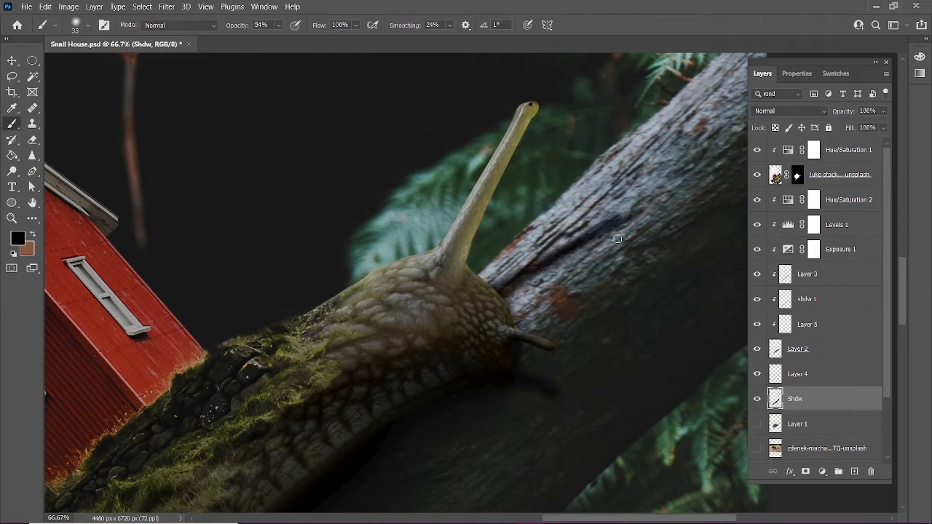
scroll(617, 239, "down", 3)
scroll(617, 241, "down", 1)
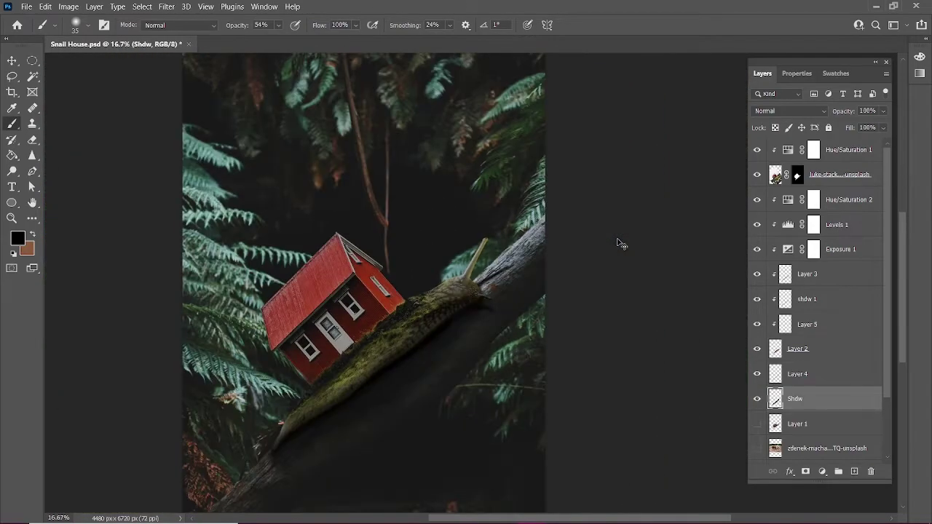
scroll(469, 284, "up", 4)
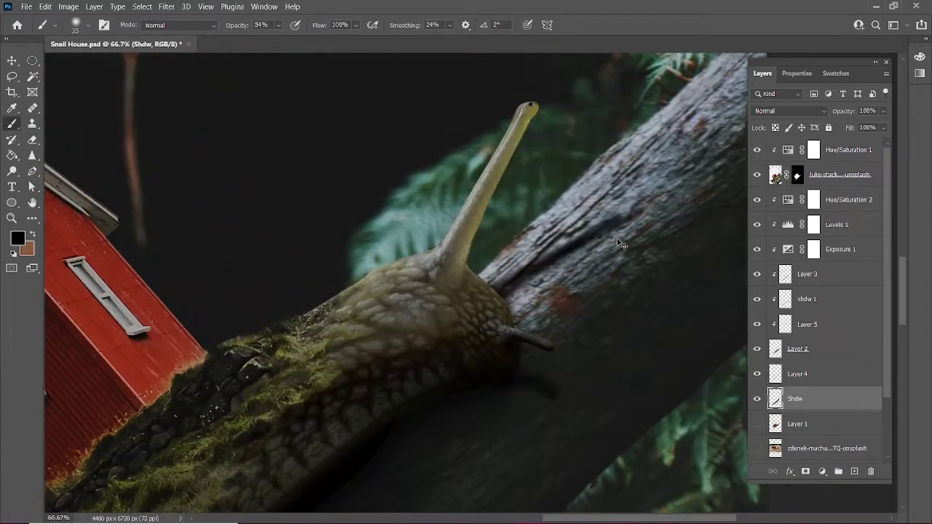
Darken the bark crack beside the snail's head with 21% opacity strokes, refining with the eraser.
left_click_drag(538, 260, 604, 203)
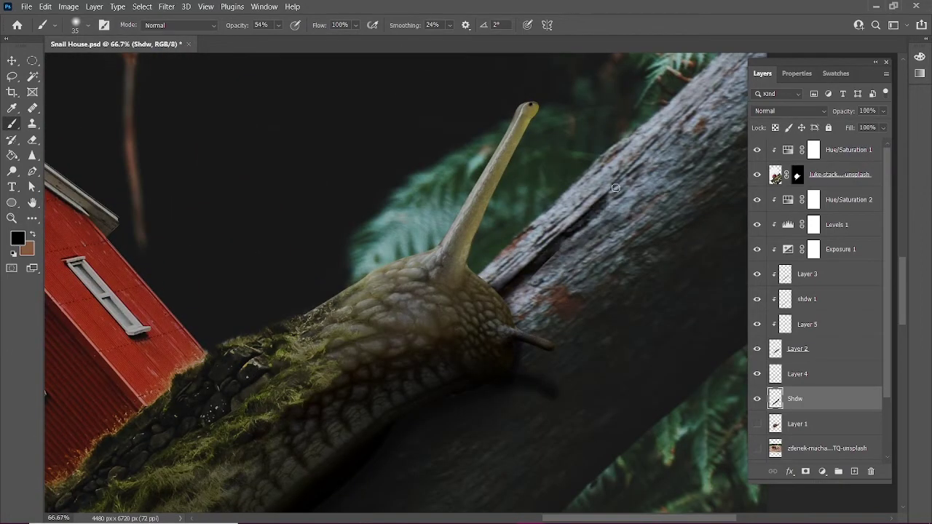
key("2")
key("1")
mouse_move(526, 273)
left_mouse_down()
mouse_move(488, 277)
mouse_move(513, 301)
left_mouse_up()
key("e")
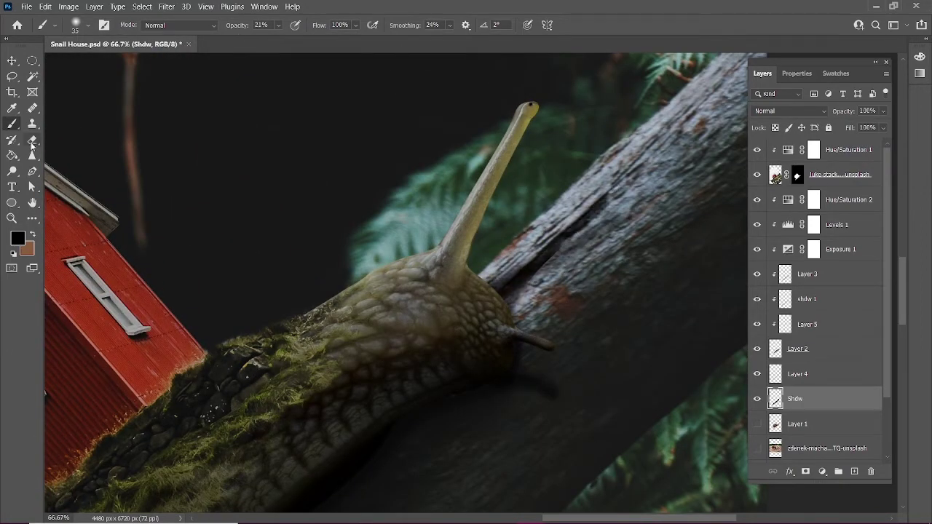
mouse_move(597, 207)
left_mouse_down()
mouse_move(510, 295)
mouse_move(538, 259)
left_mouse_up()
key("b")
mouse_move(521, 299)
left_mouse_down()
mouse_move(604, 211)
mouse_move(486, 291)
mouse_move(601, 208)
left_mouse_up()
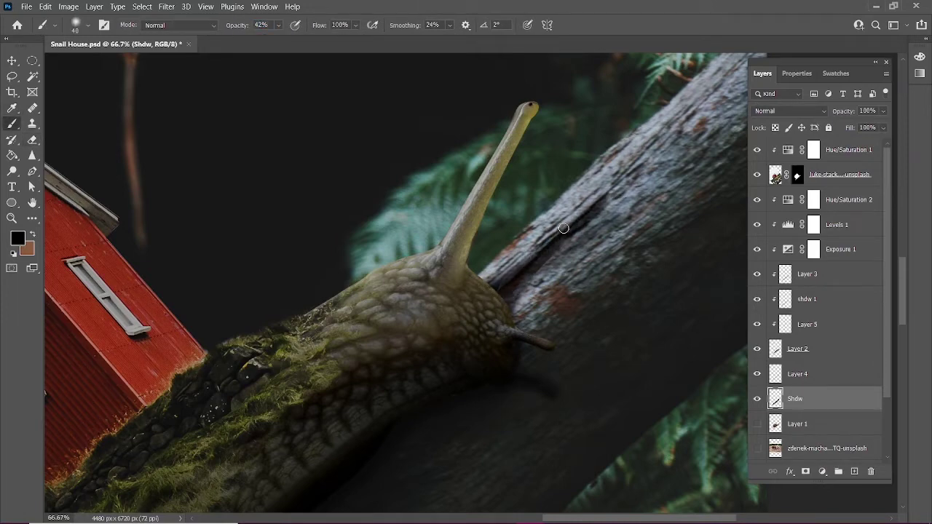
scroll(575, 475, "down", 3)
scroll(575, 475, "down", 2)
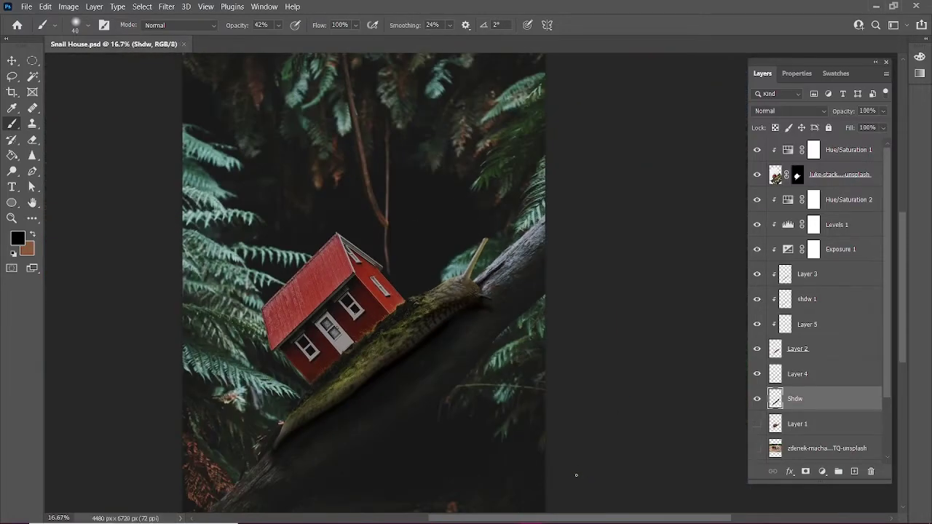
scroll(576, 475, "up", 3)
mouse_move(568, 327)
left_mouse_down()
mouse_move(498, 356)
mouse_move(474, 390)
left_mouse_up()
Try shading the snail's eyestalk on the shdw 1 layer, then undo it.
left_click(794, 299)
left_click_drag(565, 212, 534, 303)
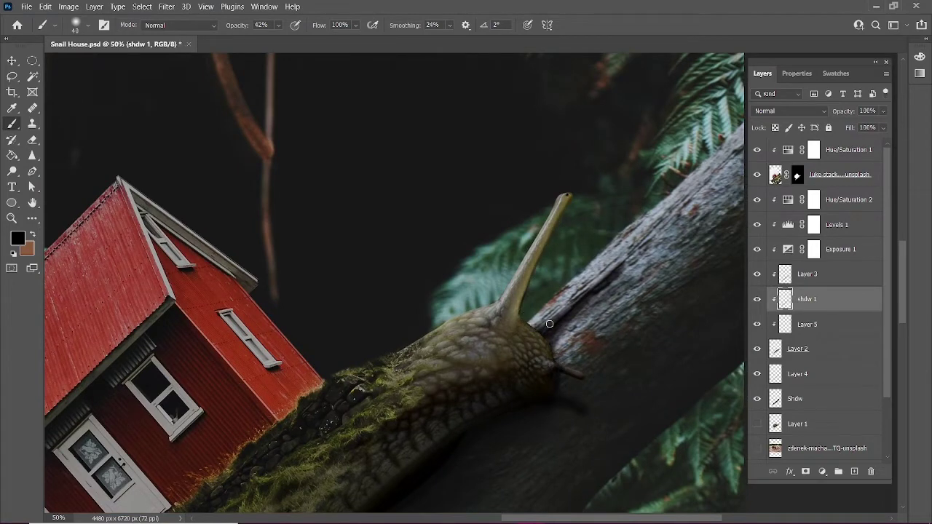
key("ctrl+z")
left_click_drag(563, 208, 555, 347)
left_click_drag(566, 197, 523, 319)
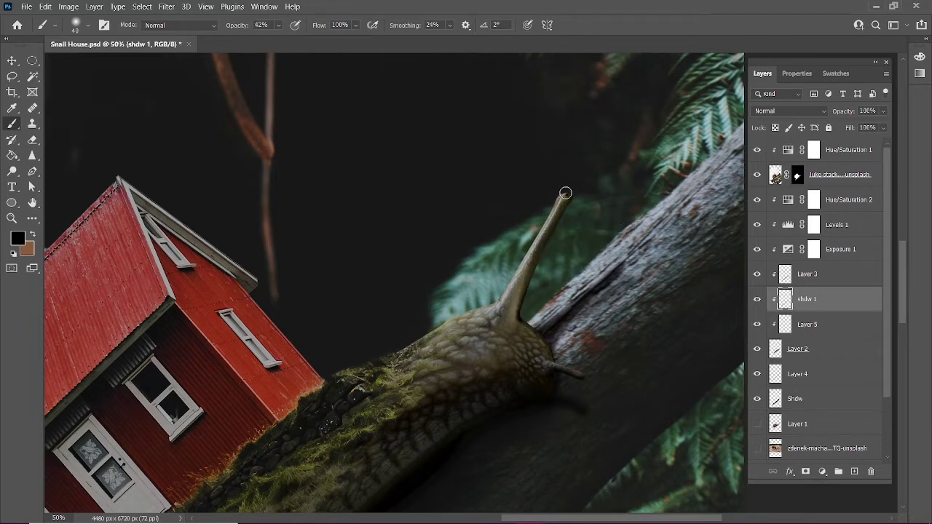
key("ctrl+z")
key("ctrl+0")
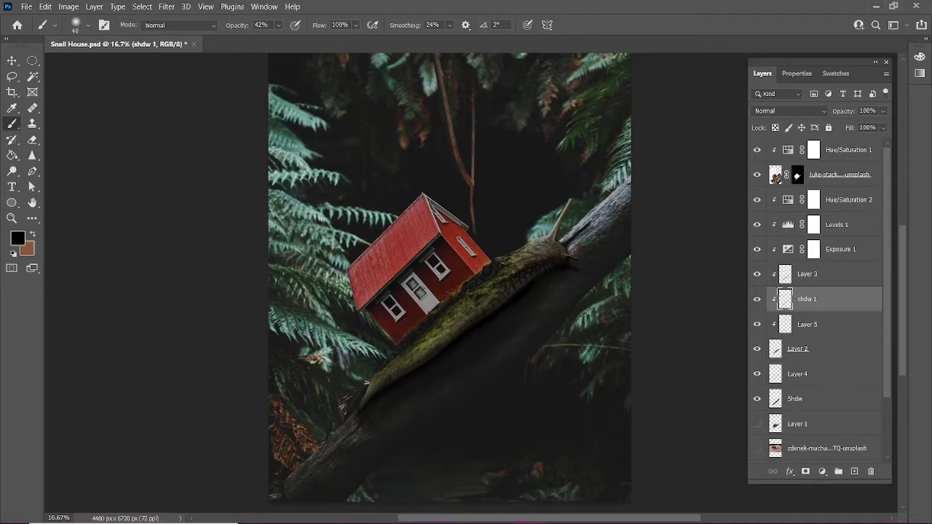
left_click_drag(586, 313, 578, 371)
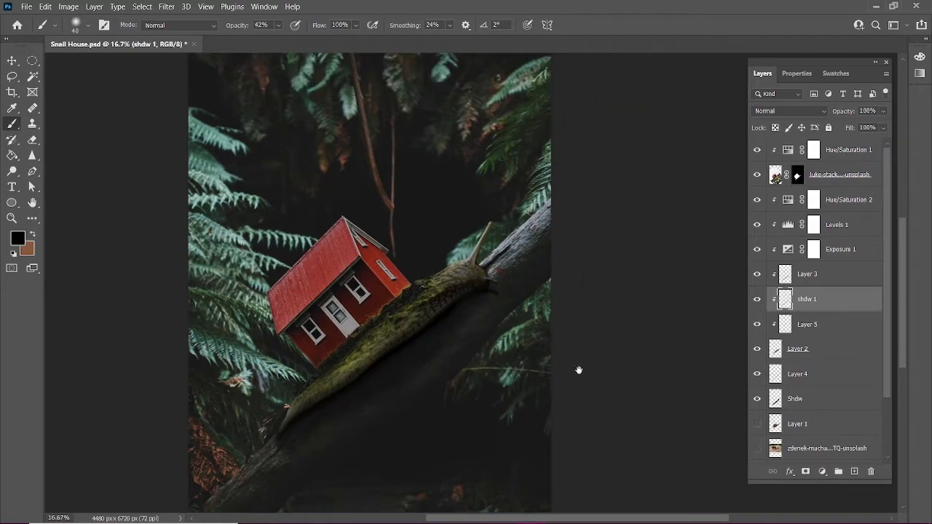
key("ctrl+plus")
key("ctrl+plus")
key("ctrl+plus")
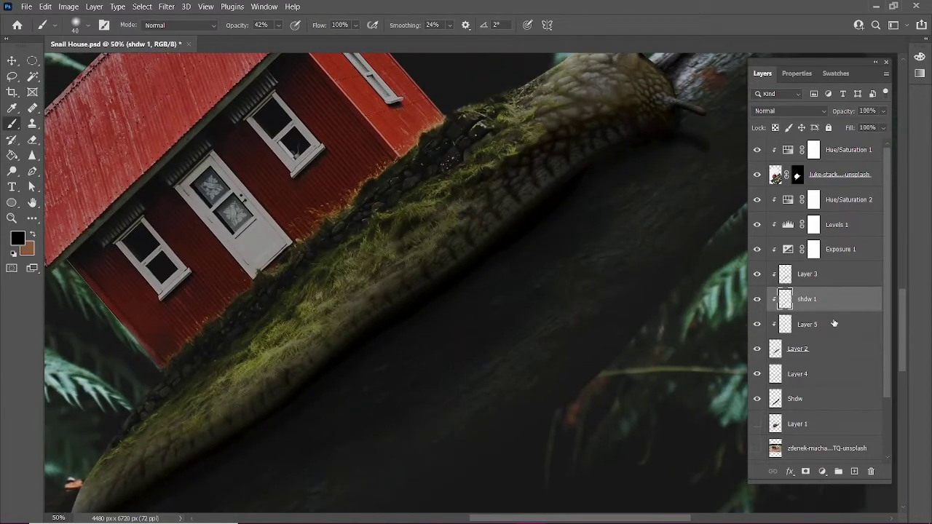
Add Layer 6 above Layer 5, set it to 48% opacity, and save.
left_click(834, 323)
key("bracketright")
key("bracketright")
key("bracketright")
key("ctrl+minus")
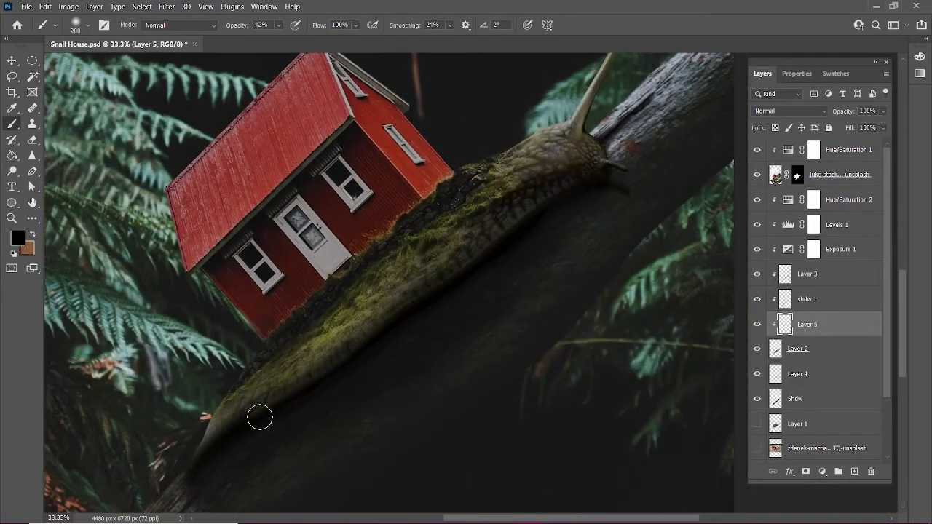
left_click(854, 471)
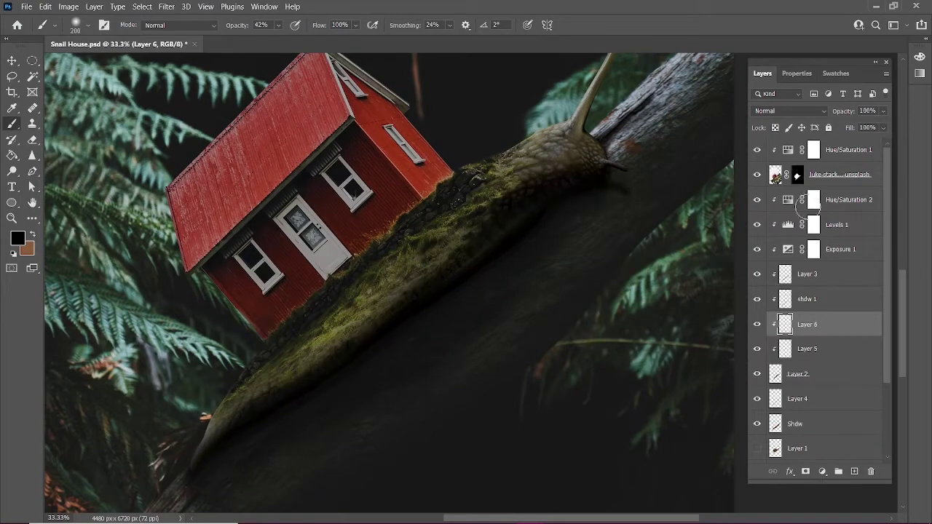
left_click_drag(844, 110, 852, 115)
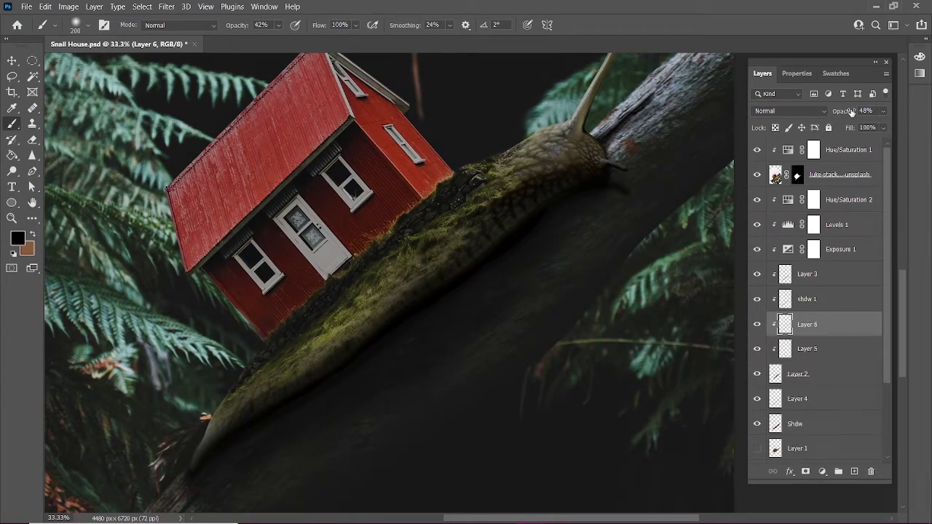
key("ctrl+s")
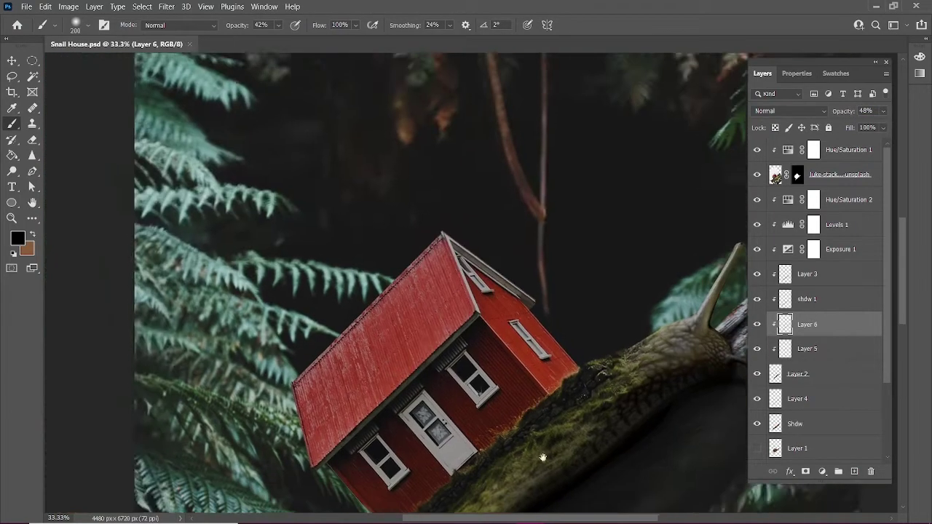
Pan to the house and add a new clipped Layer 7 for shading.
left_click_drag(410, 55, 450, 127)
left_click_drag(349, 400, 524, 218)
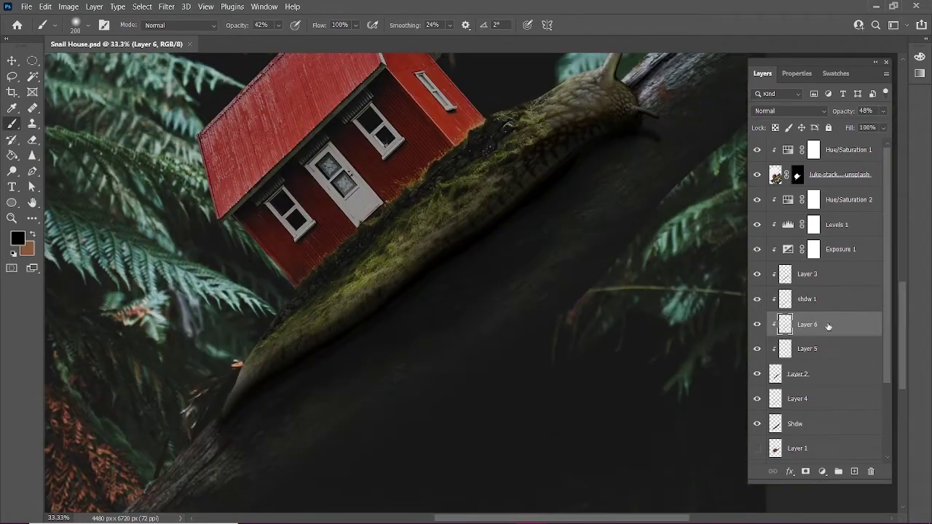
scroll(828, 326, "down", 3)
mouse_move(556, 368)
left_mouse_down()
mouse_move(543, 339)
mouse_move(558, 284)
left_mouse_up()
scroll(828, 291, "up", 4)
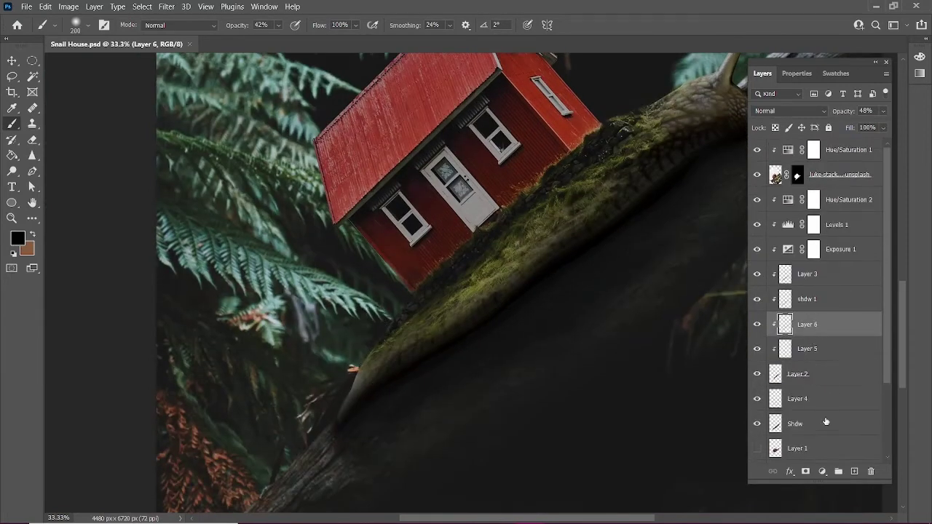
key("ctrl+shift+alt+n")
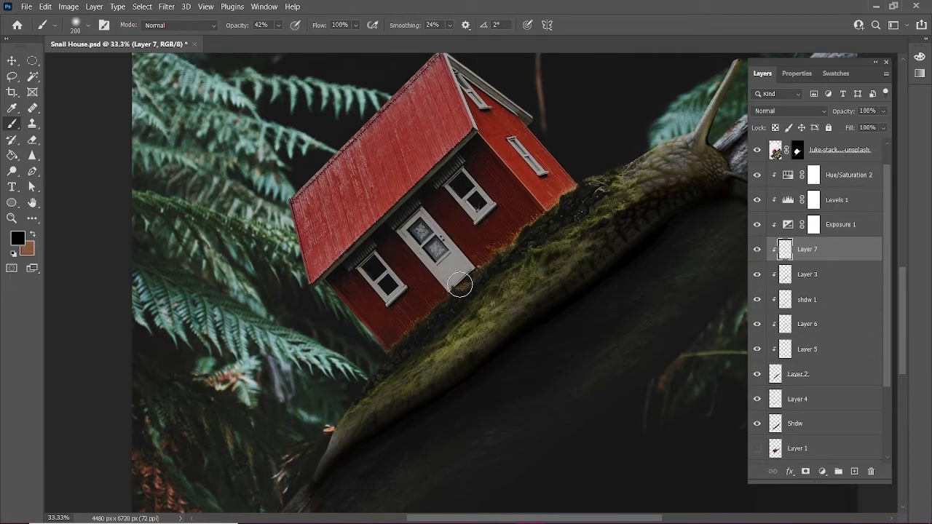
Shade the moss below the house on Layer 7, then add clipped Layer 8 with 20% brush opacity.
left_click_drag(319, 436, 392, 397)
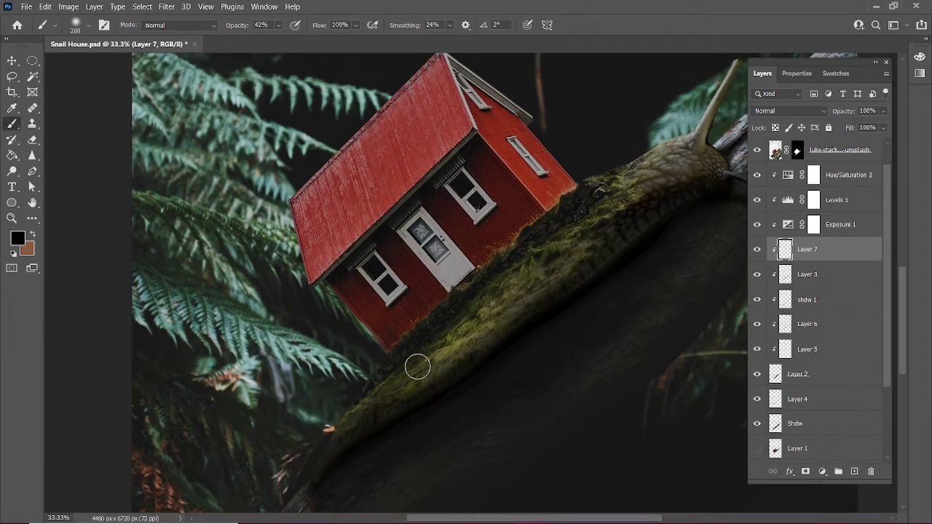
left_click_drag(242, 27, 223, 29)
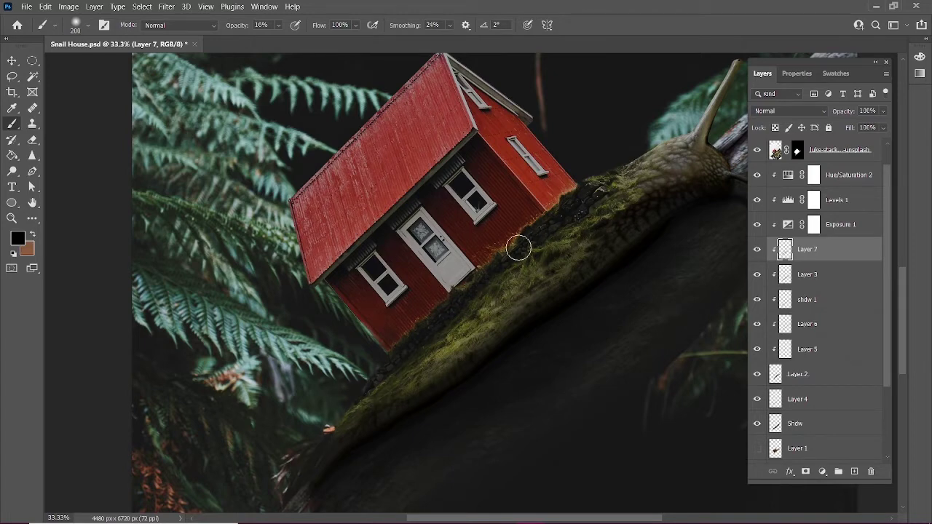
key("ctrl+shift+alt+n")
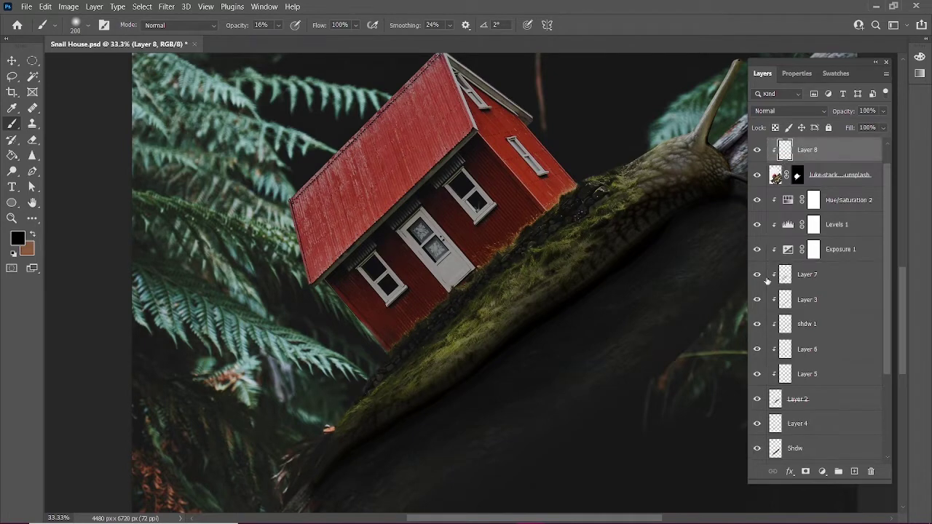
key("2")
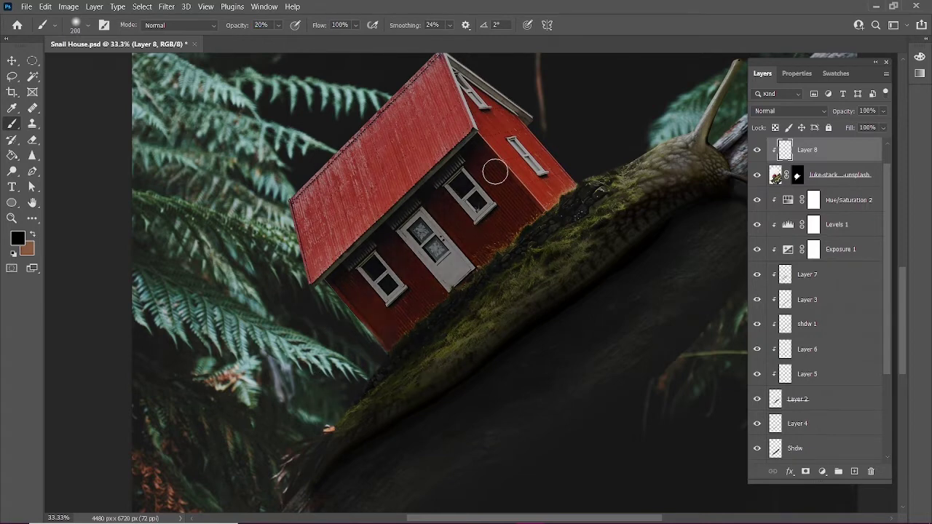
Brush darkness over the house roof and right wall on Layer 8.
scroll(905, 277, "up", 3)
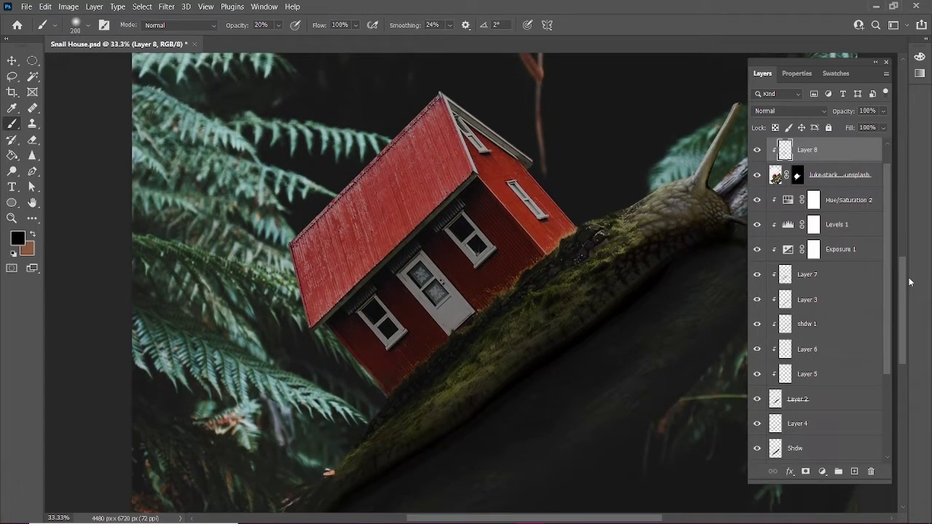
scroll(909, 283, "up", 3)
mouse_move(342, 319)
left_mouse_down()
mouse_move(493, 245)
mouse_move(629, 119)
left_mouse_up()
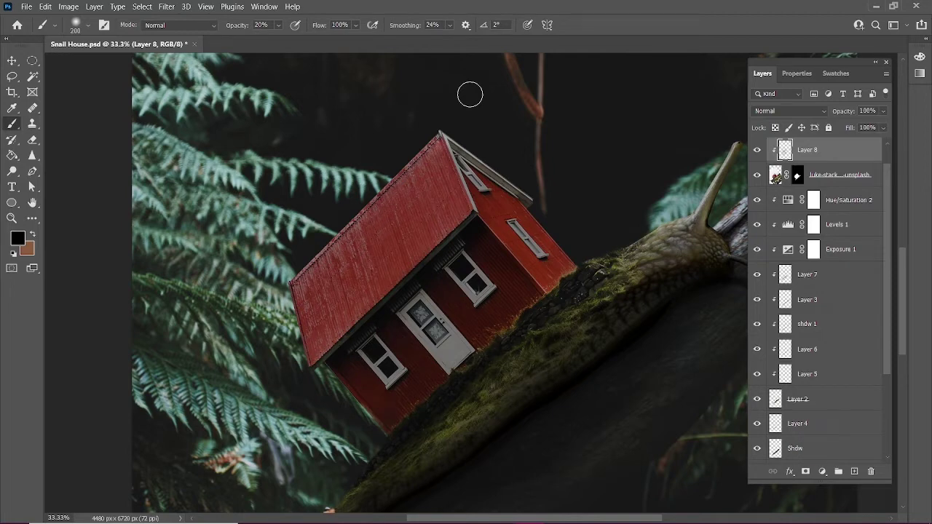
left_click_drag(485, 519, 495, 518)
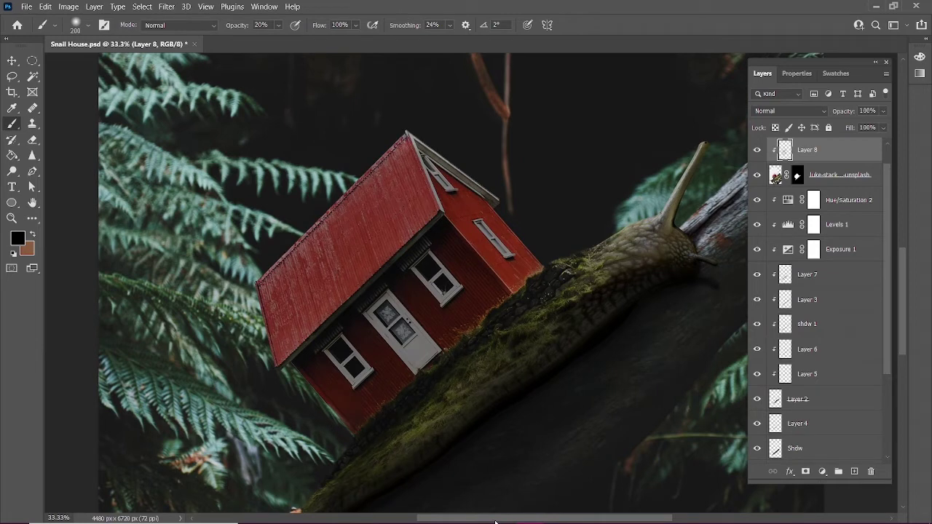
left_click_drag(495, 522, 518, 511)
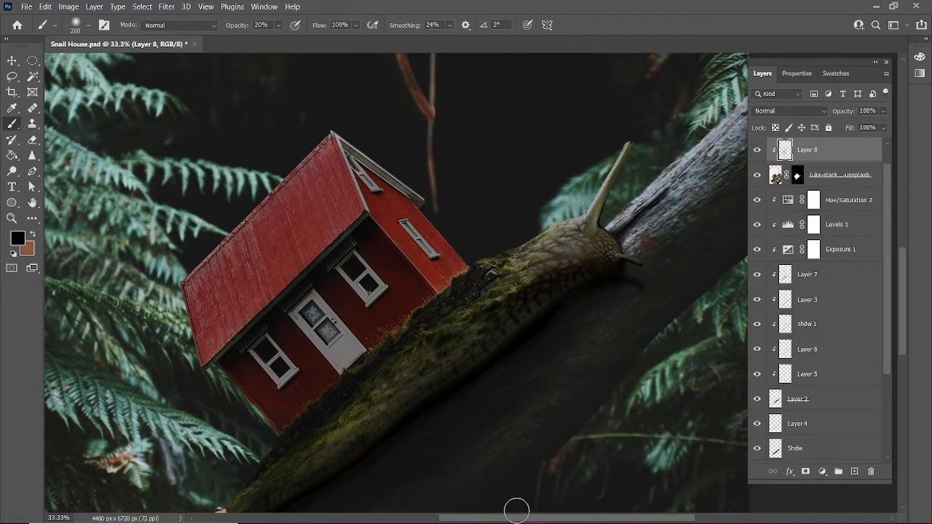
Set up a soft General Brushes eraser at 400 px and 63% opacity, viewing at 25%.
left_click(11, 171)
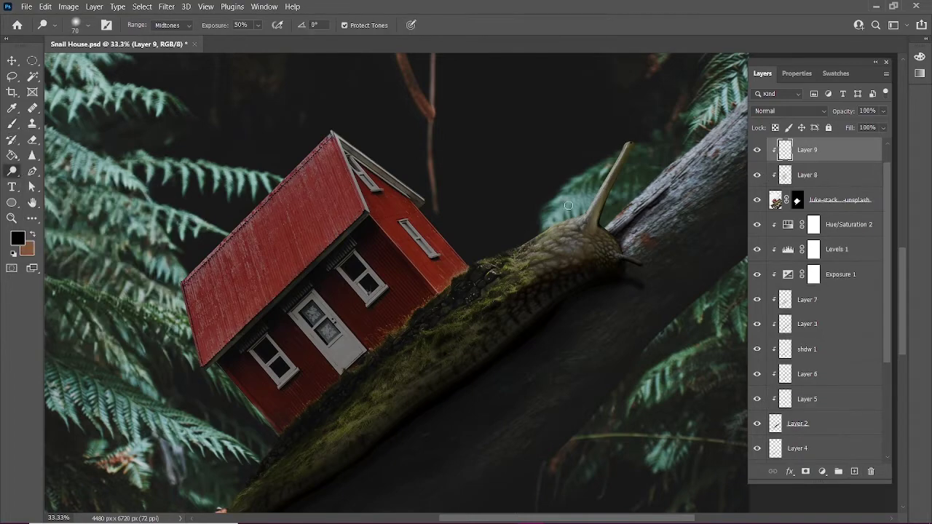
key("ctrl+minus")
key("ctrl+minus")
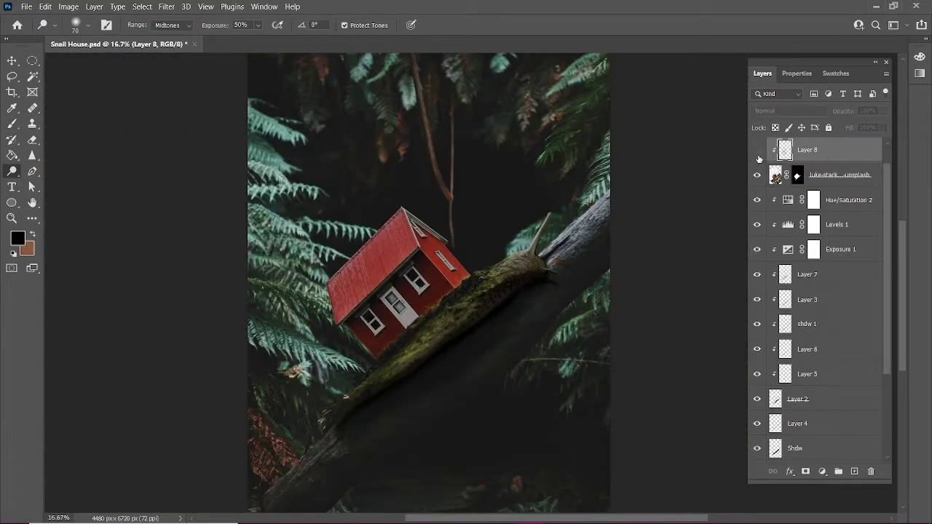
key("ctrl+plus")
key("ctrl+plus")
key("ctrl+plus")
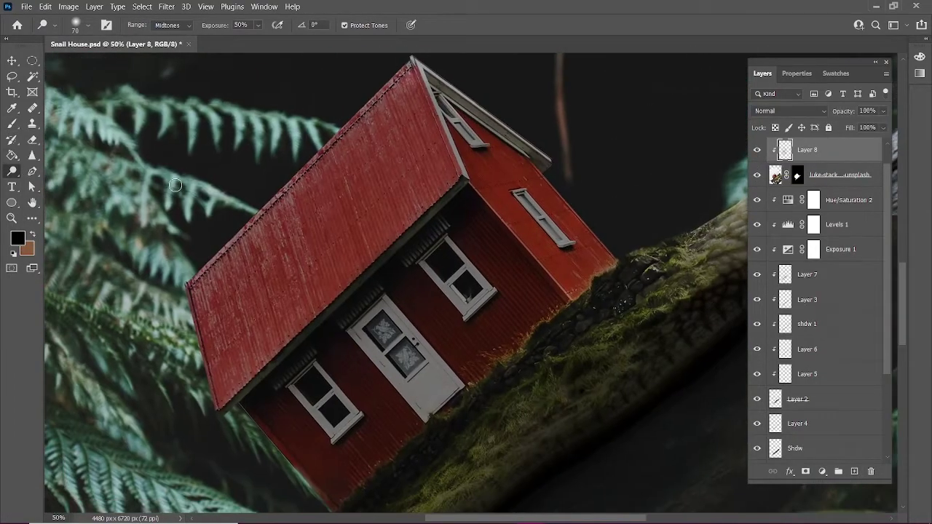
type("e532")
key("Return")
key("bracketright")
key("bracketright")
key("bracketright")
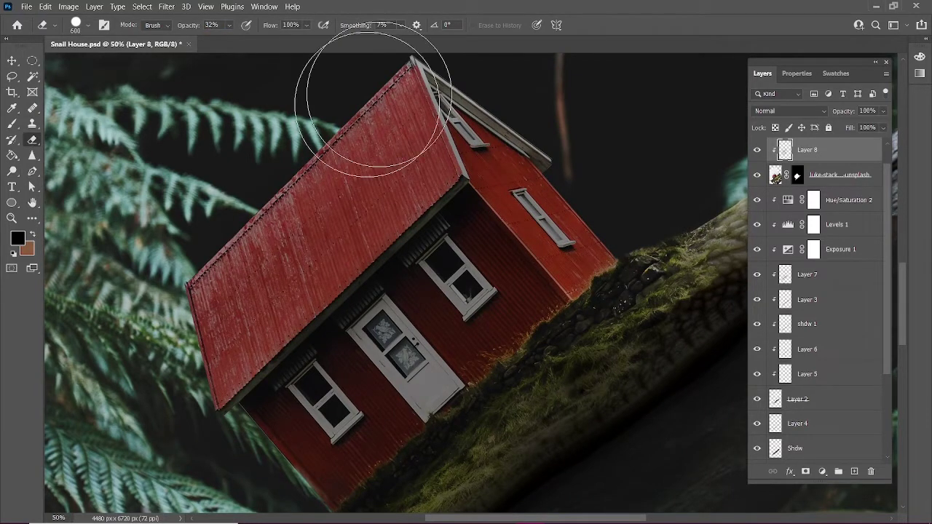
left_click(82, 25)
left_click(31, 142)
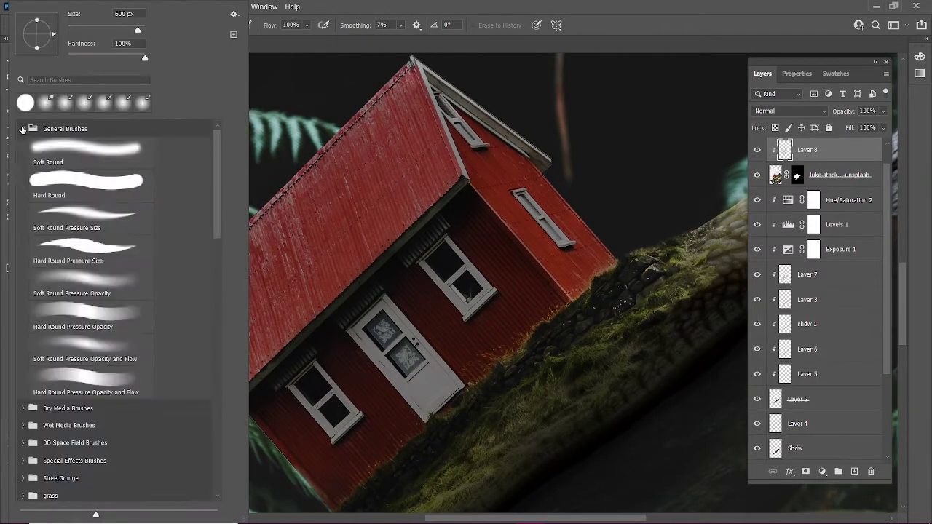
double_click(88, 157)
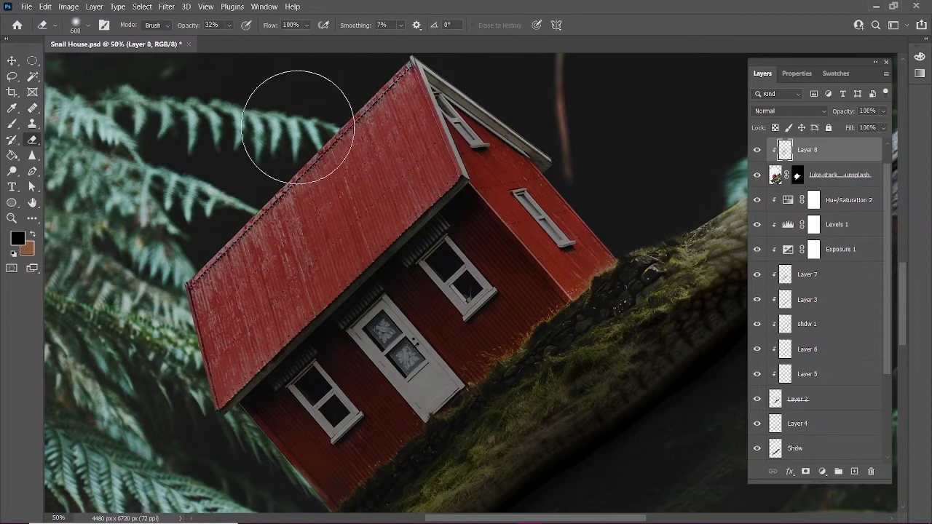
key("bracketleft")
key("bracketleft")
key("6")
key("3")
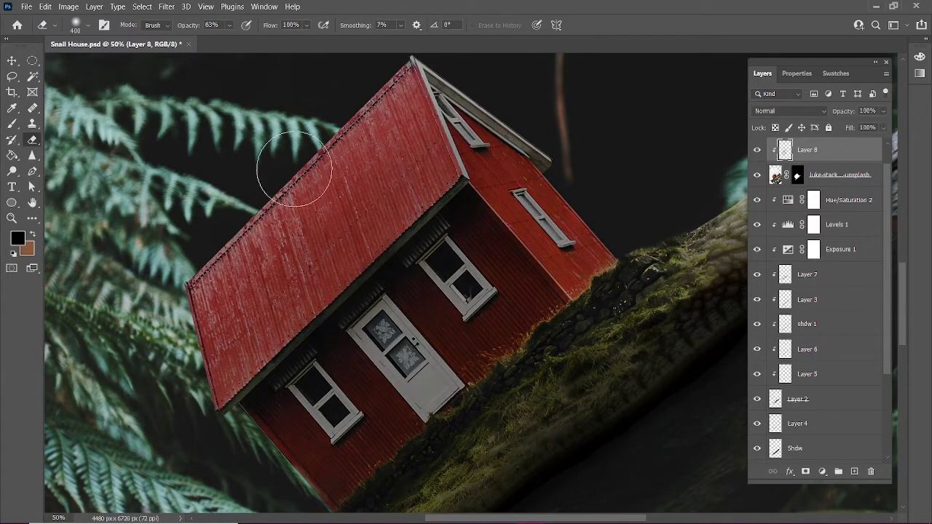
left_click_drag(291, 177, 225, 254)
key("ctrl+minus")
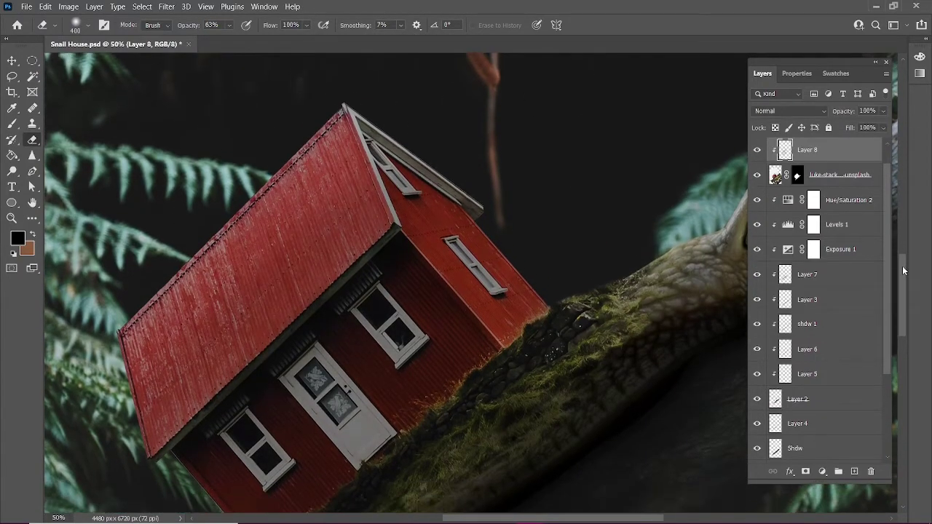
key("ctrl+minus")
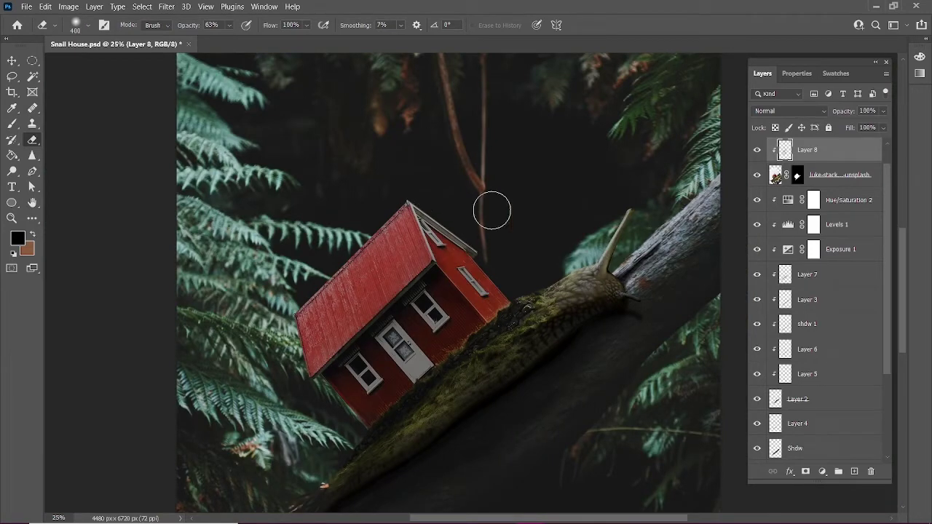
Lightly darken the lower house wall and lower the brush opacity to 6%.
key("b")
left_click_drag(422, 357, 306, 301)
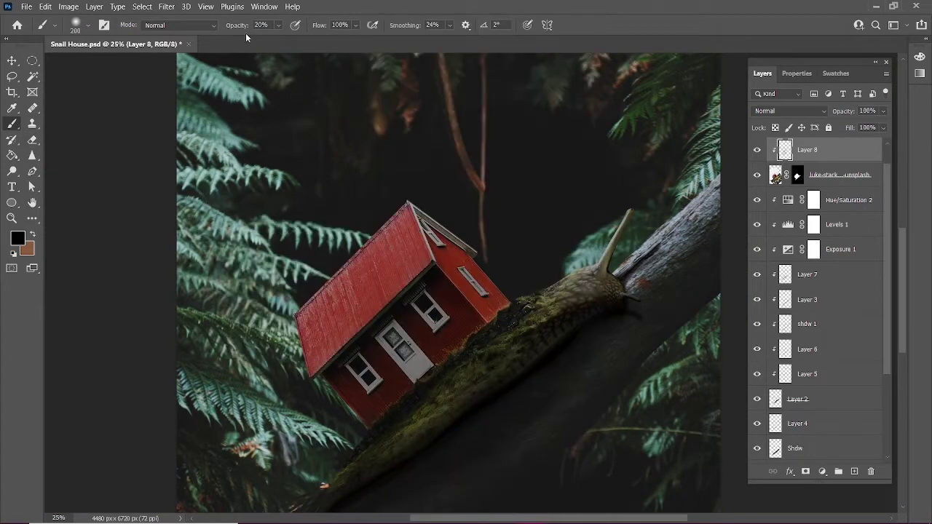
left_click_drag(246, 24, 232, 26)
Add a Hue/Saturation 3 adjustment above the background with Lightness -26.
scroll(528, 327, "down", 3)
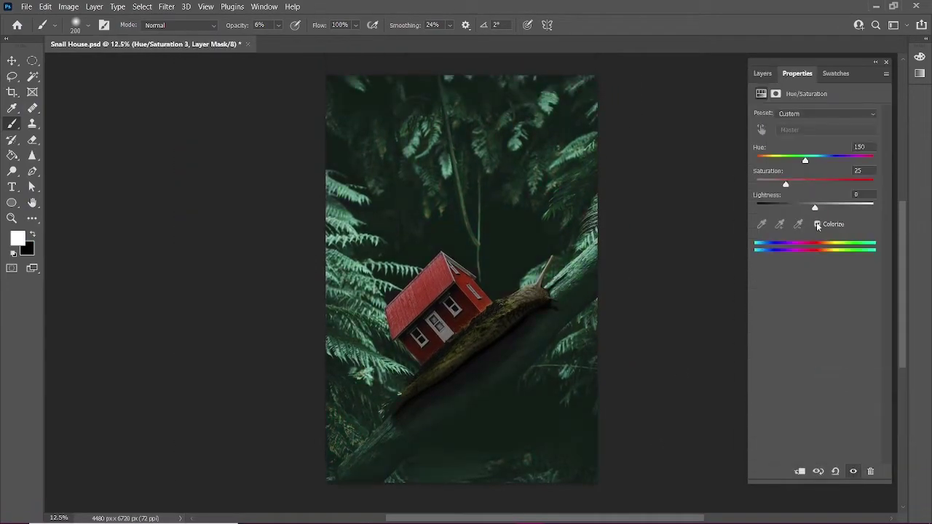
left_click(816, 224)
mouse_move(814, 207)
left_mouse_down()
mouse_move(795, 209)
mouse_move(832, 160)
mouse_move(878, 202)
mouse_move(818, 185)
mouse_move(800, 209)
left_mouse_up()
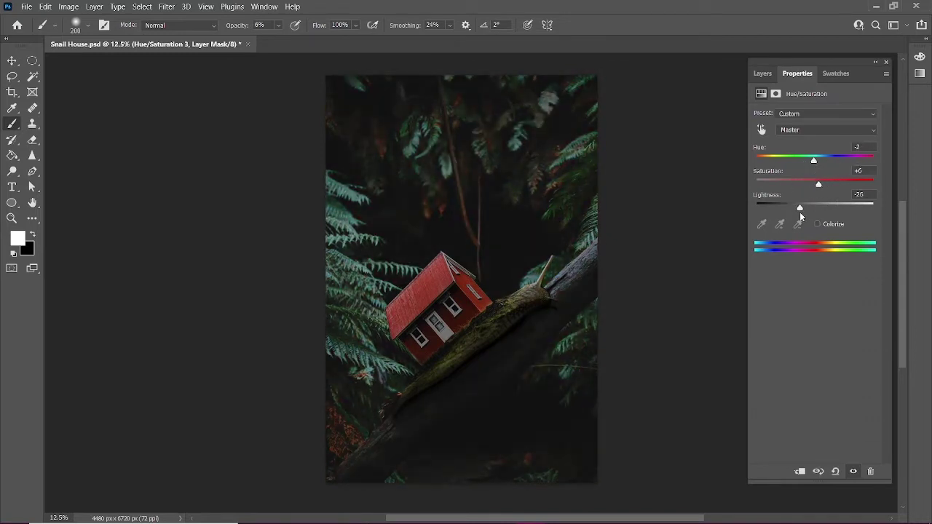
left_click(757, 78)
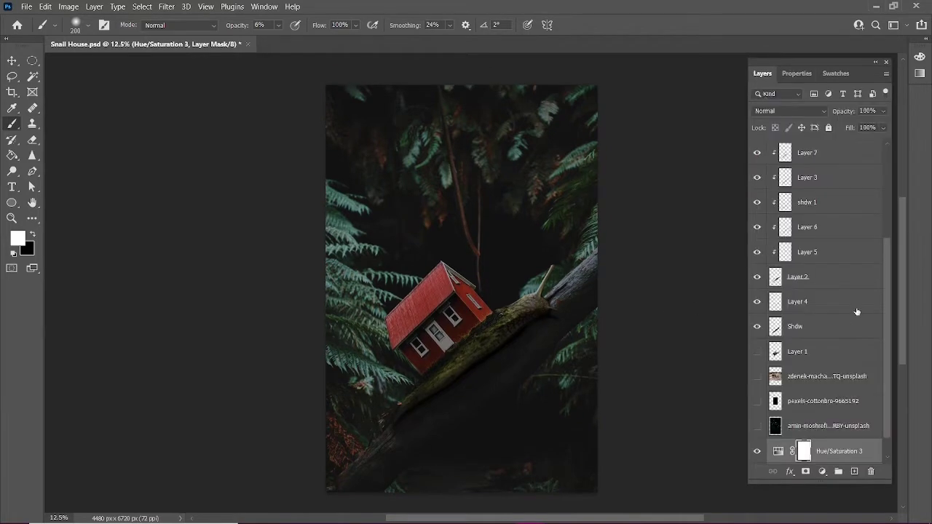
scroll(565, 358, "up", 3)
scroll(561, 334, "up", 2)
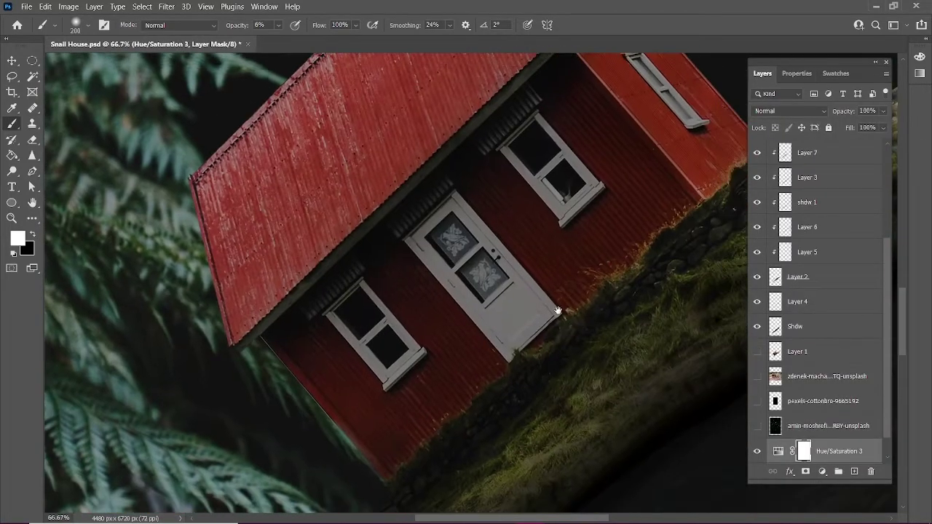
Draw a path around the upper window pane and turn it into an unfeathered selection.
left_click(37, 171)
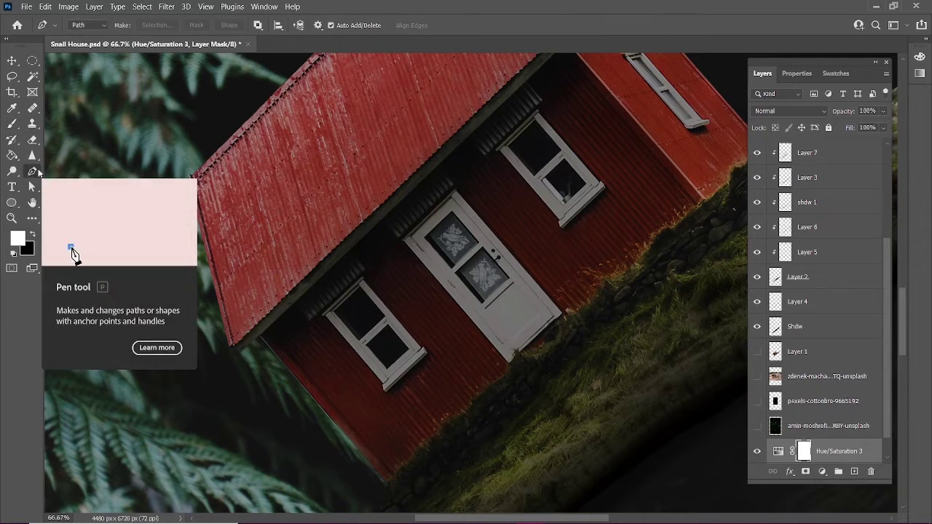
scroll(885, 147, "up", 3)
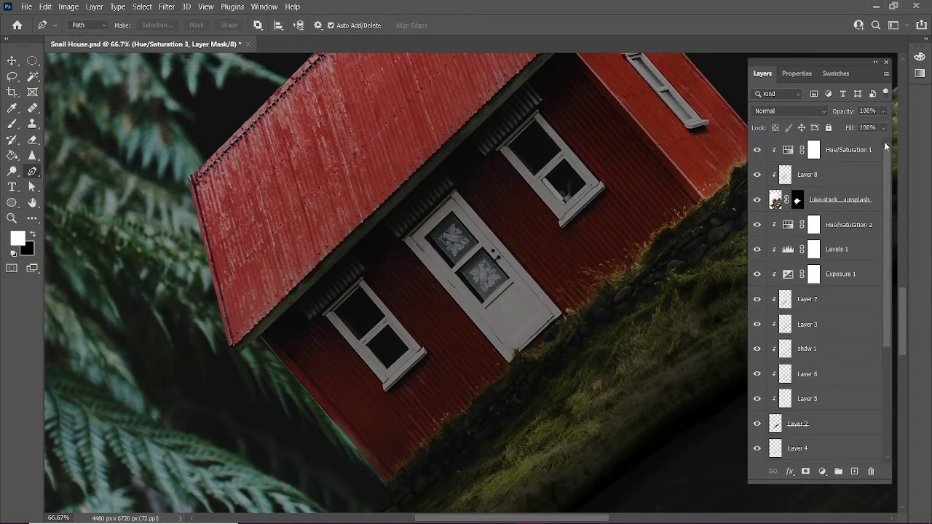
left_click(775, 199)
left_click(507, 148)
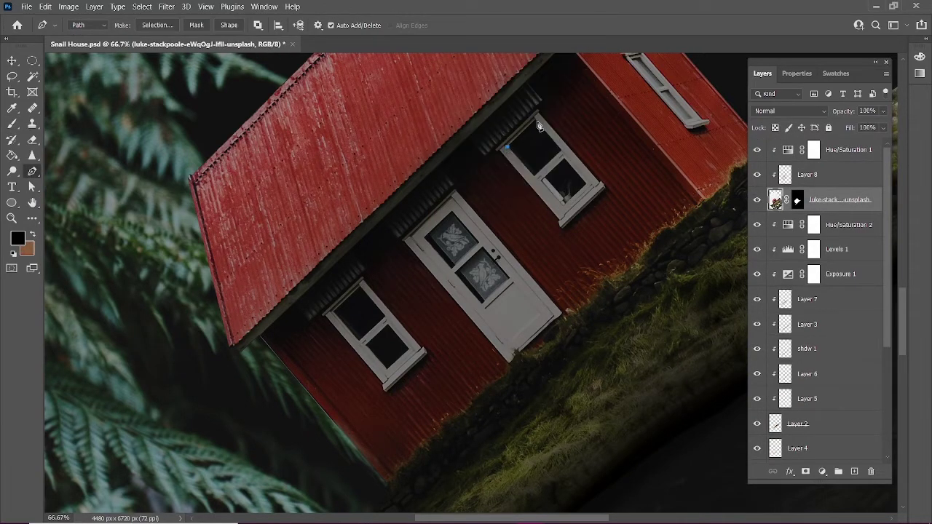
left_click(535, 119)
left_click(561, 151)
right_click(536, 152)
left_click(567, 199)
left_click(529, 98)
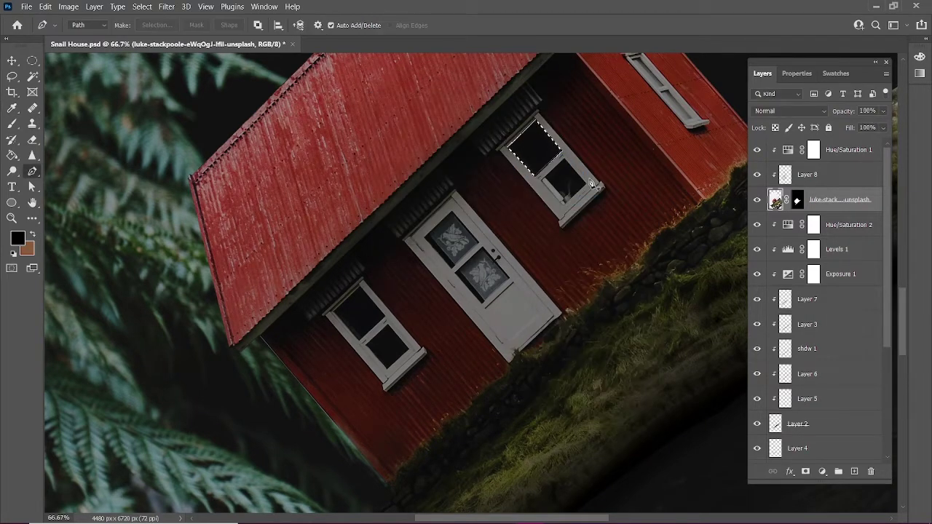
Draw a path around the lower-right pane and convert it into a selection.
left_click(586, 183)
left_click(560, 202)
scroll(565, 175, "up", 1)
right_click(565, 175)
left_click(595, 222)
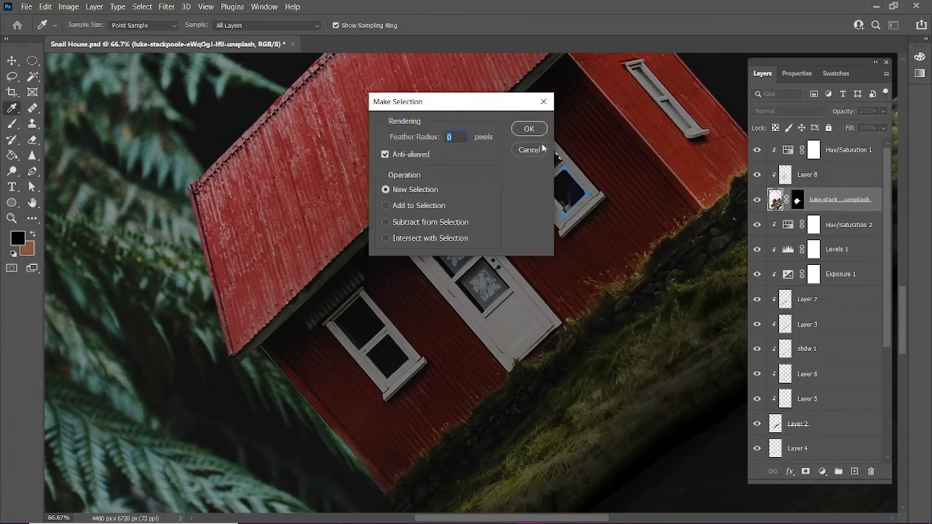
left_click(531, 97)
right_click(594, 191)
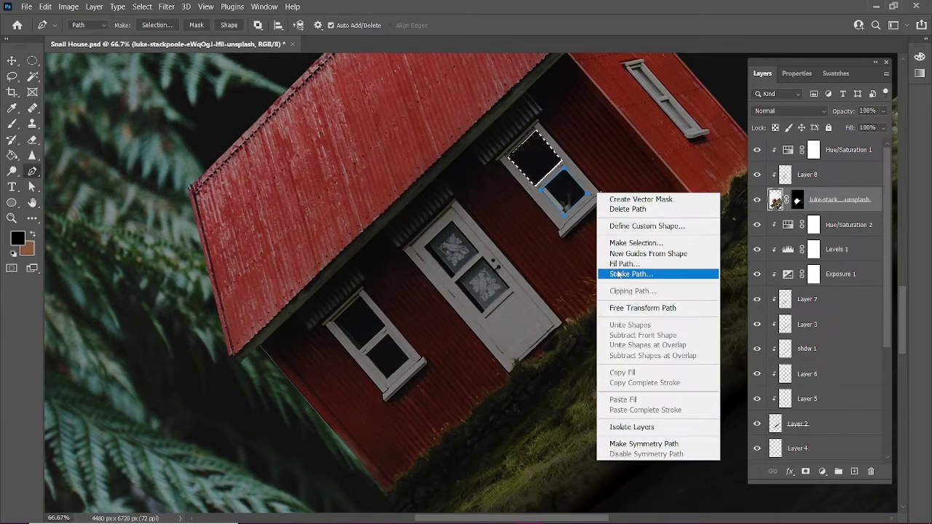
key("Escape")
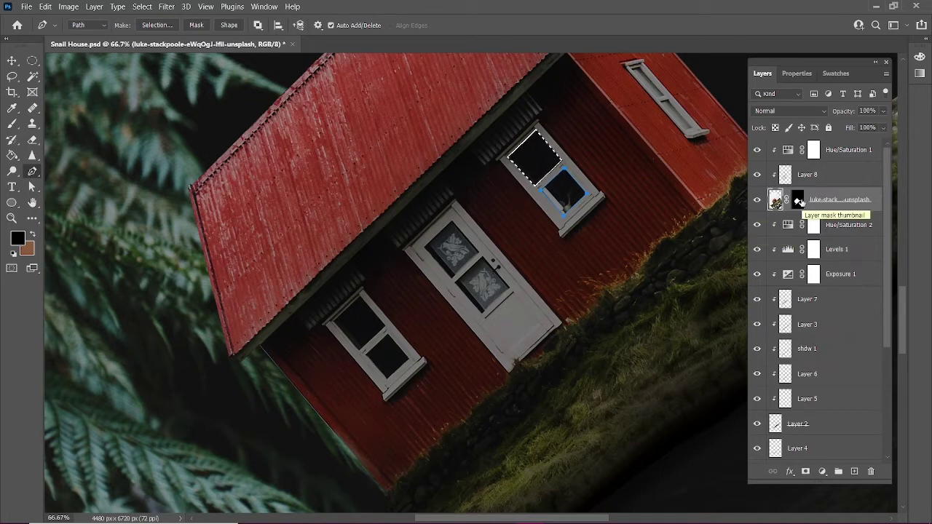
Target the house photo's layer mask, preview it unmasked, and drop the selection.
left_click(798, 201)
key("b")
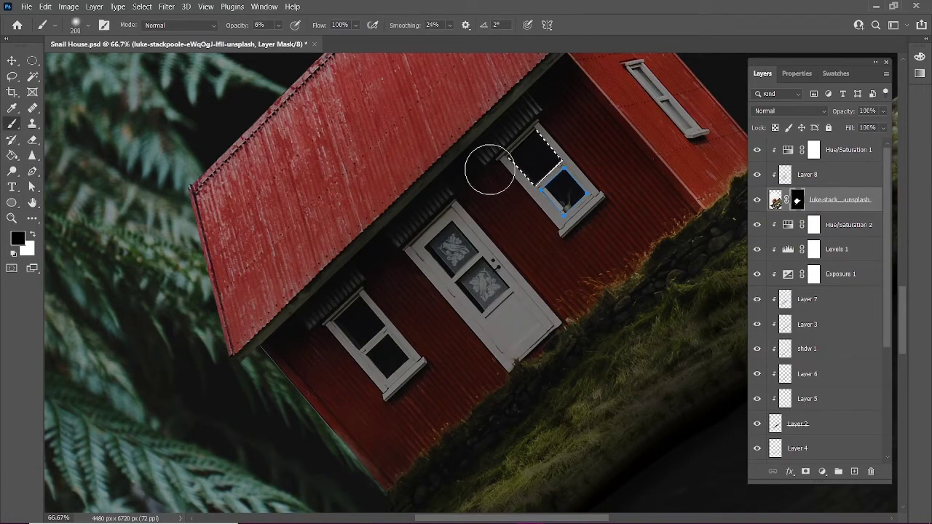
left_click(796, 201, "shift")
left_click(797, 201, "shift")
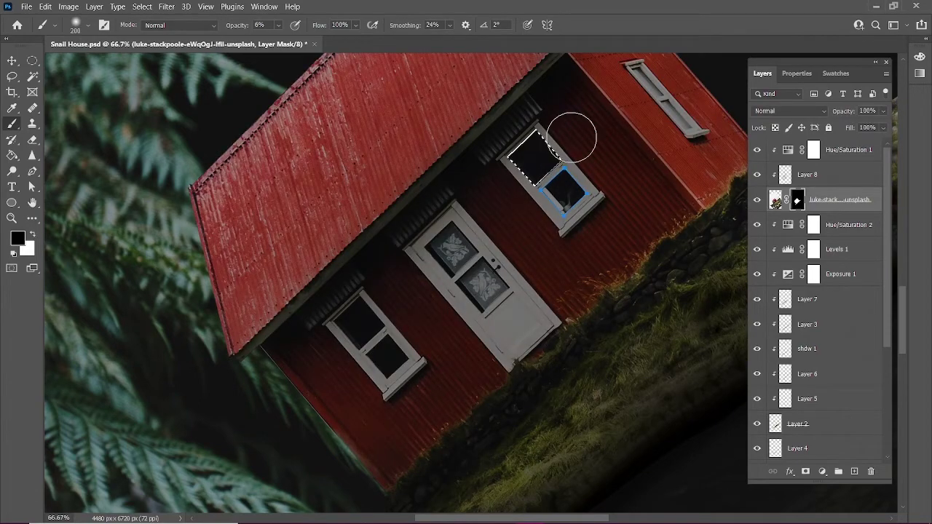
key("ctrl+d")
right_click(560, 182)
key("Escape")
key("v")
Reload the window path as a selection and set the brush to paint white on the mask.
left_click(39, 174)
right_click(550, 181)
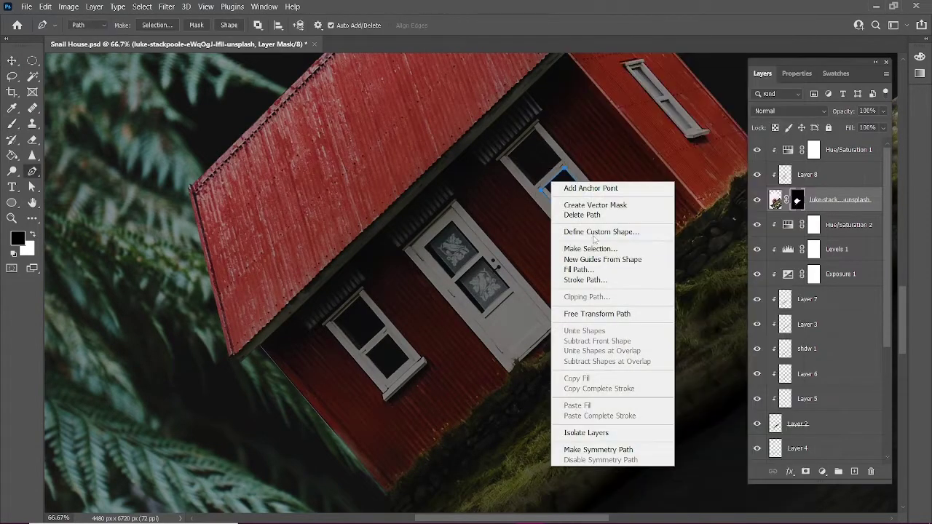
left_click(582, 243)
key("Return")
key("b")
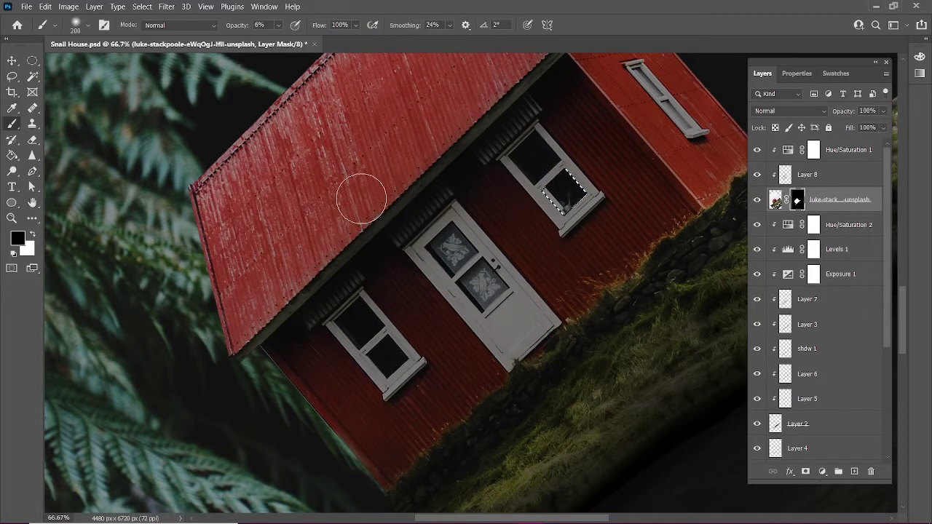
key("x")
key("x")
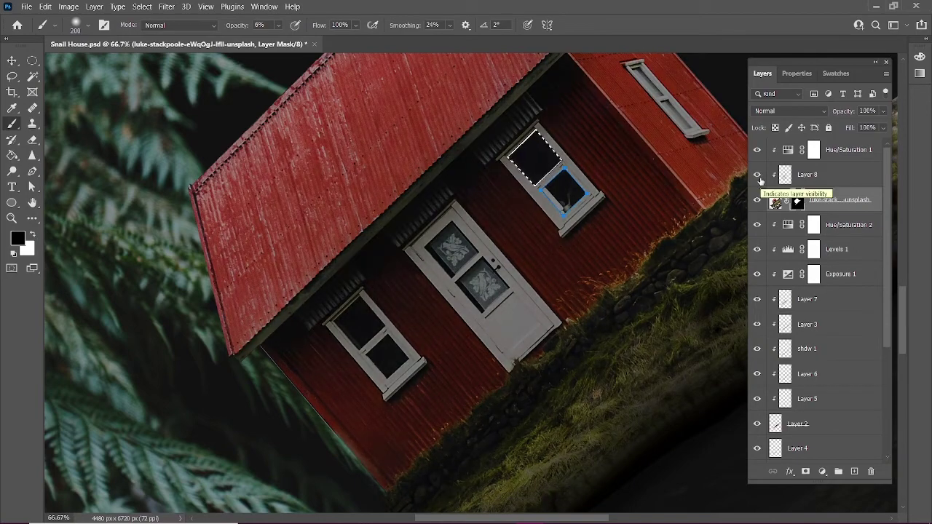
Hide Hue/Saturation 1 and Layer 8, clip the house layer, and duplicate it.
left_click(756, 150)
left_click(757, 175)
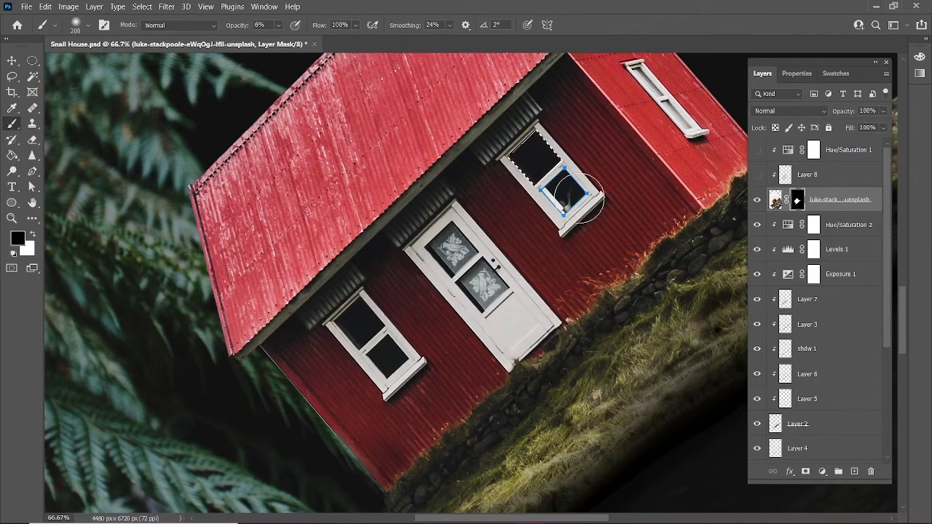
right_click(833, 200)
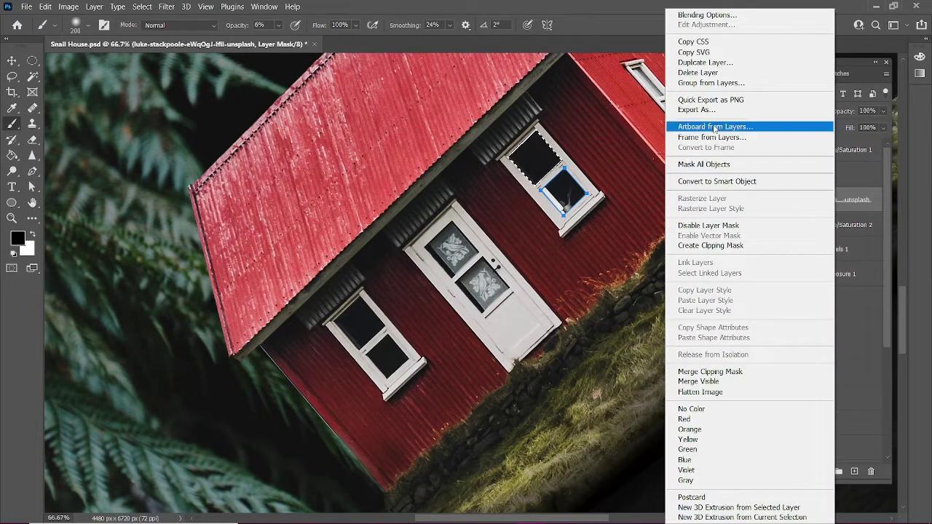
key("Escape")
right_click(879, 199)
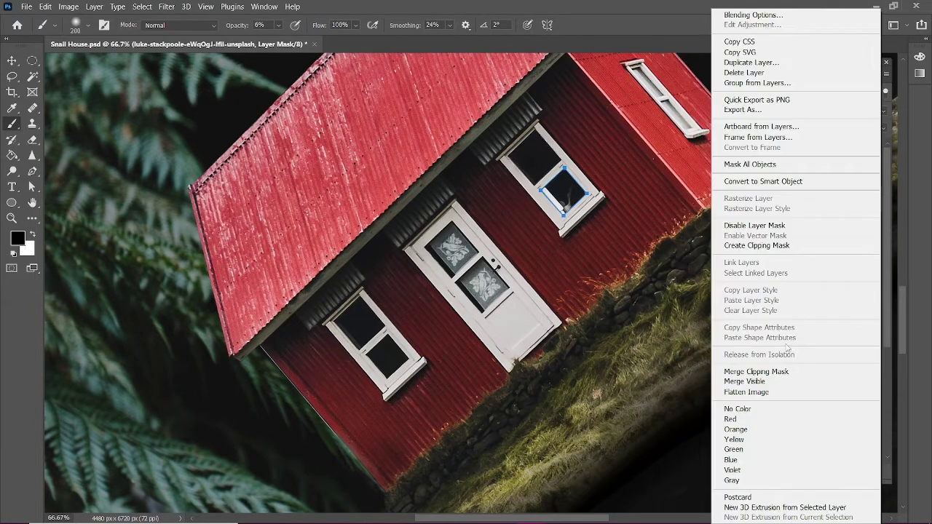
left_click(756, 245)
key("p")
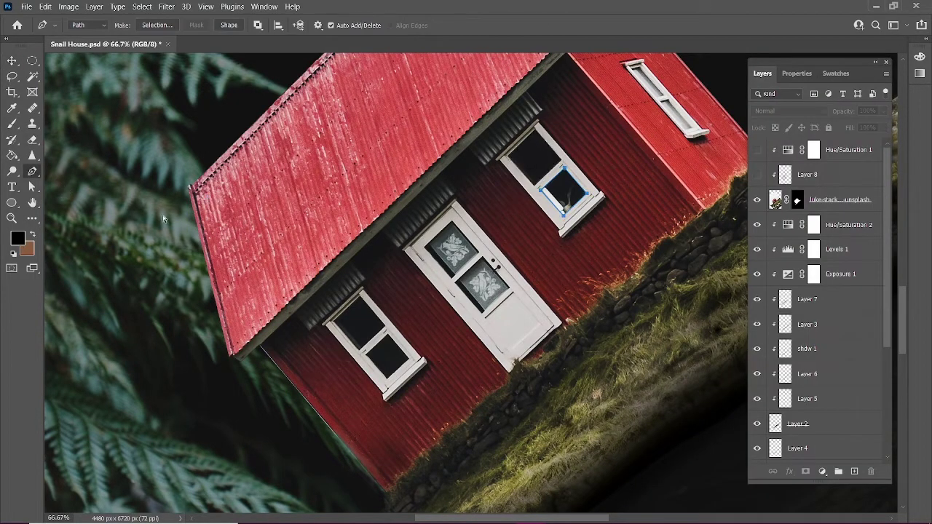
key("v")
key("ctrl+j")
Hide the original house layer, show Layer 8 and Hue/Saturation 1, and load the window path as a selection.
left_click(756, 225)
left_click(756, 175)
left_click(756, 150)
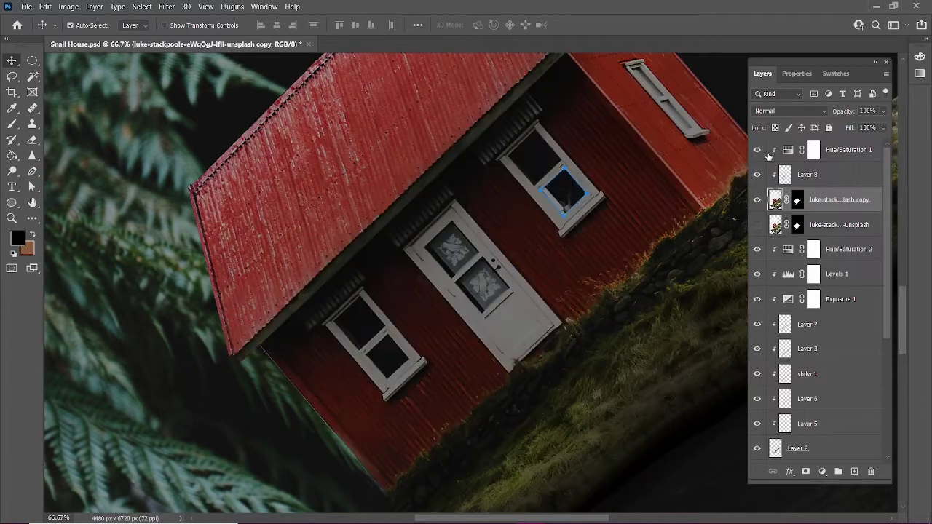
right_click(575, 188)
key("Escape")
key("p")
right_click(575, 182)
left_click(604, 219)
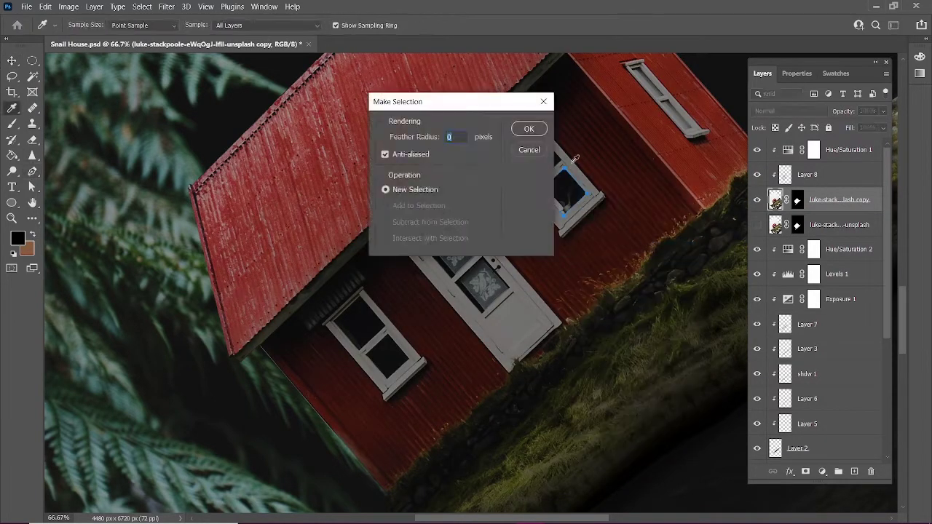
left_click(535, 128)
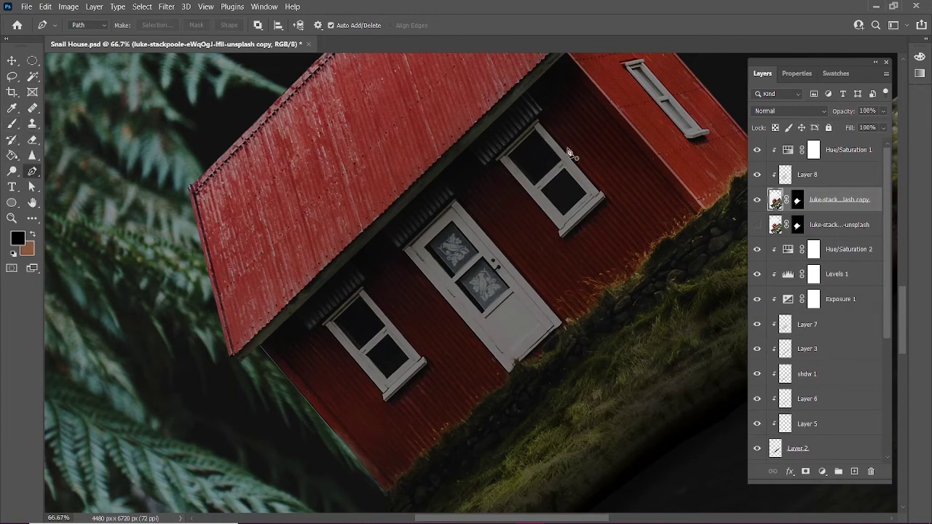
Trace the lower-left window pane with the Pen and delete it to reveal the forest.
left_click(507, 156)
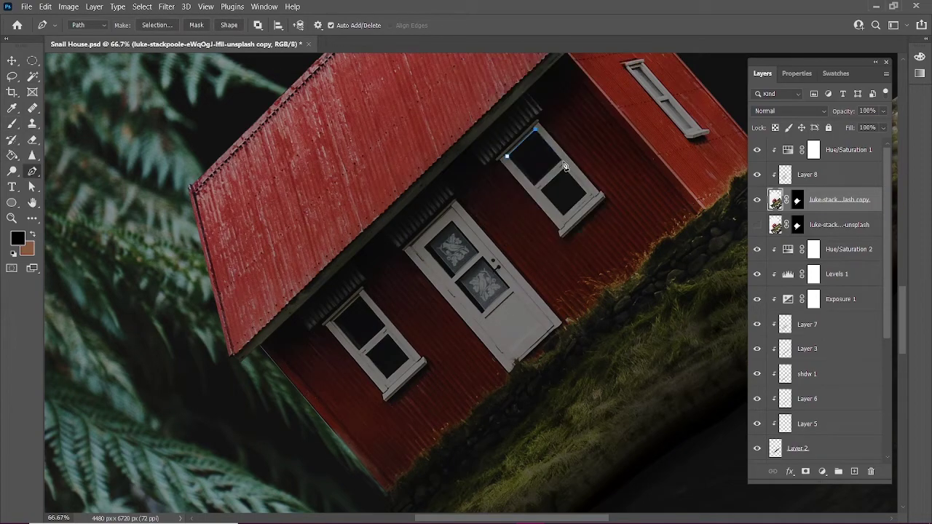
right_click(544, 160)
left_click(575, 216)
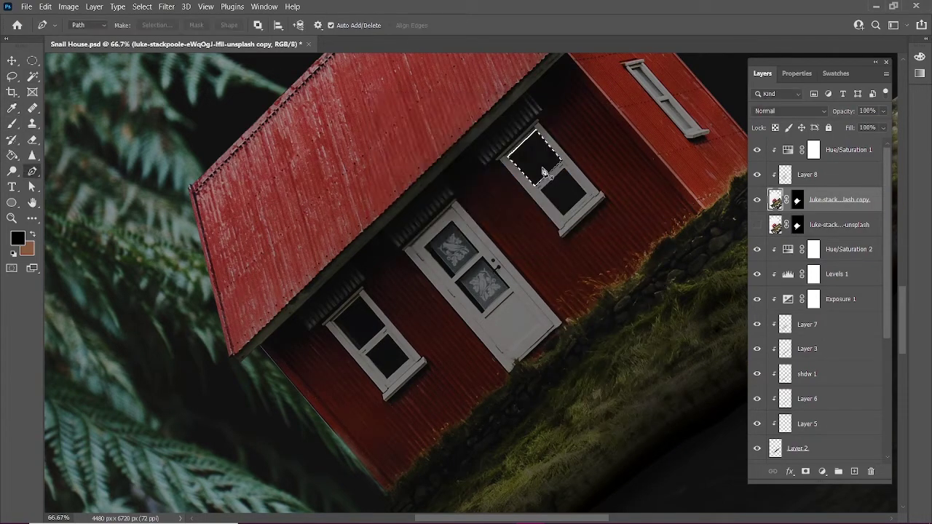
left_click(332, 322)
left_click(360, 296)
left_click(385, 325)
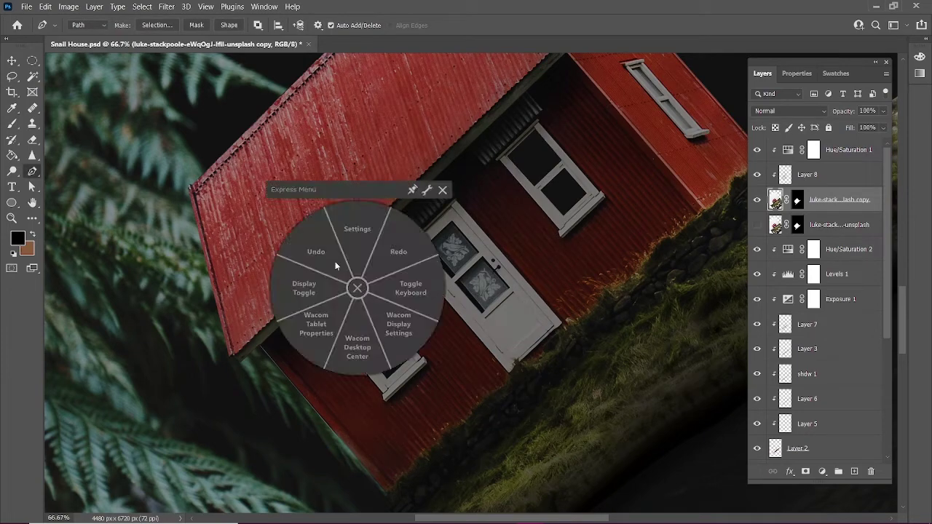
left_click(360, 352)
left_click(332, 323)
right_click(366, 334)
left_click(407, 110)
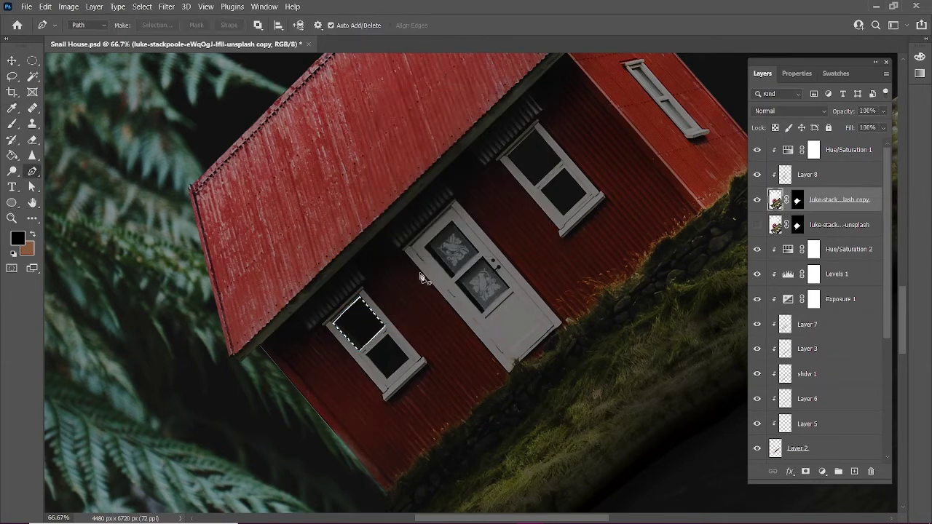
key("Delete")
key("ctrl+d")
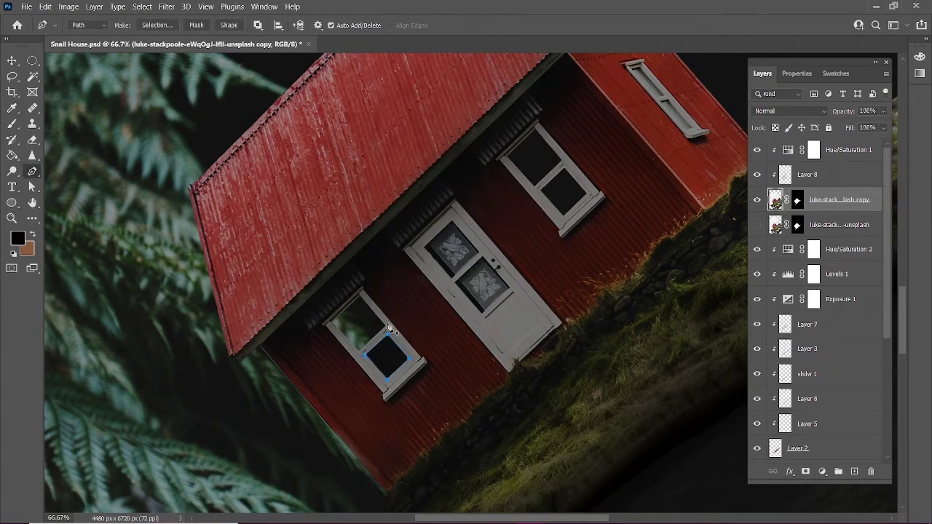
Turn the second pane path into a selection, pick the Rectangle tool, and save the document.
right_click(388, 328)
left_click(411, 110)
left_click(527, 129)
right_click(11, 203)
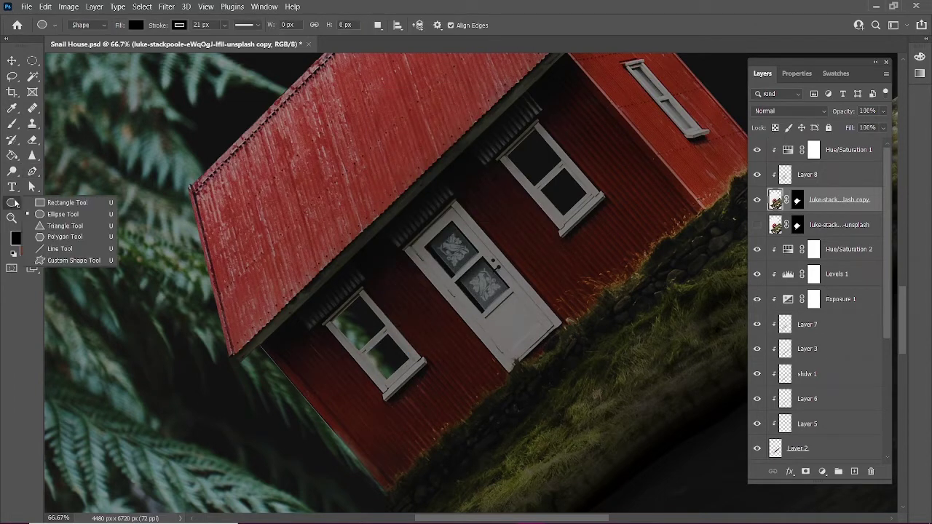
left_click(65, 202)
key("ctrl+s")
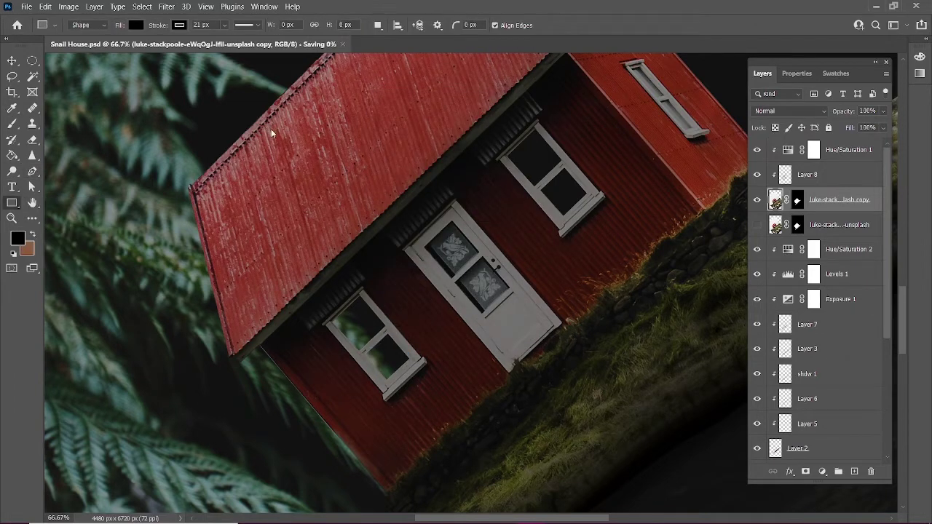
Try black rectangles over the roof and lower-left window, undo both, and add empty Layer 9.
left_click_drag(446, 97, 485, 126)
key("ctrl+z")
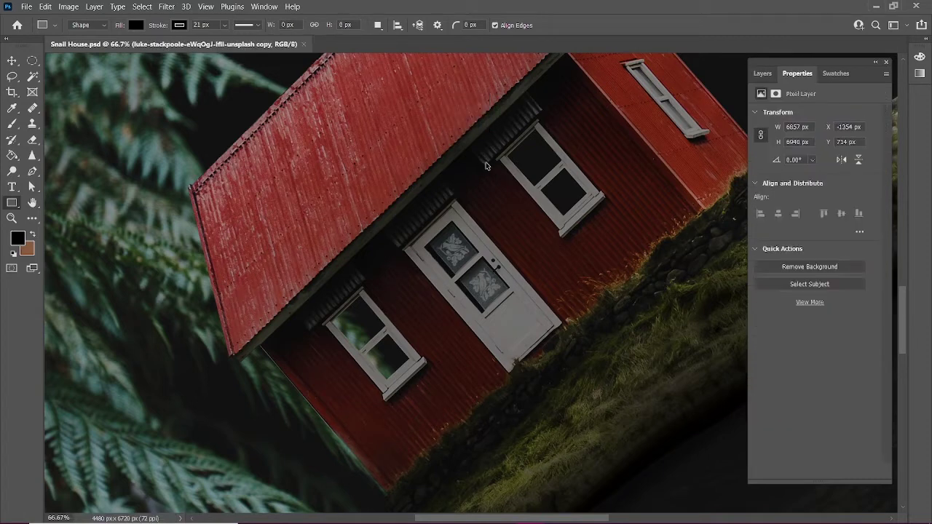
left_click_drag(299, 283, 432, 380)
left_click(762, 73)
key("ctrl+z")
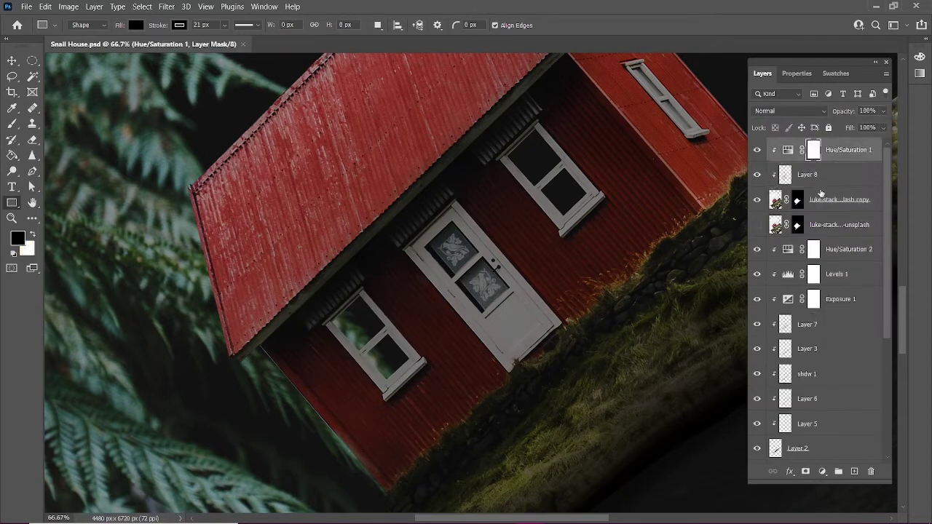
key("ctrl+shift+alt+n")
Outline the lower-left window with a Pen path and turn it into a selection.
left_click(32, 171)
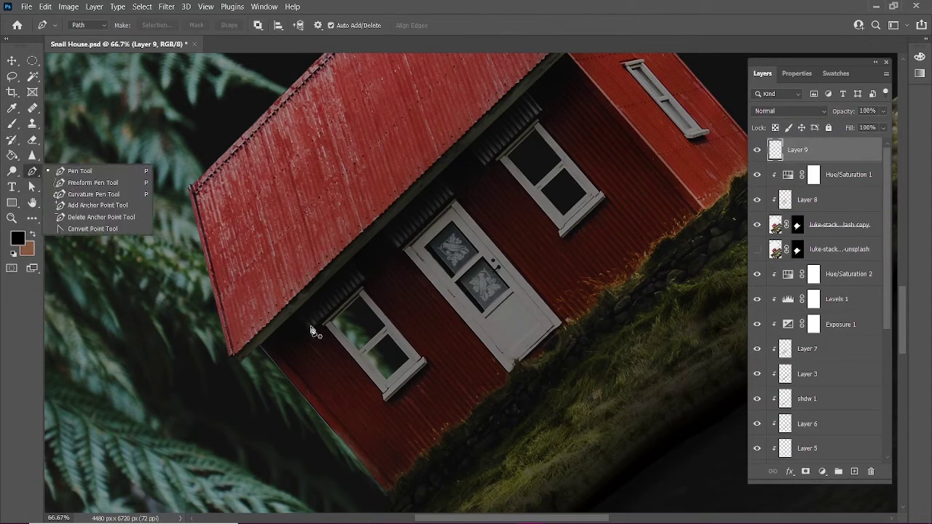
left_click(310, 326)
left_click(379, 407)
left_click(442, 357)
right_click(340, 334)
left_click(408, 182)
key("Return")
left_click(17, 238)
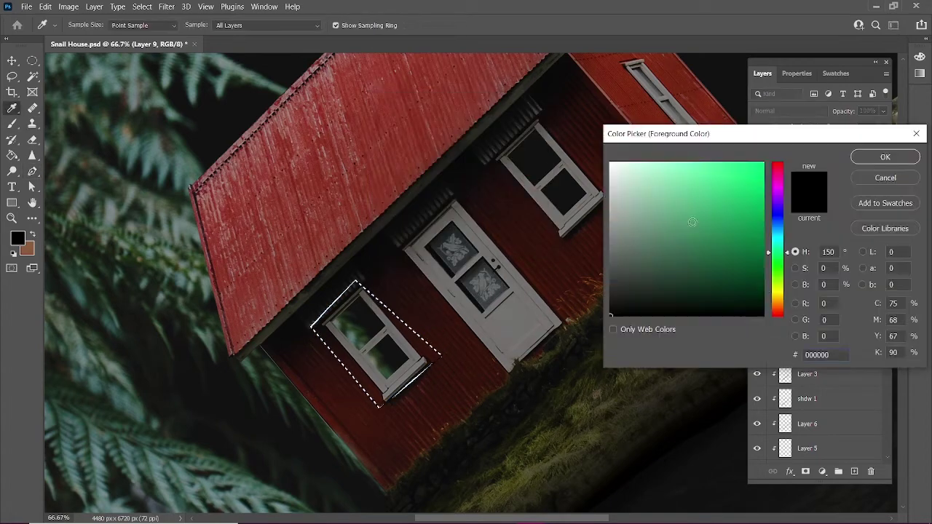
Fill the selected window panes with a warm pale yellow using the Paint Bucket.
left_click(778, 297)
left_click(727, 163)
left_click(885, 156)
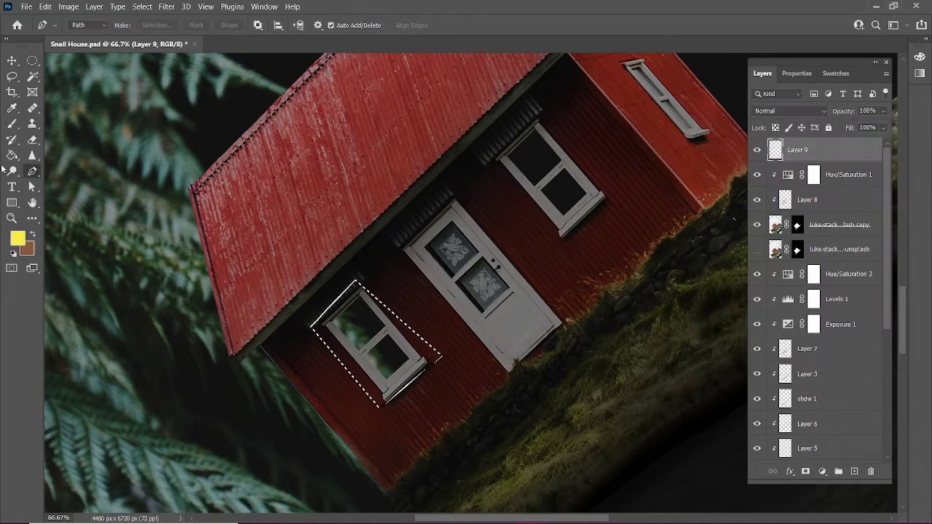
key("g")
left_click(375, 342)
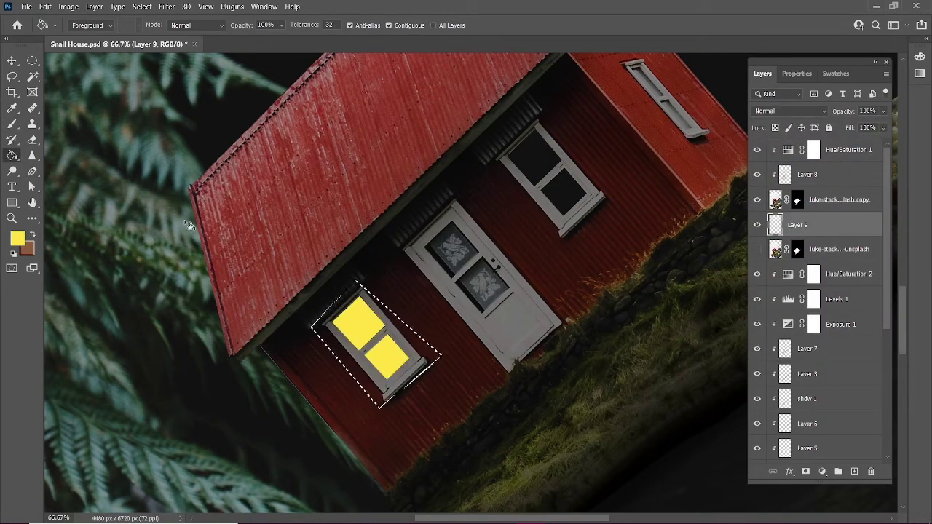
left_click(18, 238)
key("Return")
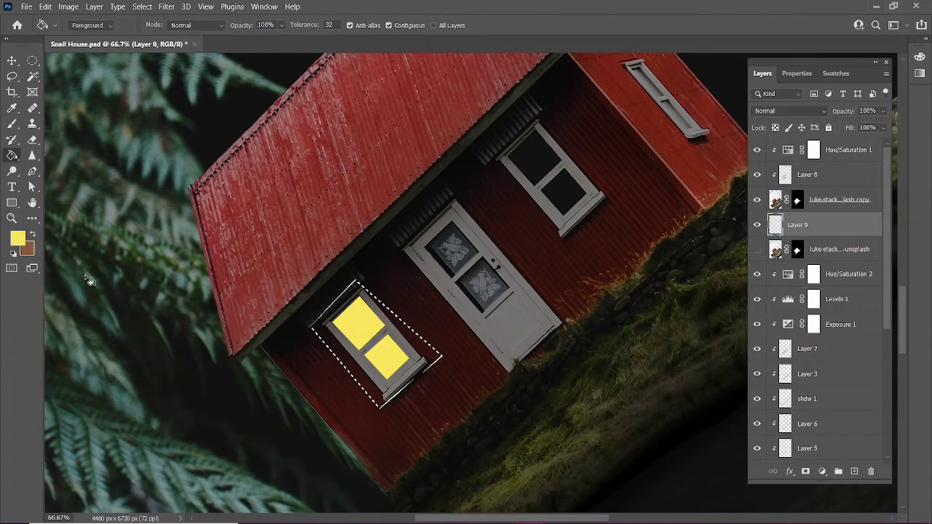
Duplicate the yellow window layer and move the copy onto the upper-right window.
key("v")
key("ctrl+j")
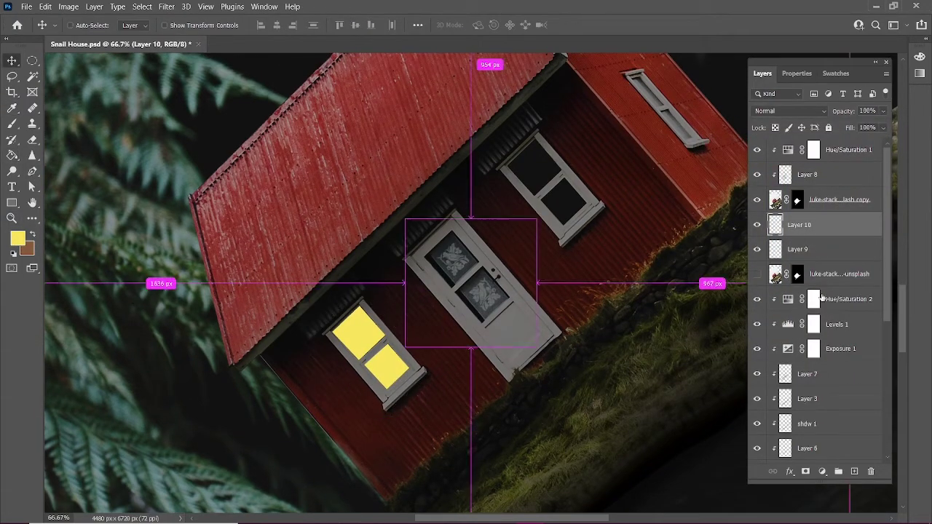
key("ctrl+t")
mouse_move(403, 360)
left_mouse_down()
mouse_move(587, 209)
mouse_move(556, 188)
left_mouse_up()
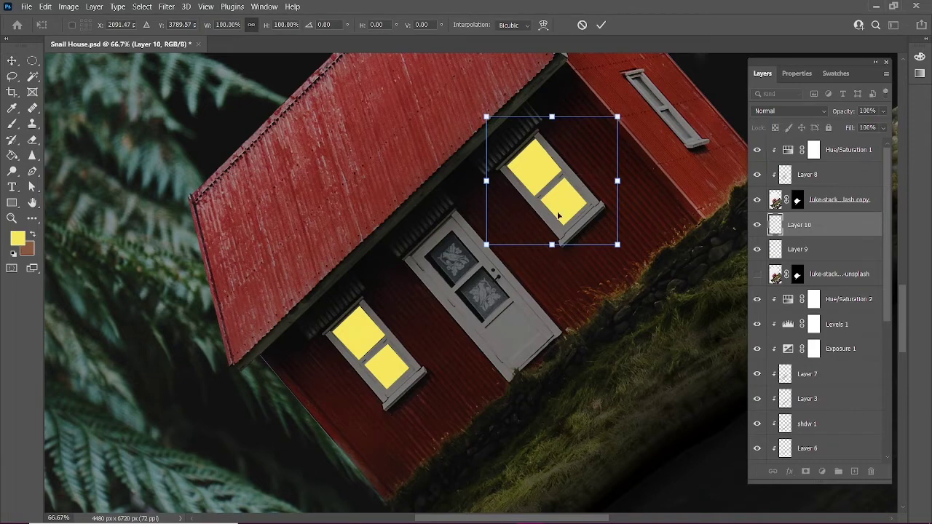
key("Return")
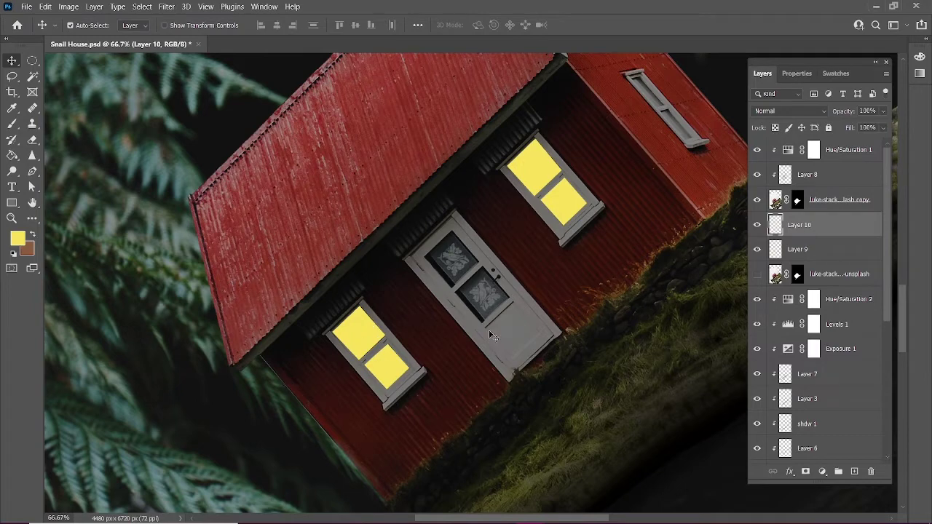
Add a new layer above the masked house copy with pale yellow and a soft Brush at 20%.
left_click(784, 198)
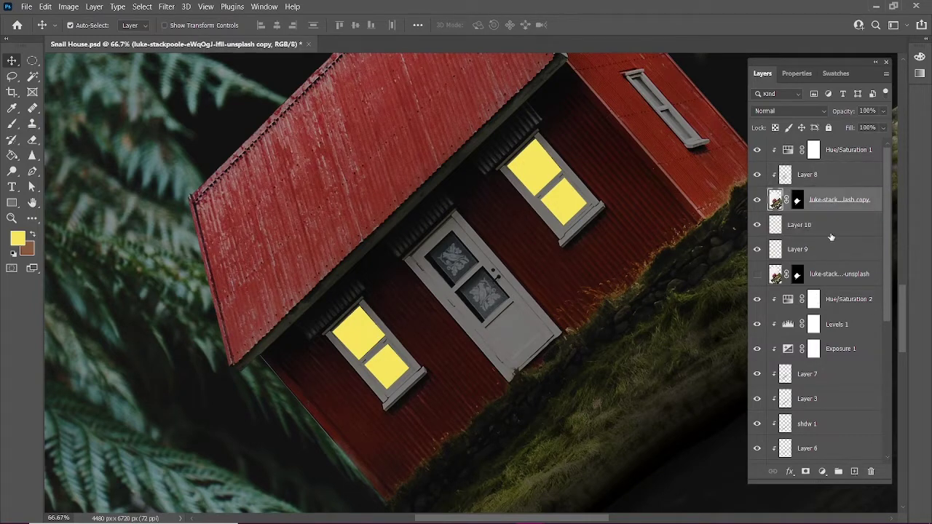
key("ctrl+shift+alt+n")
left_click(18, 238)
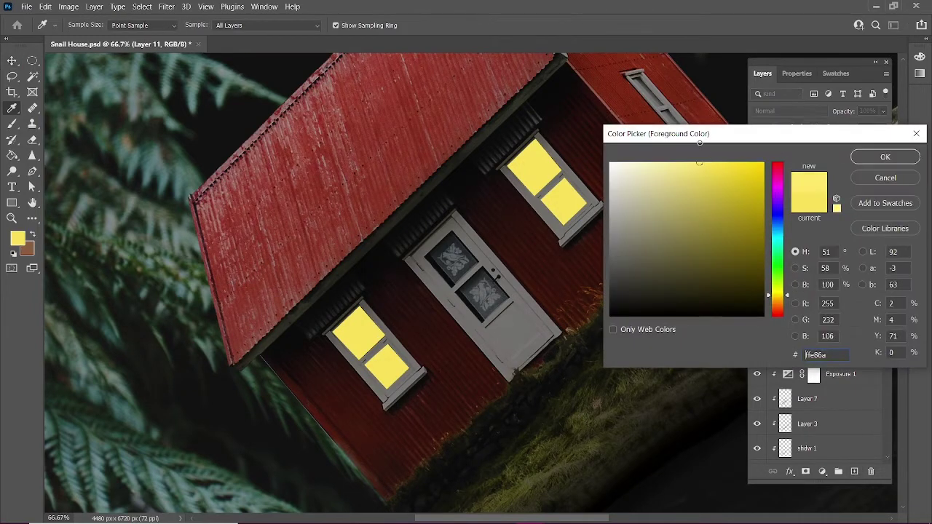
key("Escape")
key("ctrl+1")
key("b")
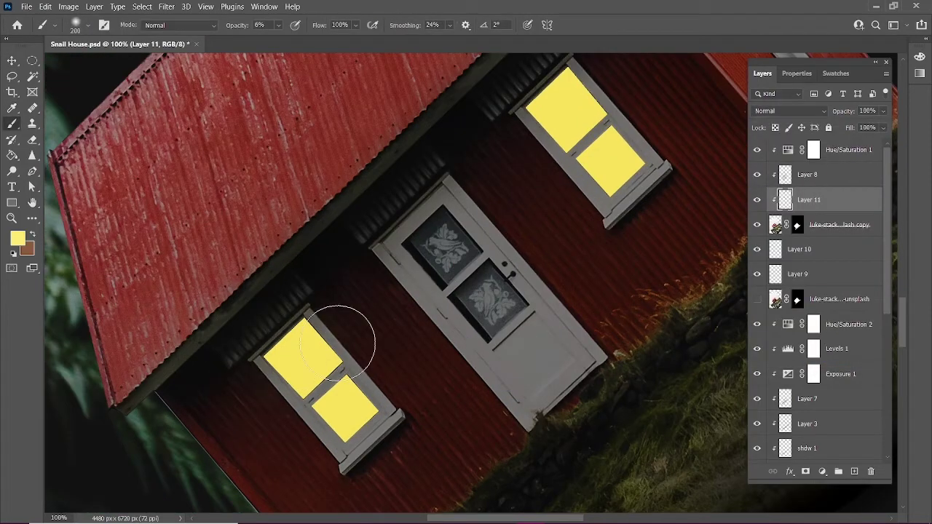
left_click(871, 471)
left_click(854, 471)
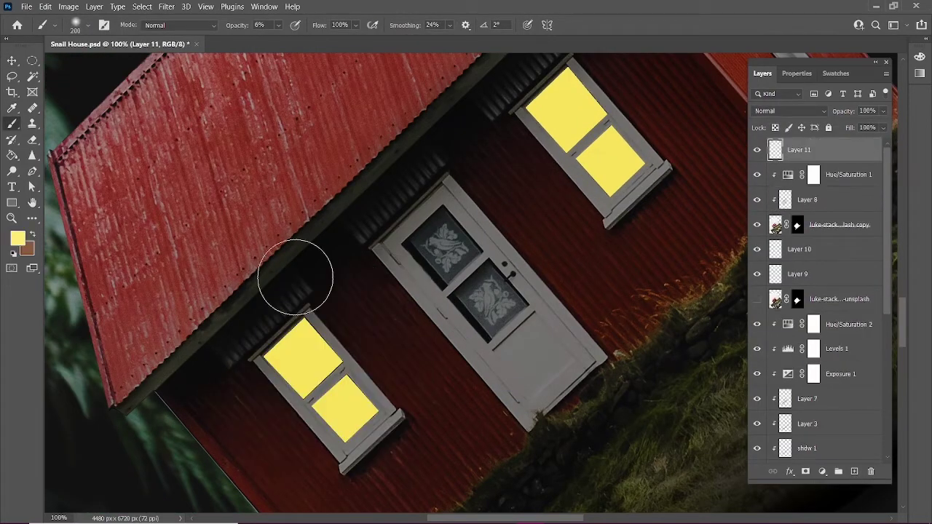
key("2")
Paint soft yellow glows around the lower-left and upper-right windows, resizing the brush between 90 and 300.
mouse_move(329, 386)
left_mouse_down()
mouse_move(271, 337)
mouse_move(406, 443)
left_mouse_up()
key("bracketleft")
key("bracketleft")
key("bracketleft")
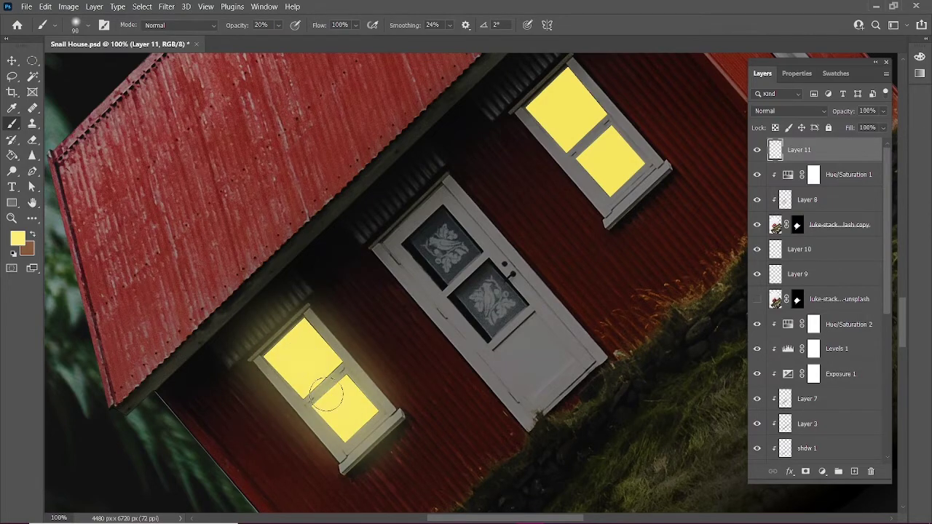
key("bracketright")
key("bracketright")
key("bracketright")
scroll(553, 157, "up", 2)
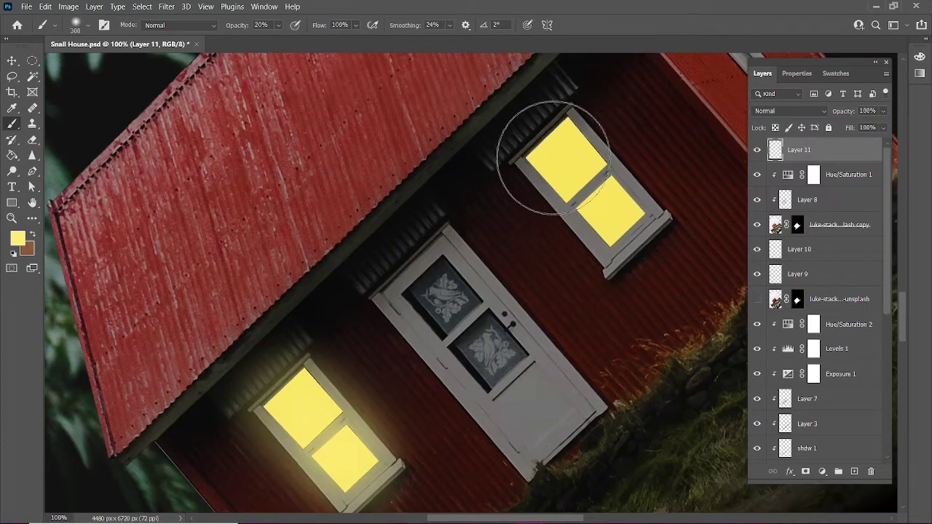
mouse_move(553, 157)
left_mouse_down()
mouse_move(551, 177)
mouse_move(624, 240)
left_mouse_up()
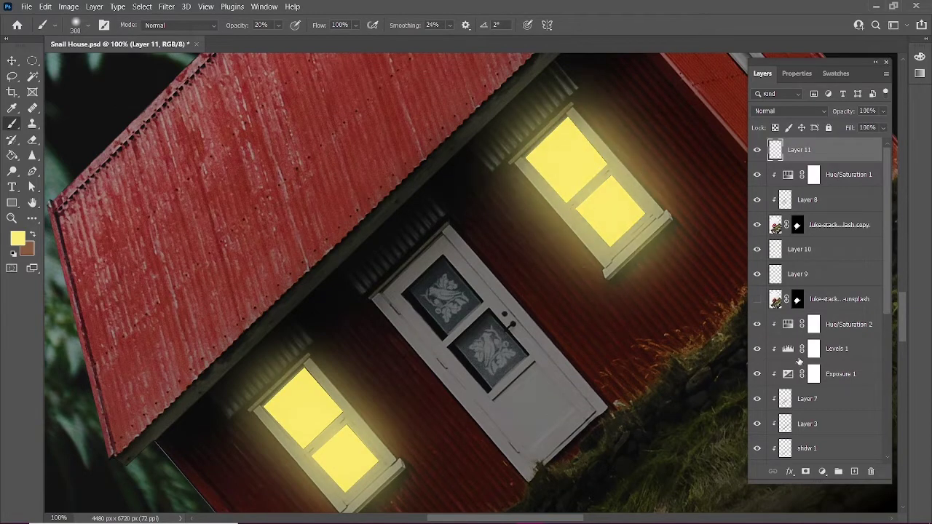
key("bracketleft")
key("bracketleft")
key("bracketleft")
key("bracketleft")
key("bracketleft")
Create Layer 12 and place it beneath Layer 9, then check the whole scene.
left_click(838, 175)
left_click(853, 471)
left_click_drag(798, 175, 806, 309)
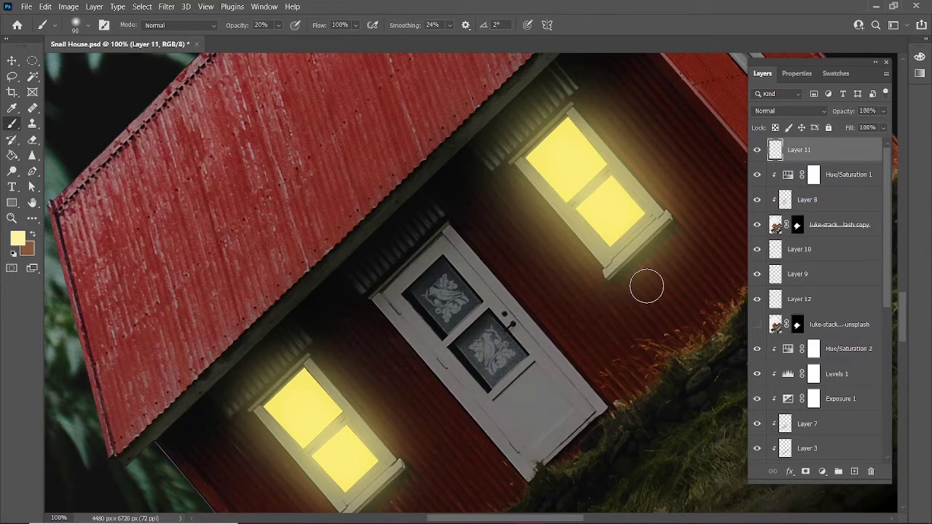
key("ctrl+minus")
key("ctrl+minus")
key("ctrl+minus")
key("ctrl+minus")
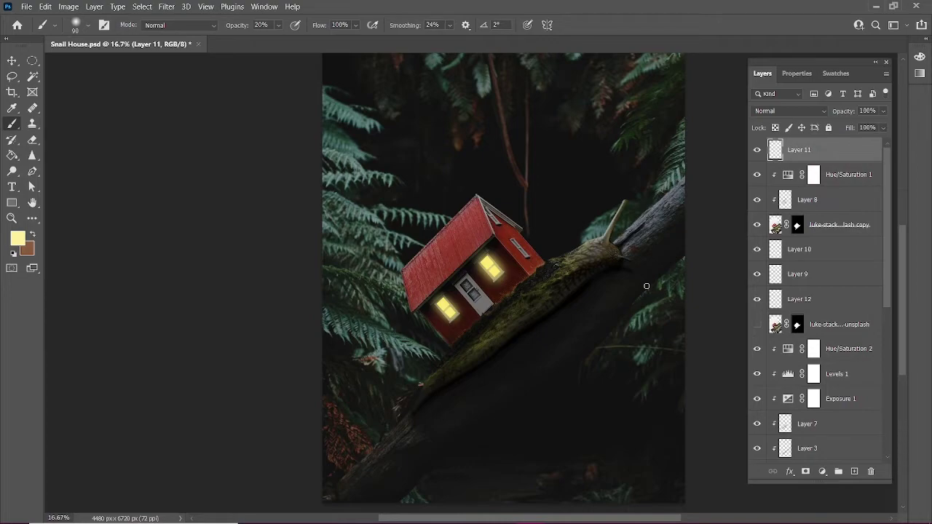
key("ctrl+plus")
key("ctrl+plus")
key("ctrl+plus")
key("ctrl+plus")
key("ctrl+plus")
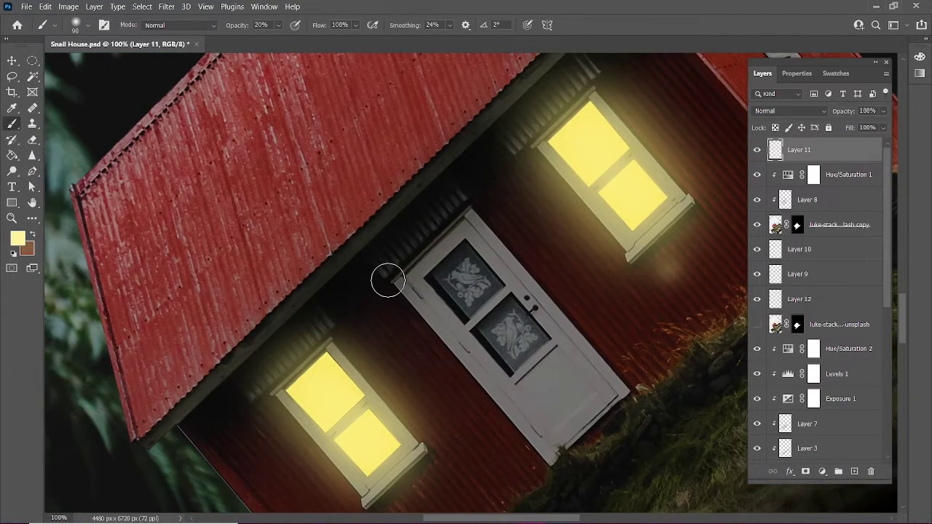
Draw a Pen path along the roof's lower edge and convert it to a selection.
scroll(546, 273, "up", 1)
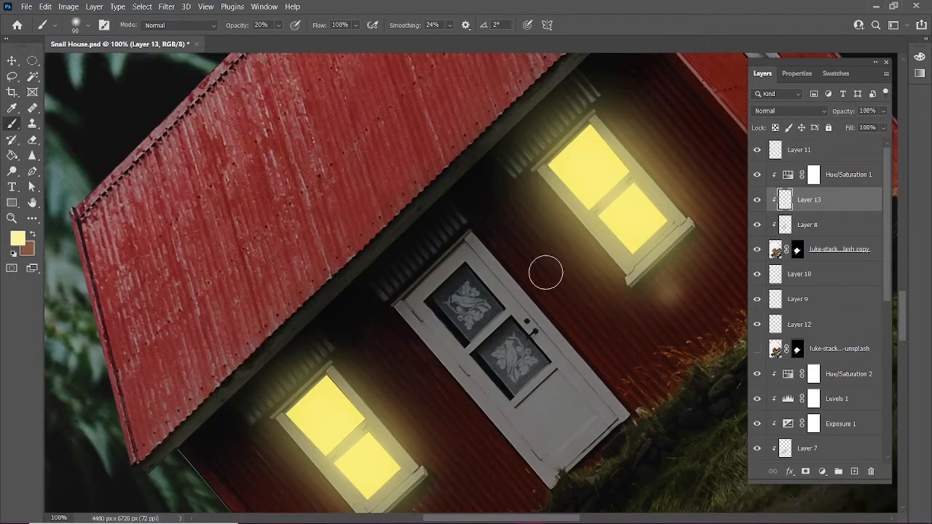
left_click(32, 172)
left_click(149, 478)
scroll(364, 292, "up", 4)
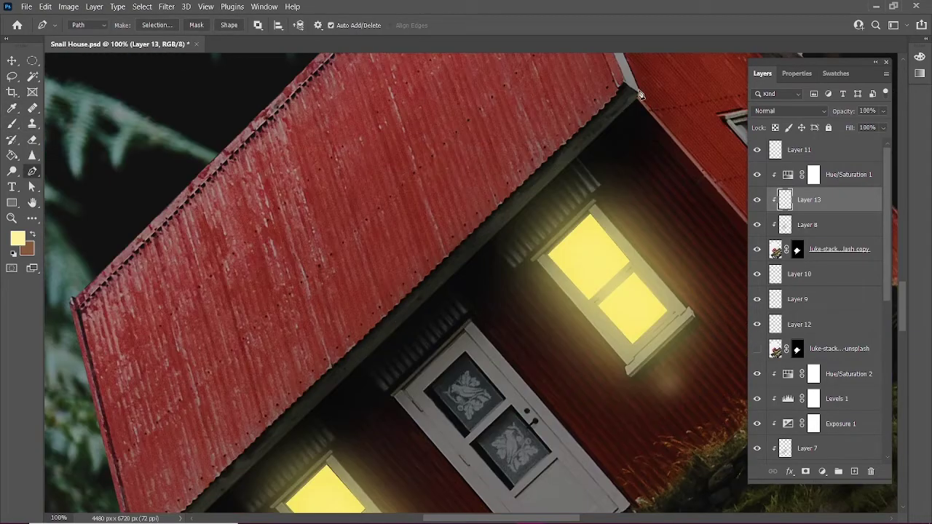
left_click(638, 93)
scroll(393, 291, "down", 4)
right_click(148, 483)
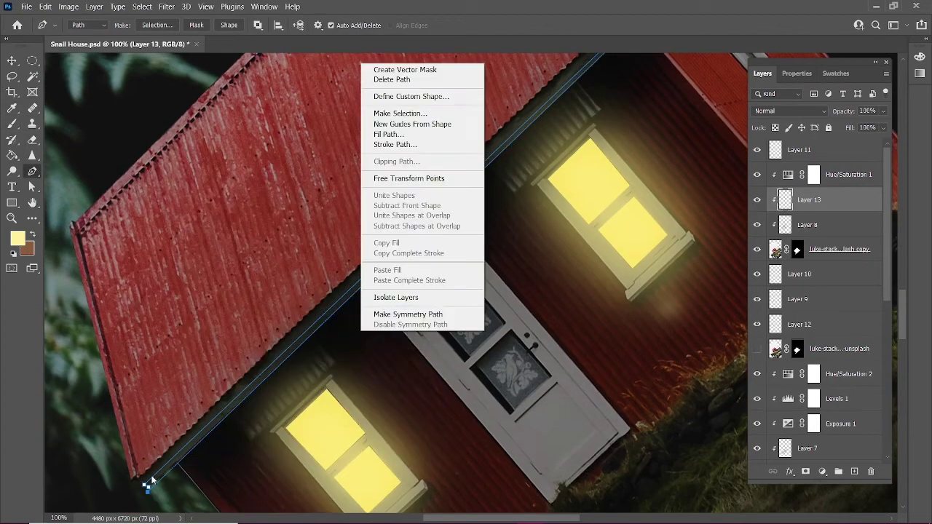
key("Escape")
scroll(521, 169, "up", 8)
scroll(522, 168, "down", 6)
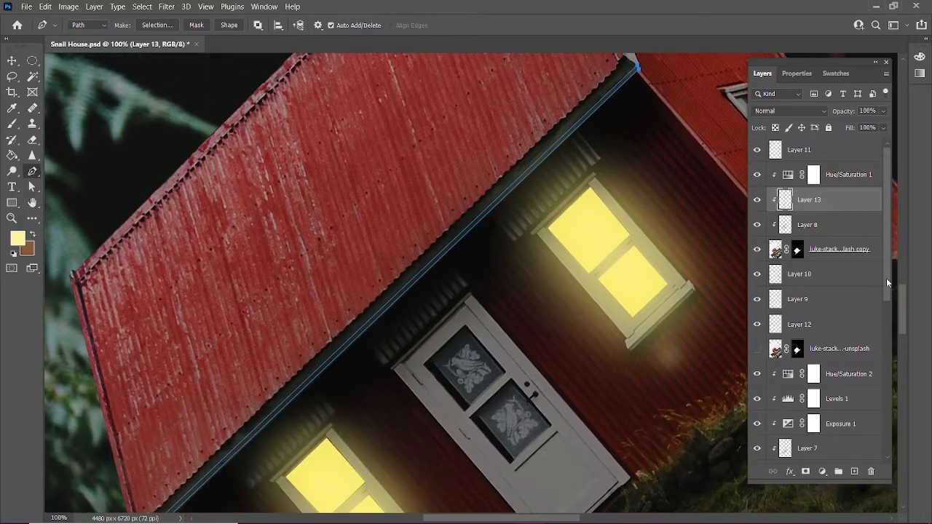
scroll(521, 169, "down", 2)
right_click(521, 169)
left_click(575, 211)
left_click(532, 130)
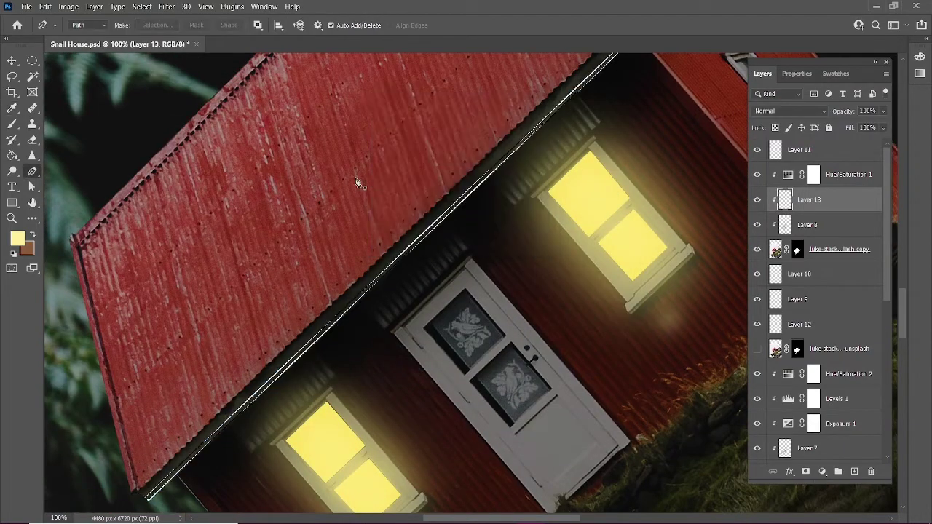
Paint yellow light along the roof's lower edge with the Brush at 100% opacity.
key("b")
scroll(74, 145, "down", 1)
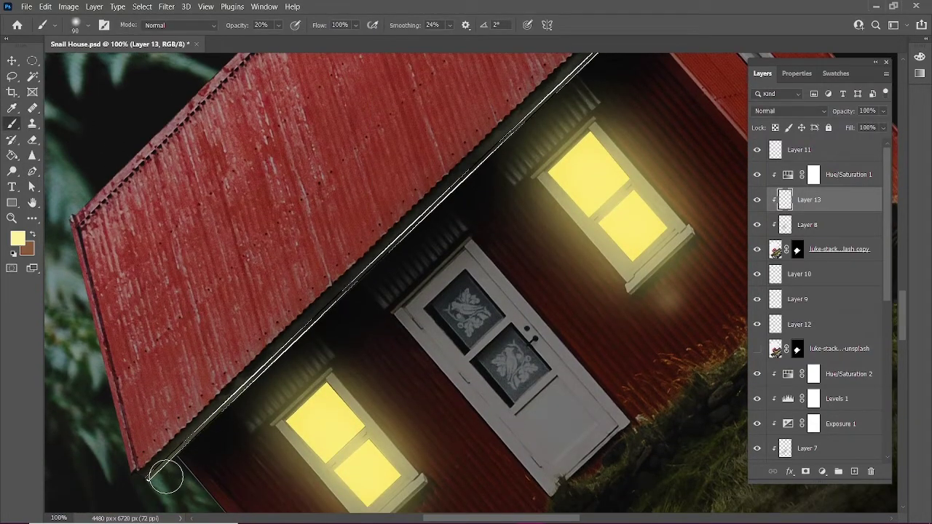
scroll(466, 203, "up", 2)
key("5")
key("9")
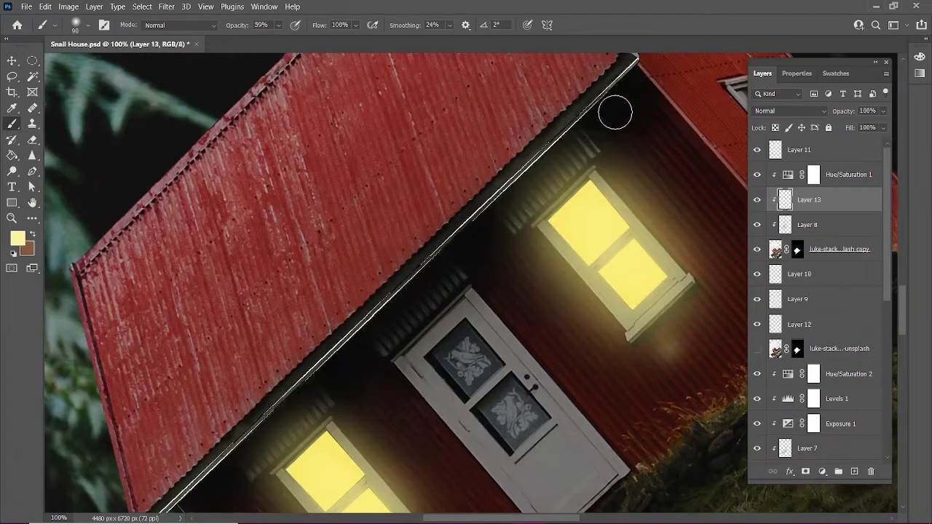
scroll(343, 393, "down", 5)
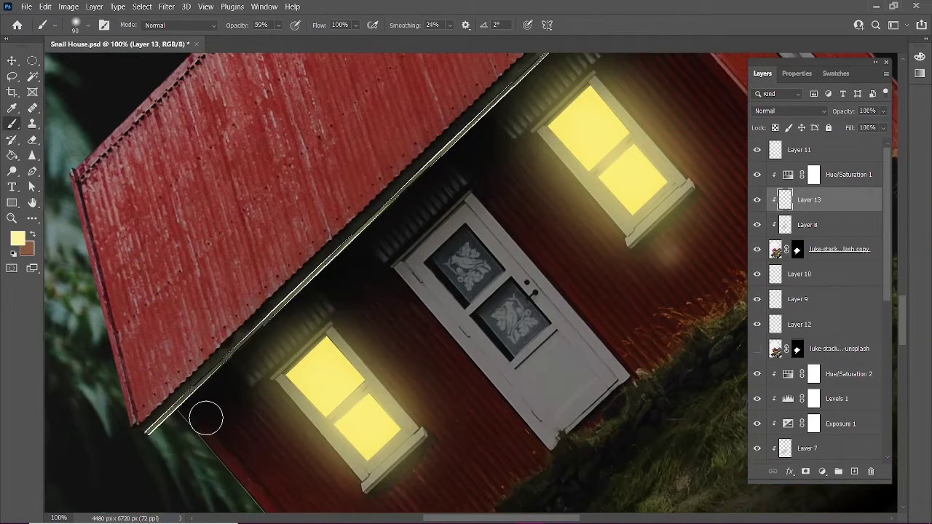
key("0")
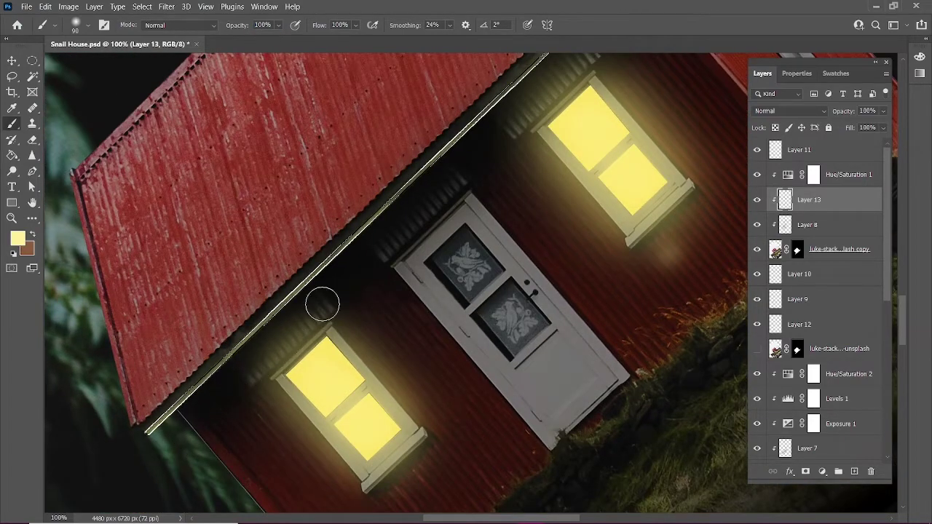
scroll(385, 244, "up", 8)
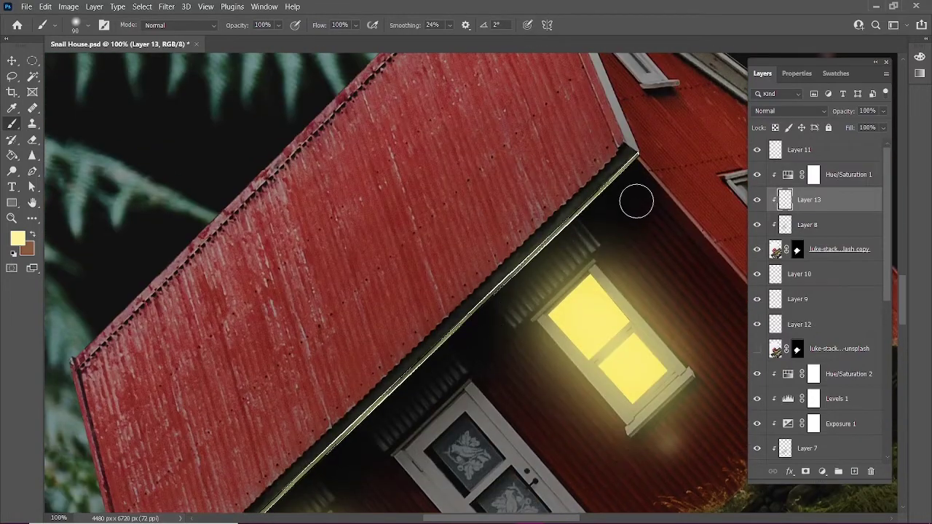
left_click(637, 154, "shift")
scroll(393, 284, "down", 6)
Switch to the Eraser and inspect the door area, toggling Layers 9 and 10 to compare the glow.
key("e")
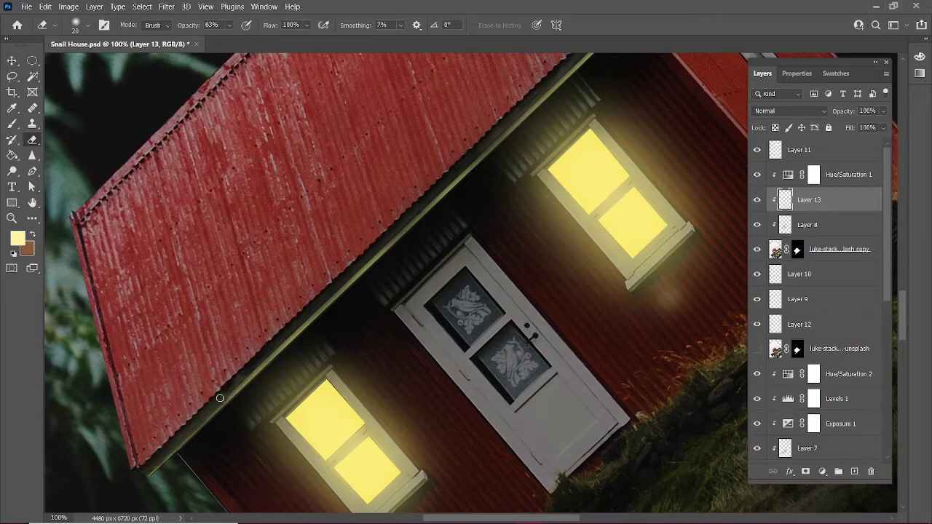
scroll(318, 304, "up", 4)
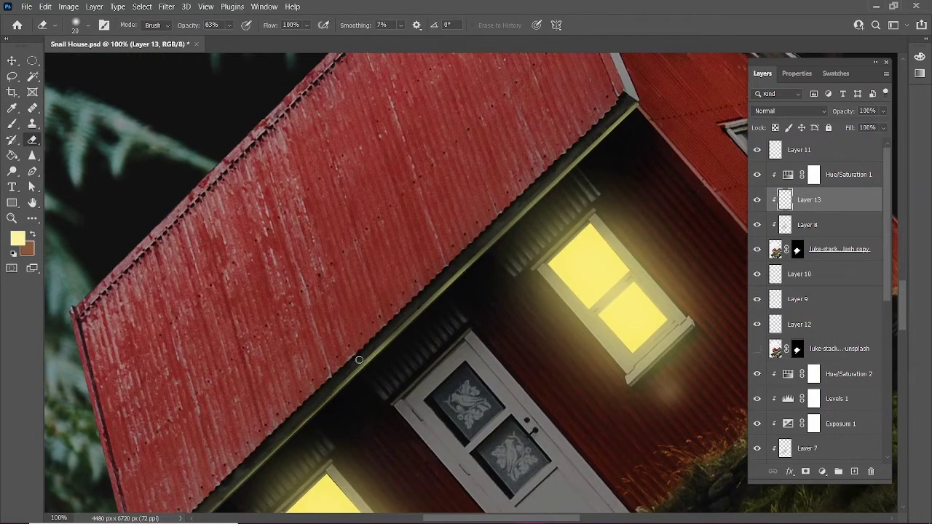
scroll(485, 257, "up", 6)
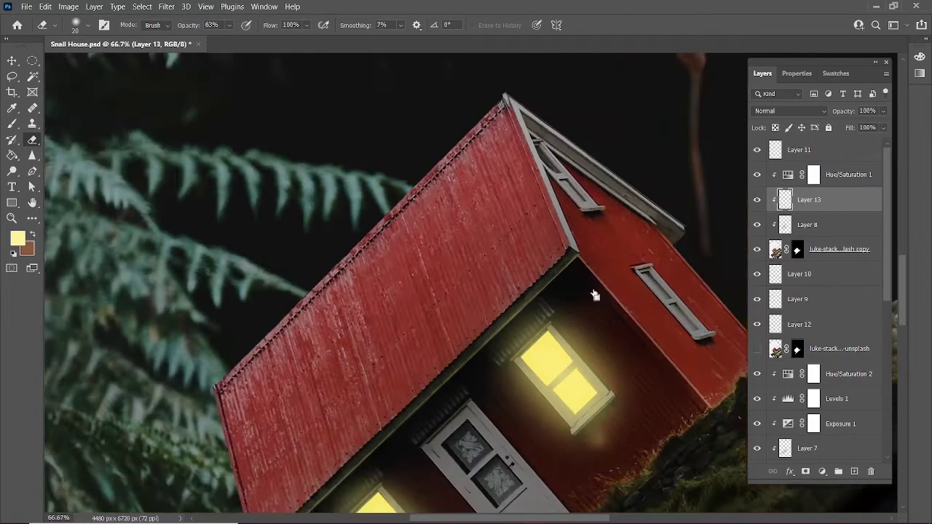
left_click_drag(594, 228, 470, 380)
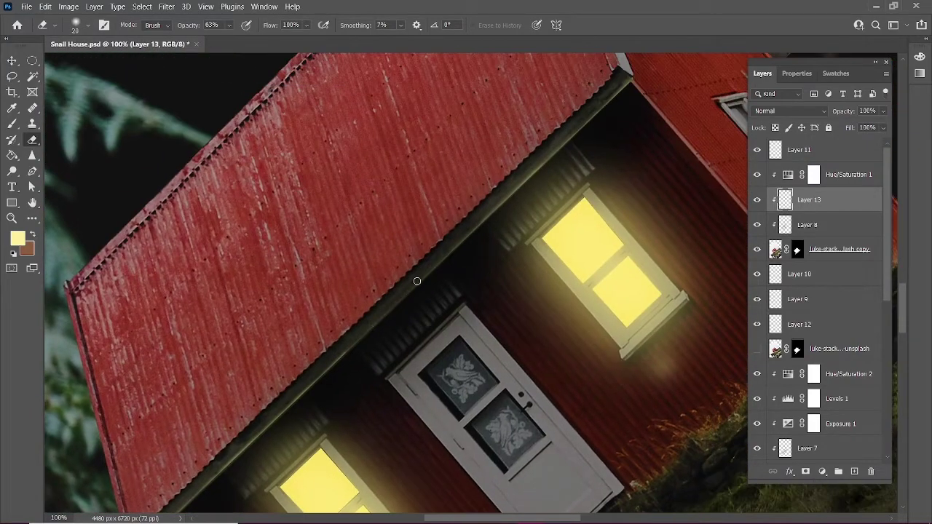
scroll(127, 433, "down", 5)
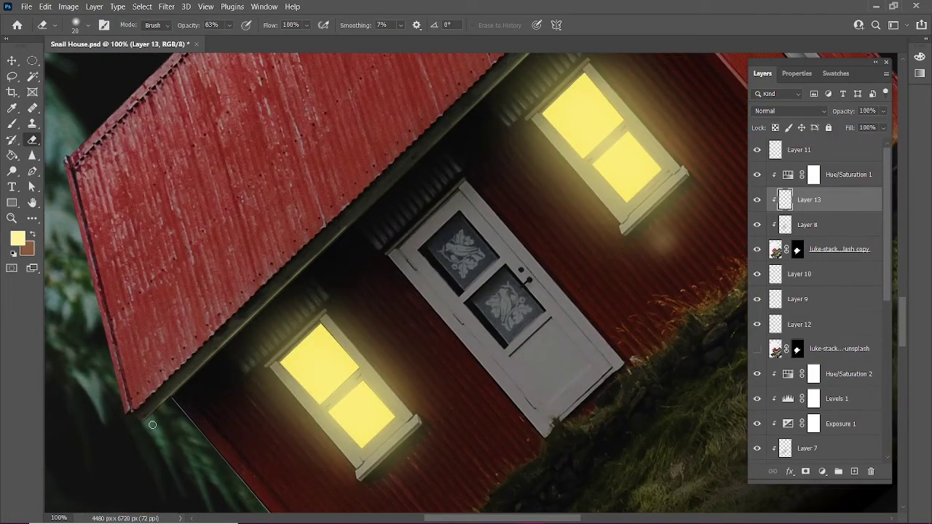
scroll(449, 257, "up", 5)
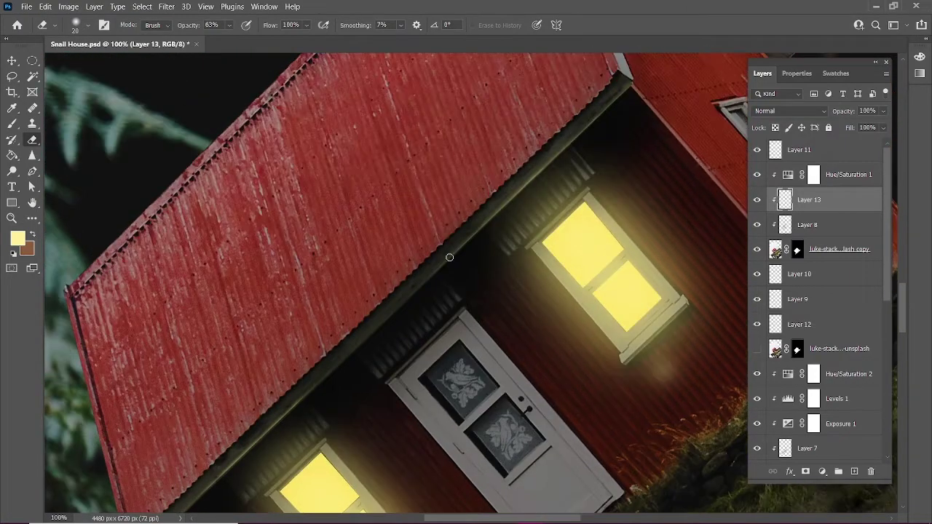
left_click_drag(681, 82, 537, 416)
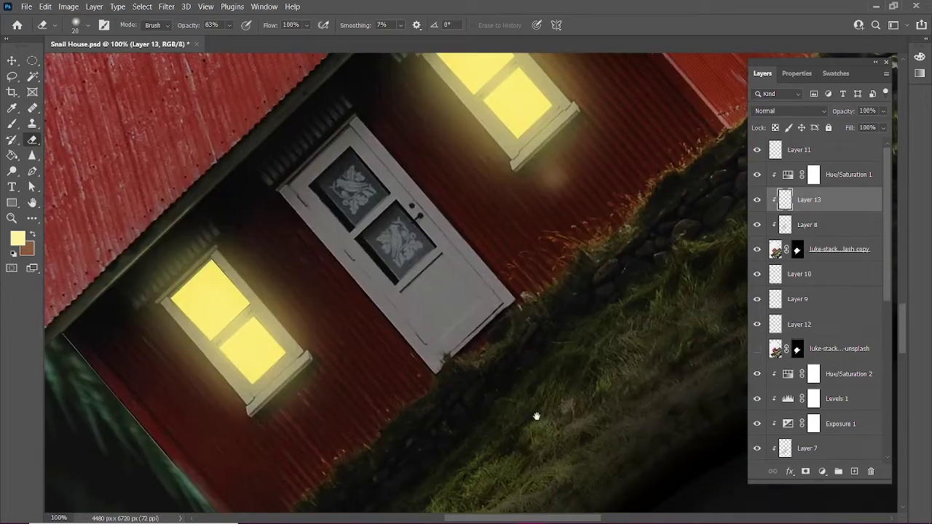
left_click(756, 200)
left_click_drag(756, 273, 757, 299)
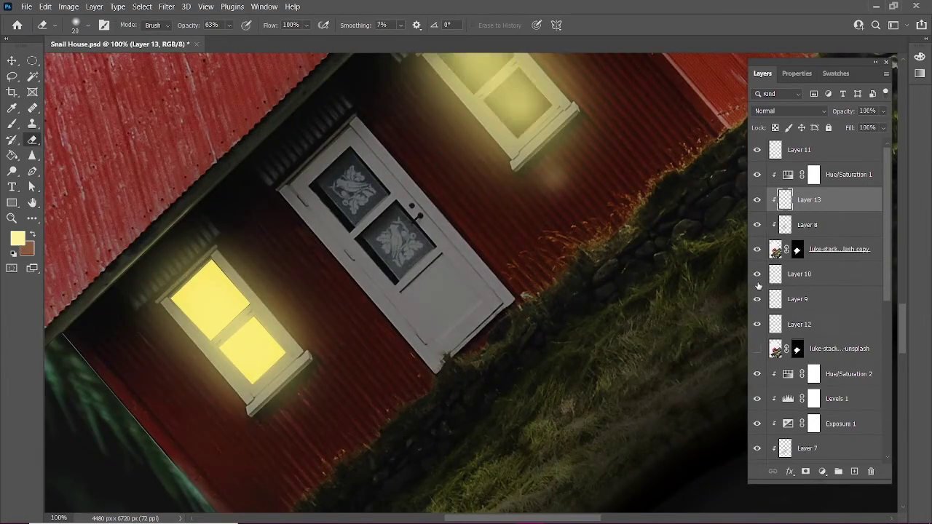
left_click(758, 286)
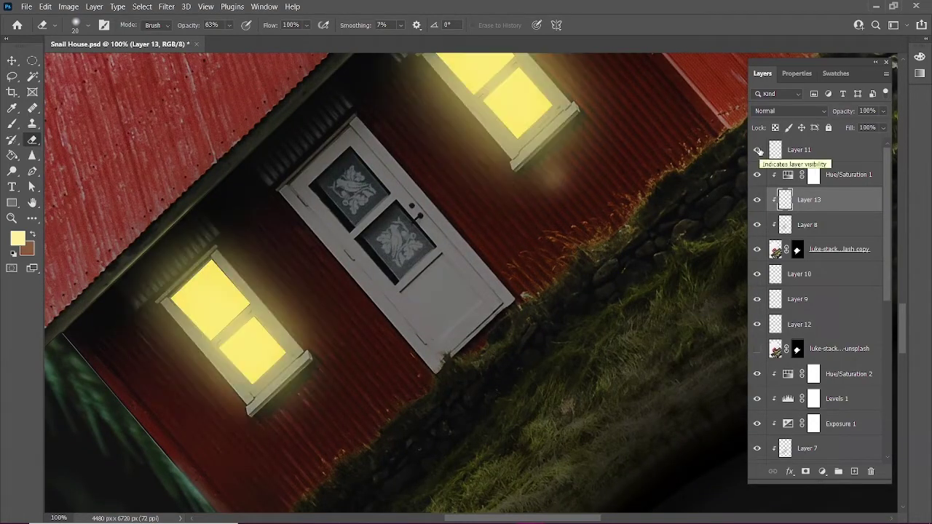
scroll(525, 335, "up", 2)
Erase stray window glow above the grass edge with a 150 px Eraser at 27% opacity.
left_click(757, 150)
left_click(854, 471)
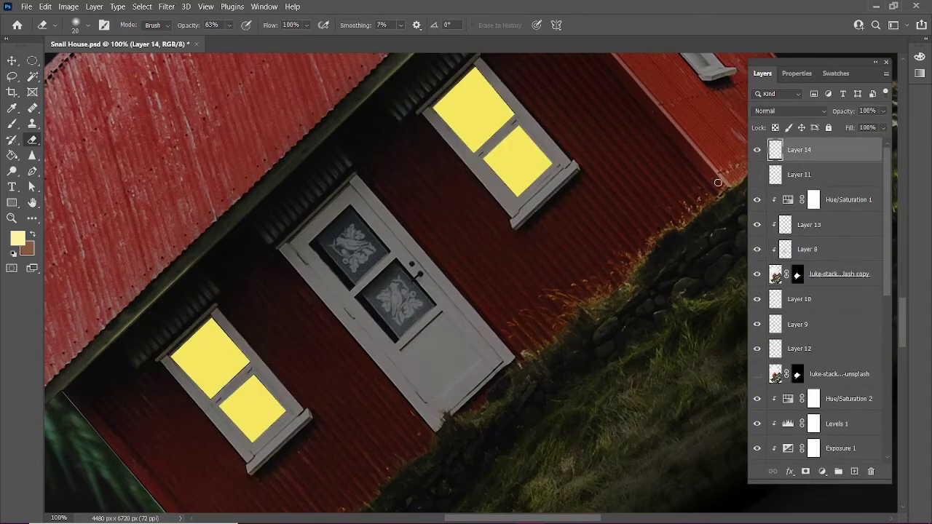
left_click(757, 175)
left_click(757, 150)
left_click(833, 175)
right_click(561, 218)
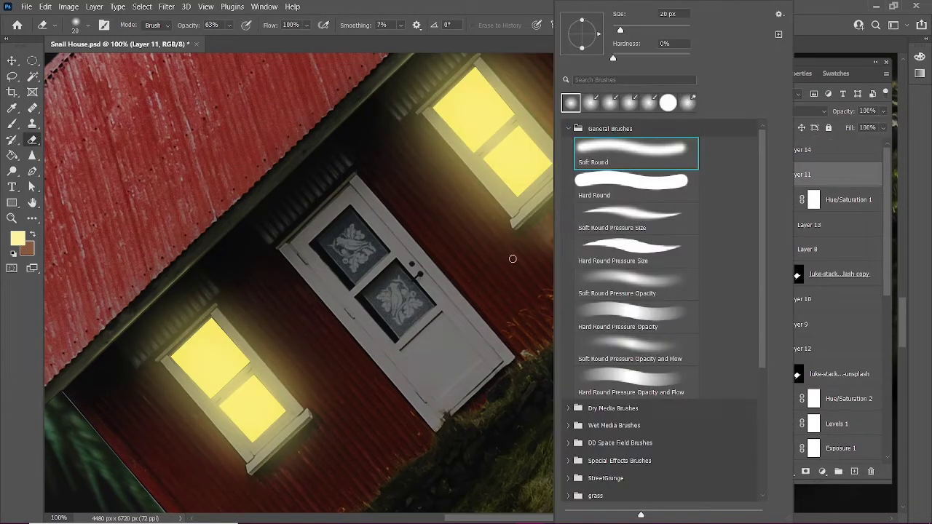
key("Return")
key("2")
key("7")
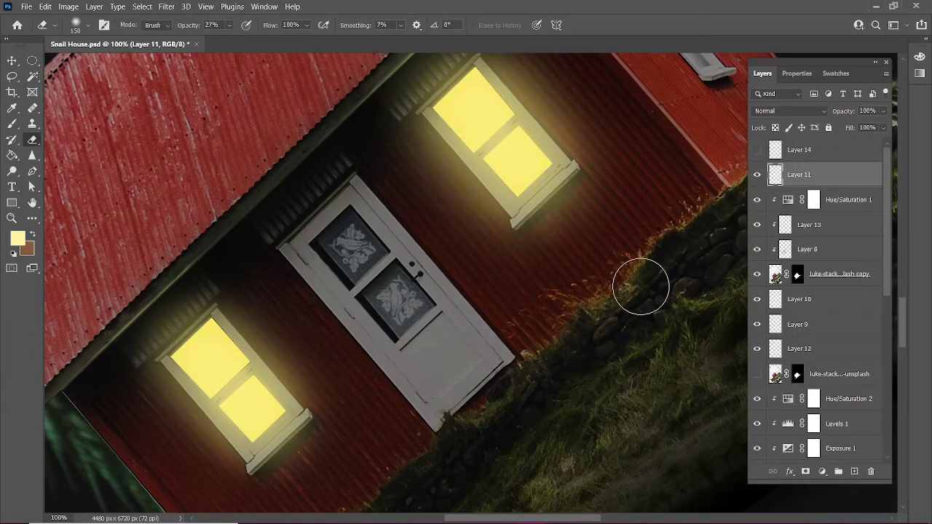
left_click_drag(640, 287, 555, 258)
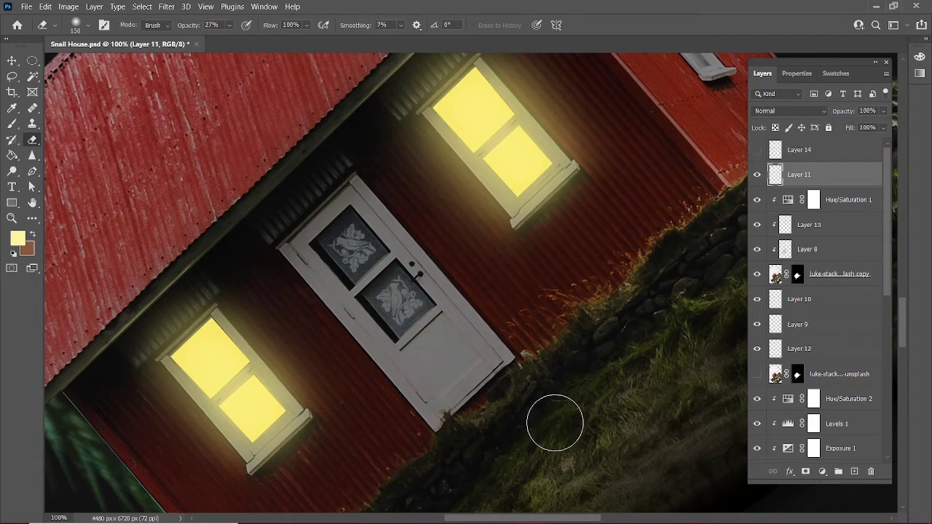
Add a new layer above Layer 8 clipped to the layer beneath, with the upper window in view.
scroll(502, 428, "up", 1)
mouse_move(530, 389)
left_mouse_down()
mouse_move(573, 399)
mouse_move(568, 462)
left_mouse_up()
left_click_drag(641, 192, 538, 403)
key("b")
left_click(823, 249)
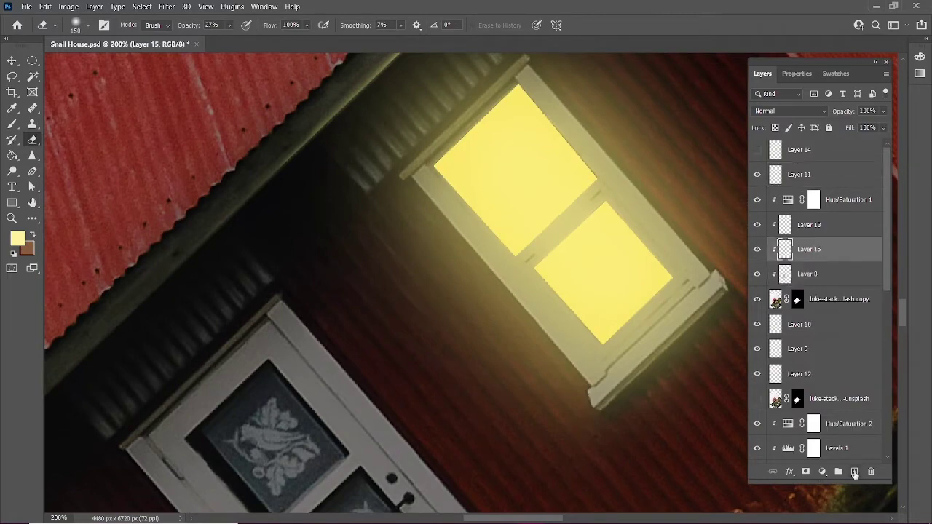
left_click(854, 471)
Paint yellow light along the upper window's frame and pane edges with a small brush at 52.
key("bracketleft")
key("bracketleft")
key("bracketleft")
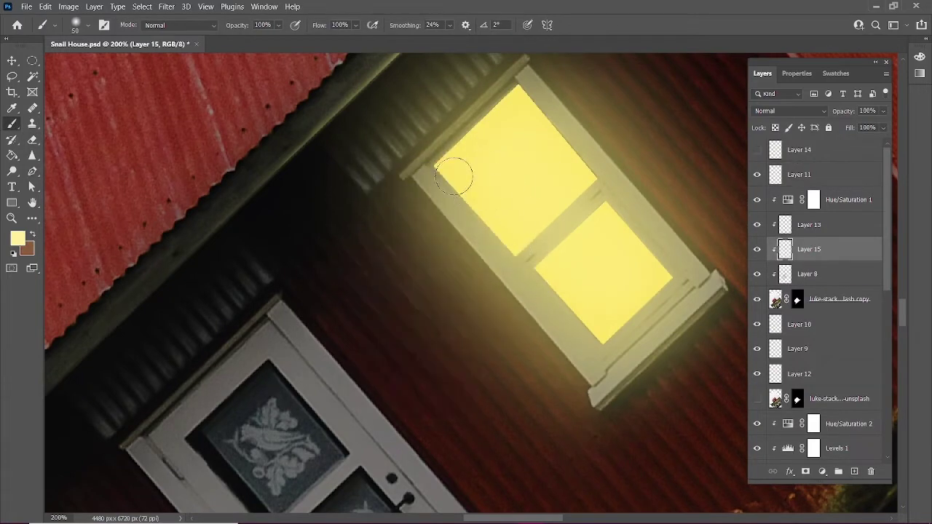
key("bracketleft")
key("bracketleft")
key("bracketleft")
type("52")
left_click_drag(437, 174, 476, 212)
left_click_drag(514, 92, 594, 172)
left_click_drag(540, 260, 672, 281)
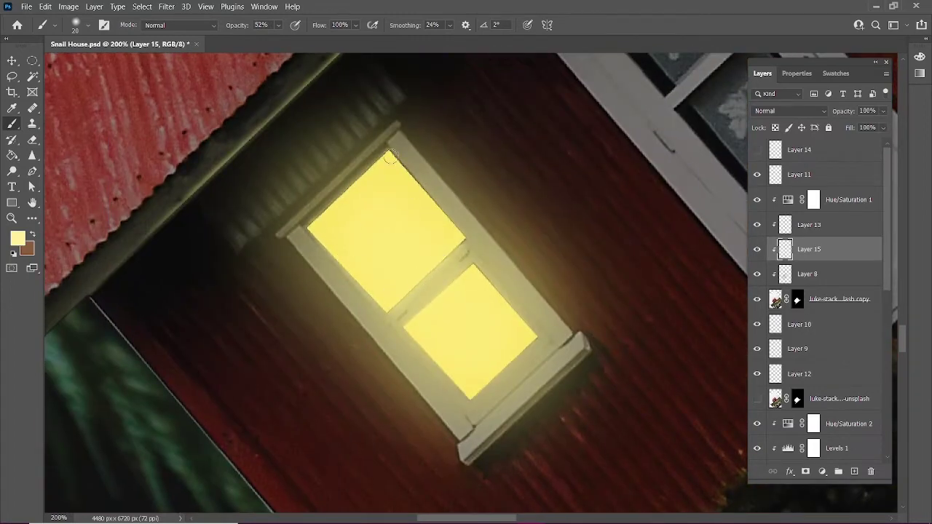
left_click_drag(390, 158, 496, 301)
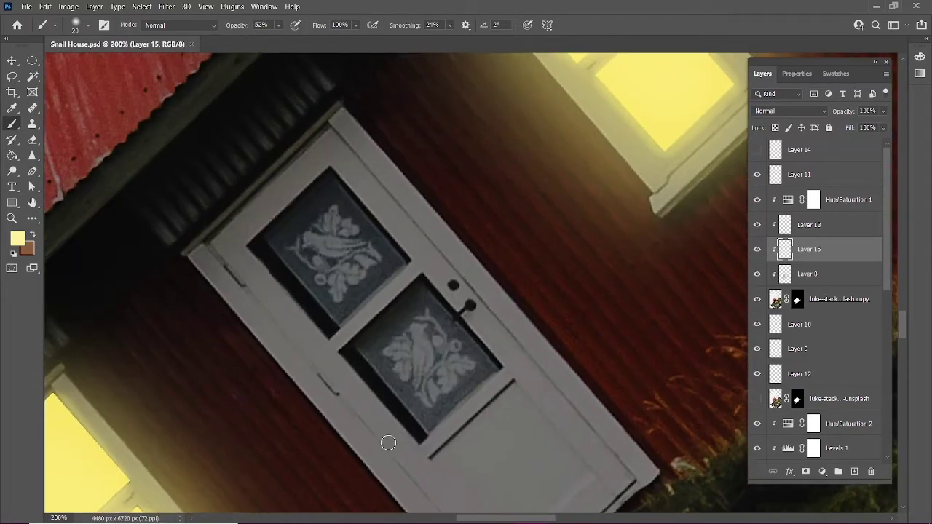
On the house photo copy layer, turn the first door-gap path into a selection.
left_click(32, 171)
left_click(830, 298)
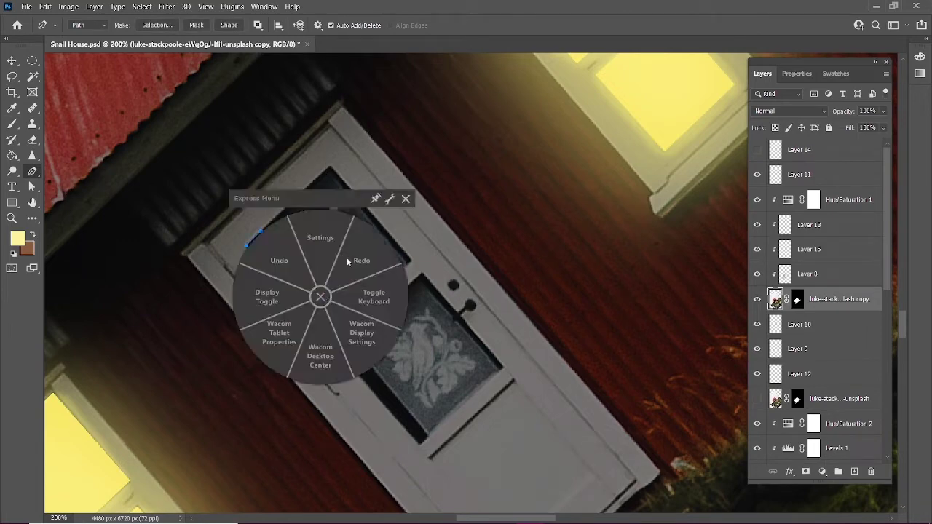
right_click(324, 329)
left_click(372, 94)
Trace the lower door gap and add it to the selection.
left_click(337, 352)
right_click(339, 355)
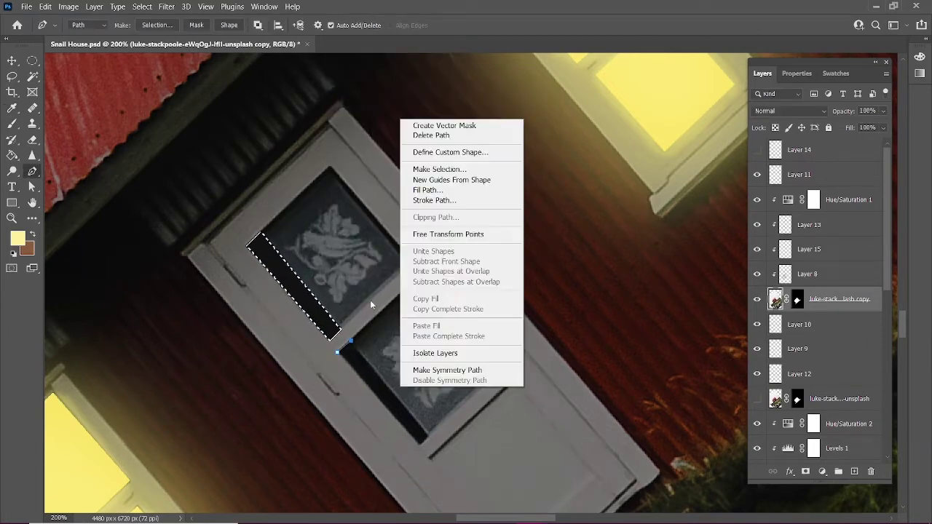
key("Escape")
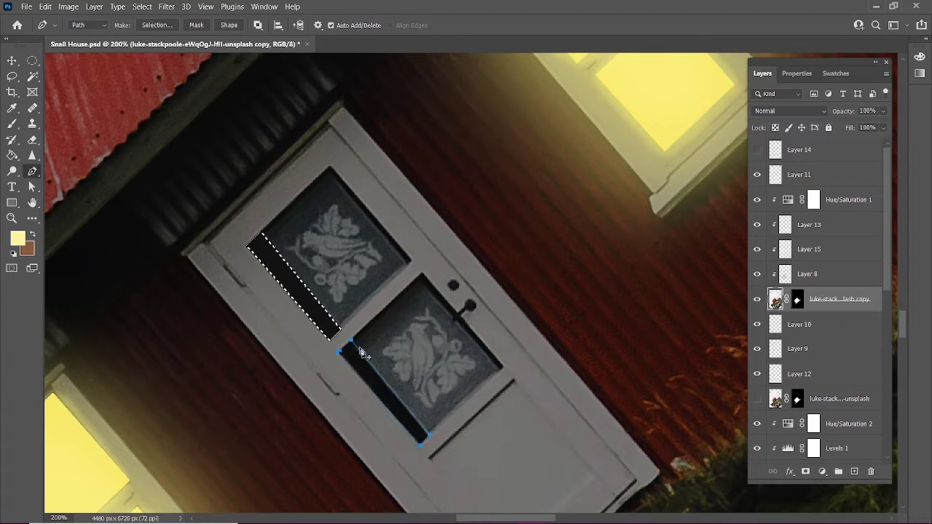
right_click(363, 354)
key("Escape")
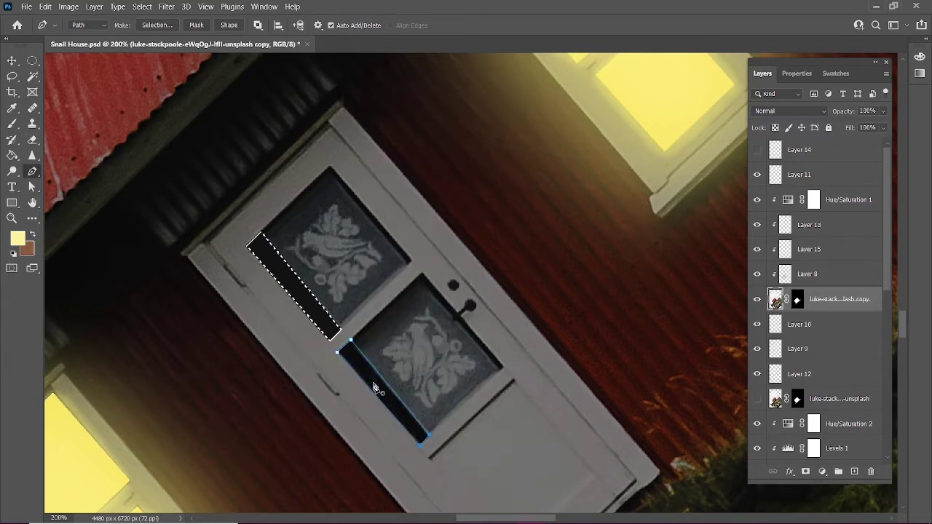
right_click(374, 387)
left_click(412, 155)
Outline the right lower gap with a closed path and add it to the selection.
left_click(386, 204)
left_click(526, 127)
left_click(418, 277)
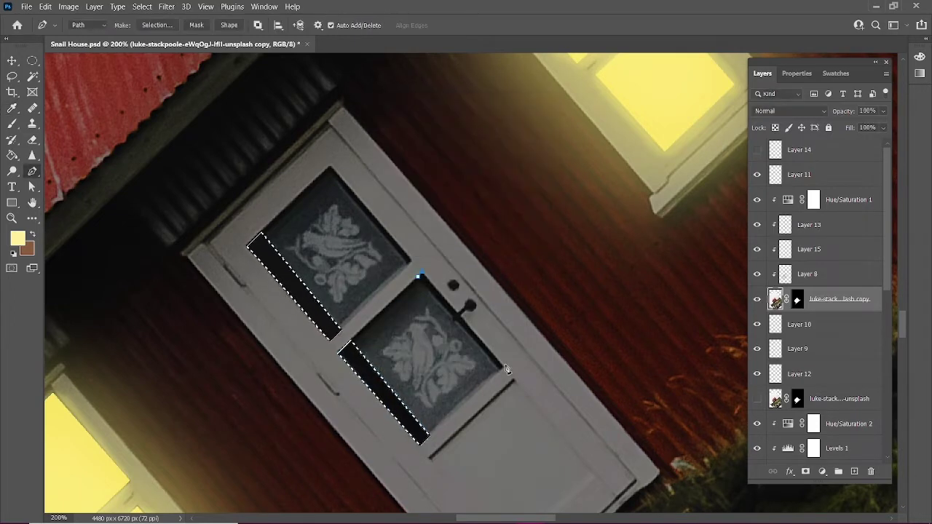
right_click(447, 293)
left_click(486, 56)
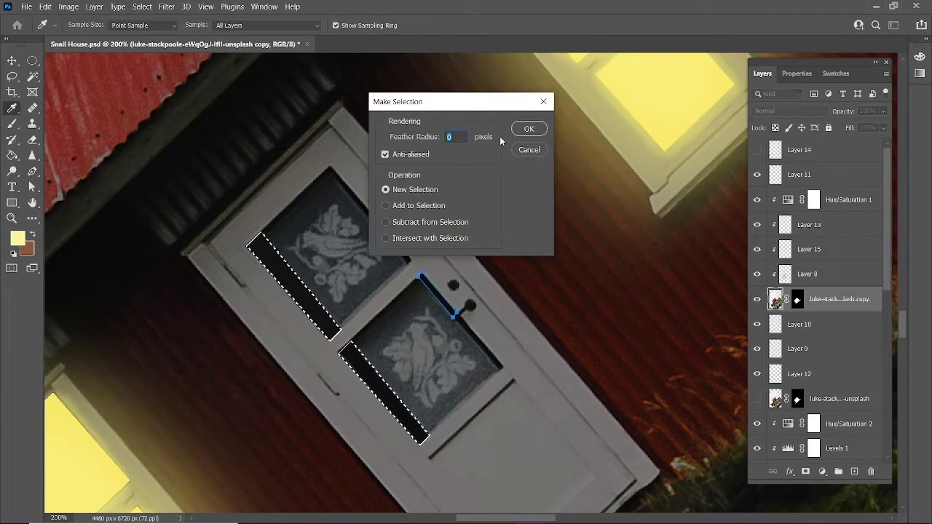
left_click(386, 204)
left_click(527, 127)
left_click(461, 315)
Trace the upper right gap and add it to the selection.
left_click(502, 367)
right_click(487, 345)
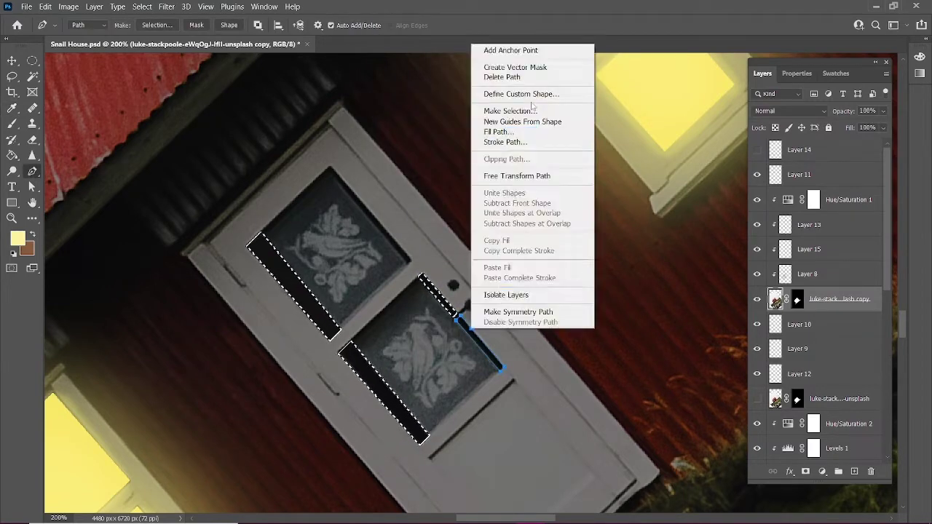
left_click(485, 56)
left_click(522, 129)
left_click(329, 168)
Add the gap beside the upper pane's right edge to the selection.
left_click(411, 261)
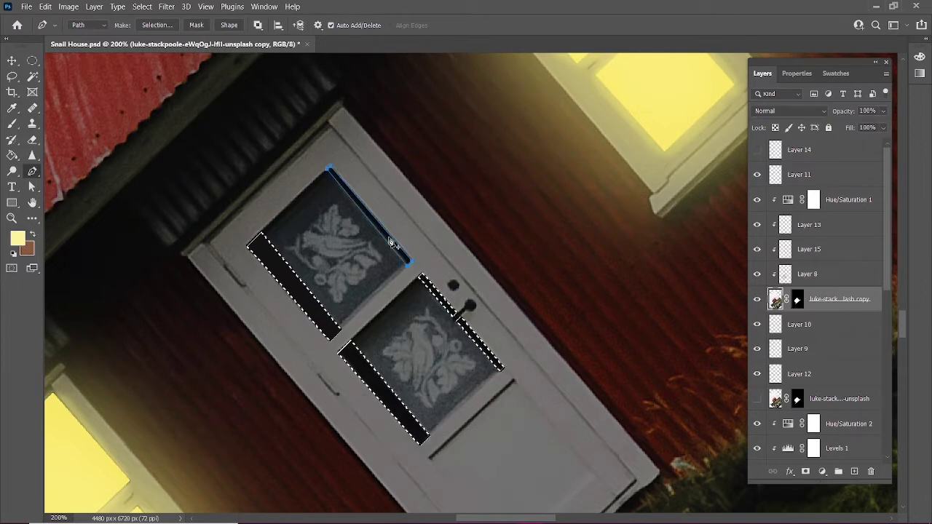
right_click(391, 238)
left_click(430, 280)
left_click(526, 126)
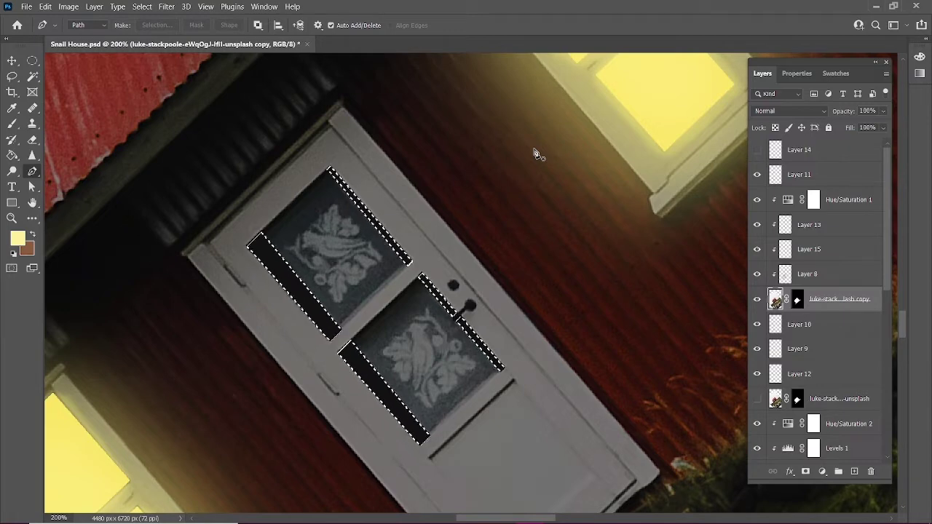
left_click(798, 324)
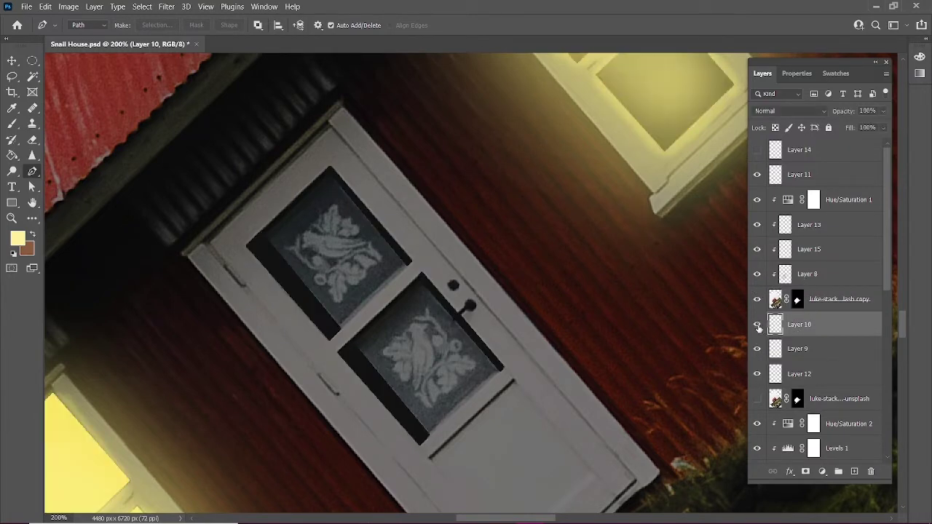
Fill the four door gaps with yellow on a new layer above Layer 10, nudged into place.
key("ctrl+v")
key("ctrl+t")
left_click_drag(319, 249, 439, 309)
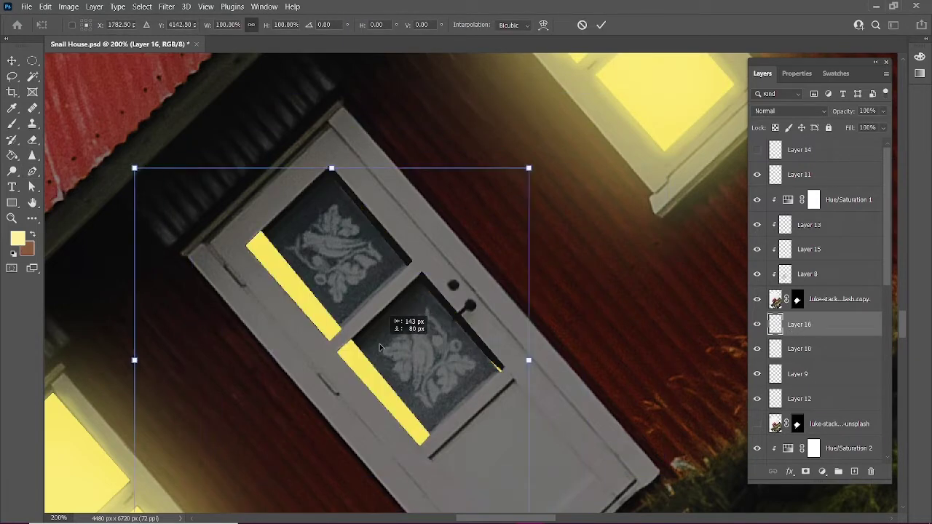
key("Return")
key("p")
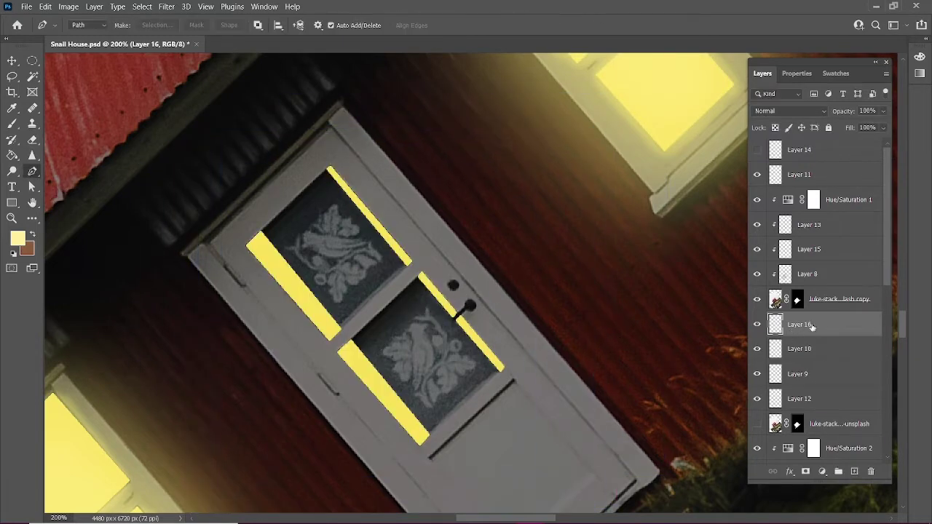
On a new layer, brush a soft 300 px yellow glow over the door, erased from the panes.
left_click(853, 471)
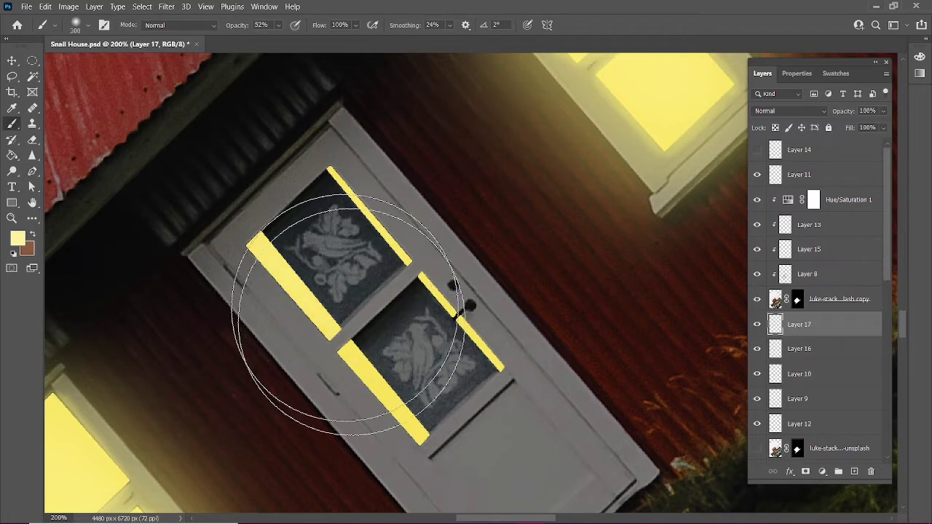
scroll(426, 327, "down", 1)
key("ctrl+bracketright")
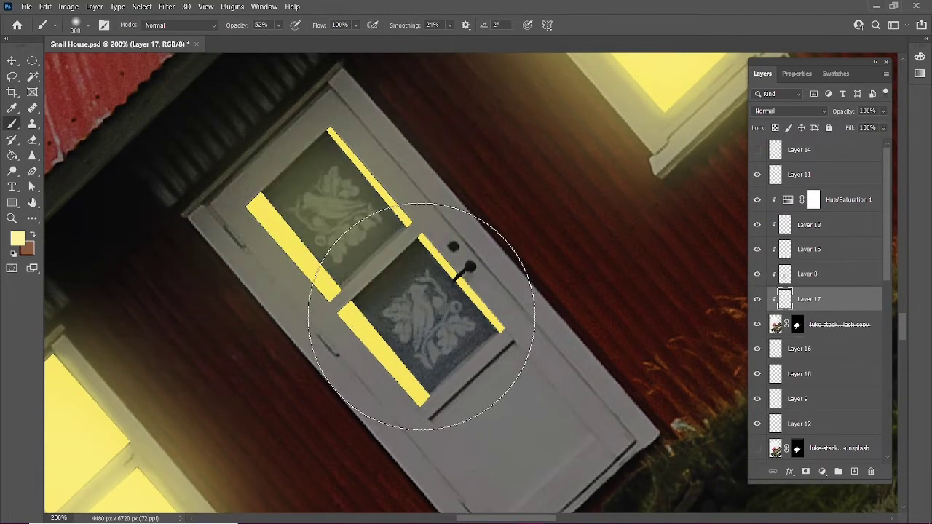
key("ctrl+minus")
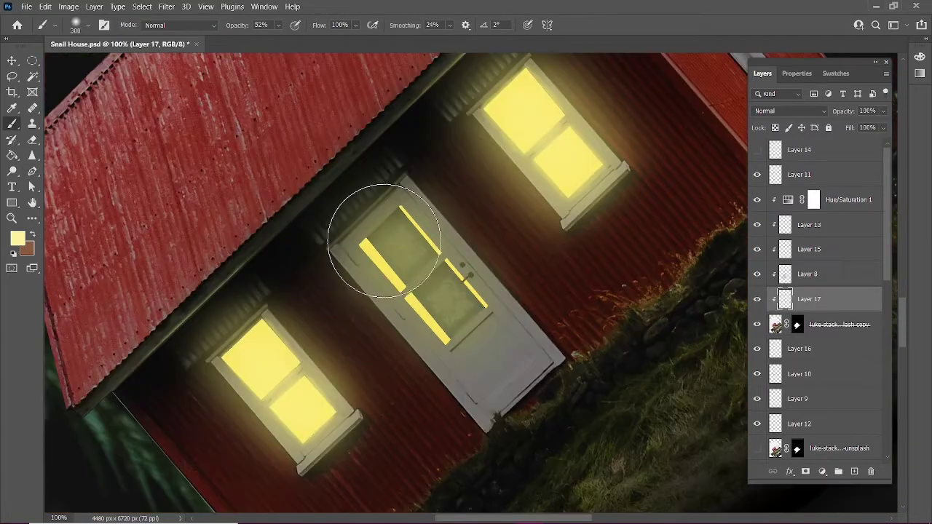
left_click_drag(343, 239, 447, 270)
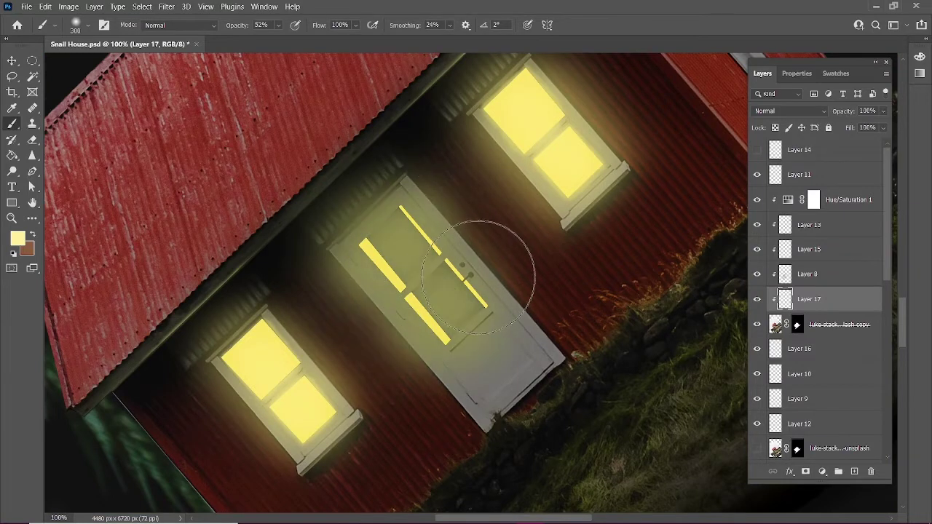
key("e")
left_click_drag(393, 236, 466, 313)
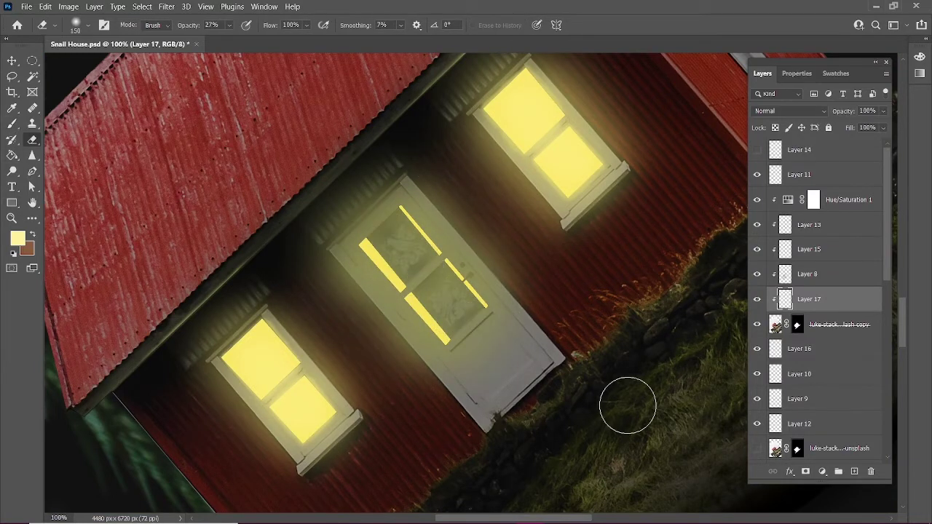
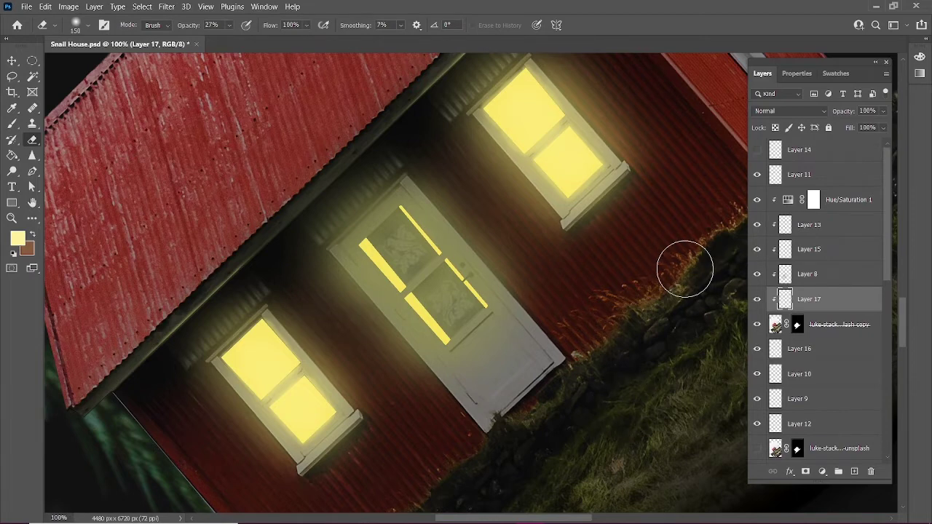
Zoom in on the door panes, set a 15 px brush, and add clipped Layer 18 above Layer 17.
key("ctrl+plus")
key("ctrl+plus")
key("b")
left_click(222, 26)
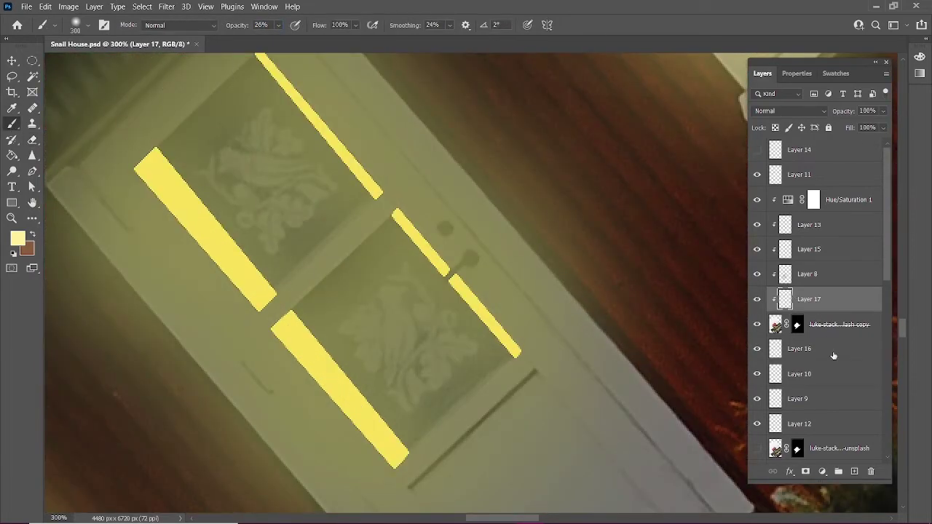
key("bracketleft")
key("bracketleft")
key("bracketleft")
key("ctrl+shift+alt+n")
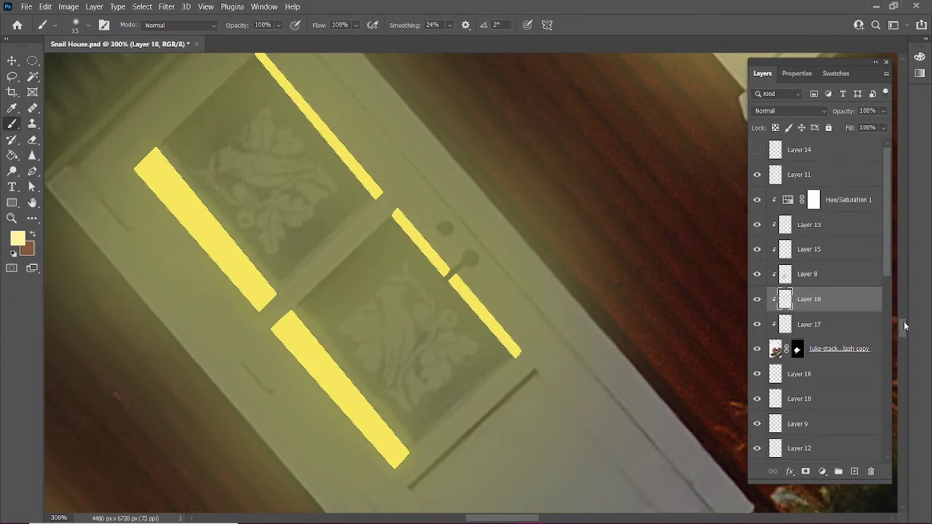
Add a second clipped layer, Layer 19, for the roof-window glow.
scroll(280, 94, "up", 1)
scroll(293, 215, "down", 2)
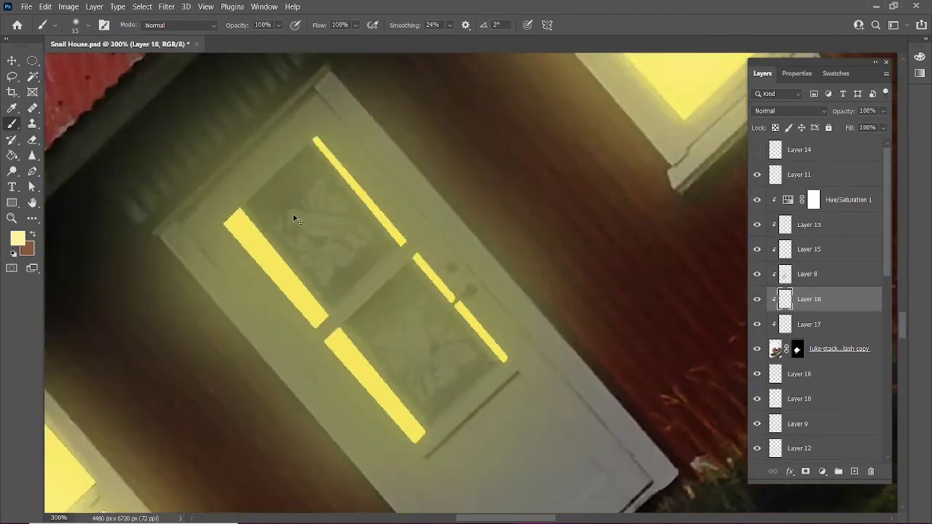
scroll(294, 219, "down", 4)
scroll(294, 219, "up", 1)
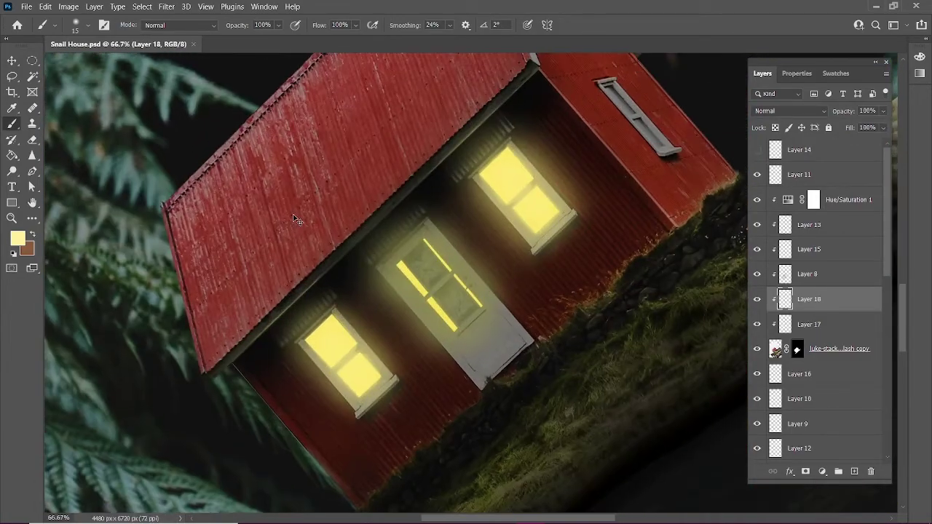
scroll(293, 219, "up", 3)
scroll(504, 182, "up", 2)
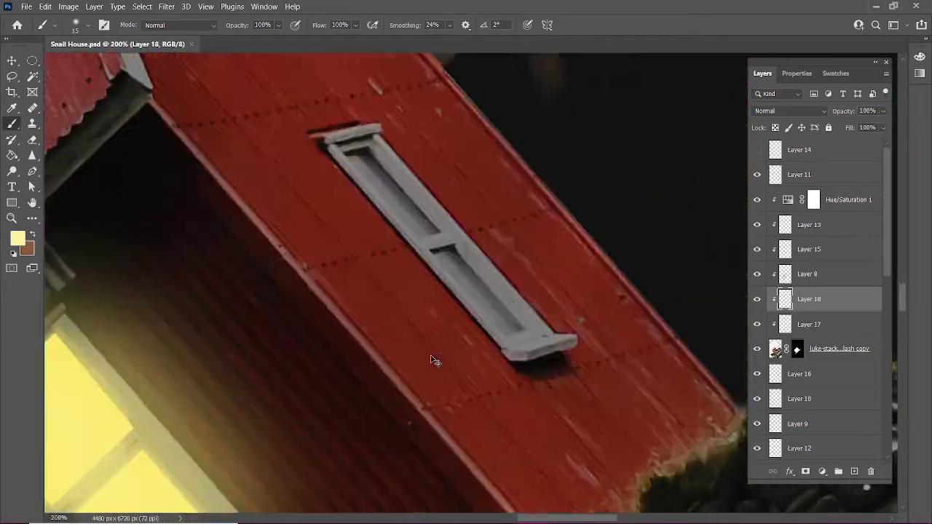
scroll(435, 357, "down", 2)
key("ctrl+shift+alt+n")
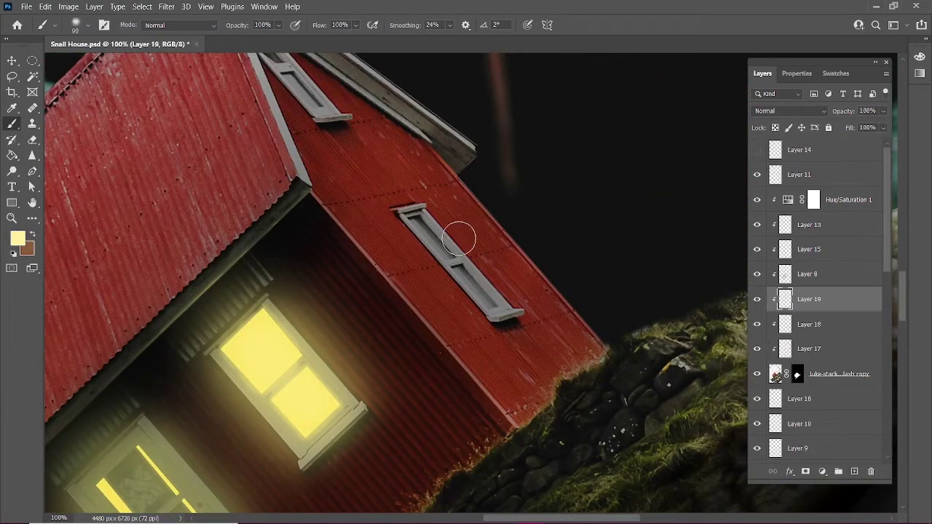
Undo the accidental yellow stroke over the roof window and lower brush opacity to 16%.
left_click_drag(416, 211, 504, 310)
left_click(409, 224)
key("1")
key("6")
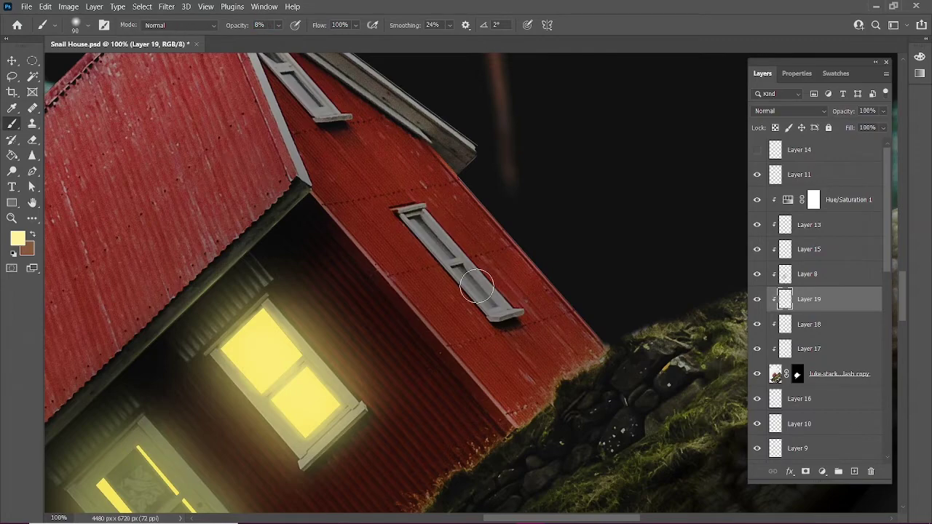
scroll(480, 306, "down", 3)
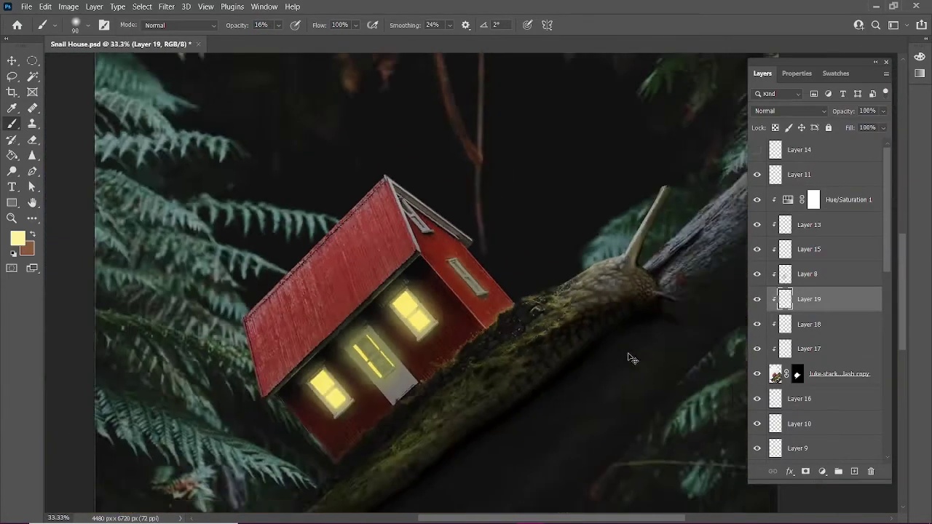
scroll(495, 347, "down", 2)
Save the composite, compare the glow with a layer toggled, and select Layer 13.
key("ctrl+s")
scroll(494, 361, "up", 6)
scroll(401, 265, "down", 1)
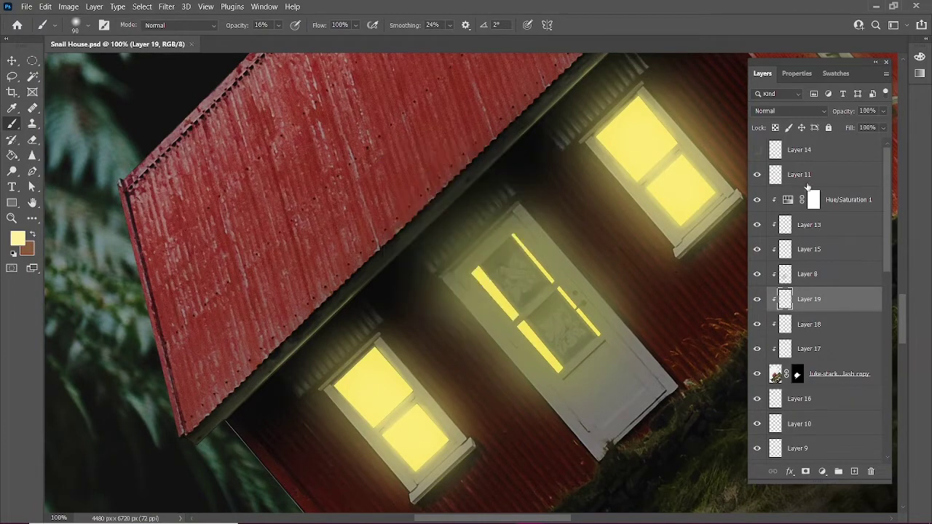
double_click(758, 151)
left_click(818, 228)
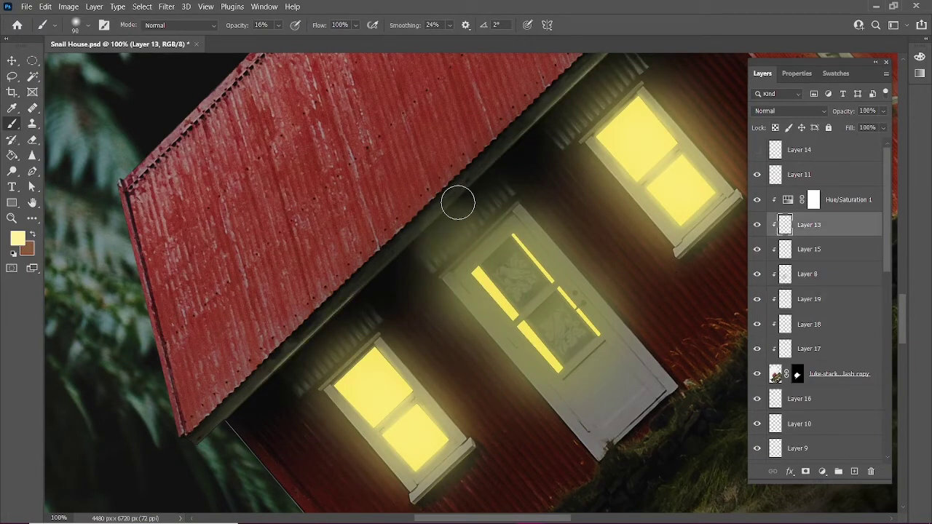
Paint a soft yellow eave glow with a 15 px brush, then thin it with a 9 px eraser.
key("bracketleft")
key("bracketleft")
key("bracketleft")
left_click_drag(481, 184, 422, 235)
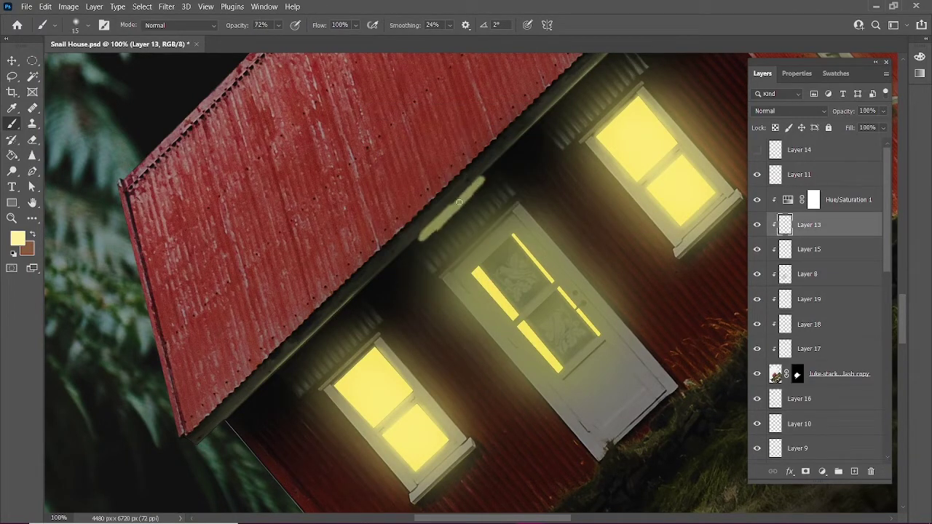
key("e")
key("bracketleft")
key("bracketleft")
key("bracketleft")
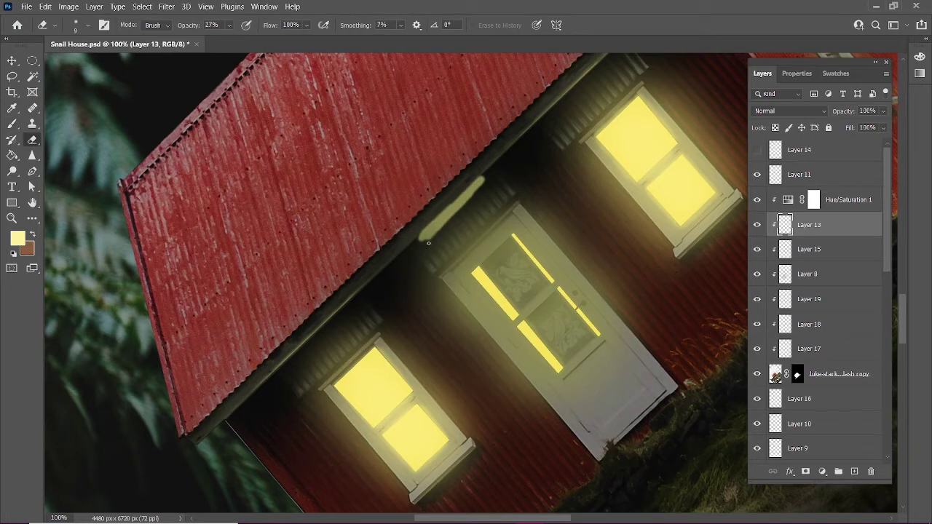
left_click_drag(448, 224, 384, 147)
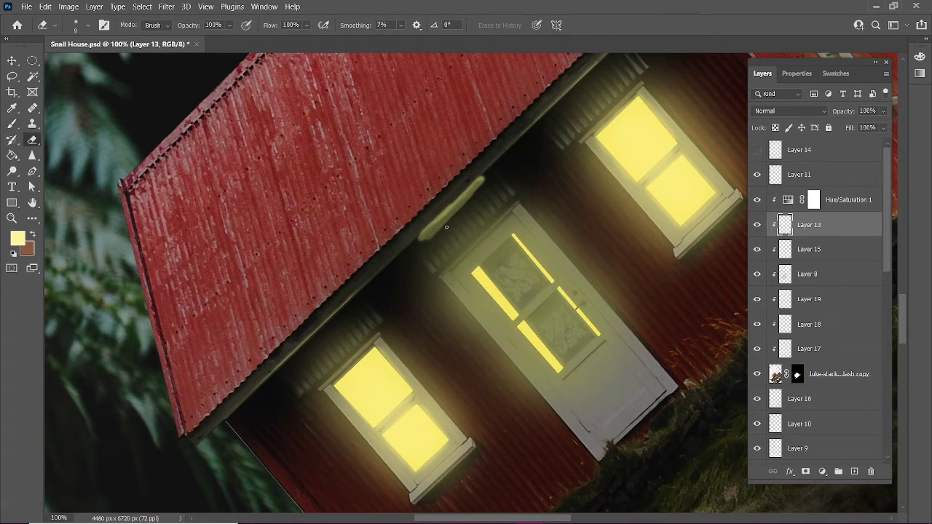
left_click_drag(446, 227, 420, 239)
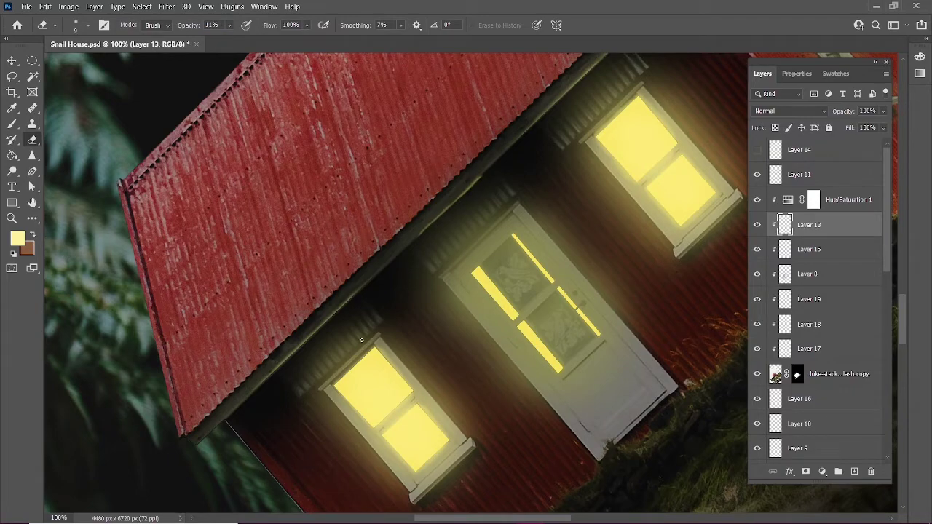
key("ctrl+0")
scroll(364, 345, "up", 5)
Draw a Pen path along the eave and turn it into a selection.
key("p")
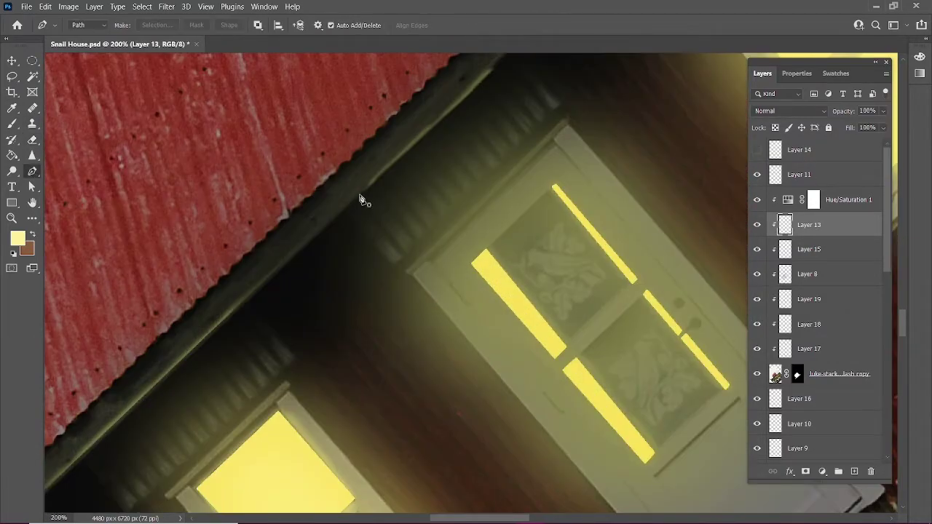
left_click(360, 194)
left_click(497, 65)
right_click(407, 197)
left_click(437, 240)
left_click(529, 129)
Erase the excess yellow glow along the eave within the selection.
key("e")
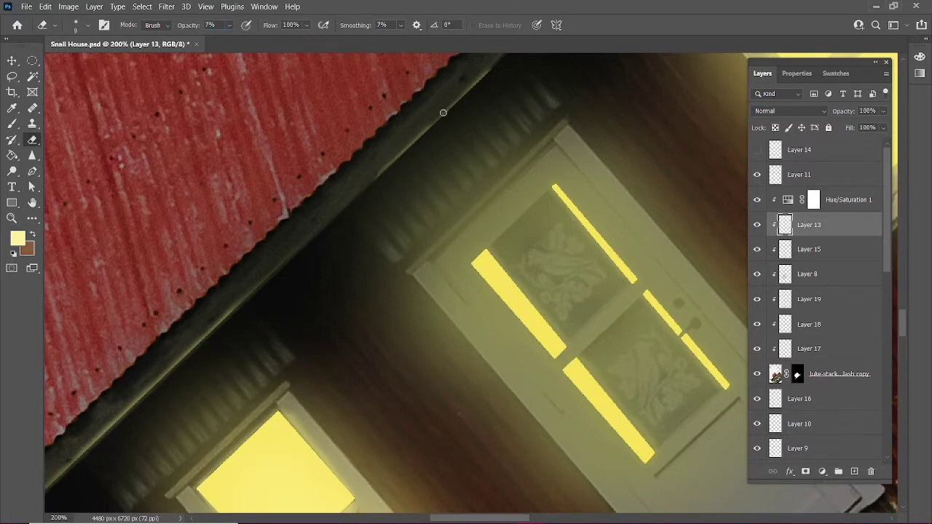
scroll(906, 315, "up", 3)
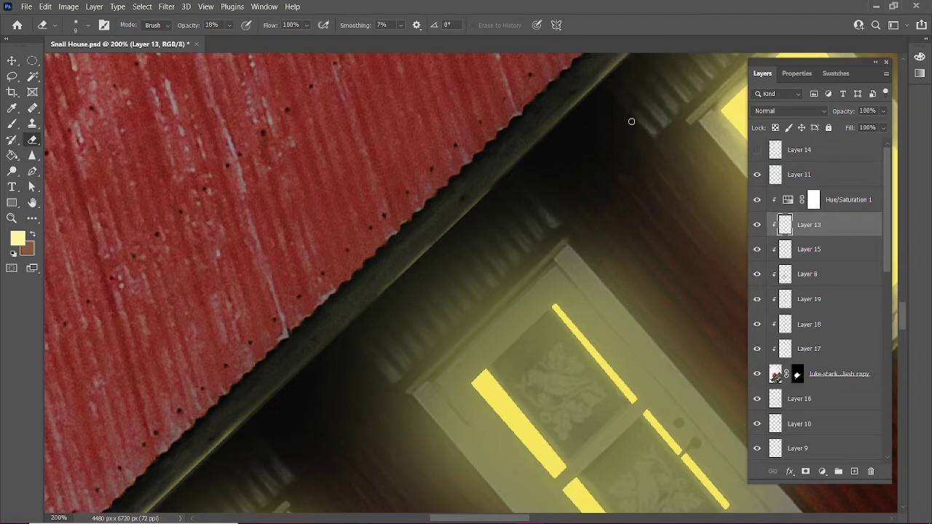
scroll(631, 122, "down", 5)
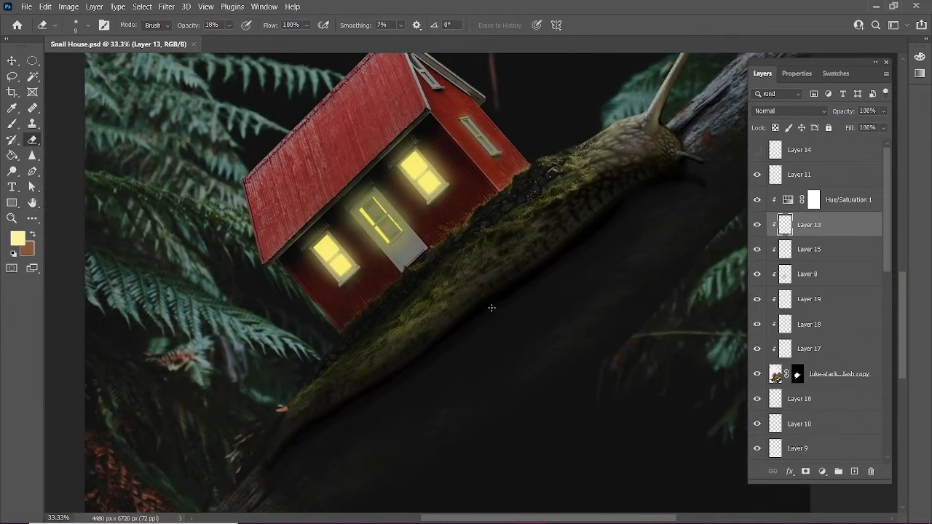
left_click_drag(491, 308, 521, 268)
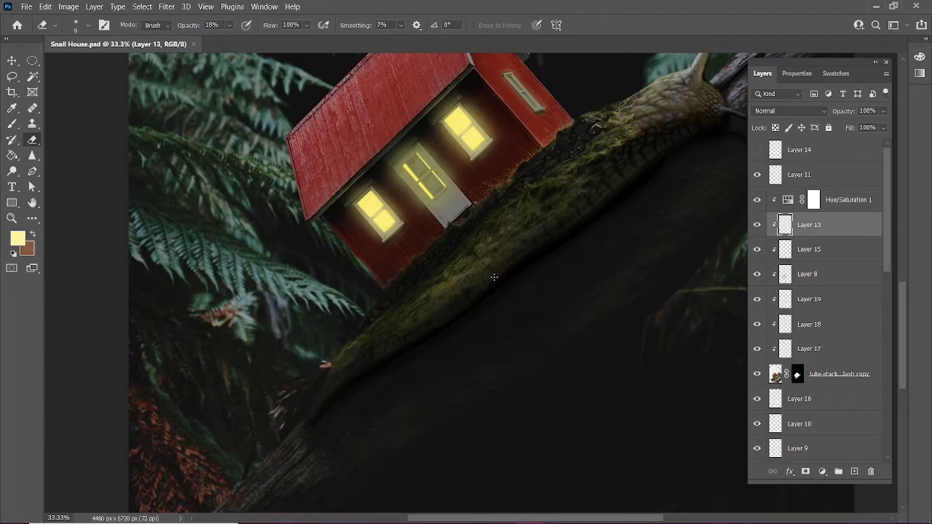
scroll(502, 335, "up", 5)
scroll(524, 357, "up", 2)
scroll(531, 320, "down", 7)
scroll(546, 310, "up", 2)
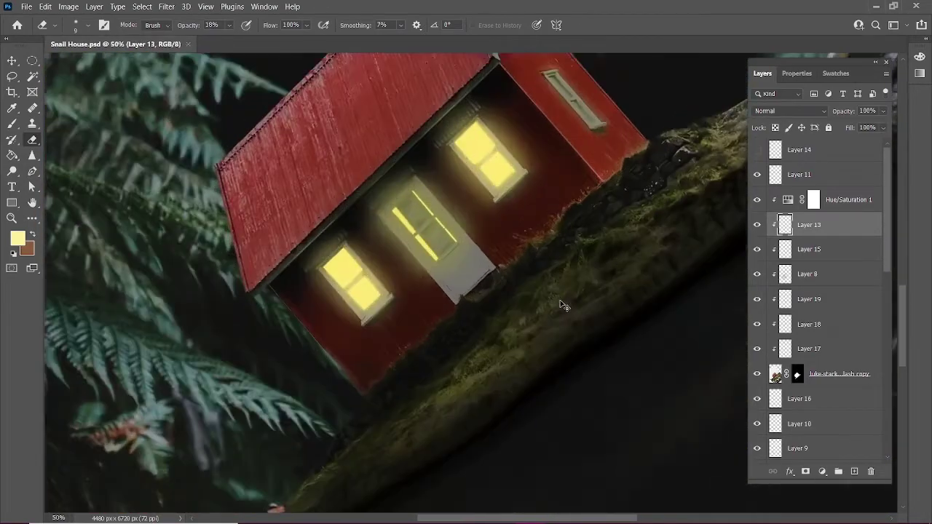
scroll(506, 301, "up", 1)
scroll(505, 301, "up", 2)
scroll(505, 301, "down", 1)
Target the snail photo layer's mask and choose the Tall Grass 3 brush.
left_click(797, 374)
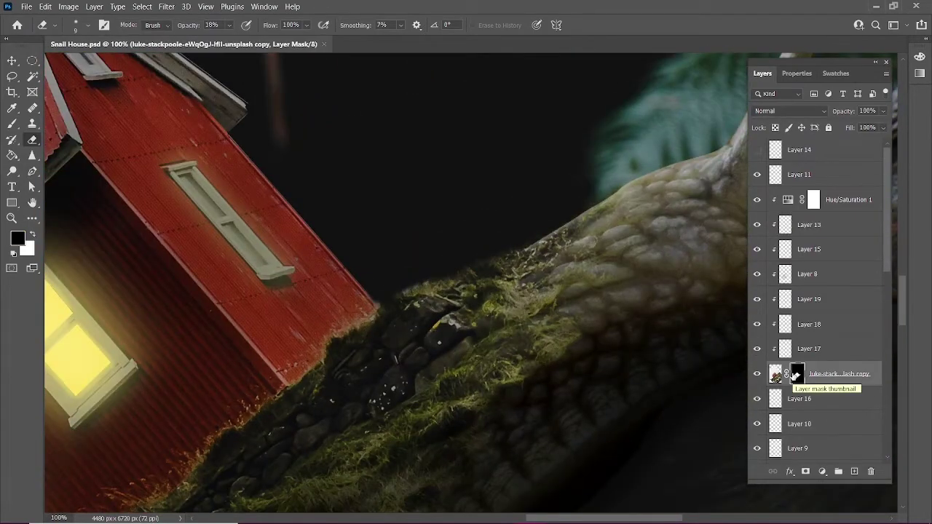
left_click(80, 25)
left_click(22, 233)
left_click(116, 304)
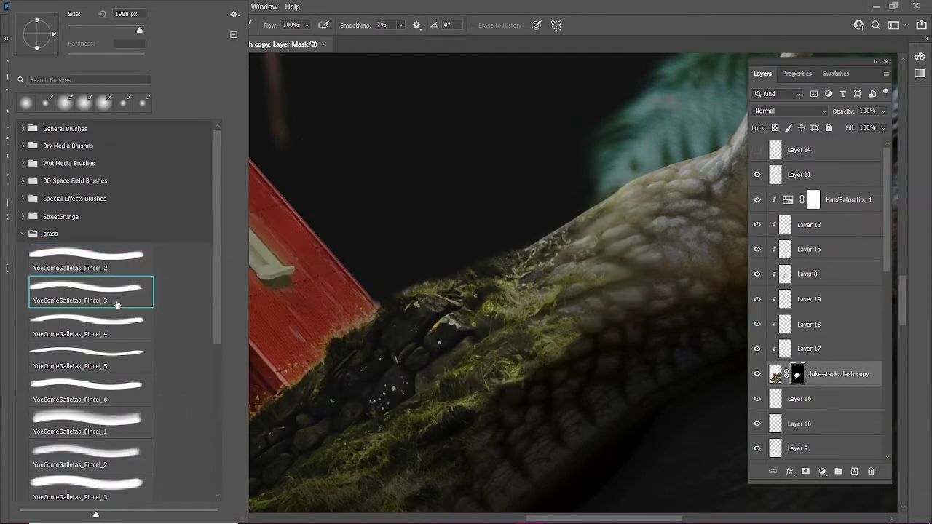
left_click(23, 233)
left_click(23, 250)
left_click(109, 309)
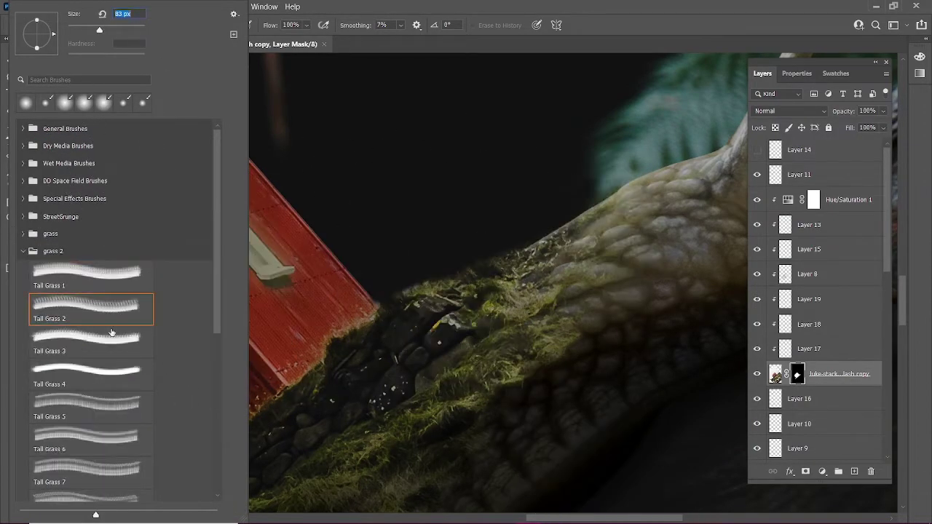
left_click(111, 334)
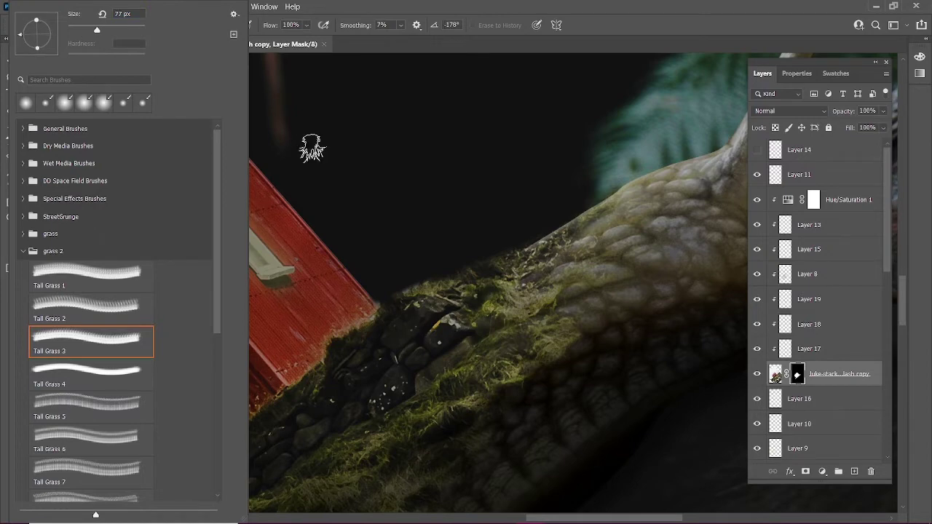
key("Return")
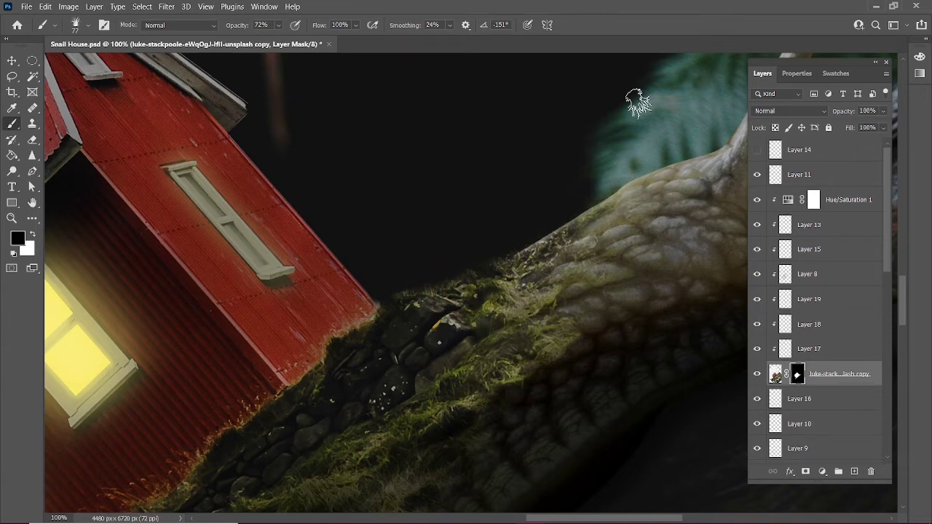
Restore black as the foreground colour for painting grassy edges on the mask.
left_click(32, 232)
left_click(18, 238)
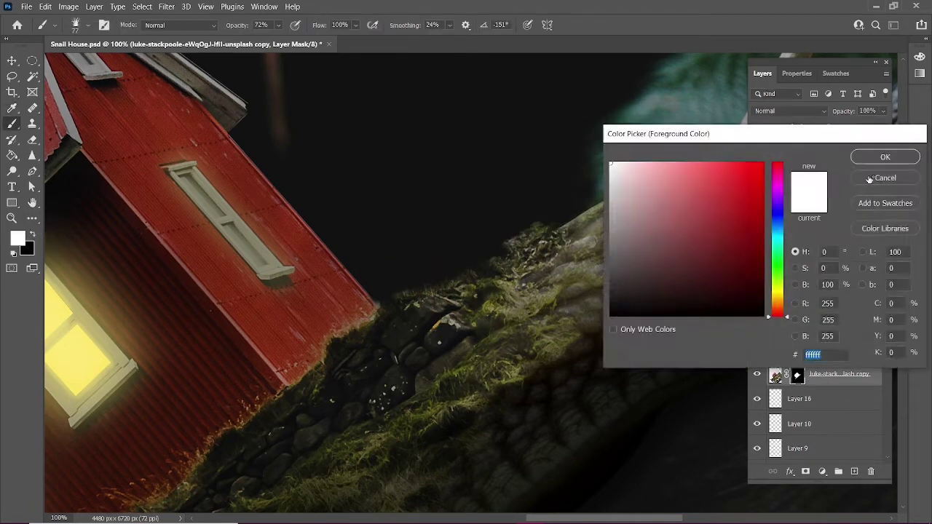
left_click(868, 179)
key("x")
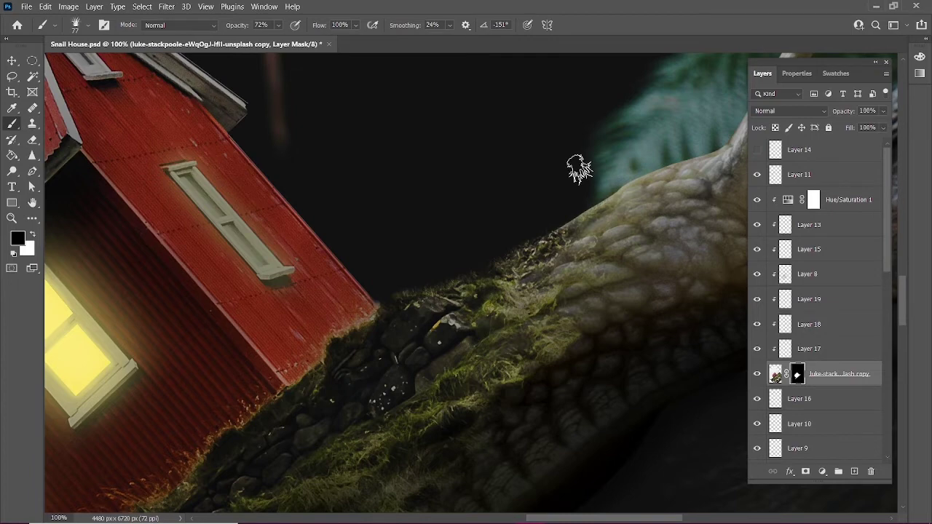
Switch to a small round brush, zoom out to the whole house, and save.
left_click(80, 25)
double_click(47, 104)
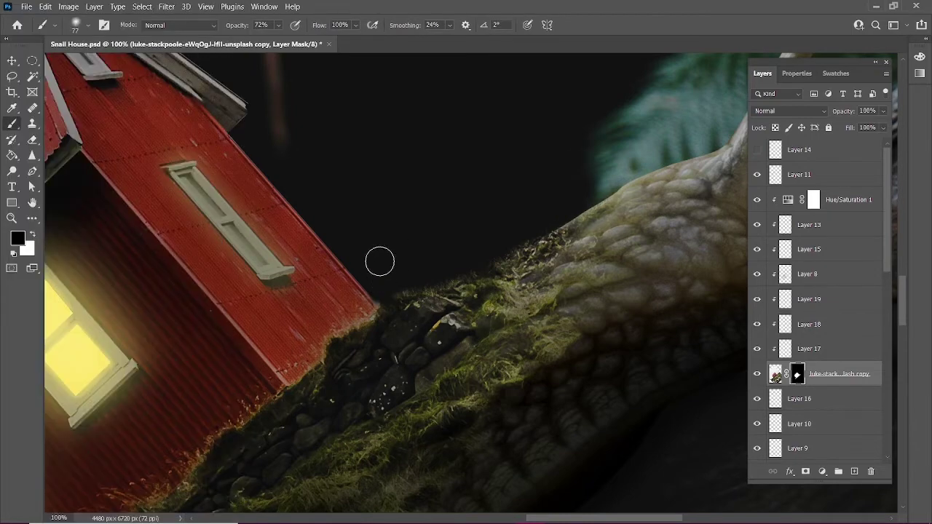
key("ctrl+minus")
key("ctrl+minus")
key("ctrl+minus")
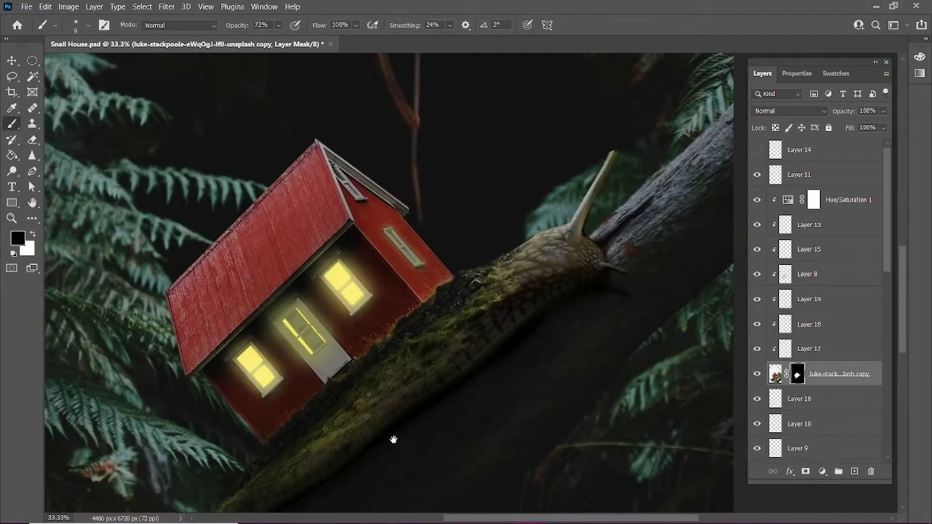
key("ctrl+s")
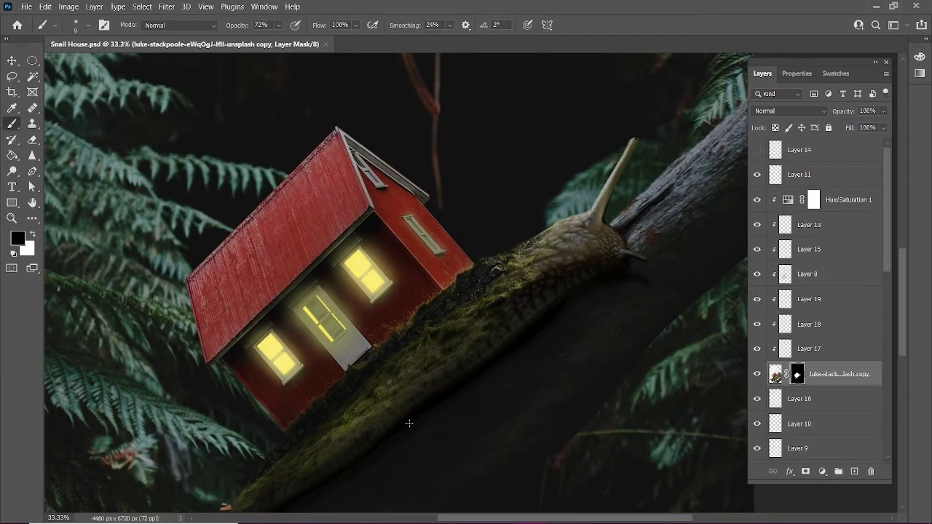
Select Layer 20 and scale the gable detail down to about 99%.
key("v")
left_click(440, 253)
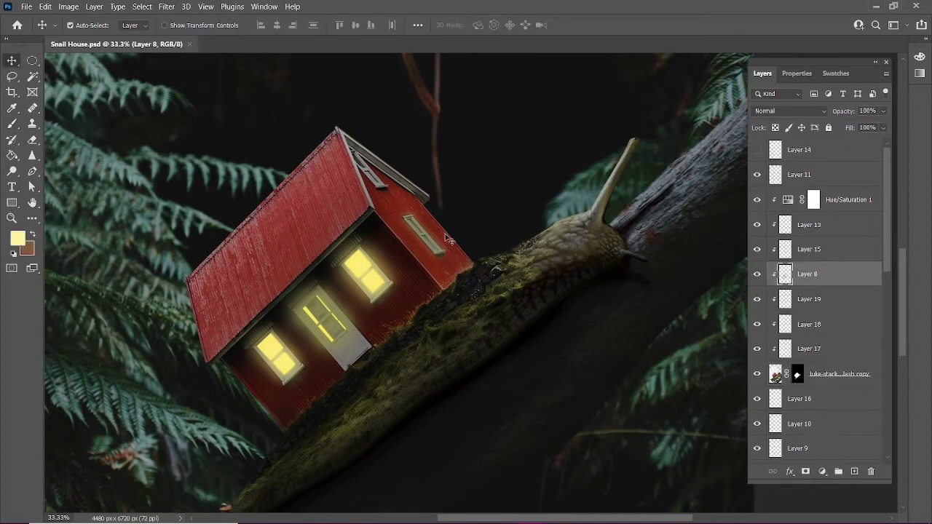
left_click(757, 274)
left_click(440, 231, "ctrl")
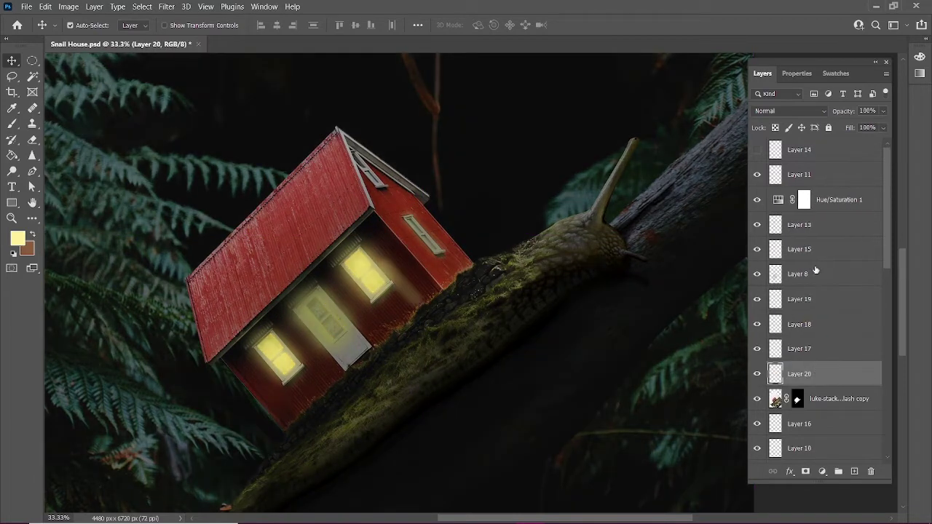
left_click(837, 380)
key("ctrl+t")
left_click_drag(395, 166, 398, 205)
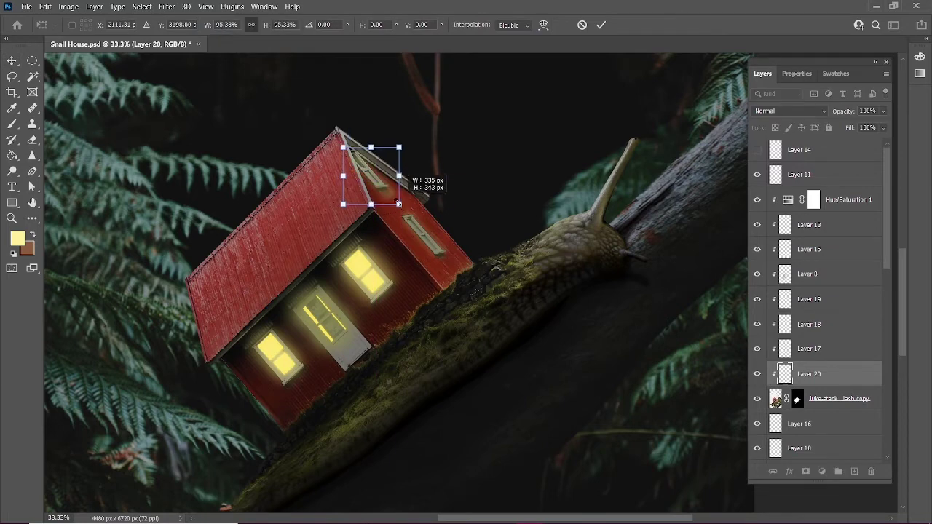
key("Return")
Select Layer 14 and add a new empty layer, Layer 21, above it.
scroll(451, 322, "down", 3)
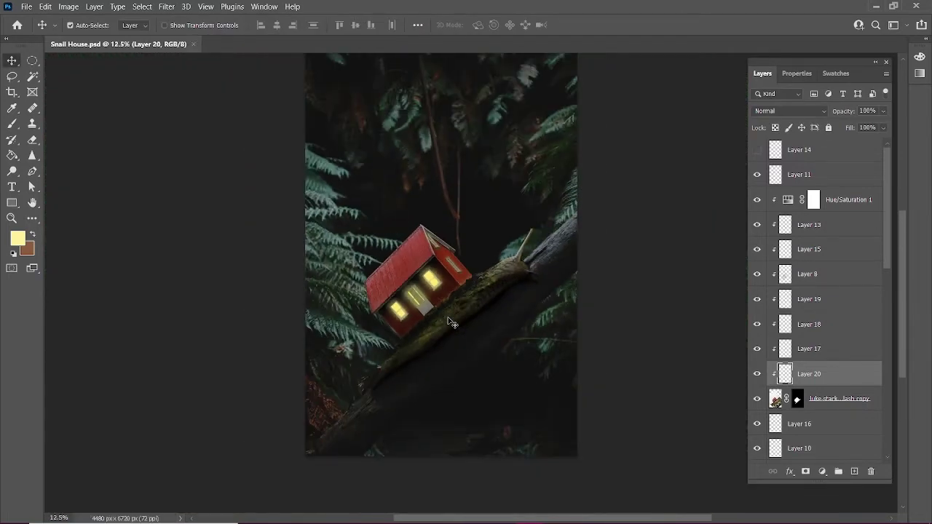
scroll(451, 323, "up", 1)
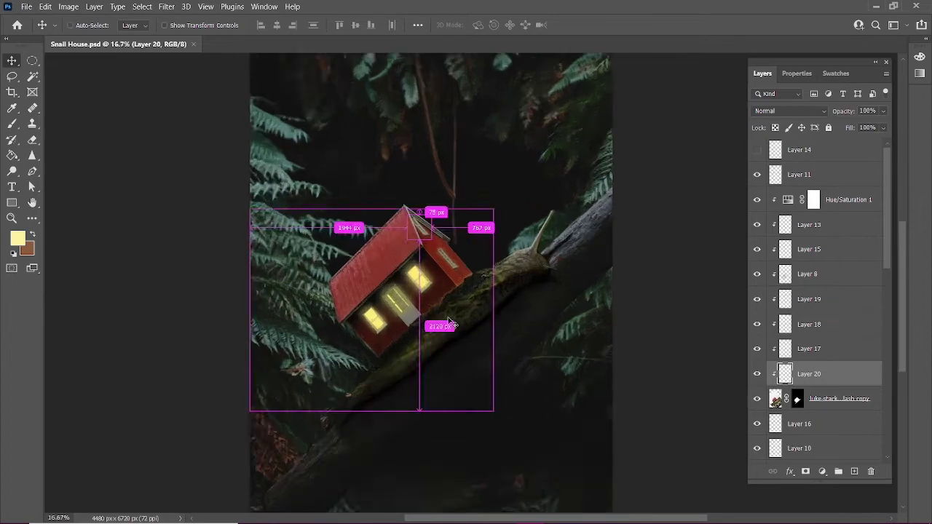
scroll(451, 323, "up", 3)
scroll(452, 323, "down", 1)
scroll(451, 323, "down", 2)
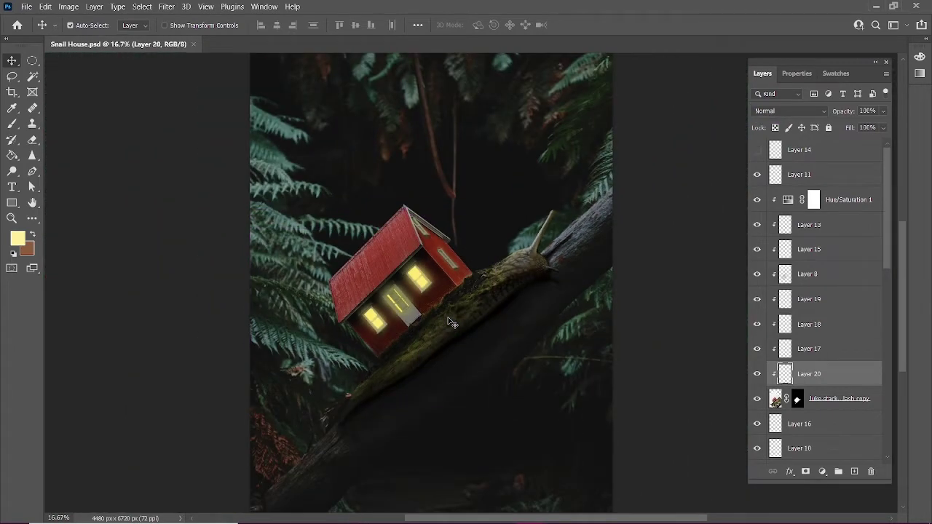
left_click_drag(460, 362, 442, 272)
scroll(816, 291, "down", 5)
scroll(816, 291, "up", 5)
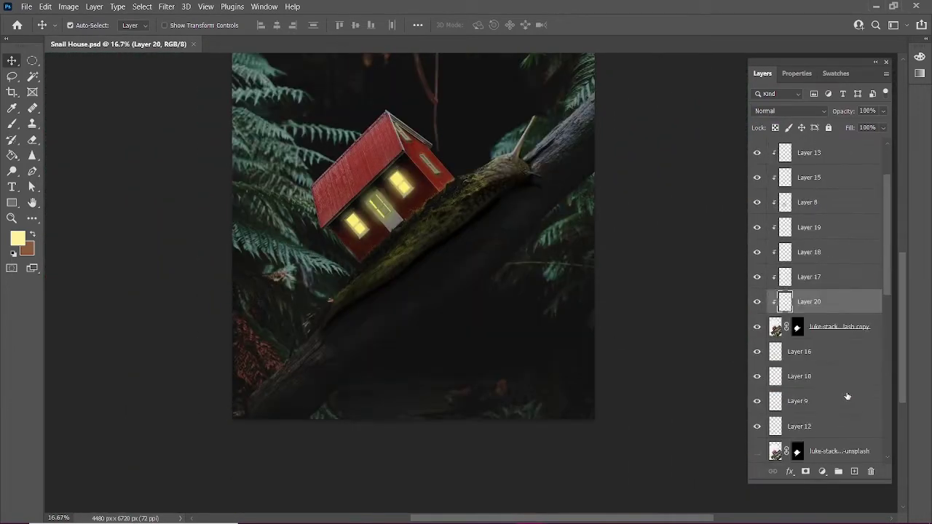
left_click(799, 149)
left_click(855, 471)
scroll(534, 427, "down", 1)
Set the foreground colour to a saturated blue.
key("i")
left_click(17, 238)
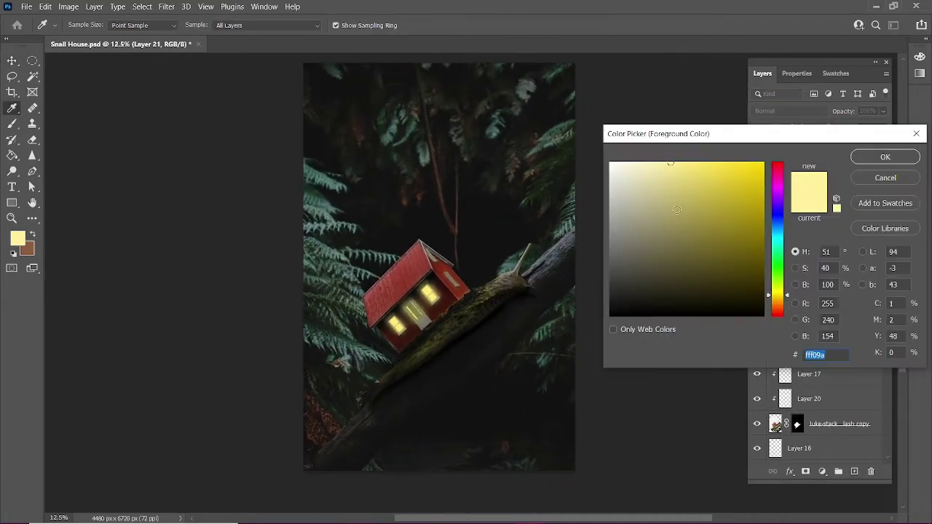
left_click_drag(777, 218, 768, 234)
key("Escape")
left_click(18, 238)
left_click(745, 189)
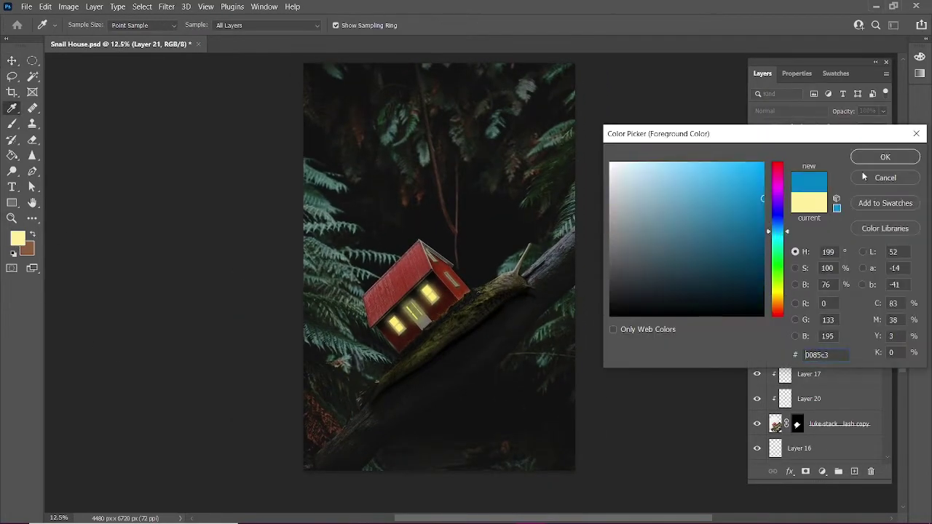
left_click(885, 157)
Draw a full-canvas blue rectangle and blend it in Overlay mode at 28% opacity.
key("v")
left_click(11, 203)
left_click_drag(300, 61, 577, 475)
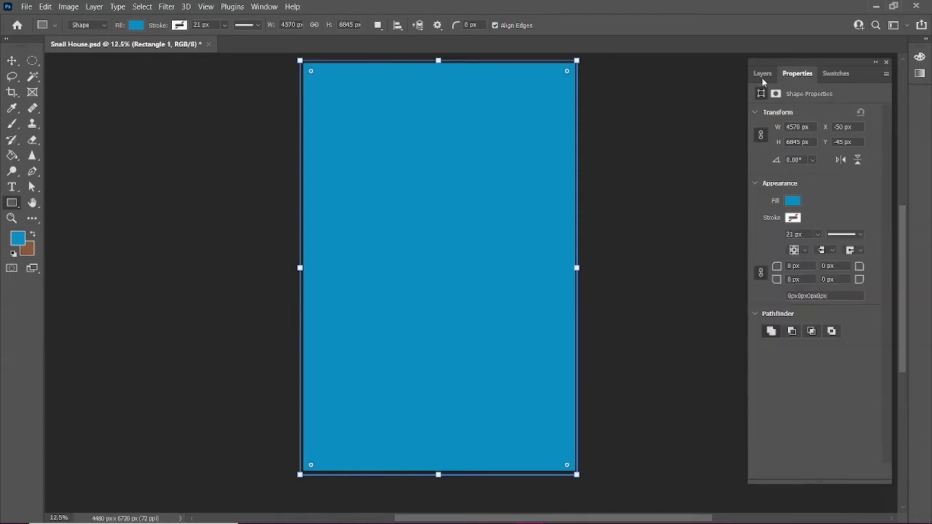
left_click(762, 73)
left_click(790, 110)
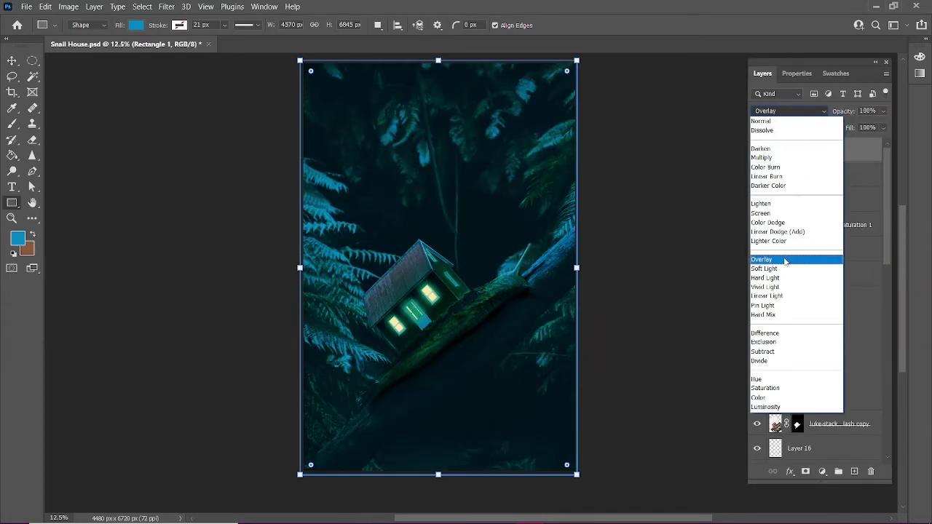
left_click(760, 259)
left_click_drag(843, 111, 819, 113)
key("v")
scroll(415, 325, "up", 3)
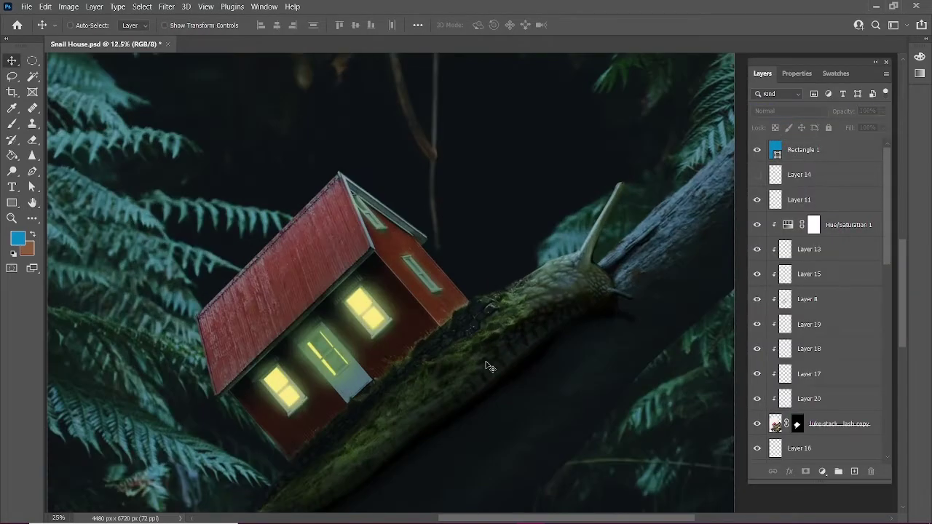
Erase the blue wash back from the house and snail with a soft 100 px eraser at 69%.
left_click(32, 140)
left_click(75, 25)
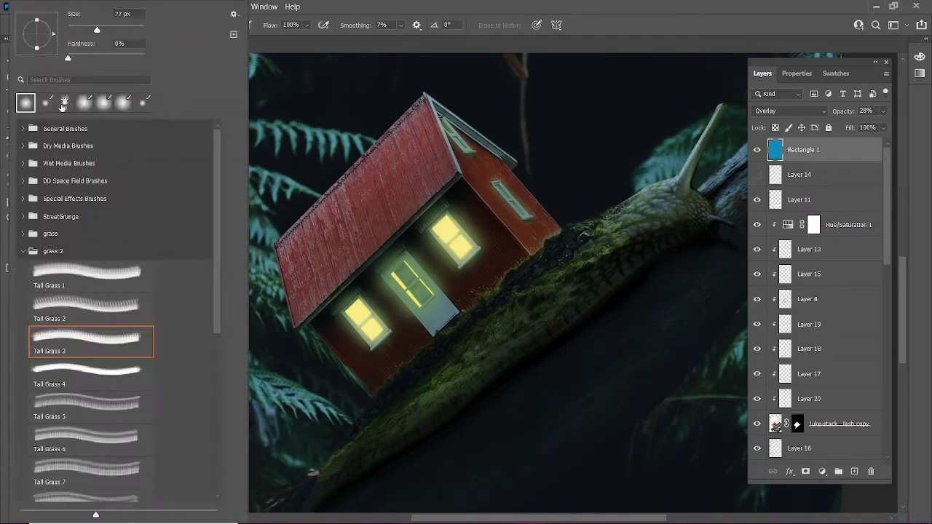
key("Escape")
key("0")
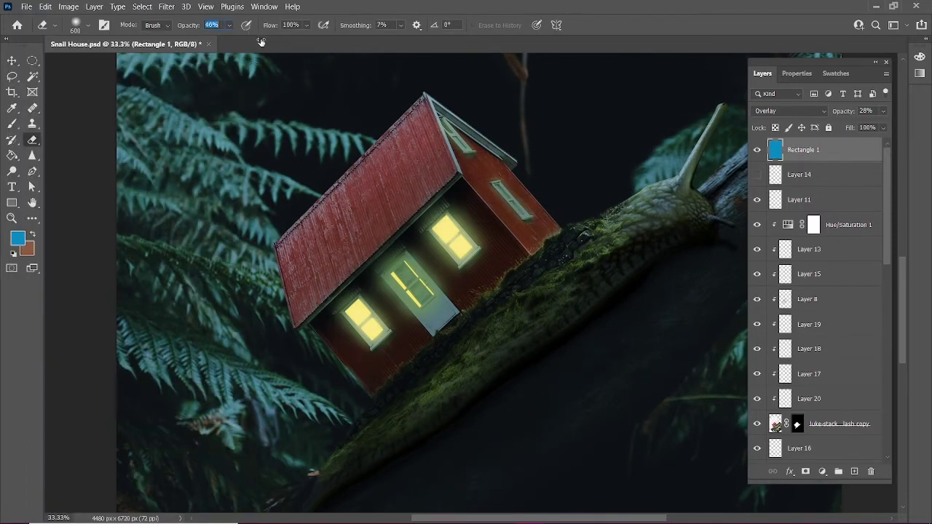
key("6")
key("9")
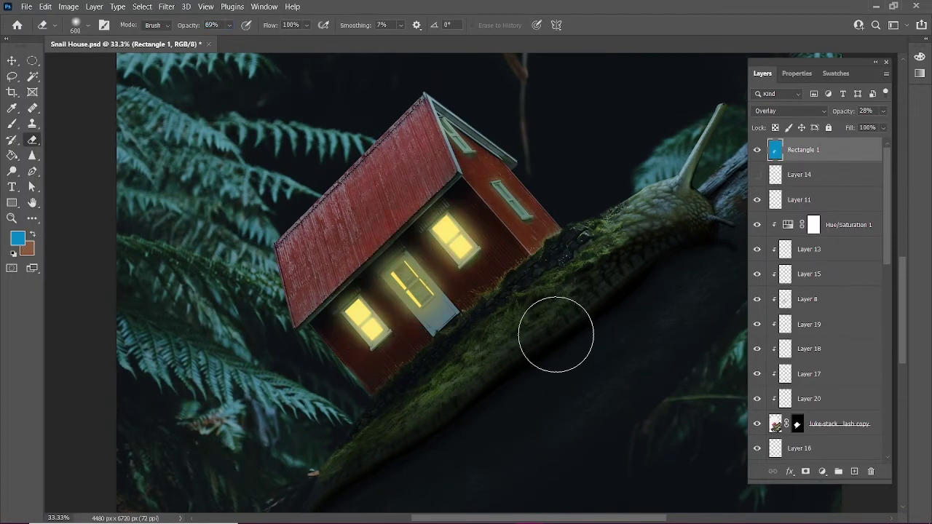
key("bracketleft")
key("bracketleft")
key("bracketleft")
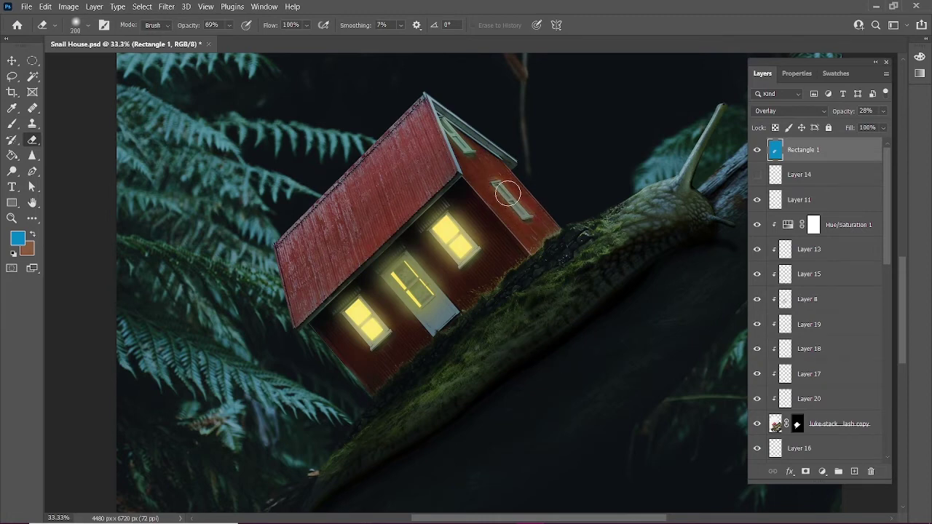
key("bracketleft")
key("bracketleft")
key("bracketleft")
scroll(559, 291, "down", 3)
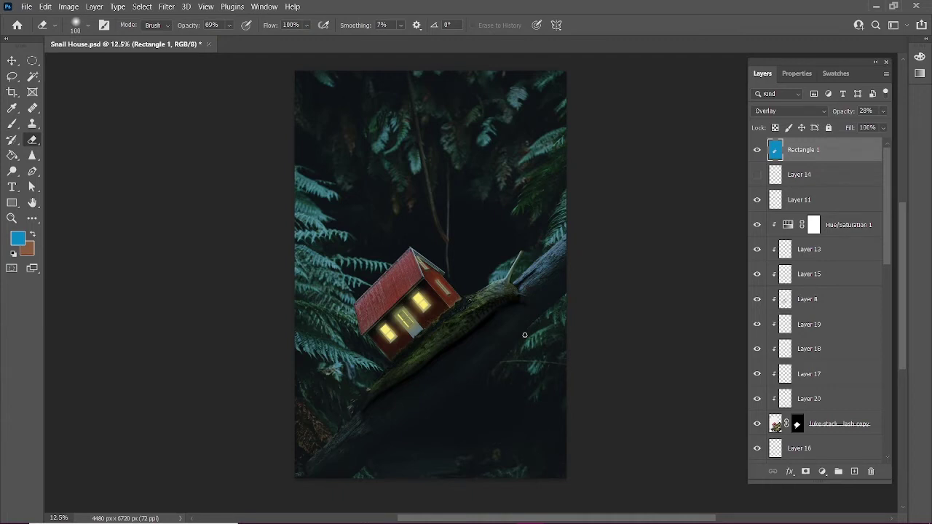
Save the document and add a new empty layer.
key("ctrl+s")
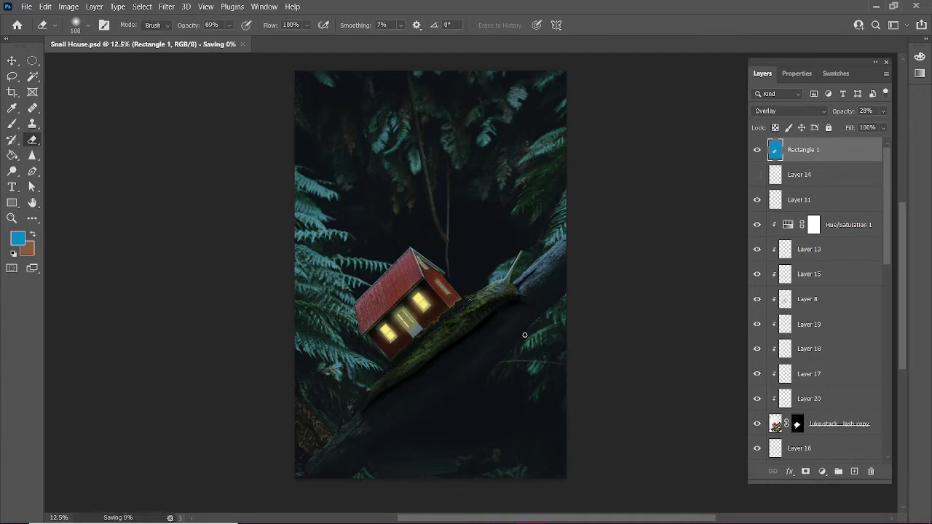
scroll(524, 335, "up", 1)
scroll(524, 335, "up", 1)
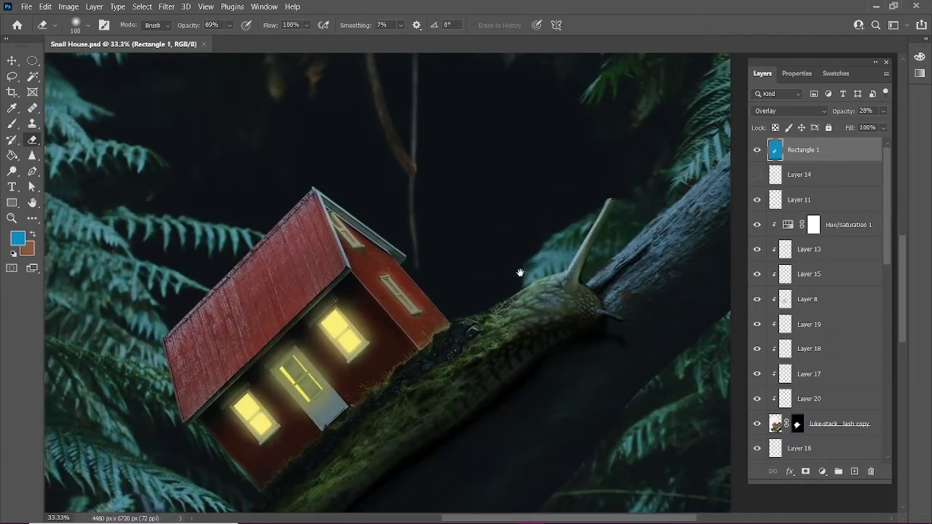
scroll(525, 335, "up", 1)
key("ctrl+shift+alt+n")
Paint a window-yellow glow over the house with a 2600 px soft brush, at 35% opacity.
key("b")
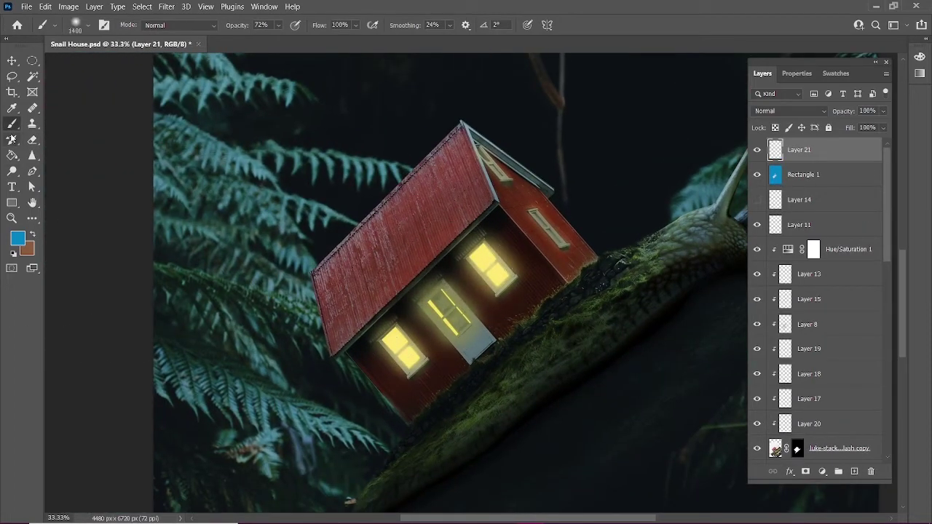
left_click(445, 289, "alt")
key("bracketright")
key("bracketright")
key("bracketright")
left_click(437, 269)
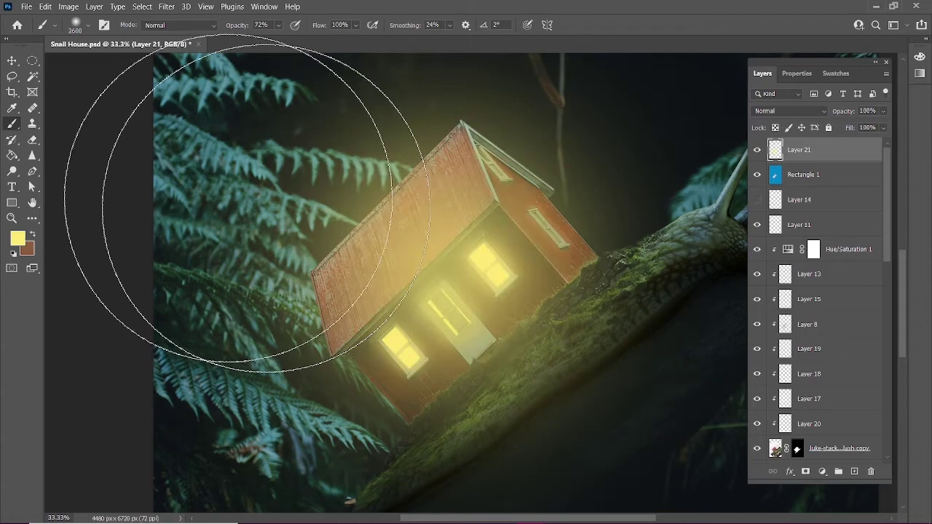
left_click(790, 111)
key("Escape")
left_click_drag(848, 111, 844, 115)
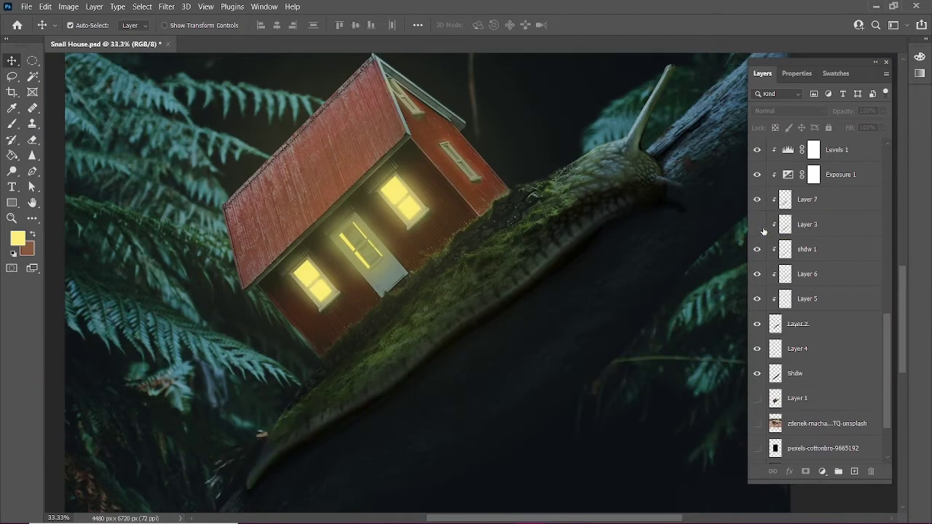
key("e")
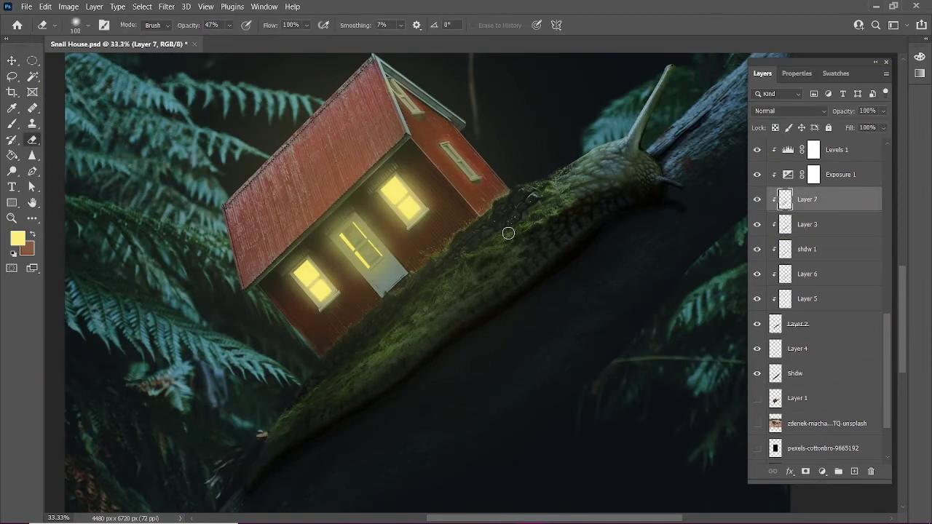
Ready the brush and add an empty layer clipped to the snail above Layer 19.
key("ctrl+shift+alt+n")
key("b")
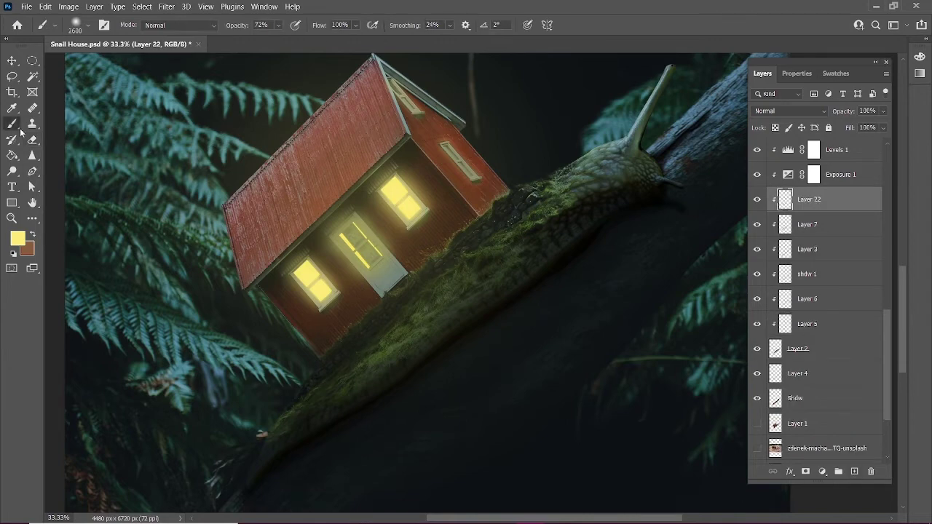
key("bracketright")
key("bracketright")
key("bracketright")
key("bracketleft")
key("bracketleft")
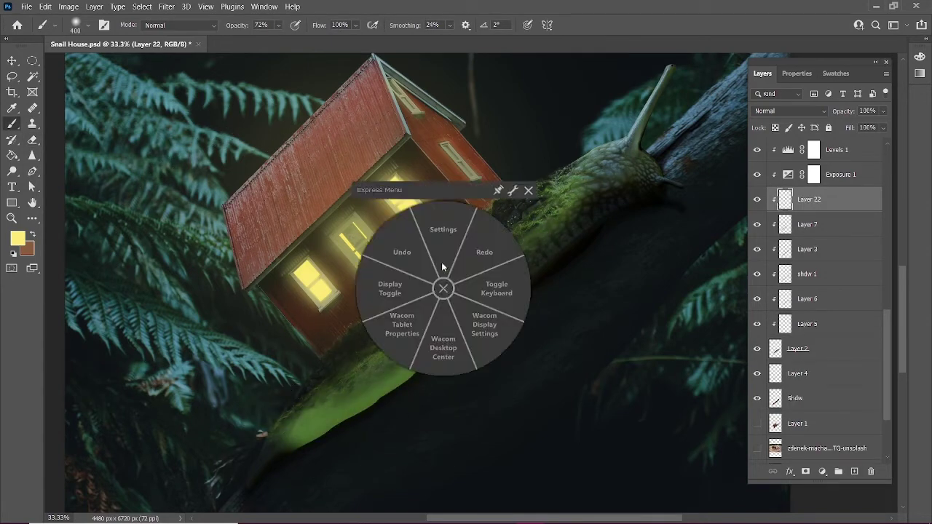
scroll(823, 291, "up", 10)
left_click(808, 293)
left_click(855, 471)
Brush green moss over the snail's back at 4% opacity and save the document.
left_click_drag(312, 385, 360, 353)
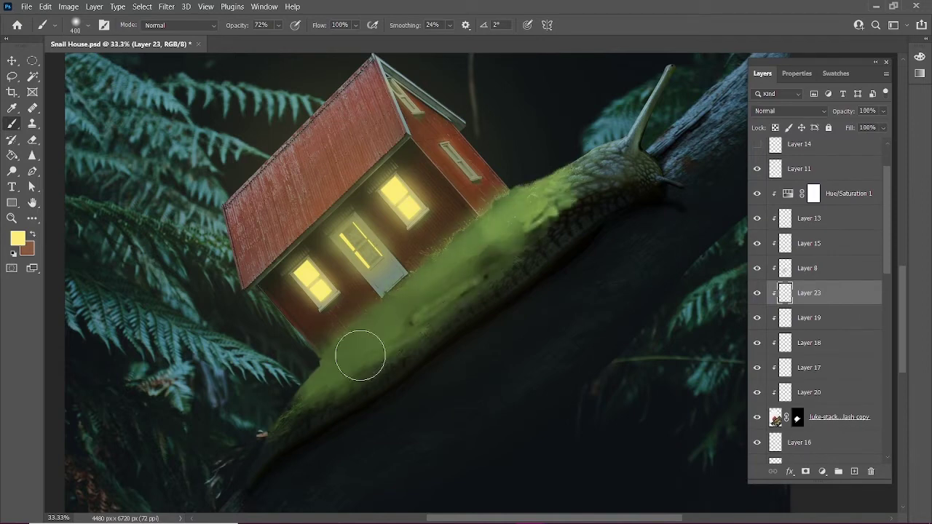
left_click_drag(866, 113, 841, 115)
key("e")
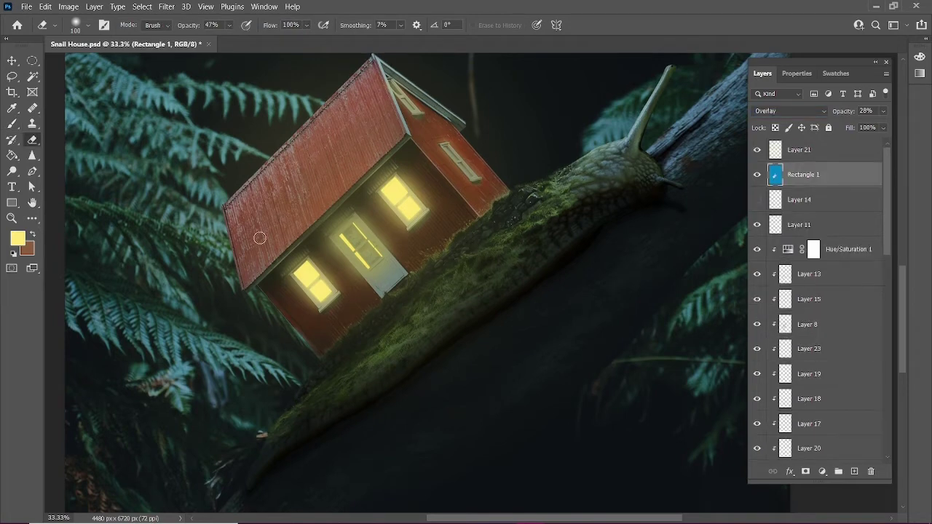
key("bracketright")
key("bracketright")
key("bracketright")
key("ctrl+minus")
key("ctrl+minus")
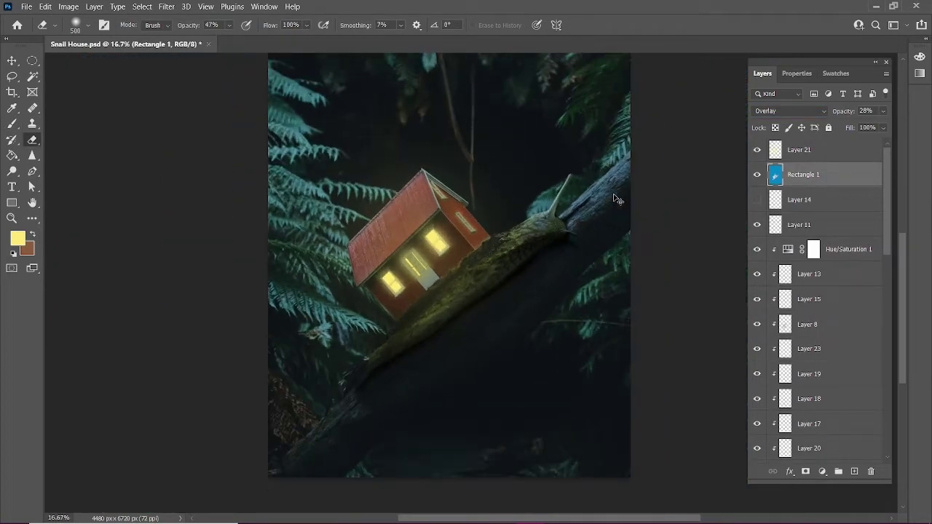
key("ctrl+minus")
key("ctrl+s")
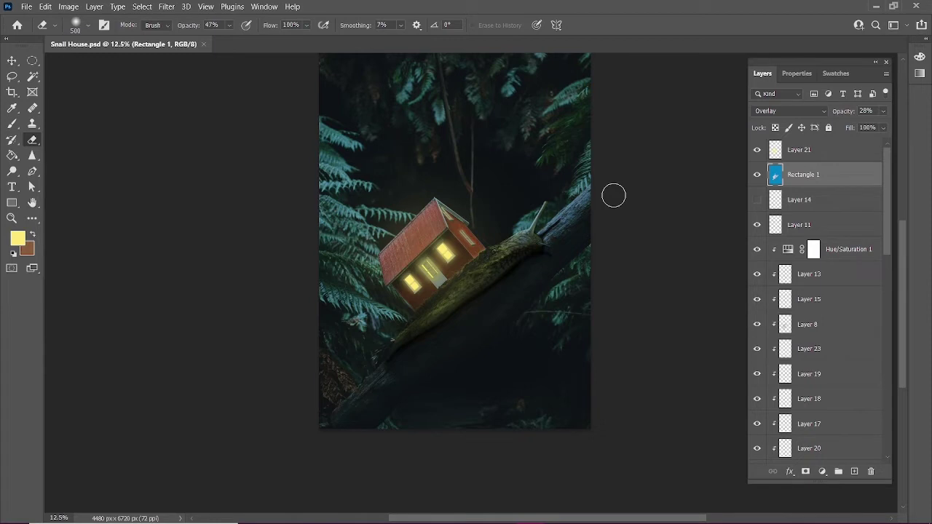
scroll(859, 306, "down", 10)
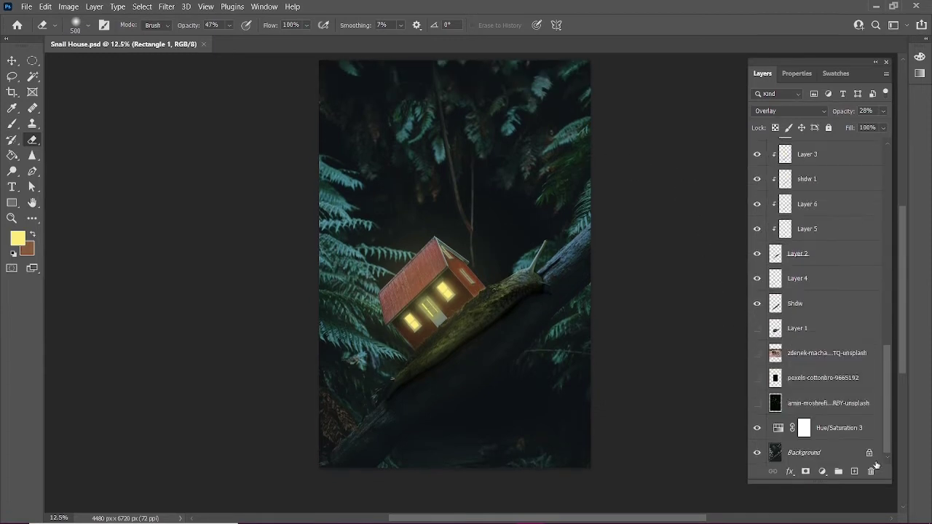
Show the green bokeh layer and move it to the top of the layer stack.
left_click(757, 402)
left_click(823, 402)
key("v")
left_click(532, 209)
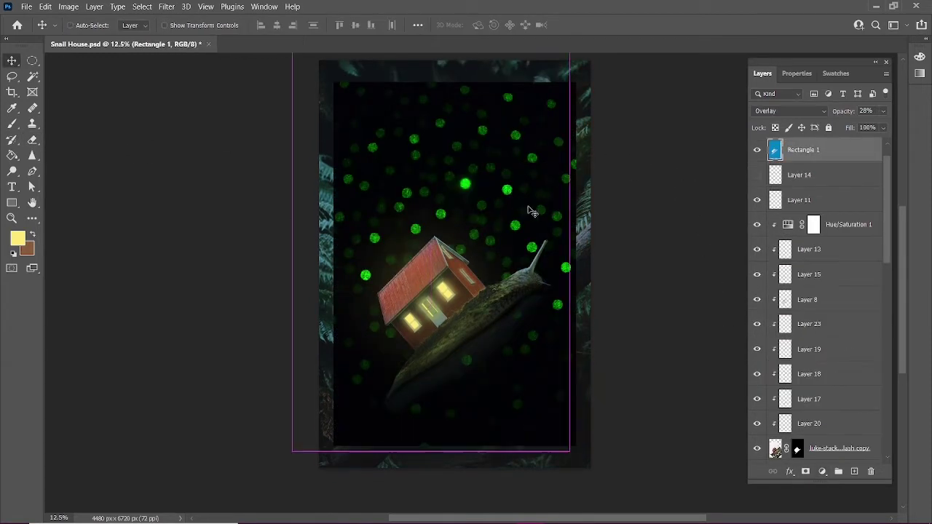
scroll(827, 414, "down", 10)
left_click_drag(827, 402, 827, 150)
left_click_drag(455, 282, 441, 260)
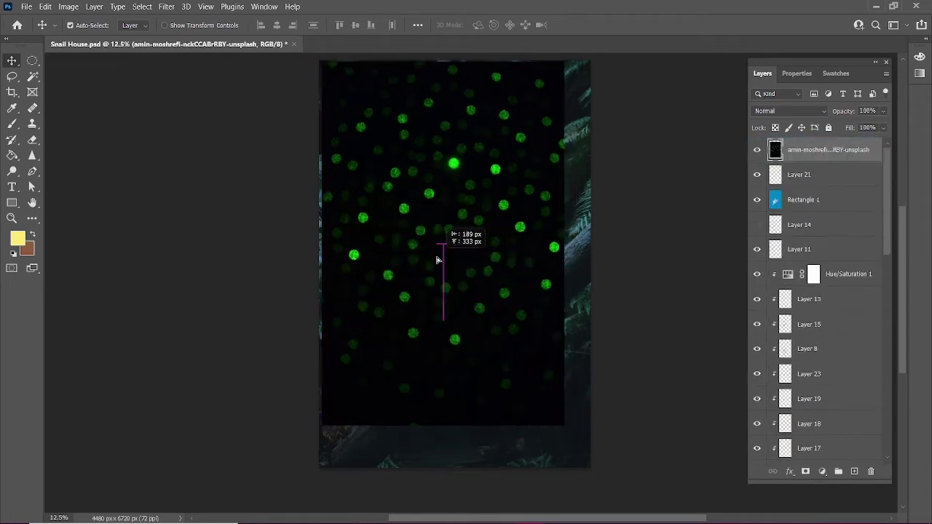
Free Transform the bokeh image so it fills the whole canvas.
key("ctrl+t")
left_click_drag(561, 423, 591, 468)
left_click(790, 111)
left_click(790, 252)
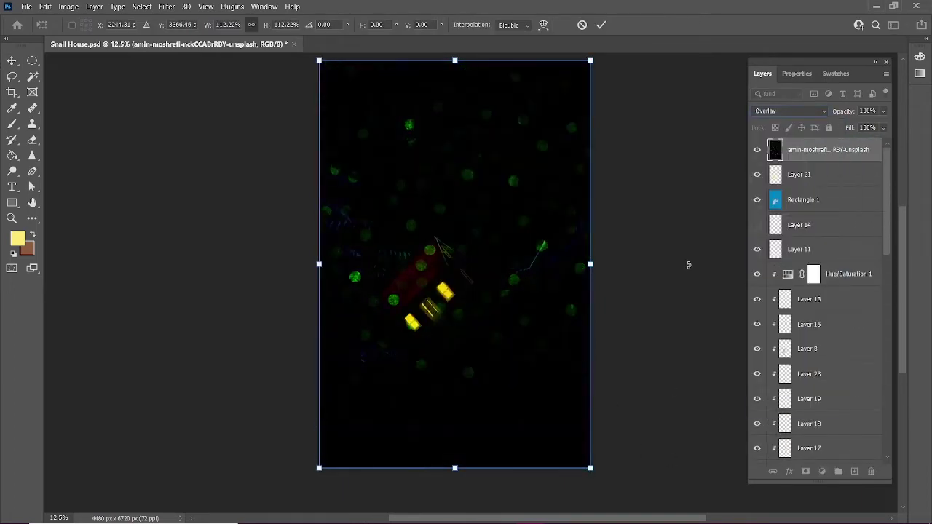
key("Return")
Blend the bokeh with Lighten and tint it warm yellow with a Hue/Saturation adjustment.
left_click(800, 112)
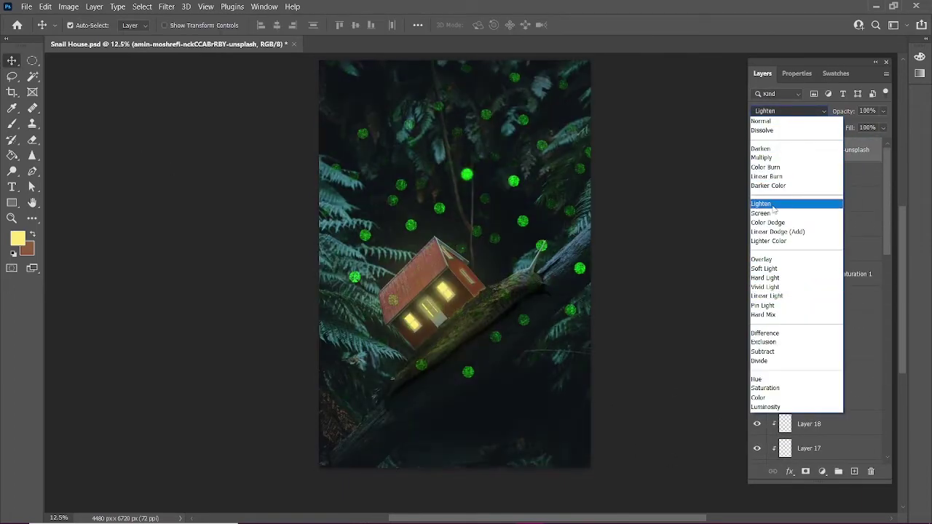
left_click(779, 207)
left_click(821, 472)
left_click(849, 333)
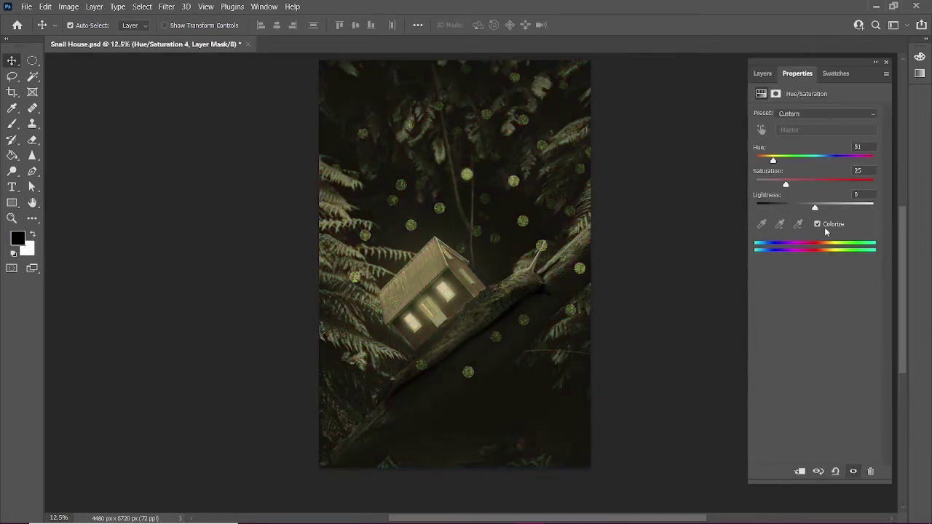
mouse_move(814, 207)
left_mouse_down()
mouse_move(800, 207)
mouse_move(822, 184)
mouse_move(769, 159)
mouse_move(781, 159)
mouse_move(785, 175)
left_mouse_up()
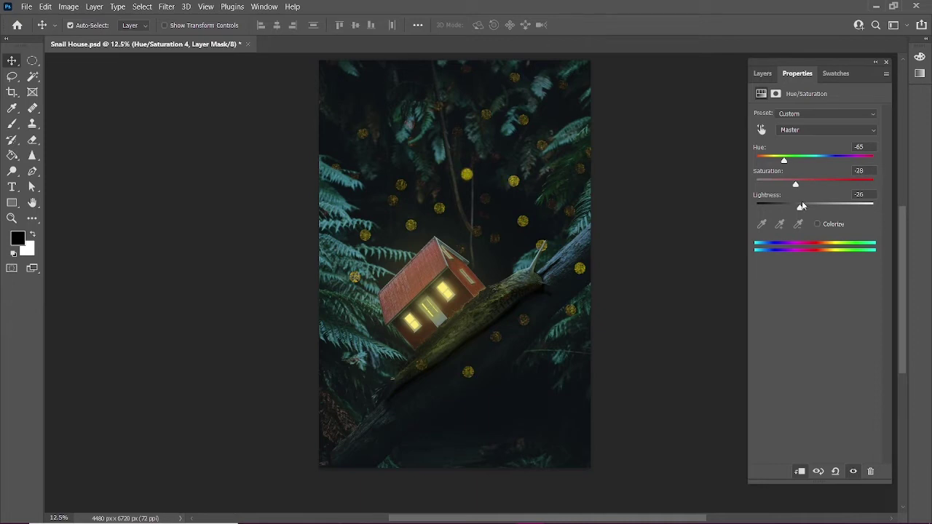
key("F7")
Lower the bokeh layer's opacity to 19% and give it a layer mask.
key("alt+bracketleft")
left_click_drag(849, 111, 843, 111)
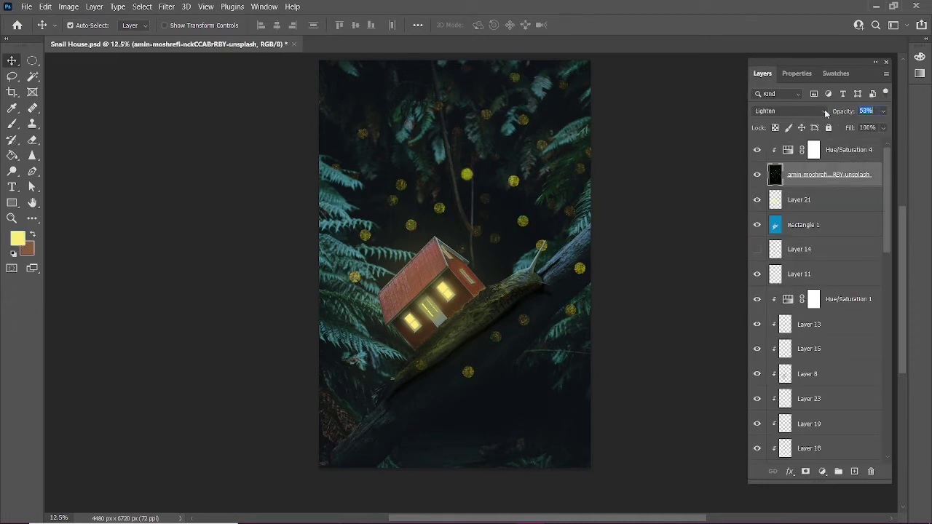
type("19")
key("b")
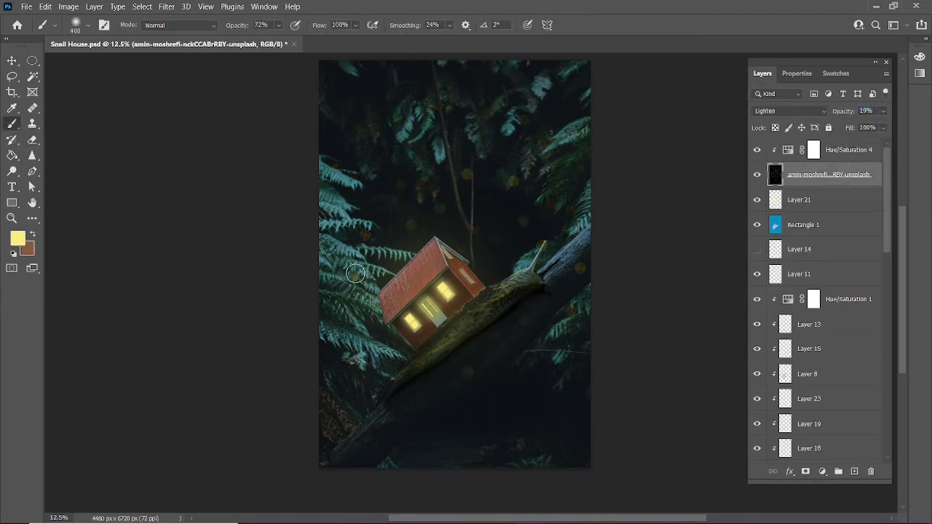
left_click(805, 471)
key("d")
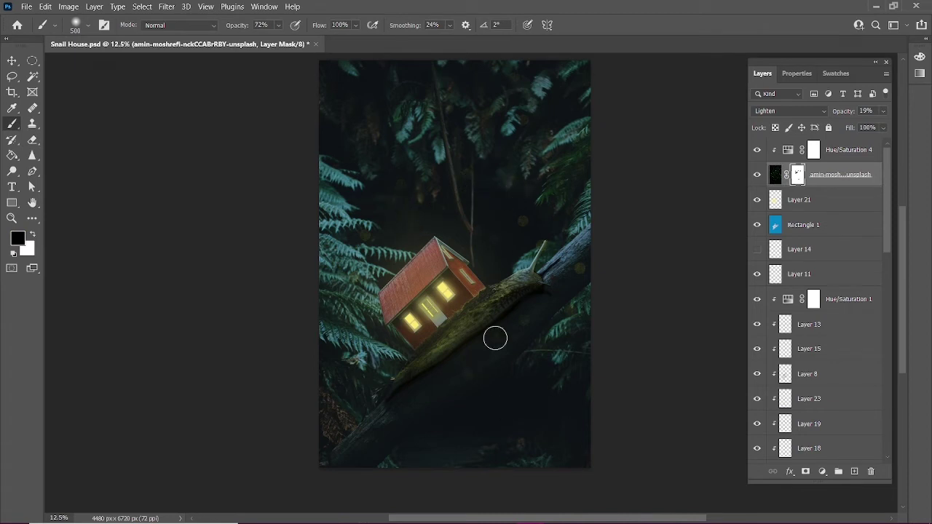
scroll(829, 412, "down", 5)
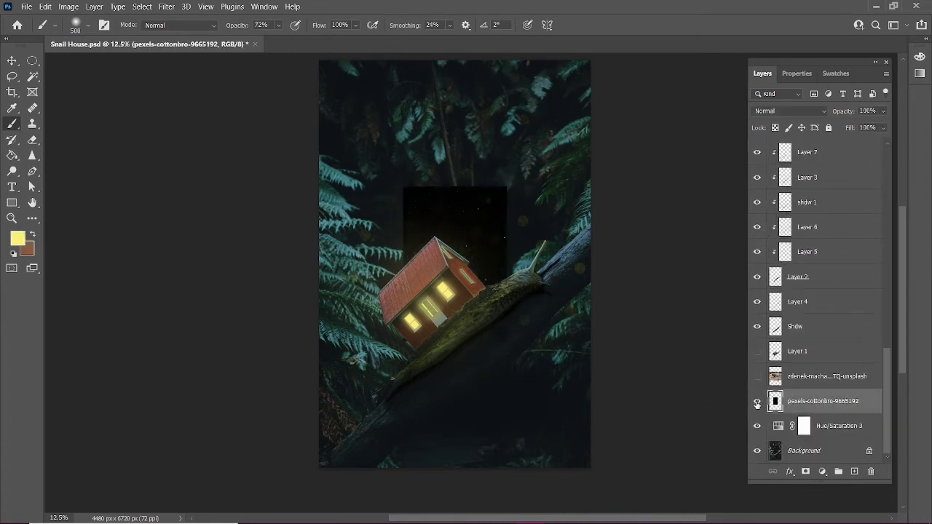
Stretch the starfield image over the whole canvas, blend it with Lighten, lower its opacity.
left_click_drag(455, 262, 370, 134)
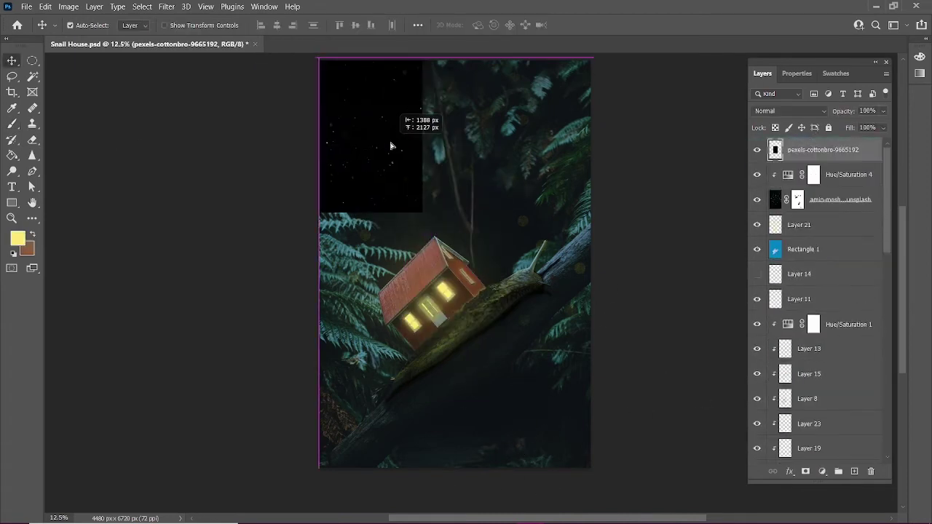
key("ctrl+t")
left_click_drag(422, 214, 591, 468)
key("Return")
left_click(790, 110)
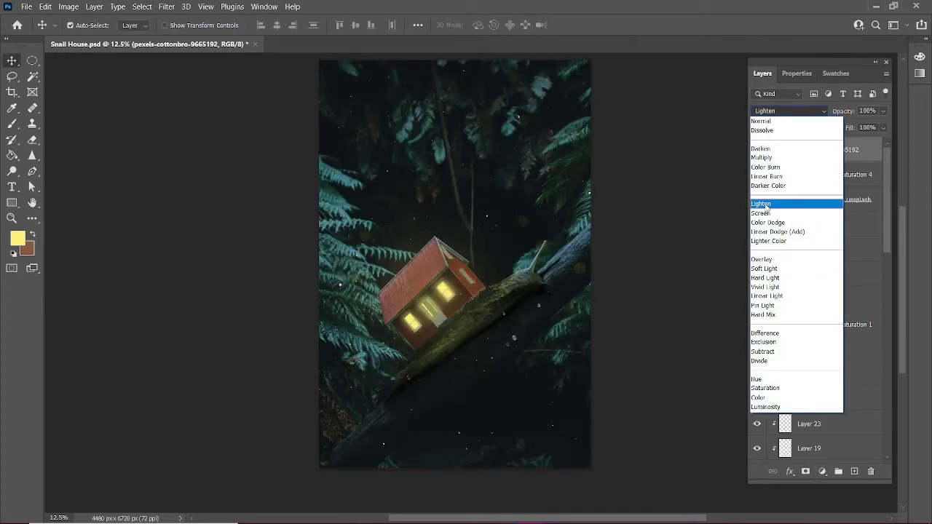
left_click(761, 204)
left_click_drag(843, 112, 848, 117)
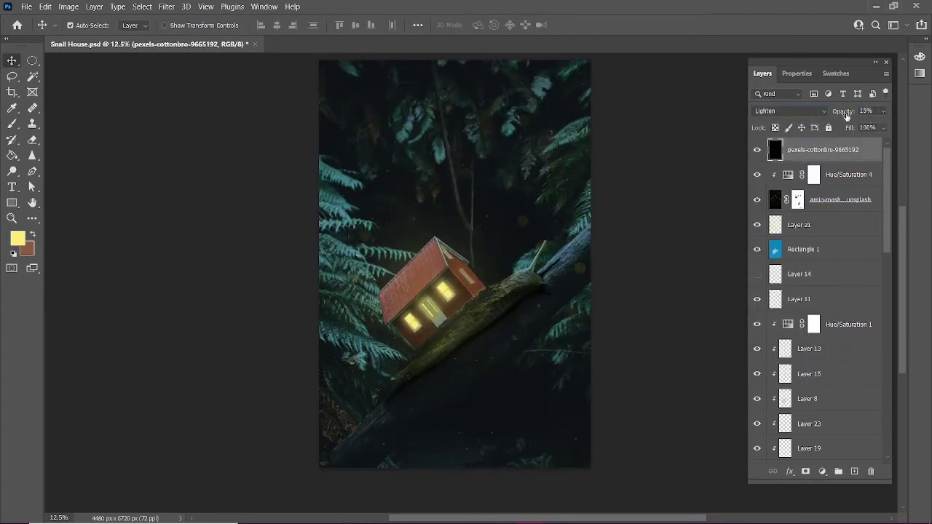
Inspect the stars up close, raise the starfield opacity slightly, and save the document.
key("ctrl+plus")
key("ctrl+plus")
key("ctrl+plus")
key("ctrl+plus")
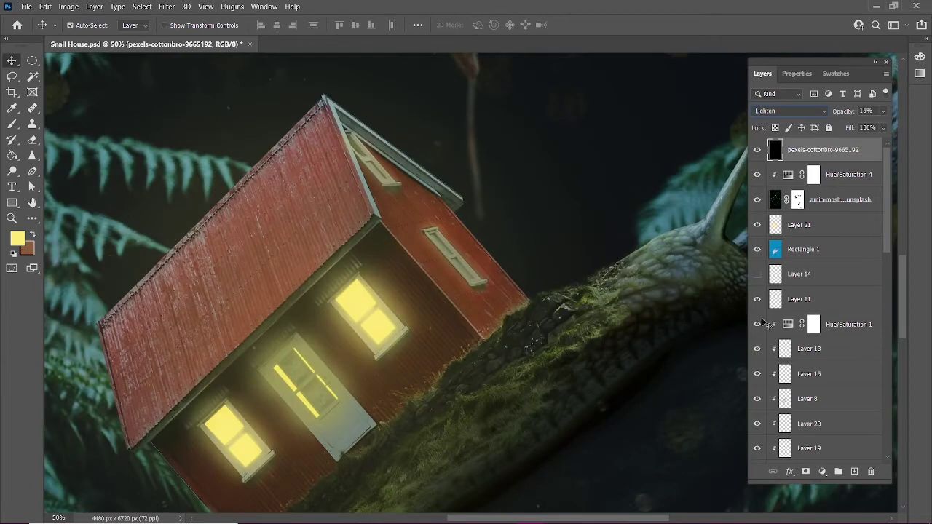
key("ctrl+minus")
key("ctrl+minus")
key("ctrl+minus")
left_click_drag(843, 112, 849, 113)
left_click_drag(622, 325, 589, 227)
key("ctrl+s")
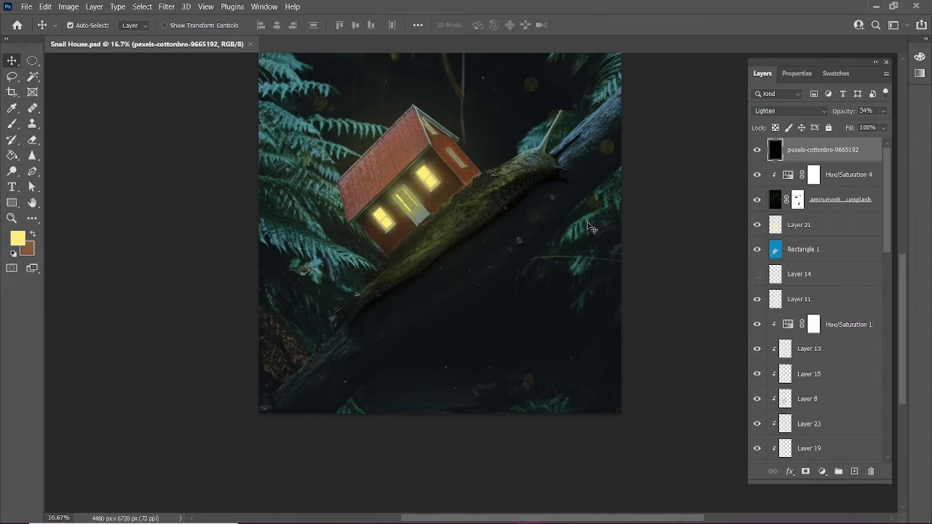
scroll(542, 240, "up", 3)
scroll(723, 333, "up", 2)
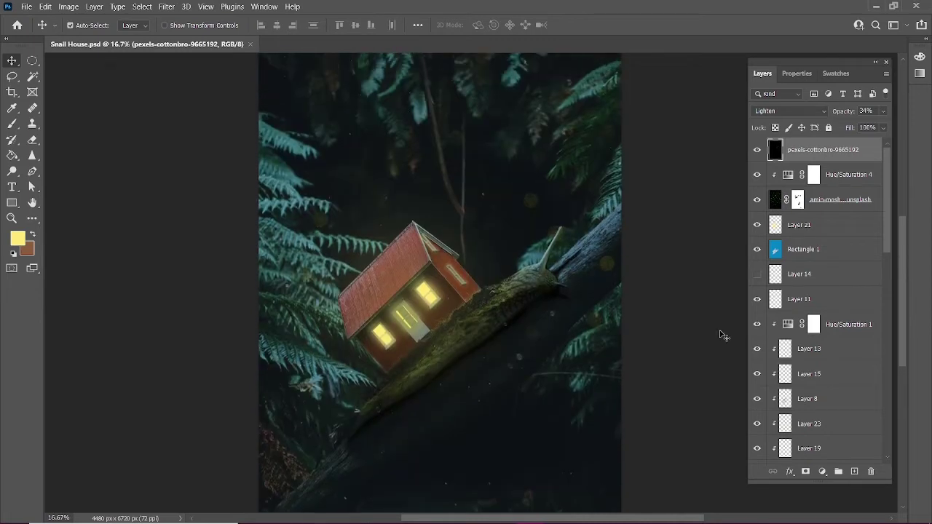
scroll(886, 420, "down", 10)
scroll(882, 450, "up", 10)
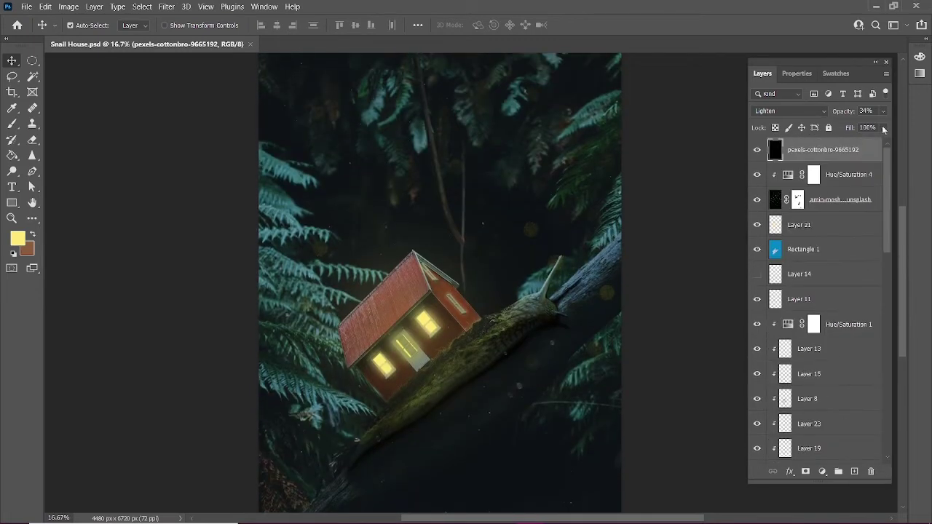
scroll(485, 426, "down", 1)
Duplicate the starfield layer, shift it lower, and flip it horizontally and vertically.
key("ctrl+j")
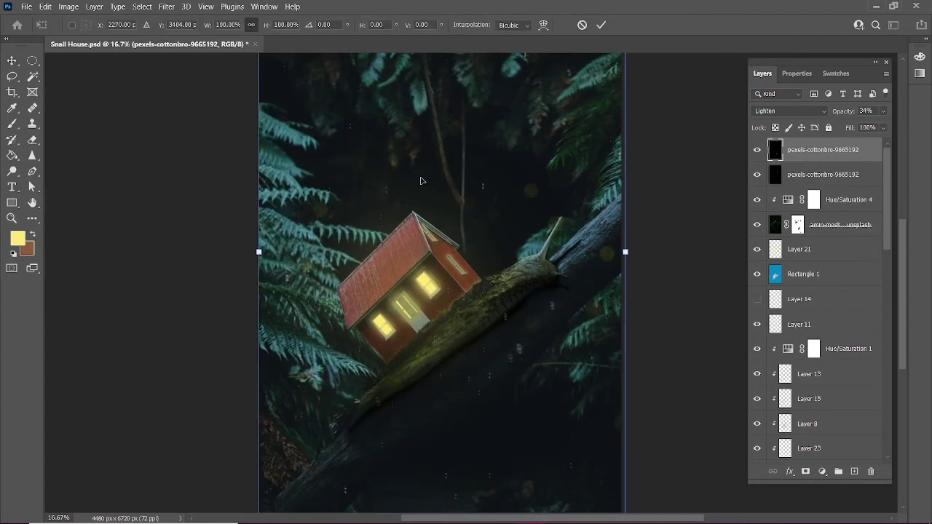
key("ctrl+t")
left_click_drag(513, 129, 512, 236)
right_click(512, 237)
left_click(553, 472)
right_click(454, 348)
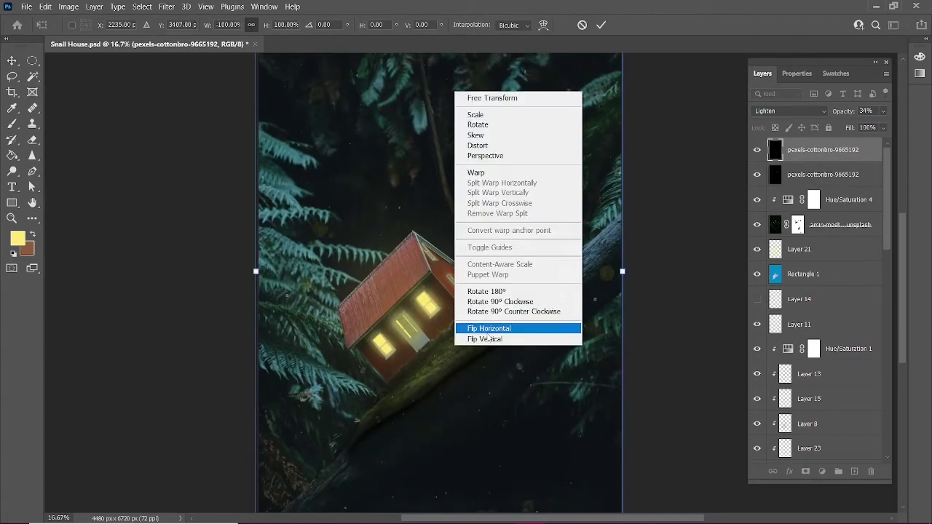
left_click(509, 339)
key("Return")
Set the flipped starfield duplicate to 5% opacity and add an empty Layer 24 on top.
left_click_drag(842, 110, 843, 115)
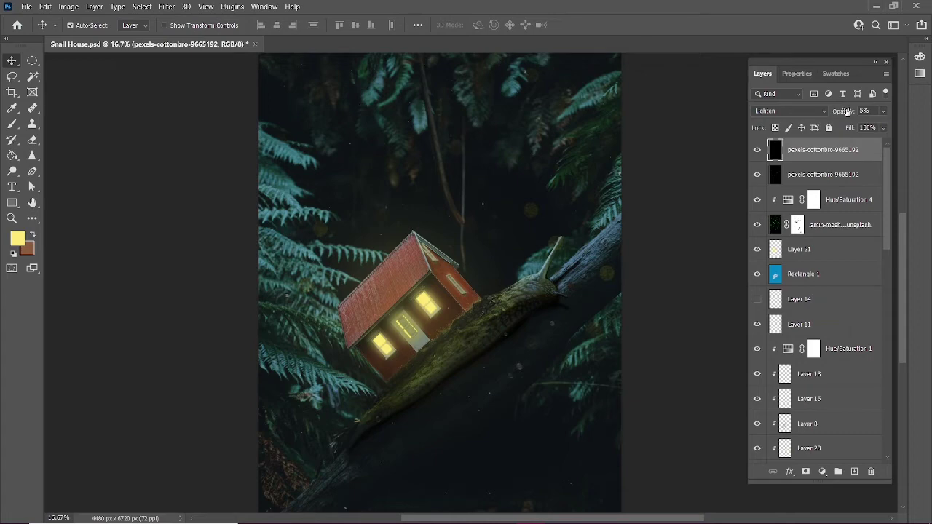
scroll(601, 314, "down", 2)
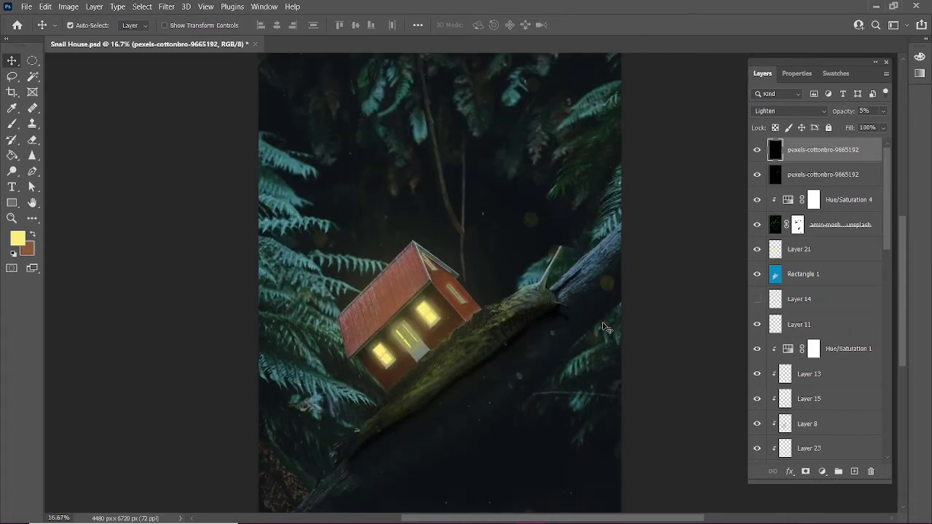
scroll(601, 319, "up", 3)
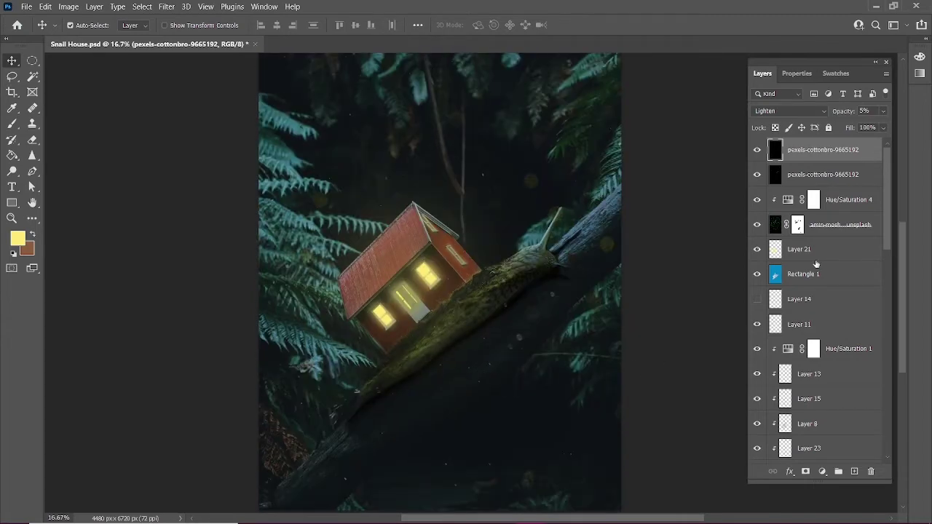
key("ctrl+minus")
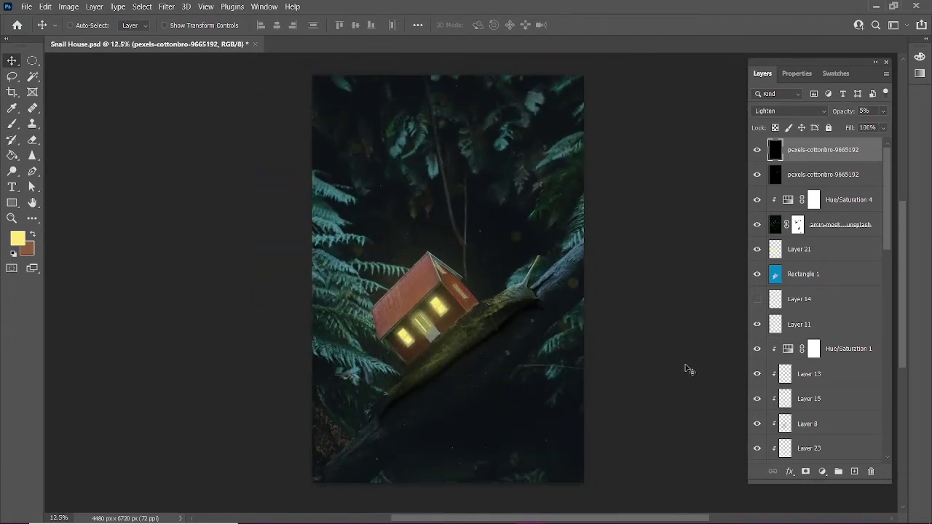
left_click(854, 471)
Draw a near-black rectangle covering the whole canvas at 83% opacity.
key("u")
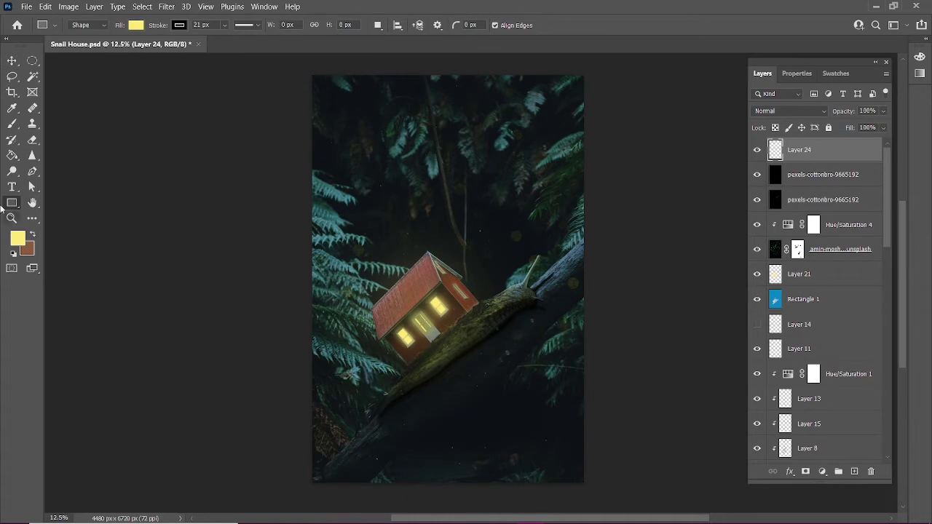
left_click(18, 238)
left_click(313, 76)
key("Return")
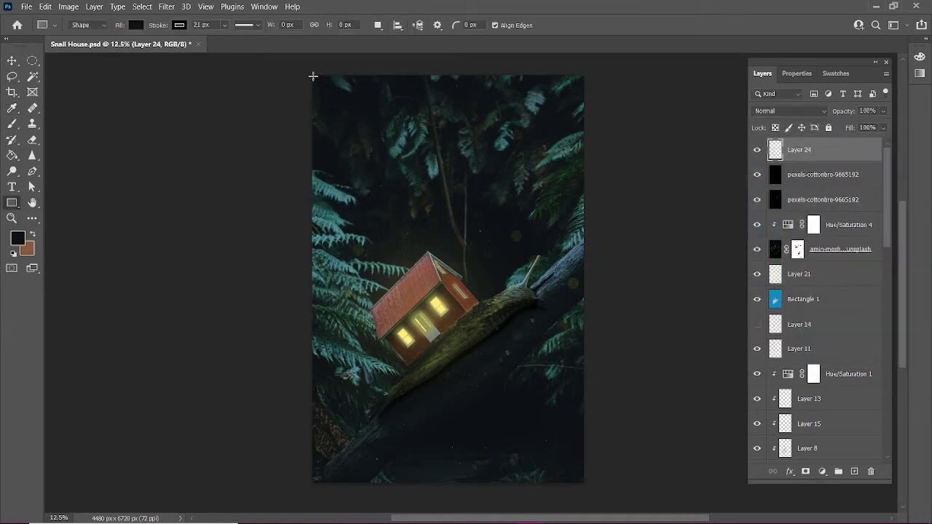
left_click_drag(313, 75, 584, 484)
left_click(762, 73)
left_click_drag(844, 111, 832, 113)
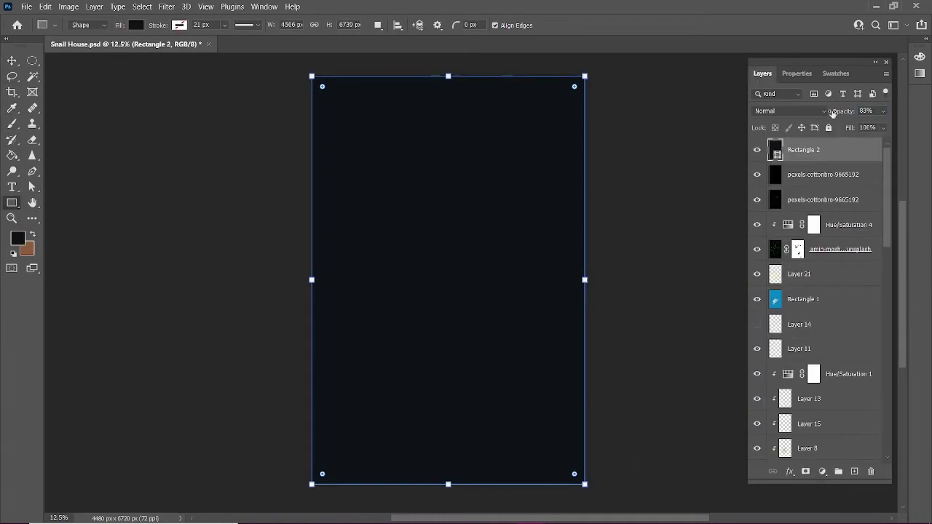
Mask the dark overlay open over the house with a 4800 brush, then the plants at 67%.
key("b")
left_click(805, 471)
key("d")
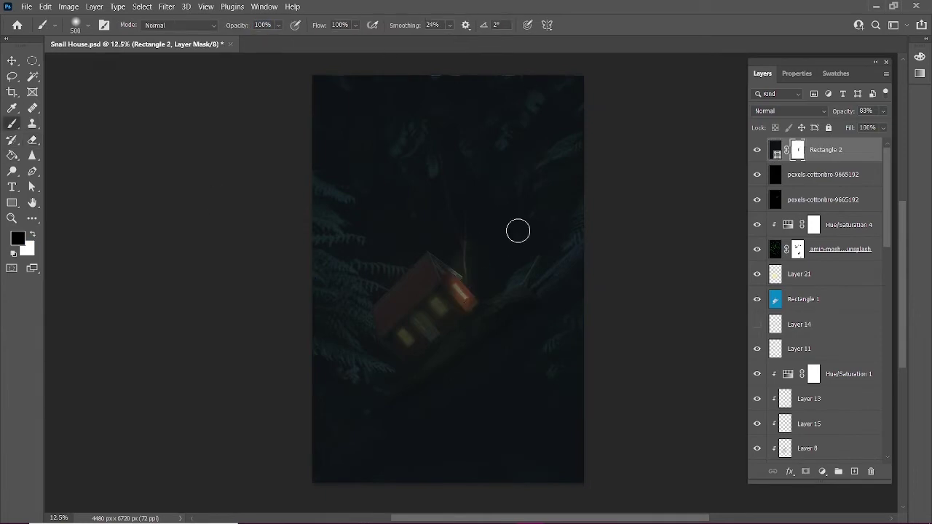
key("bracketright")
key("bracketright")
key("bracketright")
left_click(448, 321)
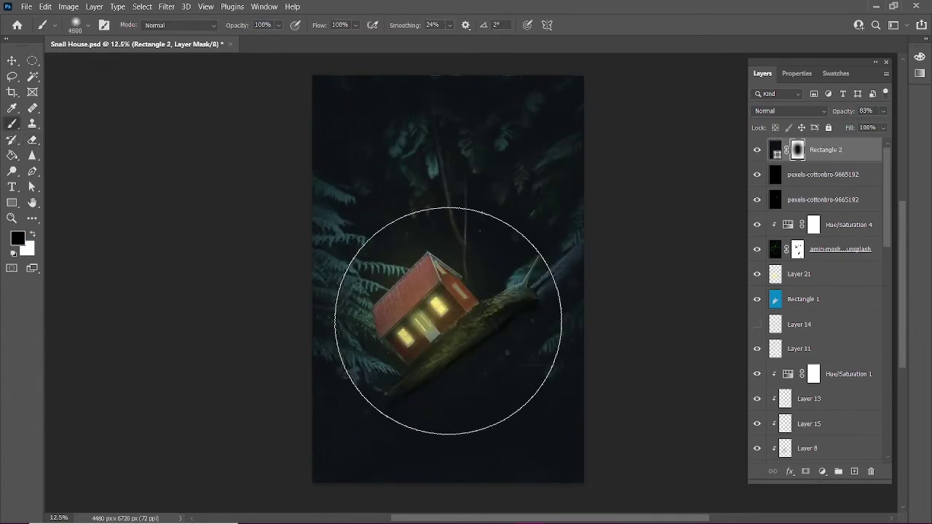
key("bracketleft")
key("bracketleft")
key("6")
key("7")
left_click(431, 193)
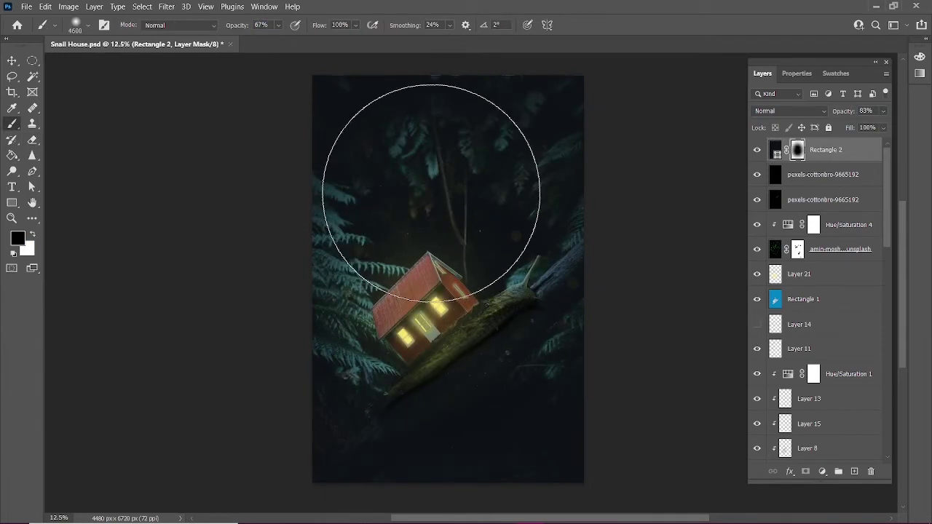
Leave the overlay's mask and save the document.
key("v")
left_click(570, 410)
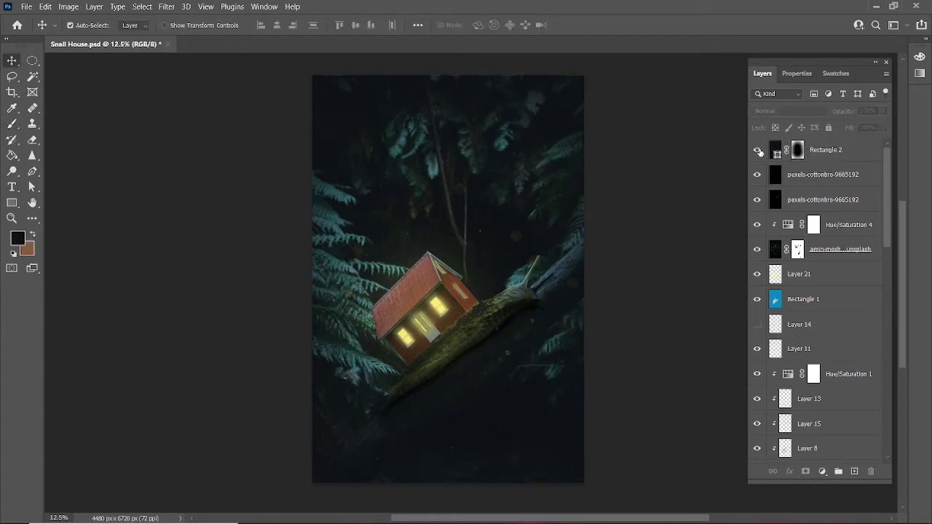
scroll(677, 329, "down", 1)
key("ctrl+s")
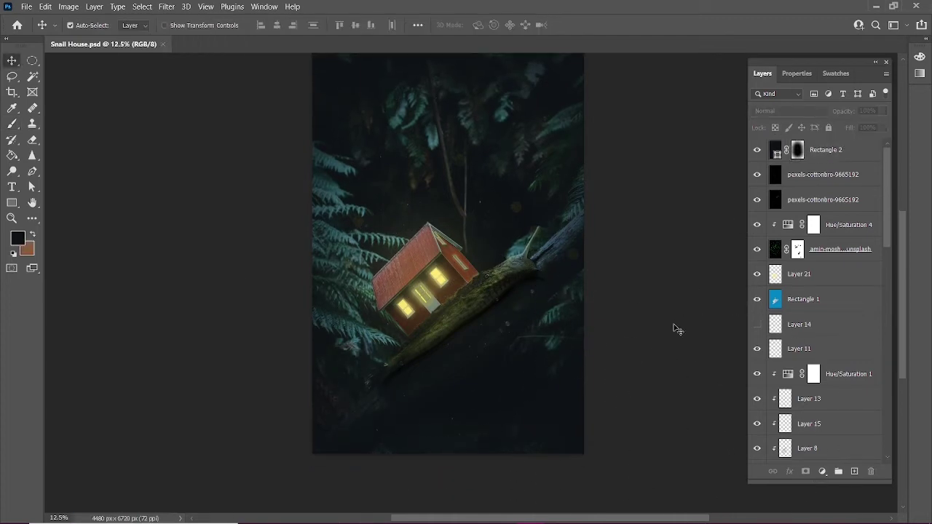
key("ctrl+plus")
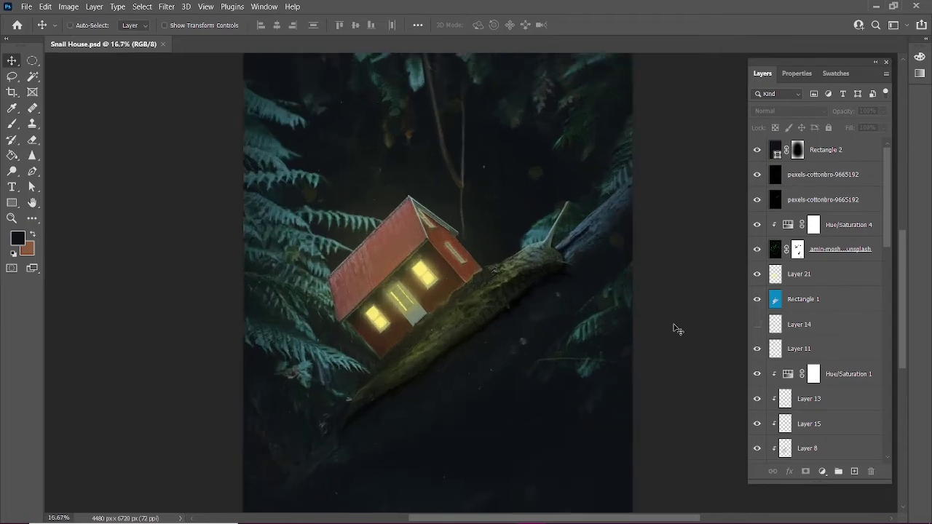
left_click(779, 255)
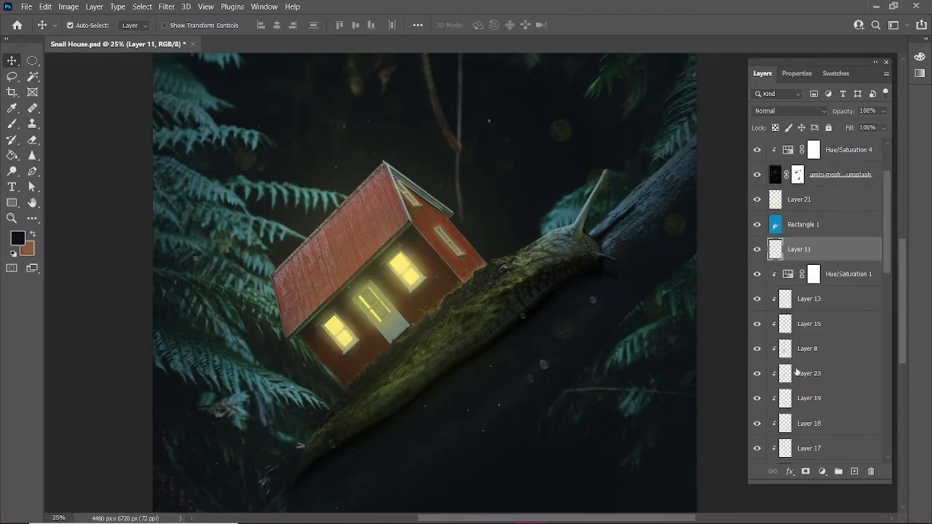
scroll(766, 320, "down", 3)
key("ctrl+minus")
key("ctrl+plus")
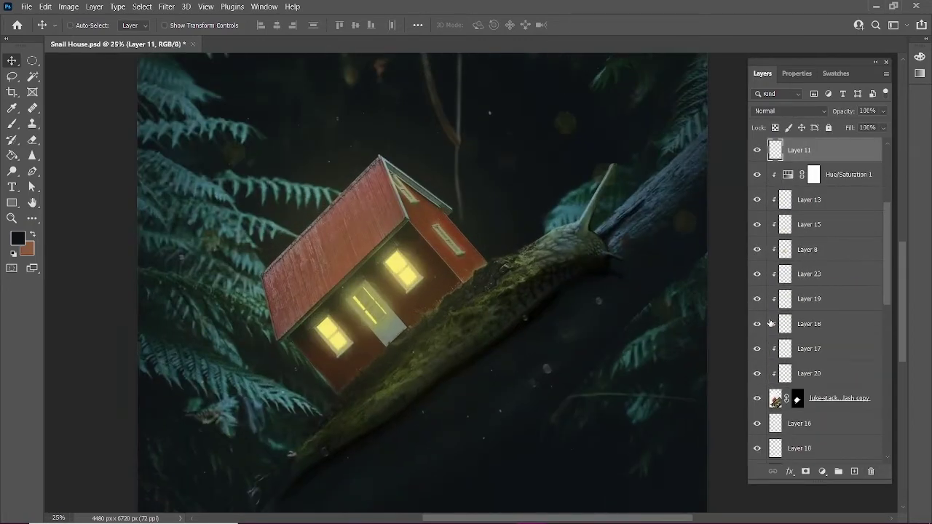
key("ctrl+plus")
key("ctrl+plus")
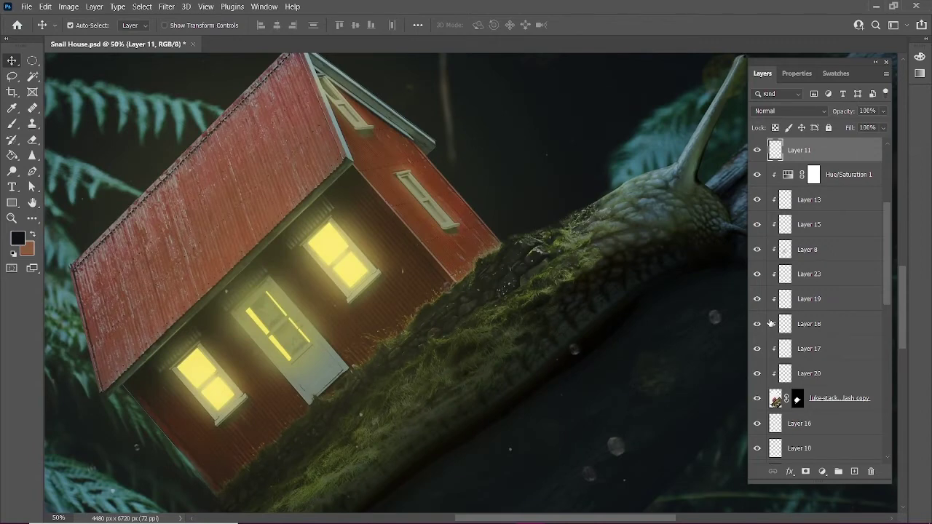
key("e")
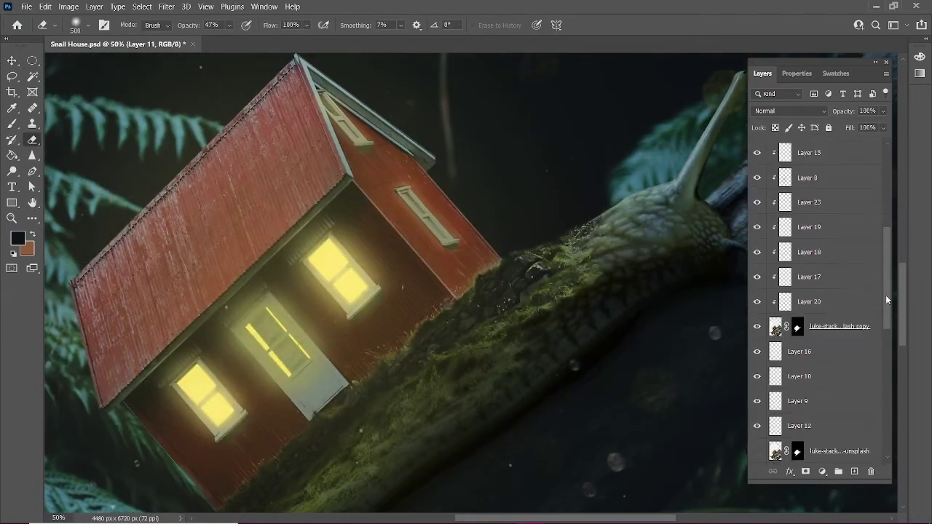
left_click_drag(885, 295, 882, 420)
scroll(805, 302, "up", 10)
left_click(801, 297)
key("b")
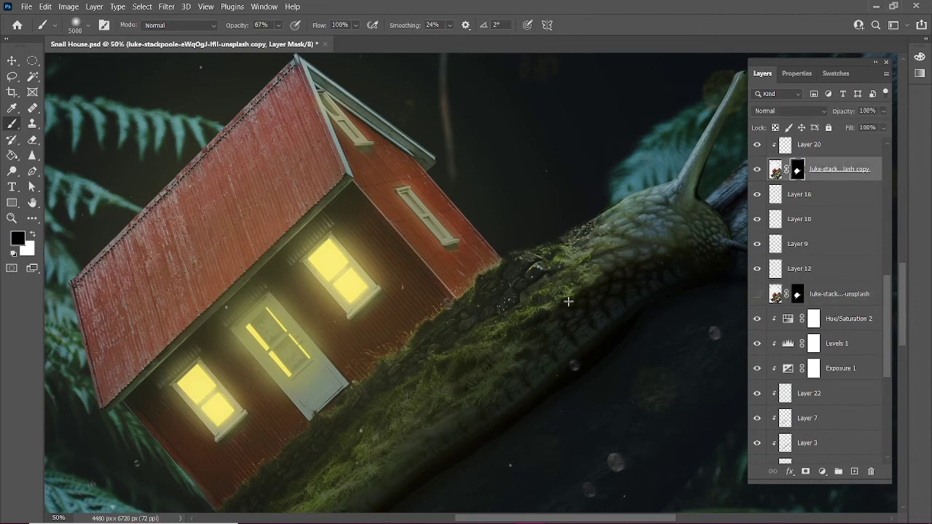
key("bracketleft")
key("bracketleft")
key("bracketleft")
key("ctrl+minus")
key("ctrl+minus")
key("ctrl+minus")
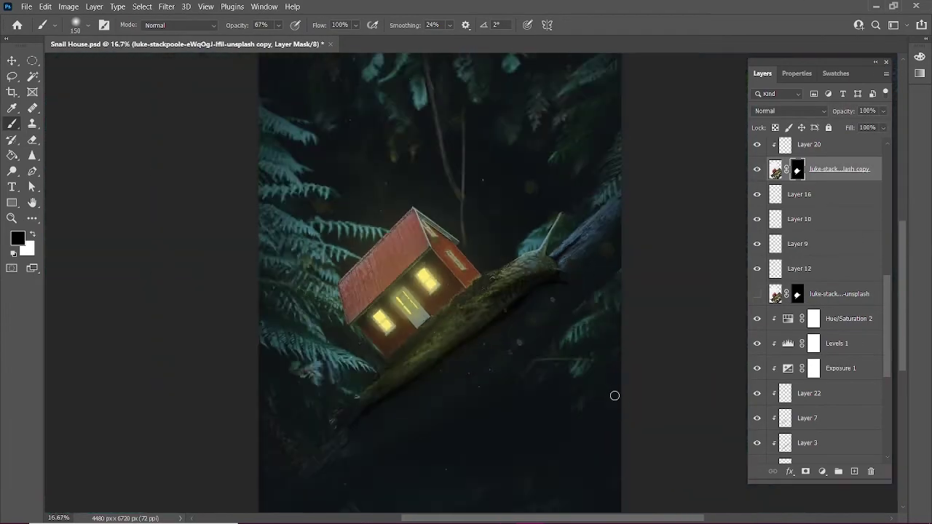
key("ctrl+minus")
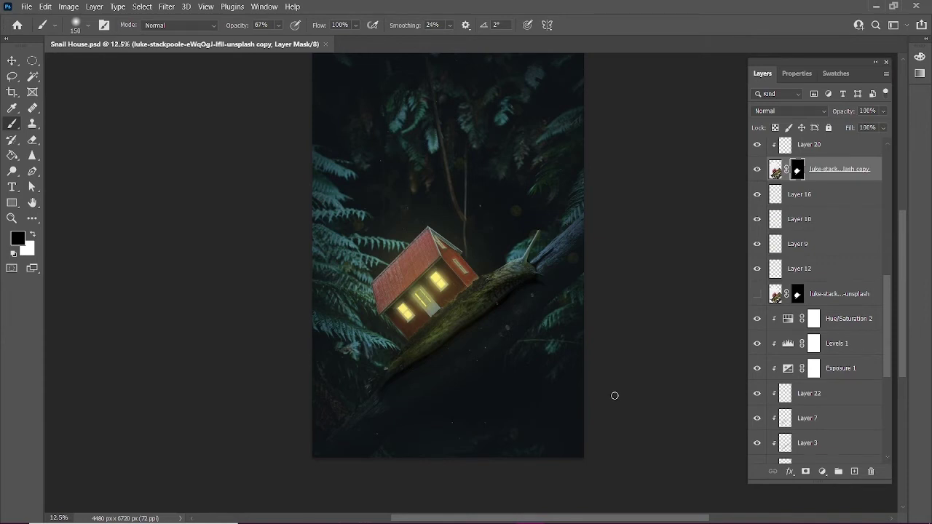
scroll(532, 396, "up", 2)
left_click(808, 145)
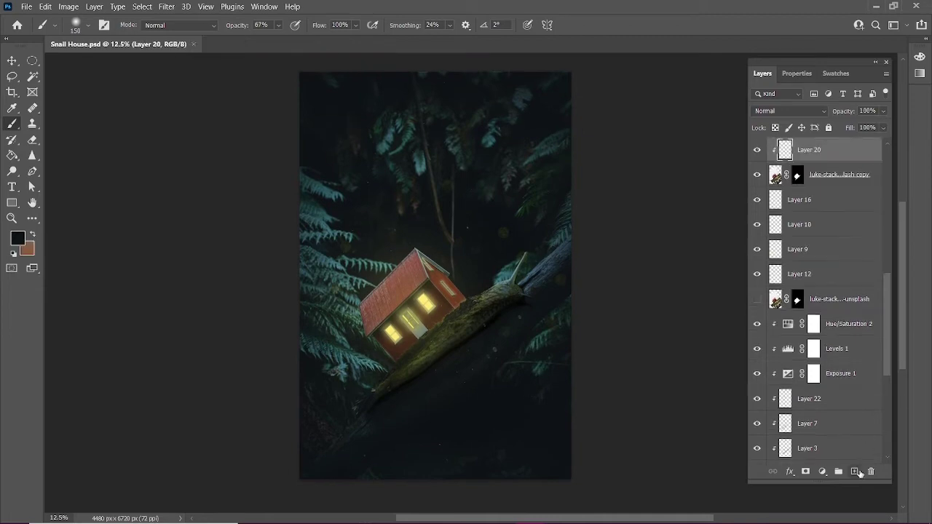
scroll(801, 219, "up", 1)
scroll(786, 233, "up", 3)
scroll(757, 239, "up", 2)
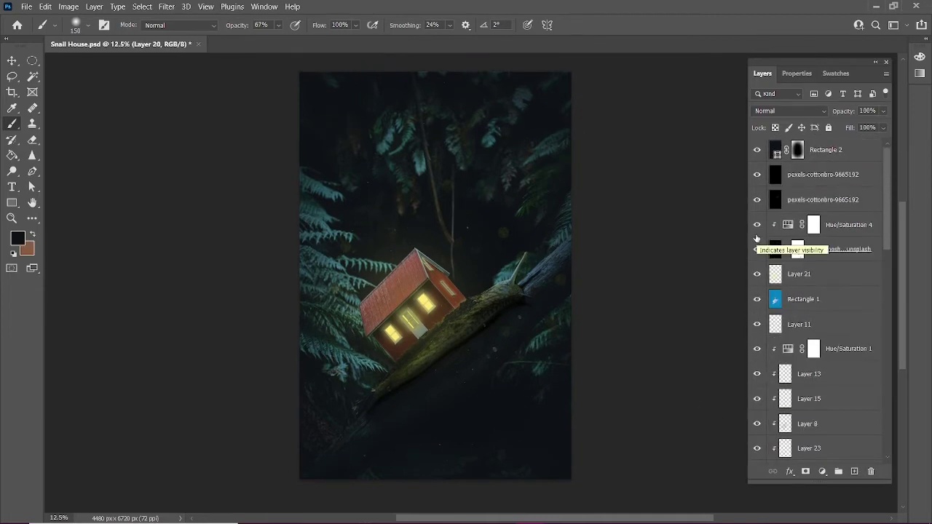
left_click(757, 199)
scroll(599, 328, "up", 3)
scroll(449, 314, "up", 1)
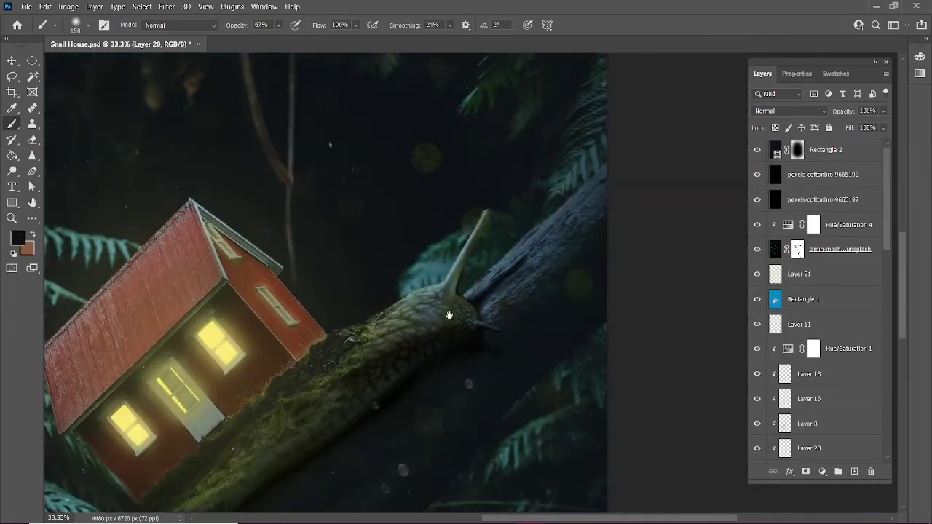
Add a new layer and sample pale yellow from the glowing window as the foreground colour.
key("ctrl+shift+alt+n")
key("i")
left_click(214, 339)
left_click(17, 238)
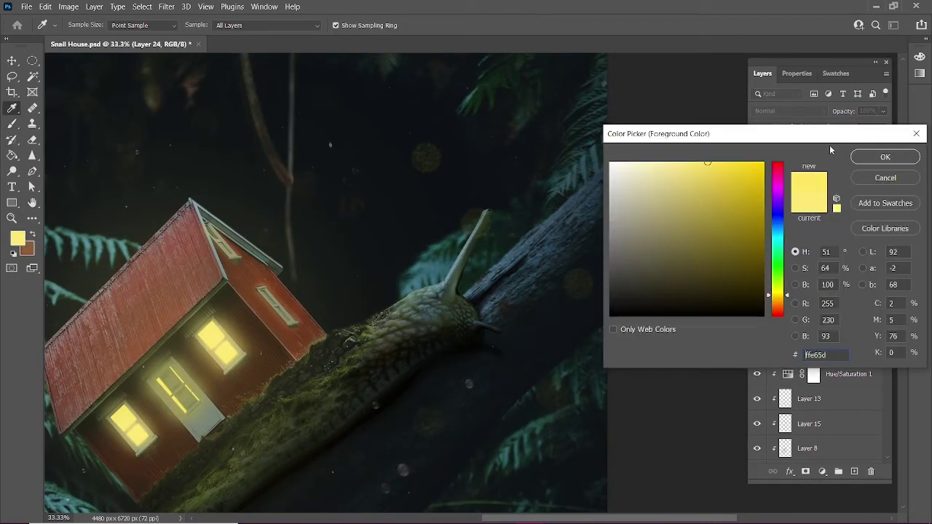
left_click(883, 154)
Paint several soft yellow firefly glows, some smaller, around the house.
left_click(12, 126)
left_click(577, 283)
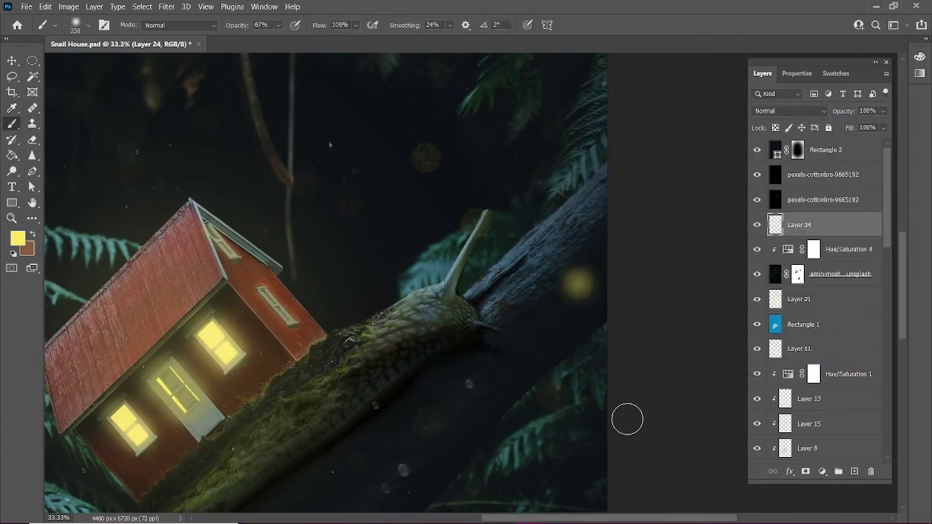
left_click(426, 156)
left_click_drag(368, 332, 531, 425)
key("bracketleft")
key("bracketleft")
key("bracketleft")
left_click(515, 296)
left_click(466, 279)
left_click(365, 218)
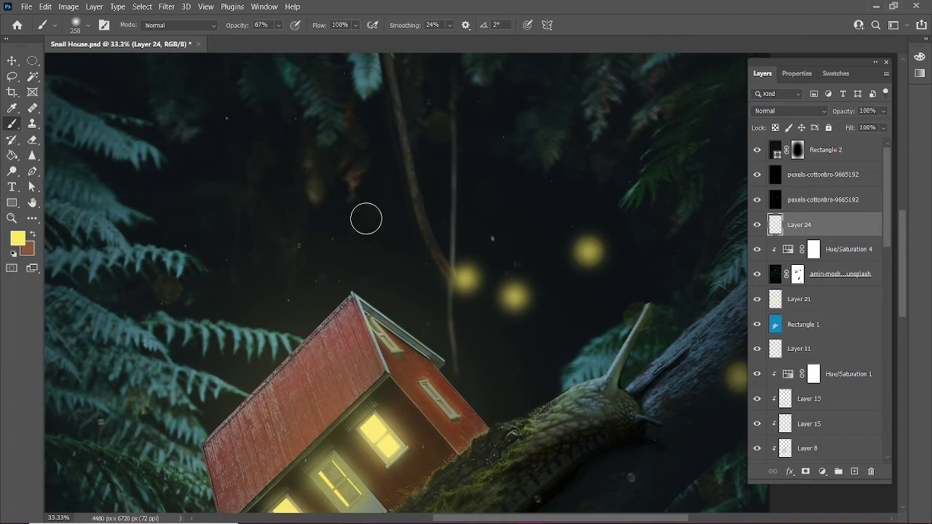
Paint more firefly glows near the ferns with a 250 brush, enlarging it to 400.
key("ctrl+minus")
key("ctrl+minus")
key("bracketleft")
key("bracketleft")
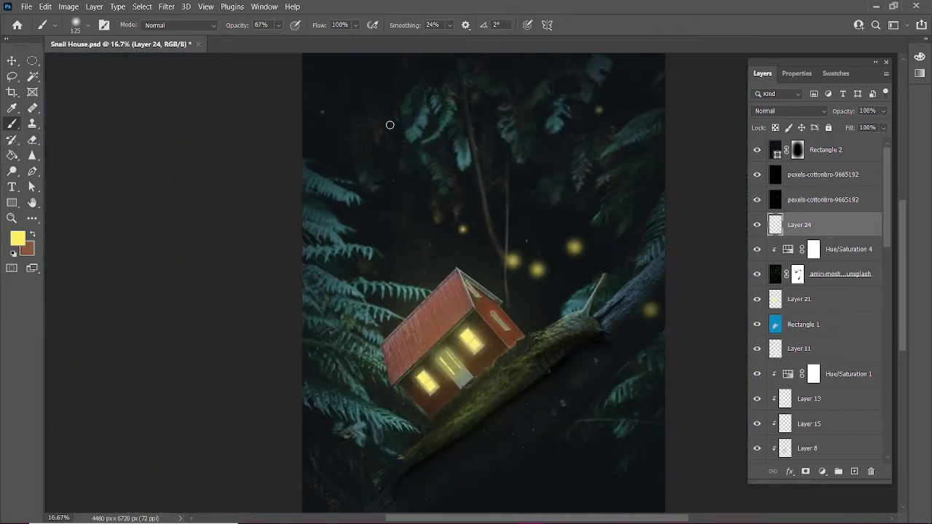
key("bracketright")
key("bracketright")
key("bracketright")
left_click(326, 208)
left_click_drag(574, 412, 545, 296)
left_click(325, 428)
left_click(569, 310)
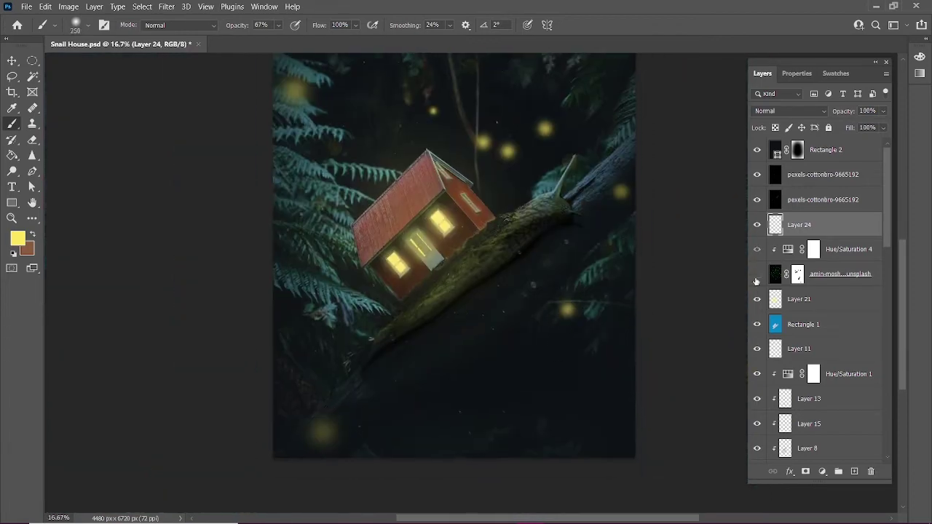
key("bracketright")
key("bracketright")
Select the second pexels-cottonbro-9665192 layer and pan around to review the scene.
scroll(536, 424, "up", 3)
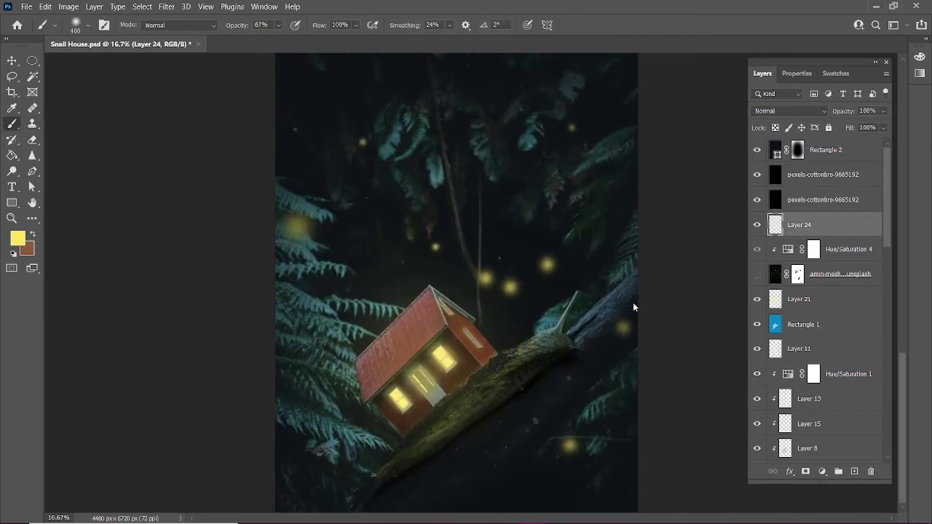
left_click(874, 199)
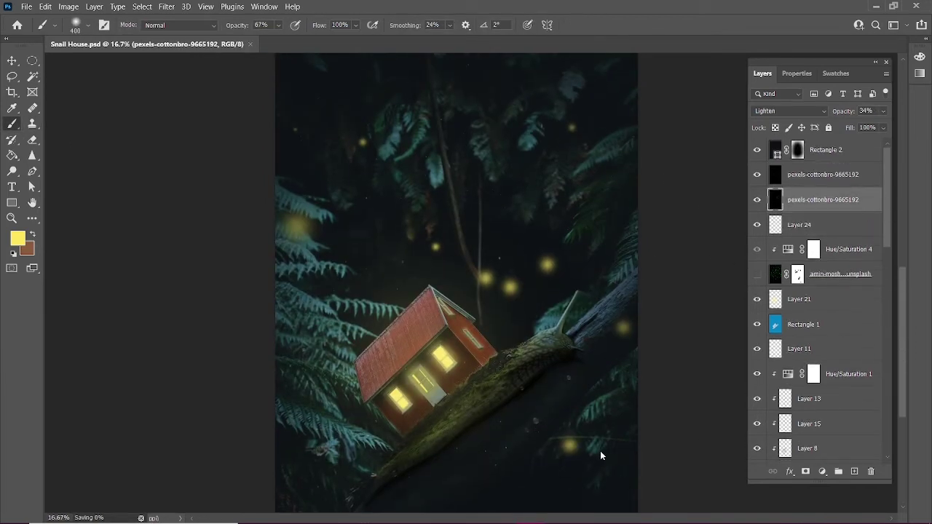
scroll(608, 368, "down", 1)
left_click(31, 204)
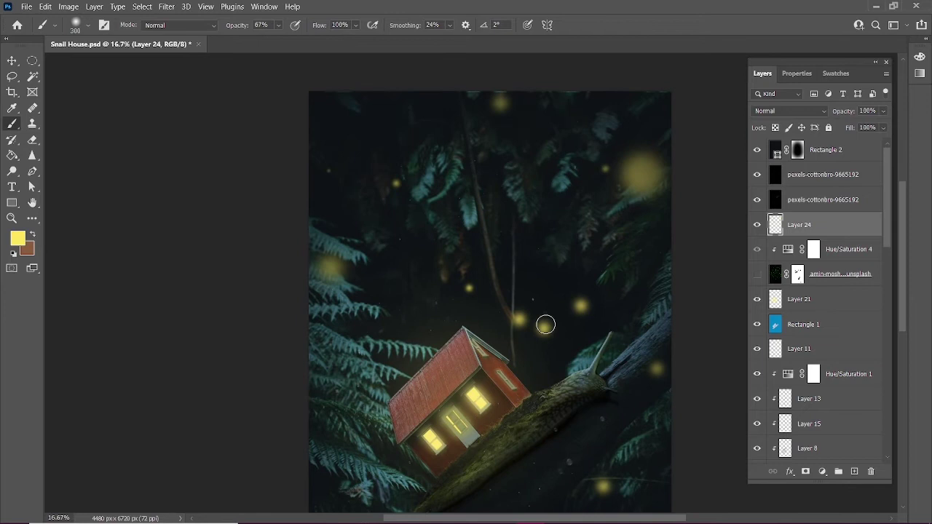
scroll(377, 212, "down", 5)
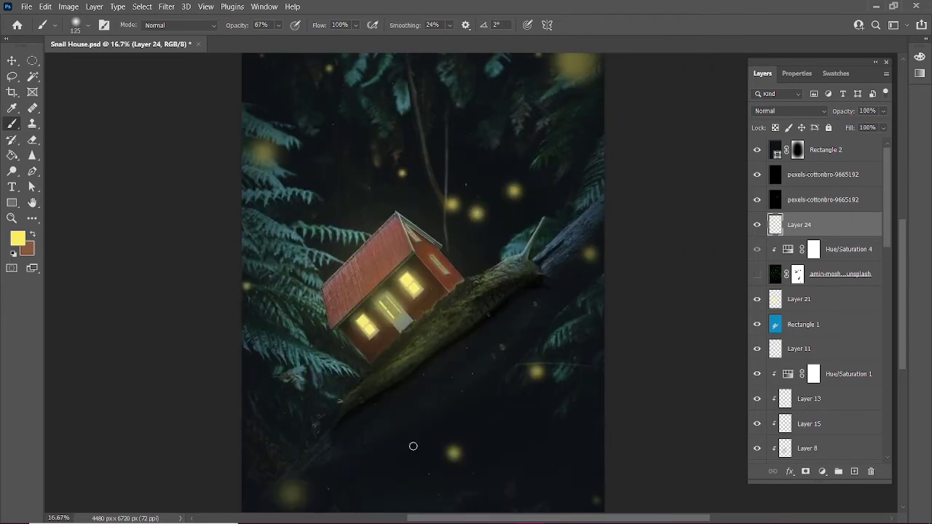
left_click_drag(356, 197, 461, 413)
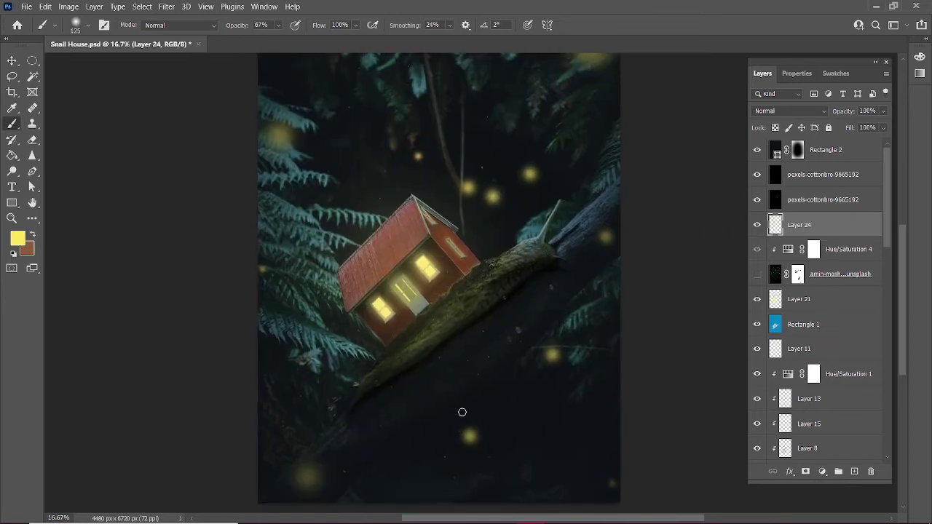
scroll(459, 413, "down", 1)
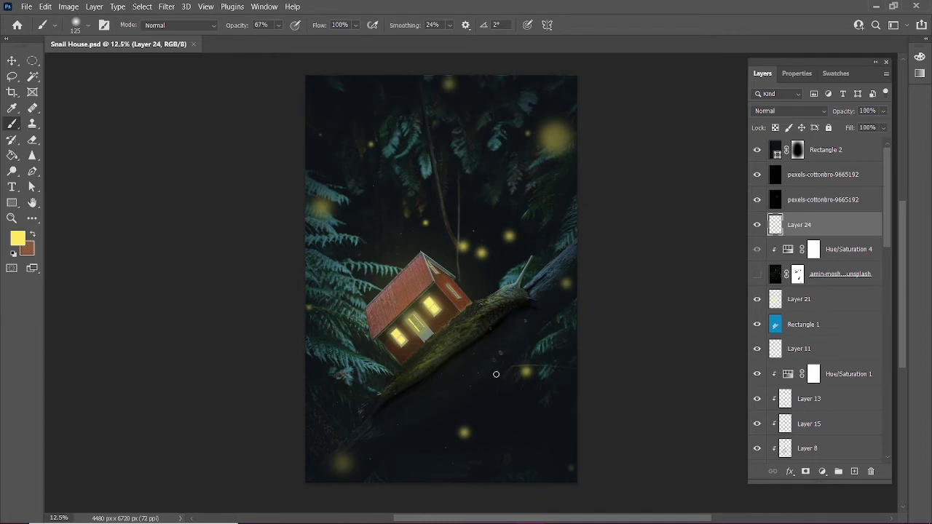
scroll(830, 291, "down", 3)
scroll(830, 291, "down", 3)
scroll(855, 283, "up", 6)
Select Rectangle 2 down to Background, group them into Group 1, and select merged Layer 25.
left_click(836, 154)
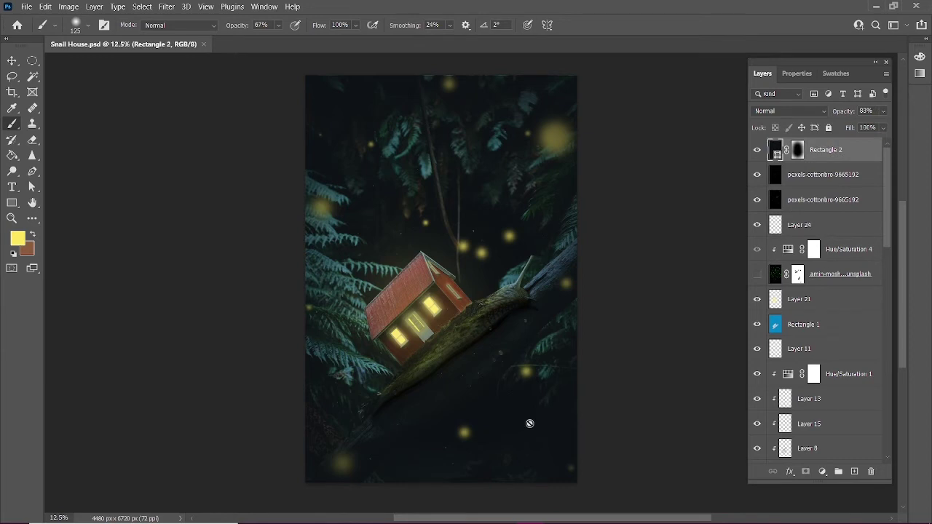
scroll(830, 328, "down", 5)
scroll(830, 328, "down", 5)
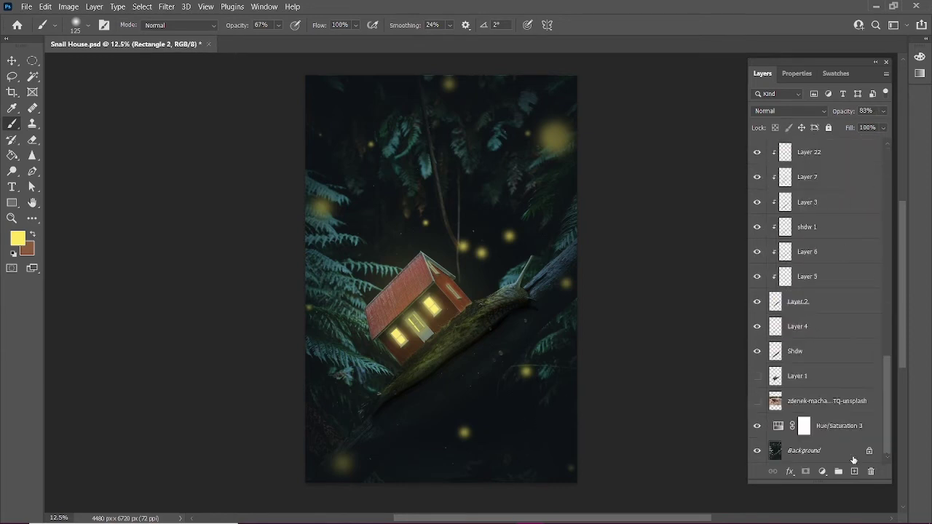
left_click(850, 457, "shift")
scroll(846, 294, "up", 5)
left_click(836, 472)
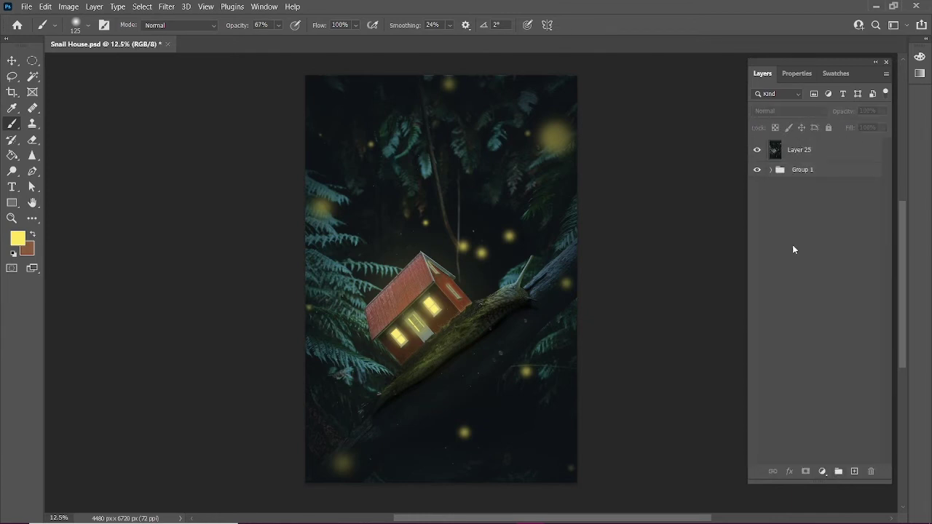
left_click(799, 150)
left_click(166, 7)
In Camera Raw on Layer 25, warm the white balance, lift blacks, and add clarity.
left_click(198, 90)
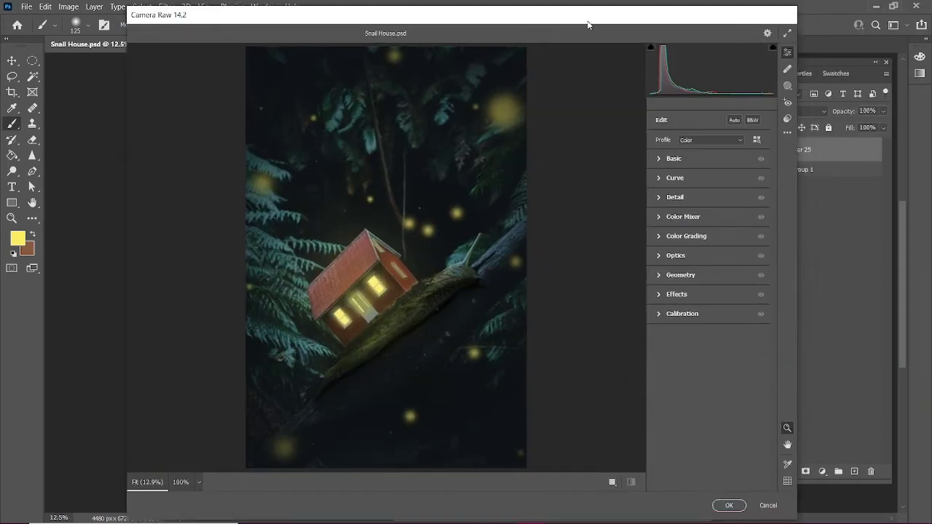
mouse_move(707, 192)
left_mouse_down()
mouse_move(719, 193)
mouse_move(715, 245)
mouse_move(695, 265)
left_mouse_up()
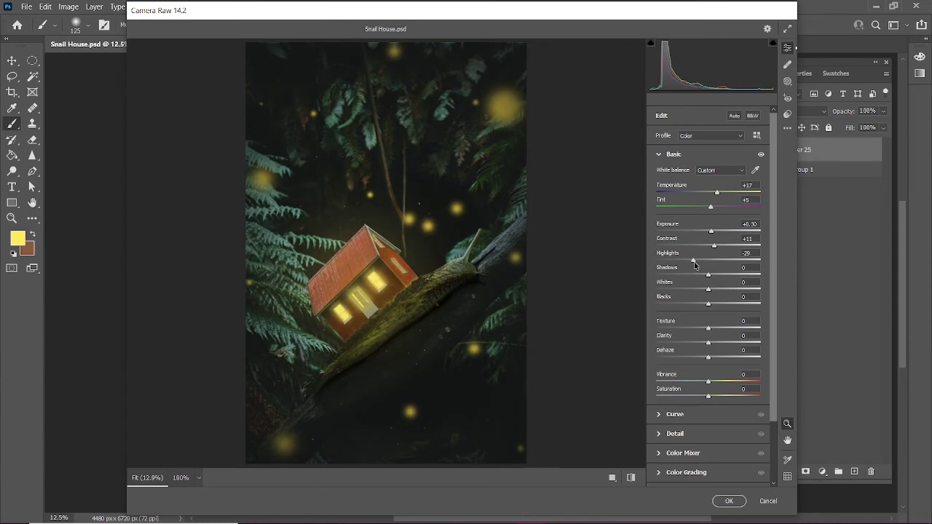
left_click_drag(709, 309, 718, 306)
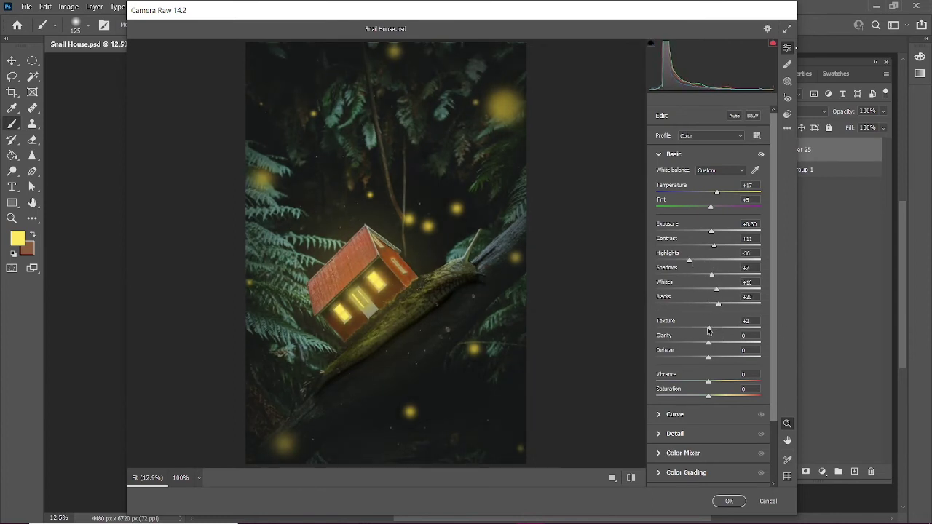
mouse_move(706, 339)
left_mouse_down()
mouse_move(719, 342)
mouse_move(708, 369)
left_mouse_up()
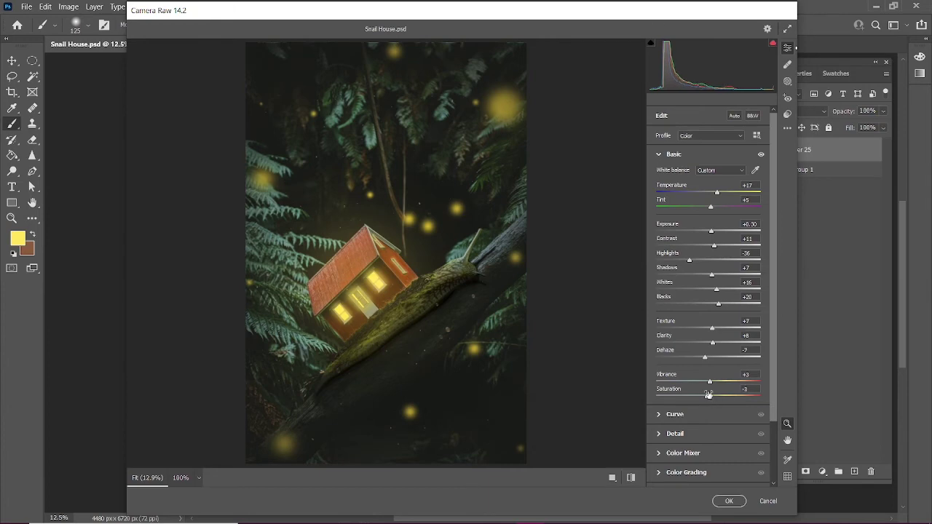
Check the Detail sharpening settings and add a +10 vignette under Effects.
scroll(698, 281, "down", 3)
scroll(698, 281, "up", 3)
left_click(673, 153)
left_click(675, 192)
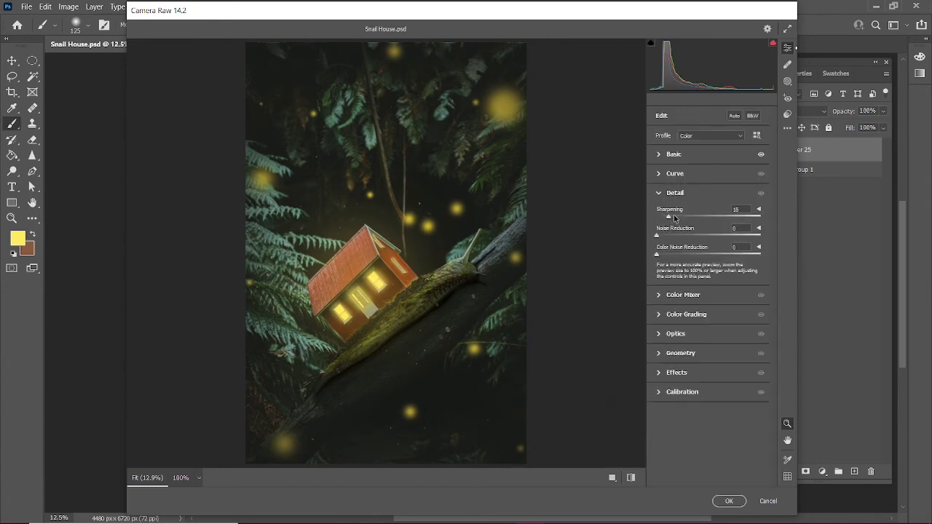
left_click(660, 193)
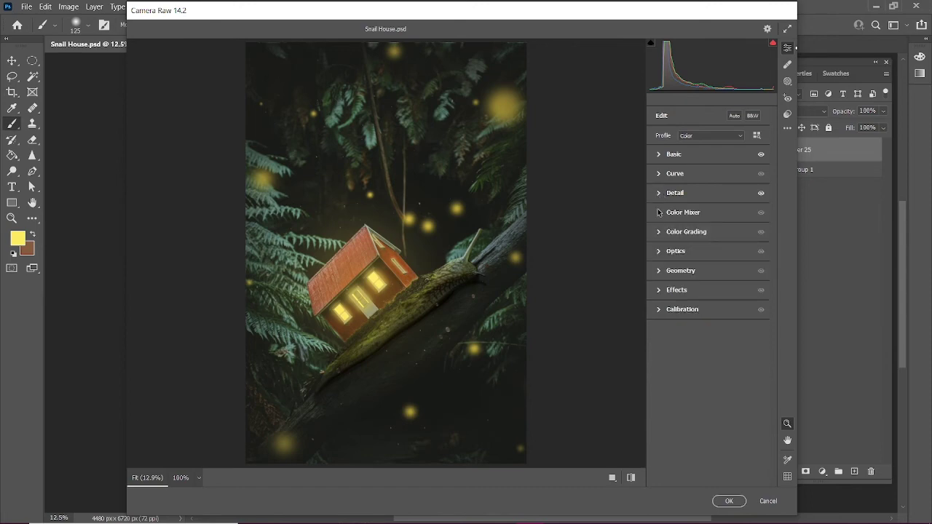
left_click(676, 290)
left_click_drag(709, 333, 701, 333)
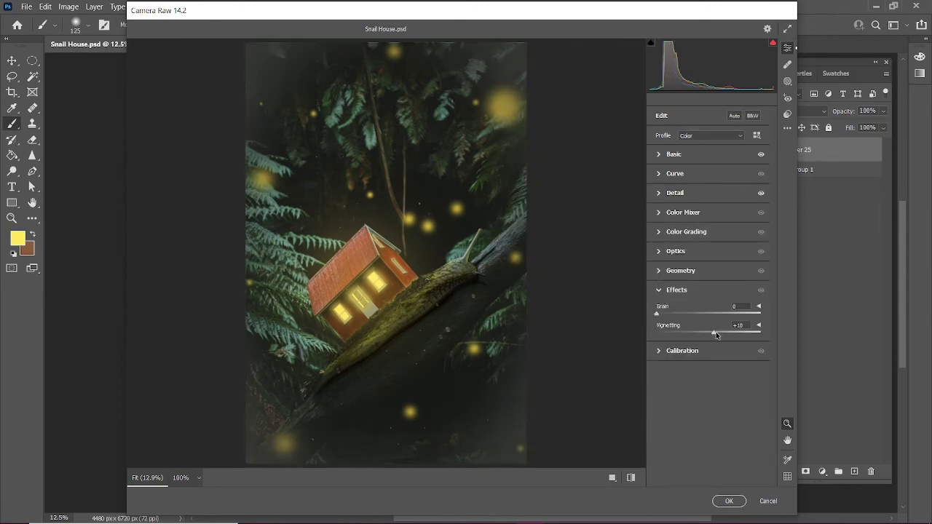
left_click(657, 289)
Review Color Mixer, Color Grading and Calibration, compare before/after, and apply the filter.
left_click(683, 212)
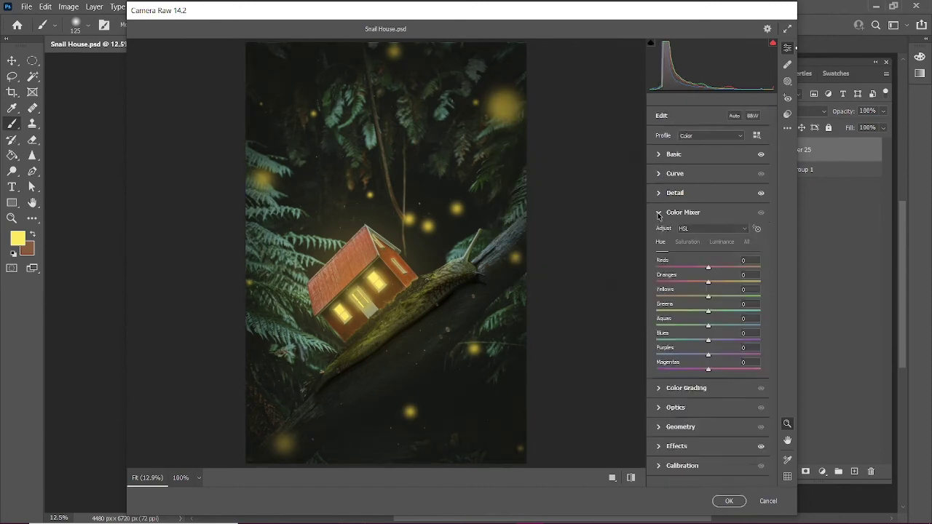
left_click(660, 212)
left_click(659, 232)
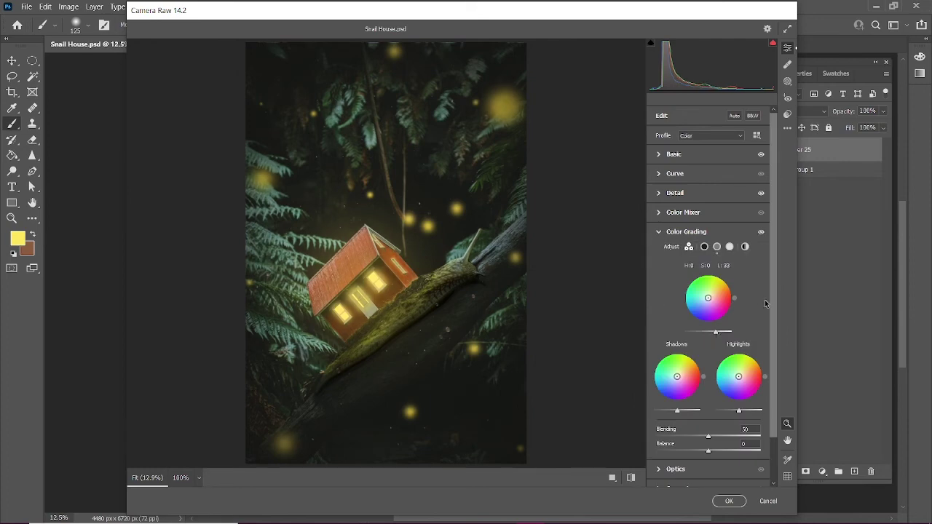
scroll(765, 299, "down", 2)
left_click(660, 478)
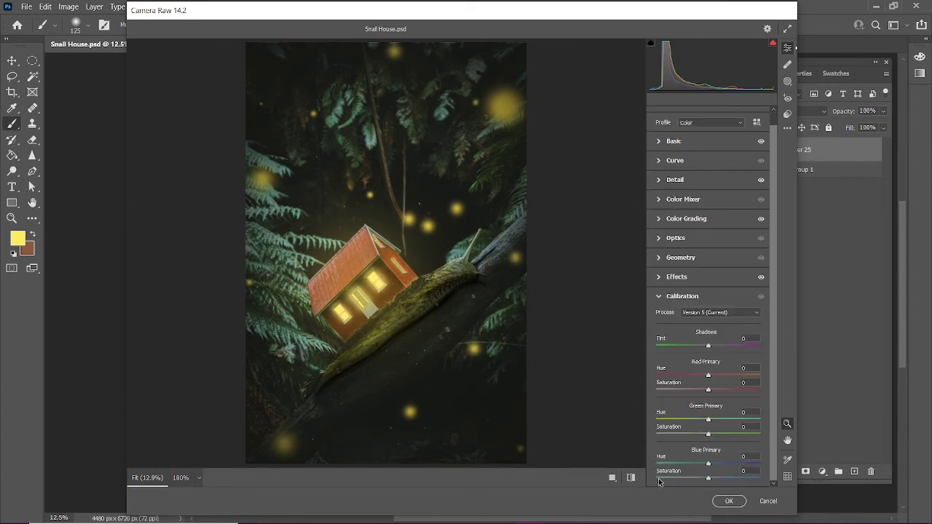
left_click(658, 296)
left_click(761, 155)
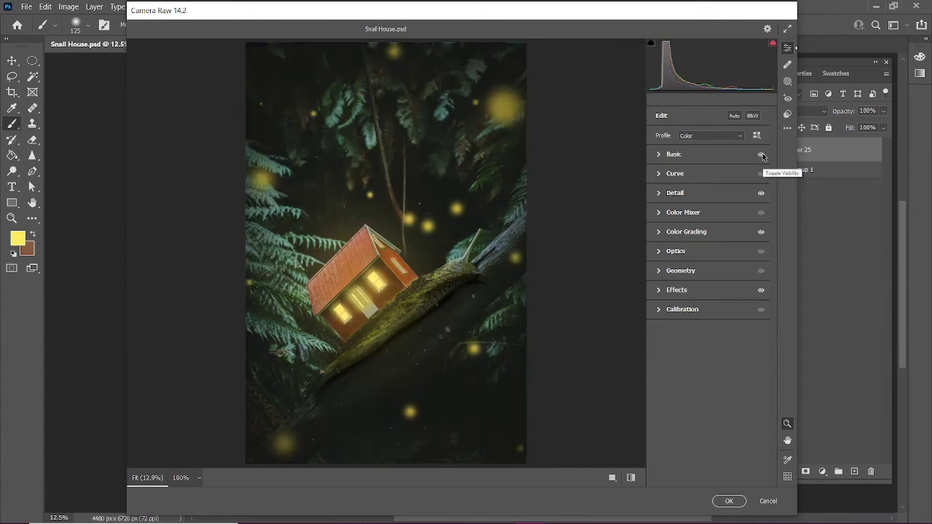
left_click(761, 193)
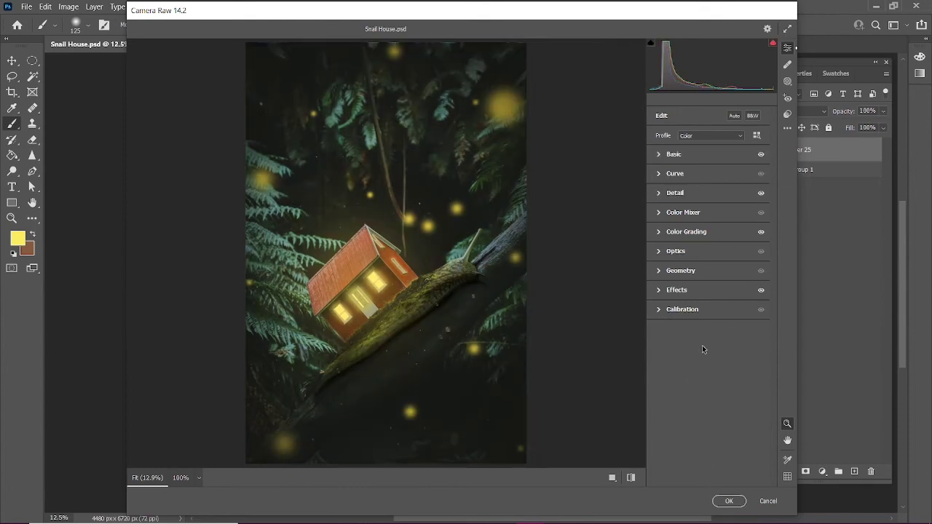
key("Return")
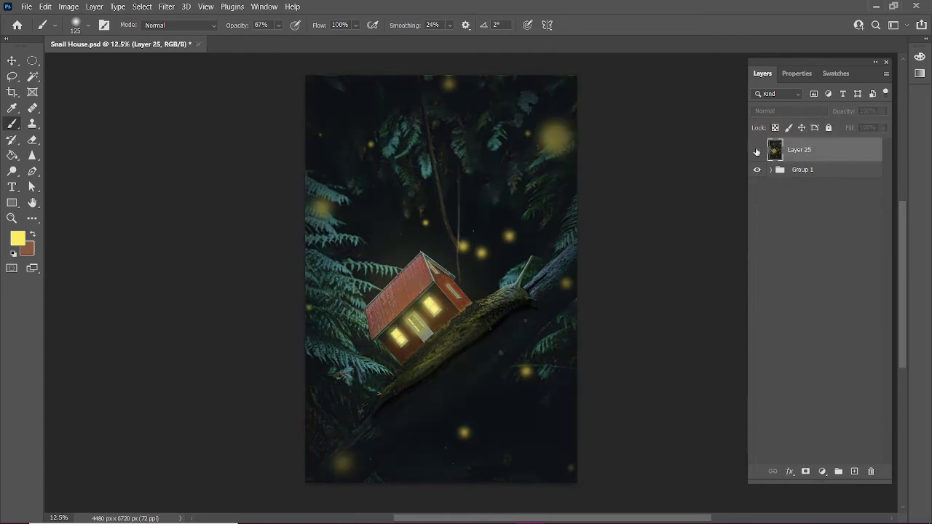
Add an Iris Blur with its circular sharp area centred on the house.
left_click(165, 8)
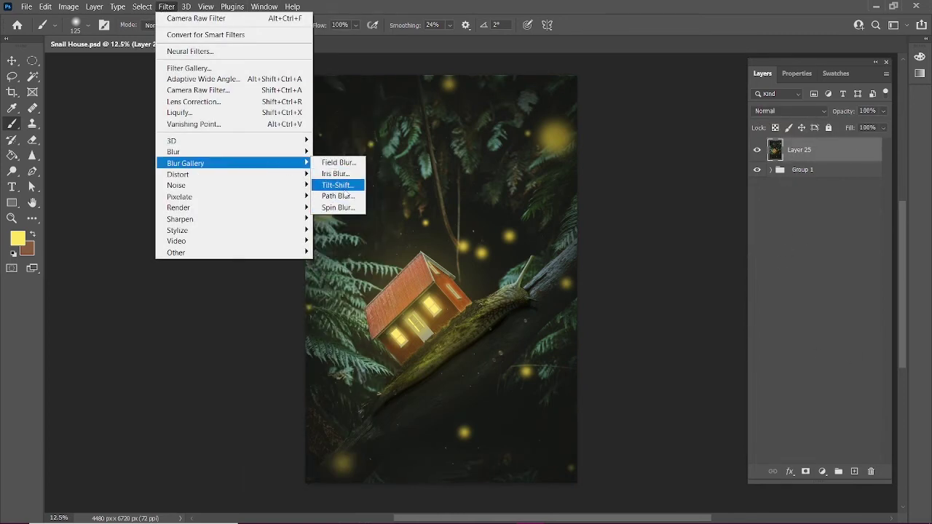
left_click(339, 174)
left_click_drag(396, 139, 390, 179)
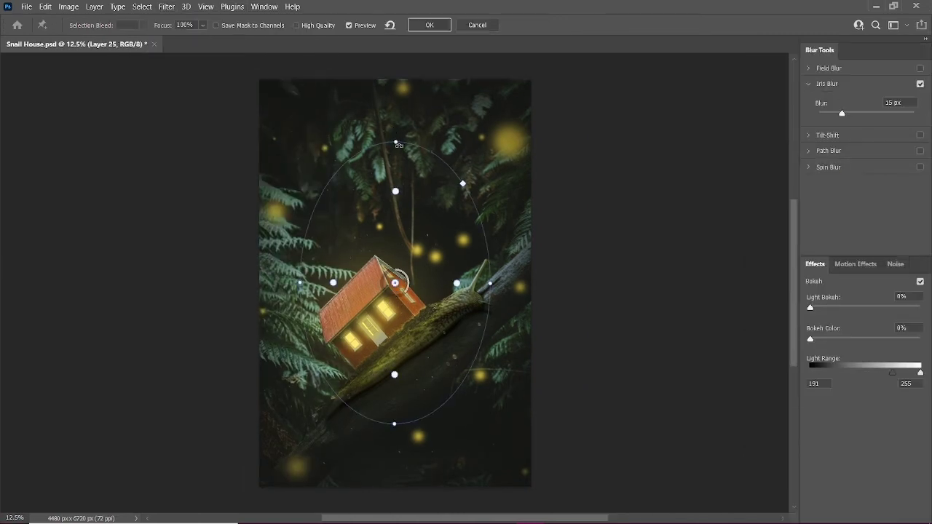
left_click_drag(394, 282, 388, 315)
mouse_move(466, 218)
left_mouse_down()
mouse_move(485, 232)
mouse_move(494, 224)
left_mouse_up()
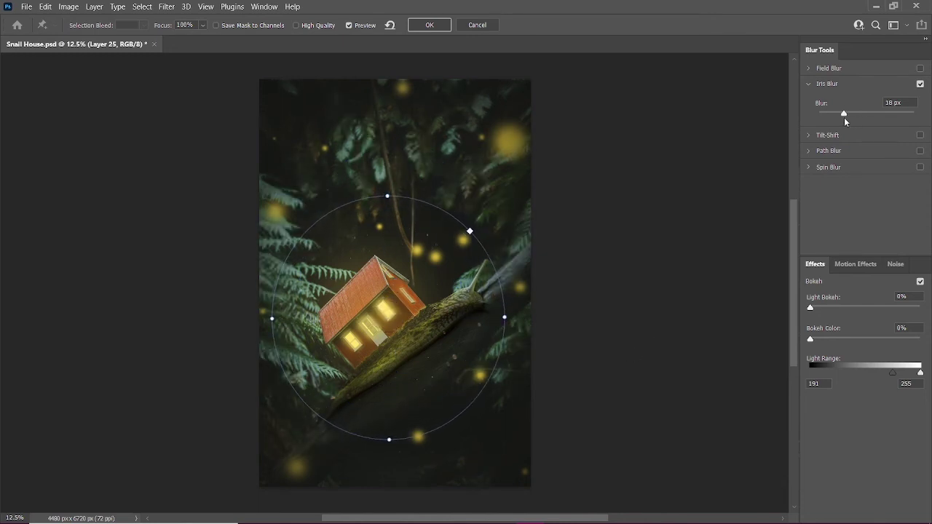
Tighten the circle, set the iris blur to about 24 px, apply it, and save.
left_click_drag(849, 115, 846, 117)
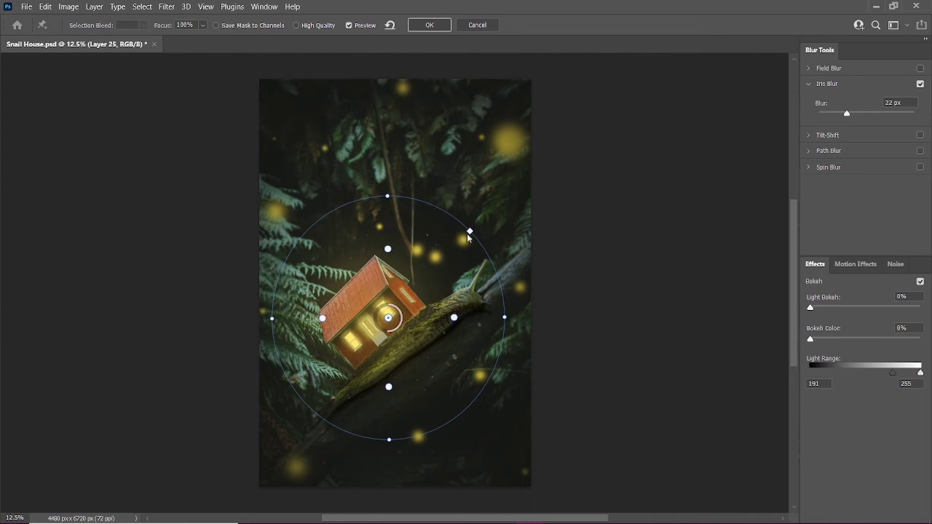
left_click_drag(469, 236, 531, 211)
key("ctrl+z")
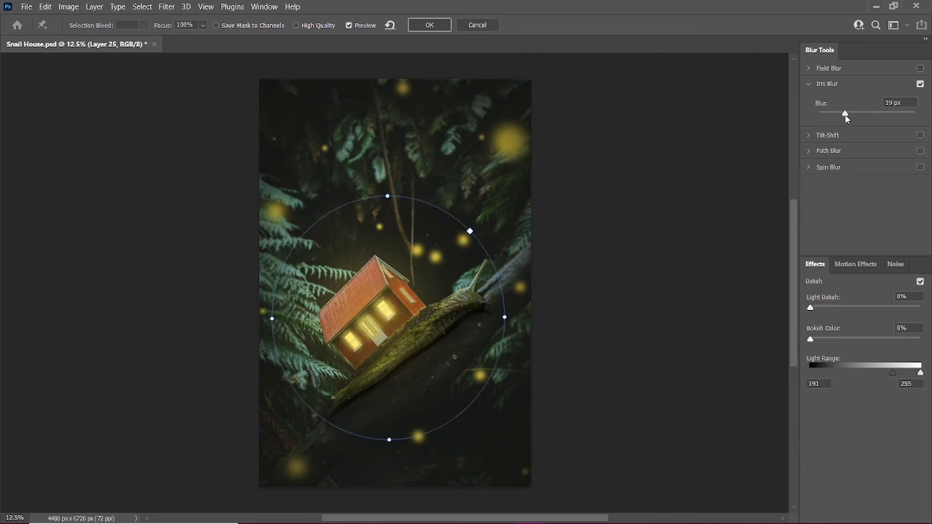
left_click_drag(845, 115, 847, 115)
left_click_drag(388, 440, 398, 419)
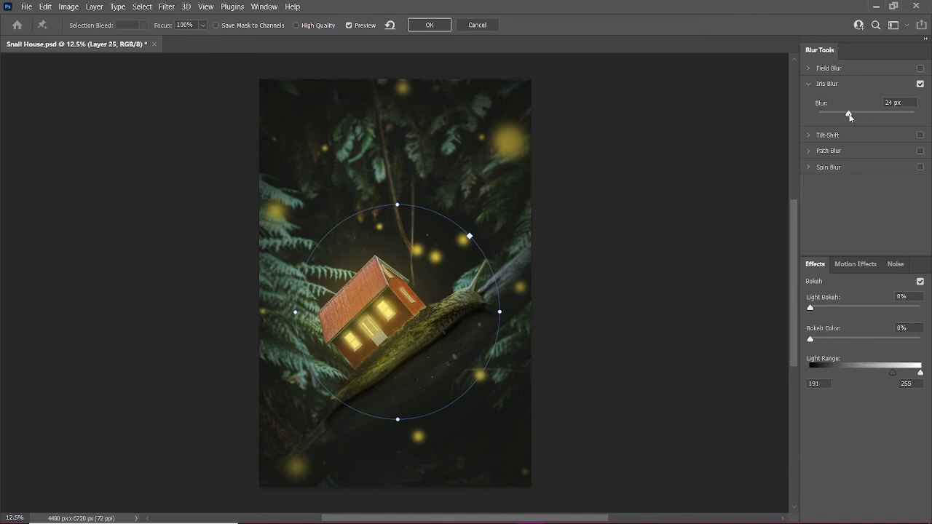
left_click_drag(854, 118, 852, 118)
key("Return")
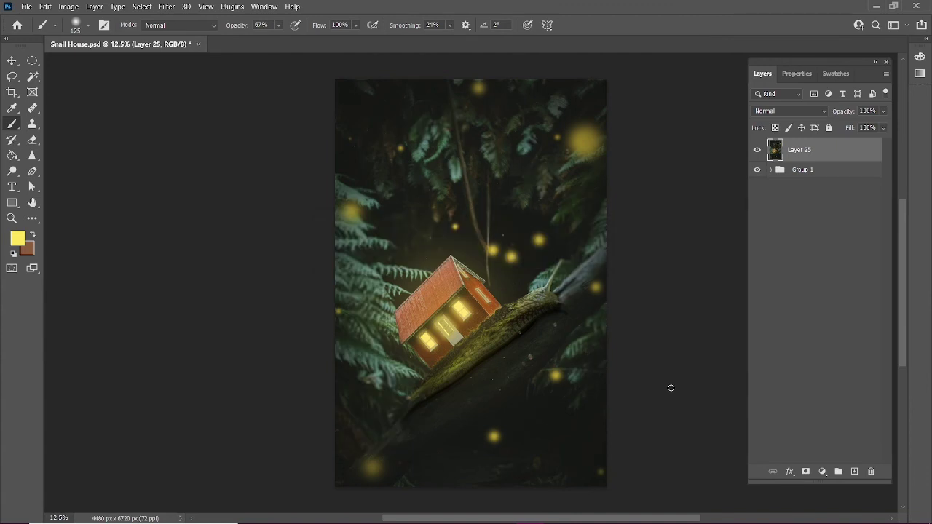
key("ctrl+s")
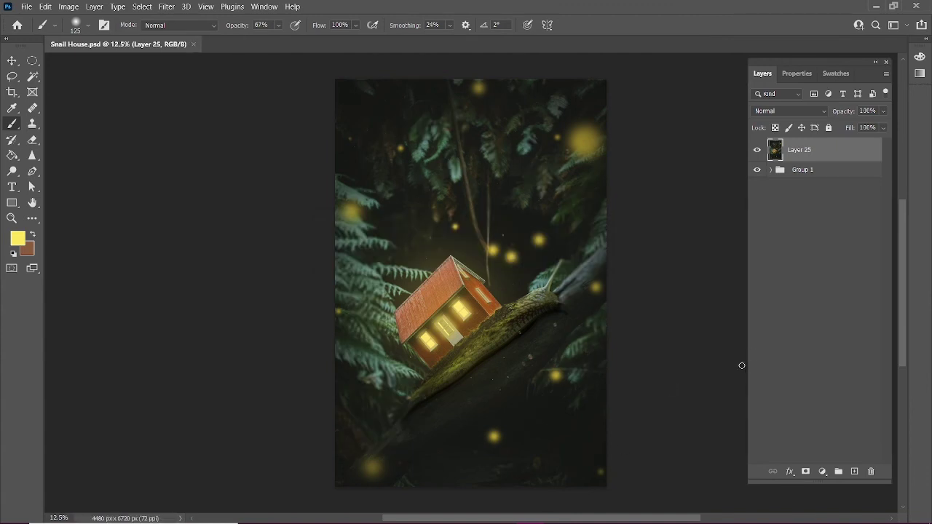